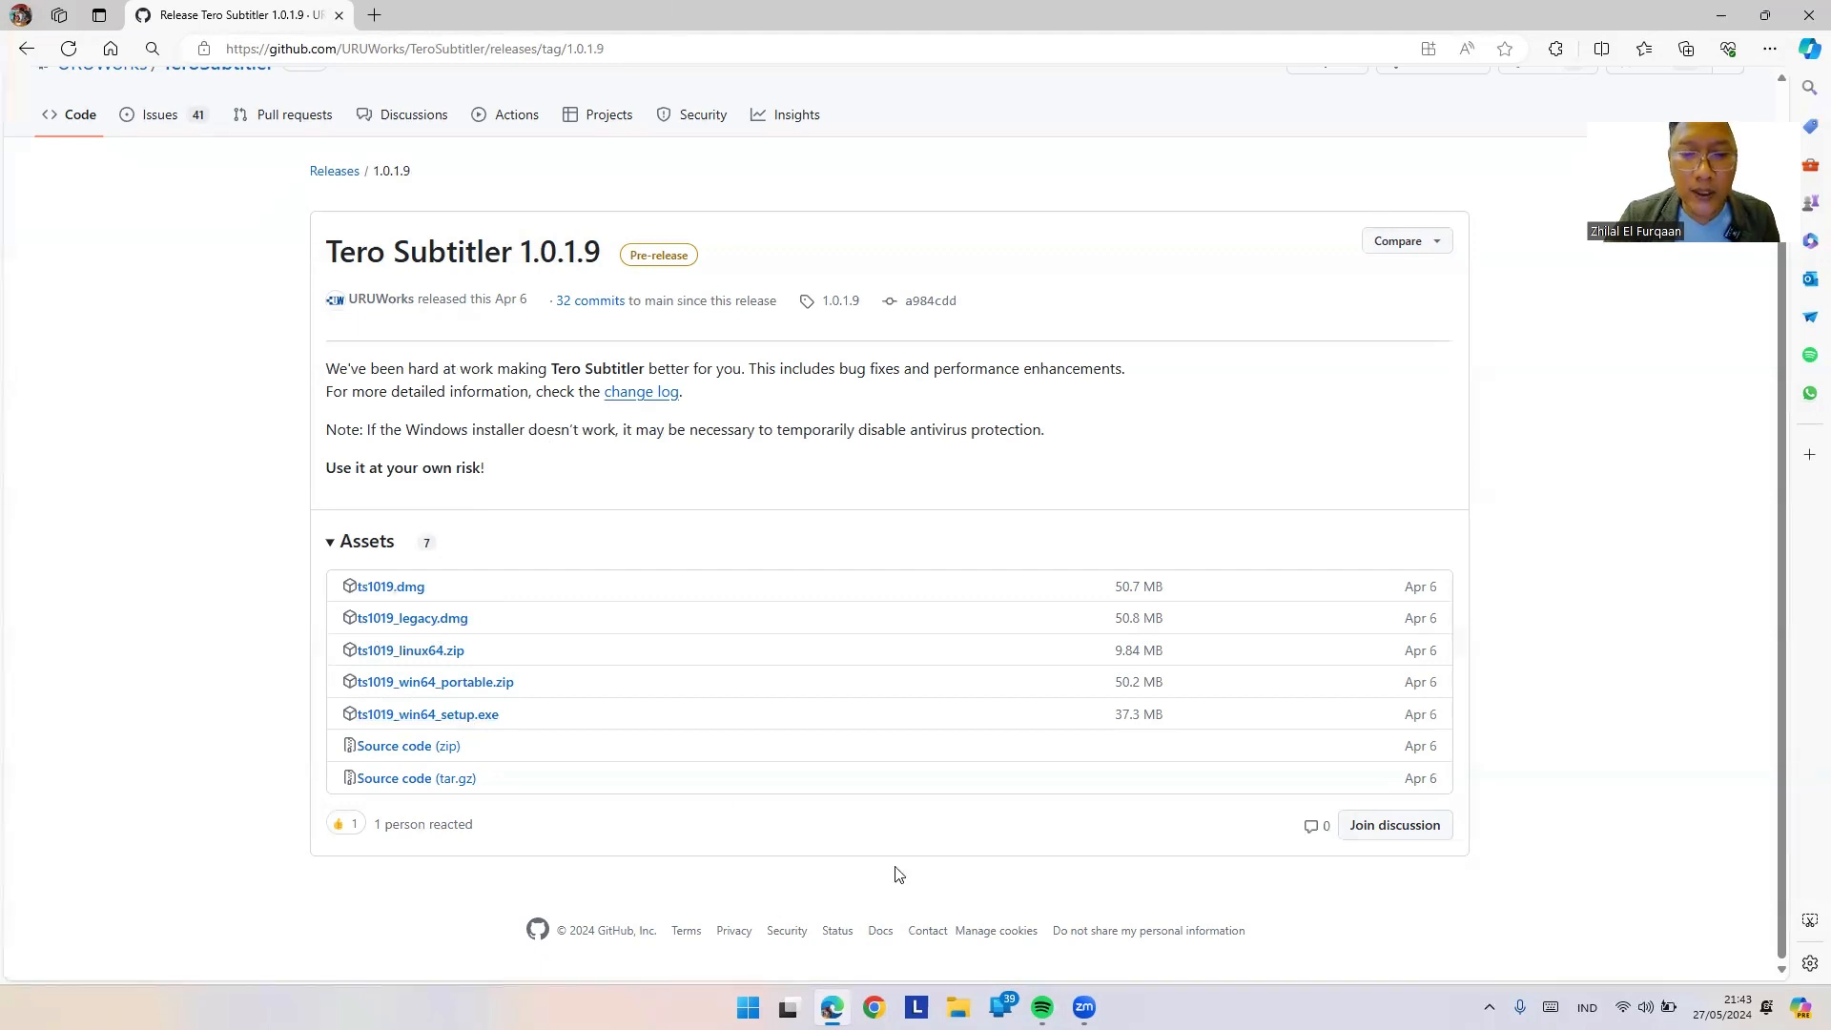
Step: Leave the Tero Subtitler 1.0.1.9 release page and switch to File Explorer
{"action": "left_click", "coordinate": [957, 1007]}
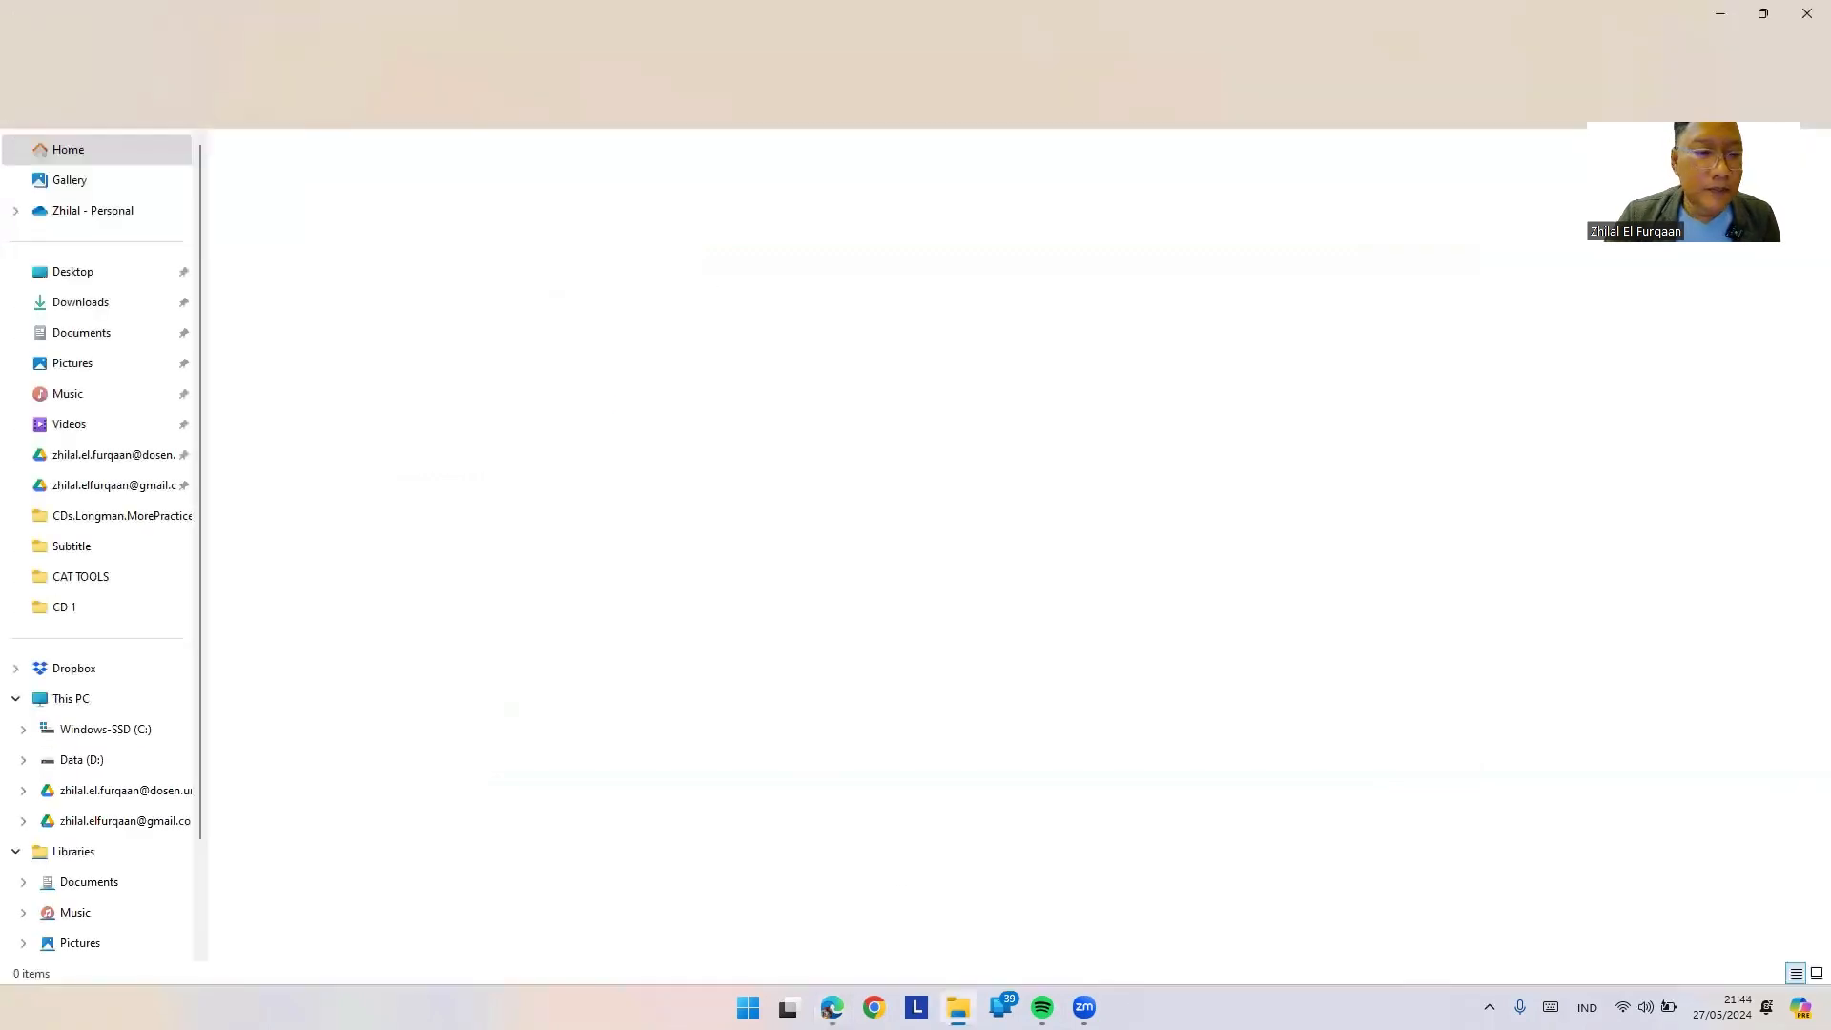
Step: Run ts1019_win64_setup.exe from Downloads and choose to install for all users
{"action": "left_click", "coordinate": [124, 301]}
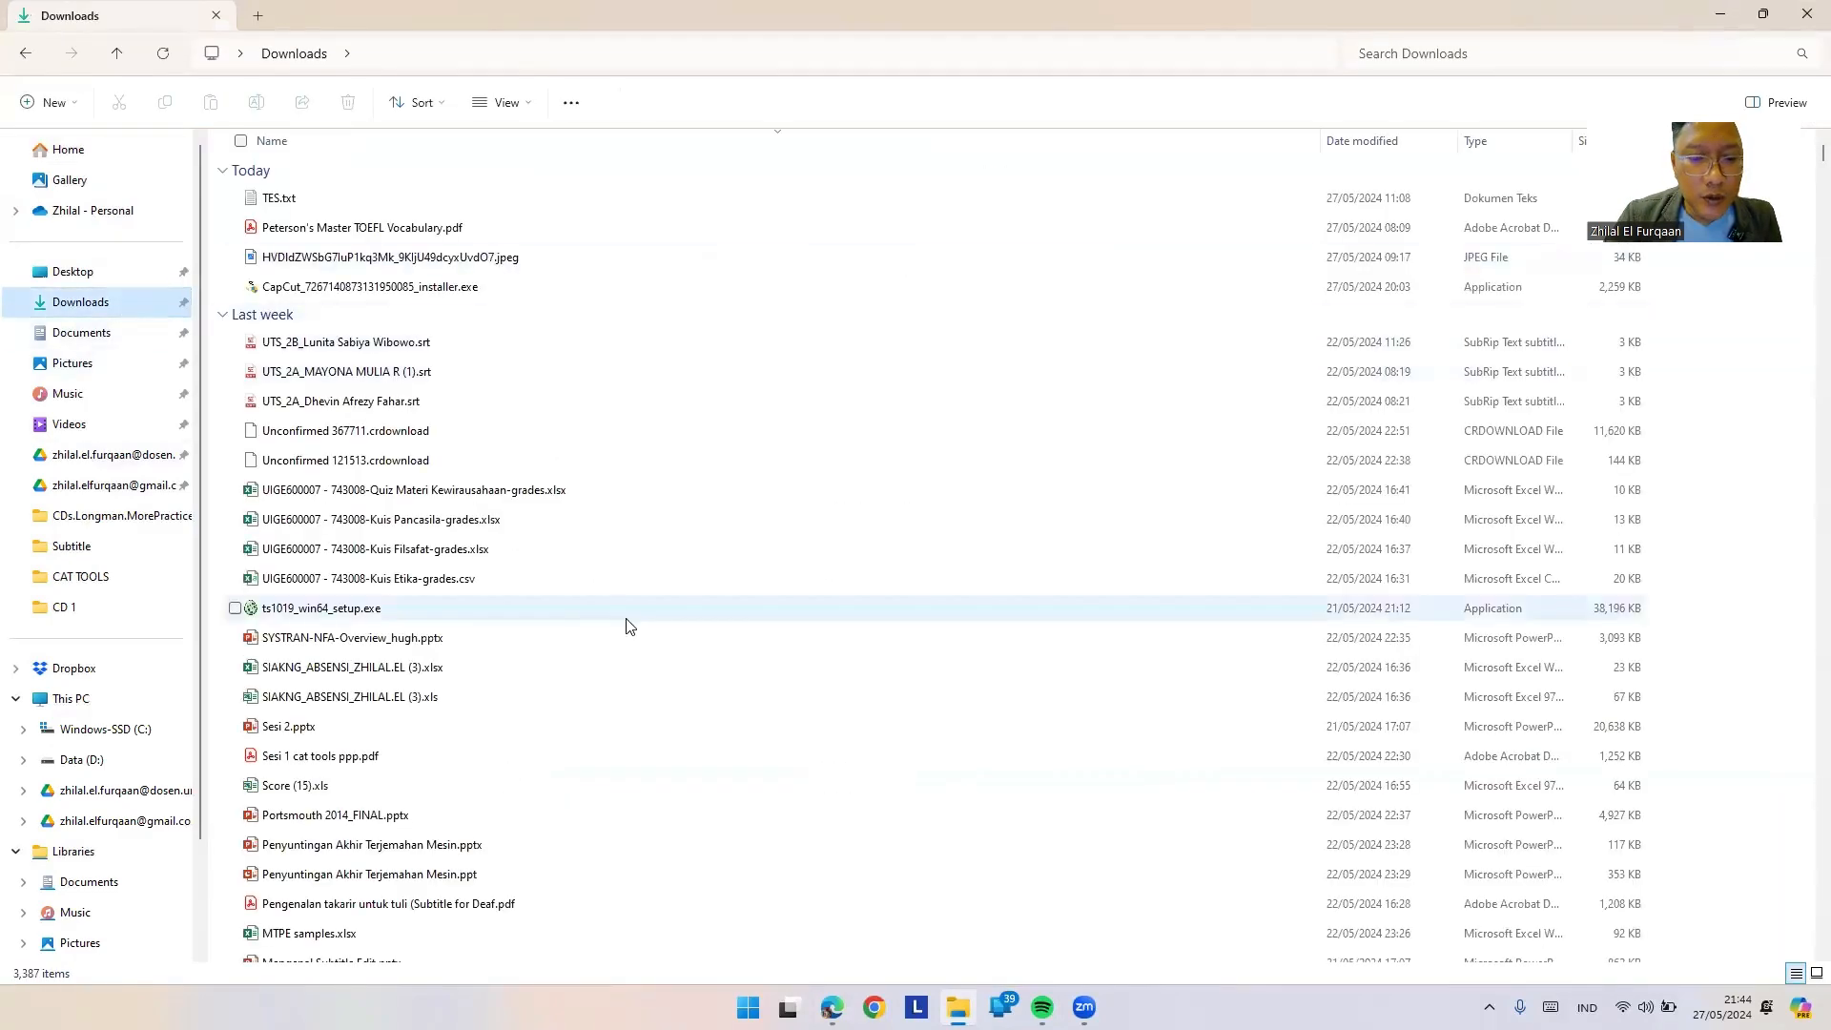
{"action": "left_click", "coordinate": [467, 607]}
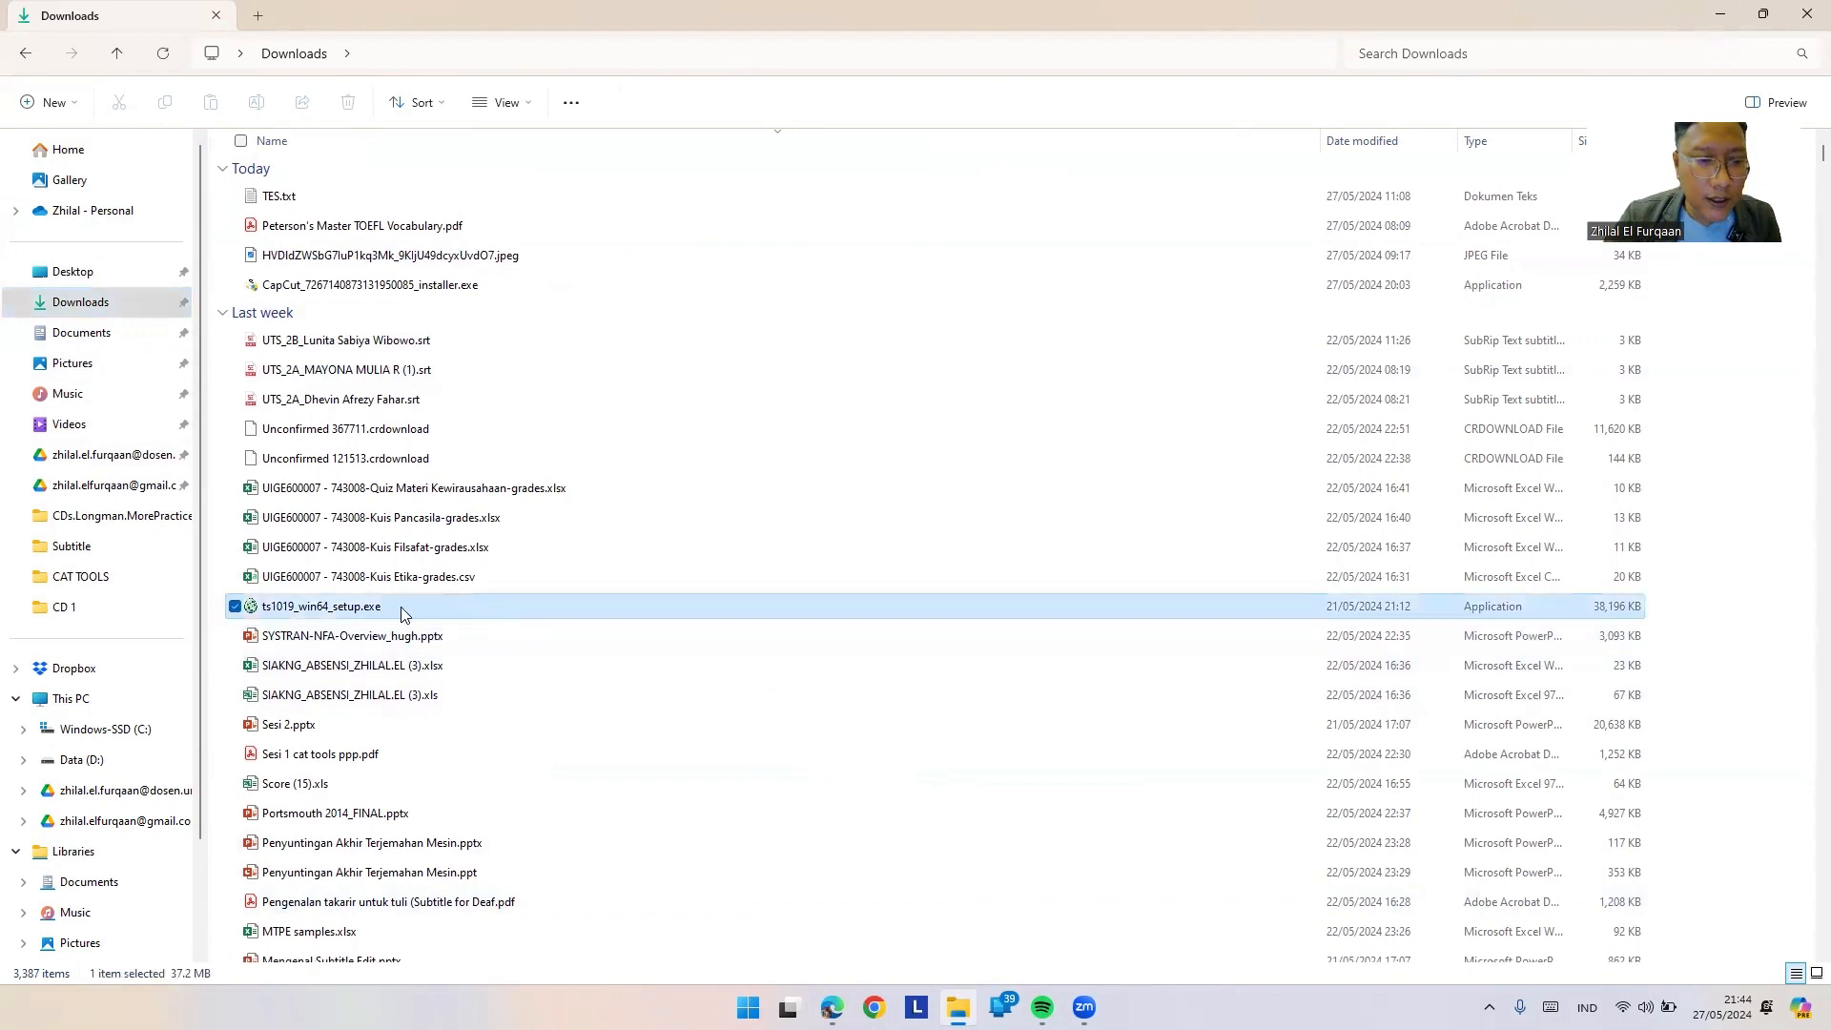
{"action": "double_click", "coordinate": [328, 609]}
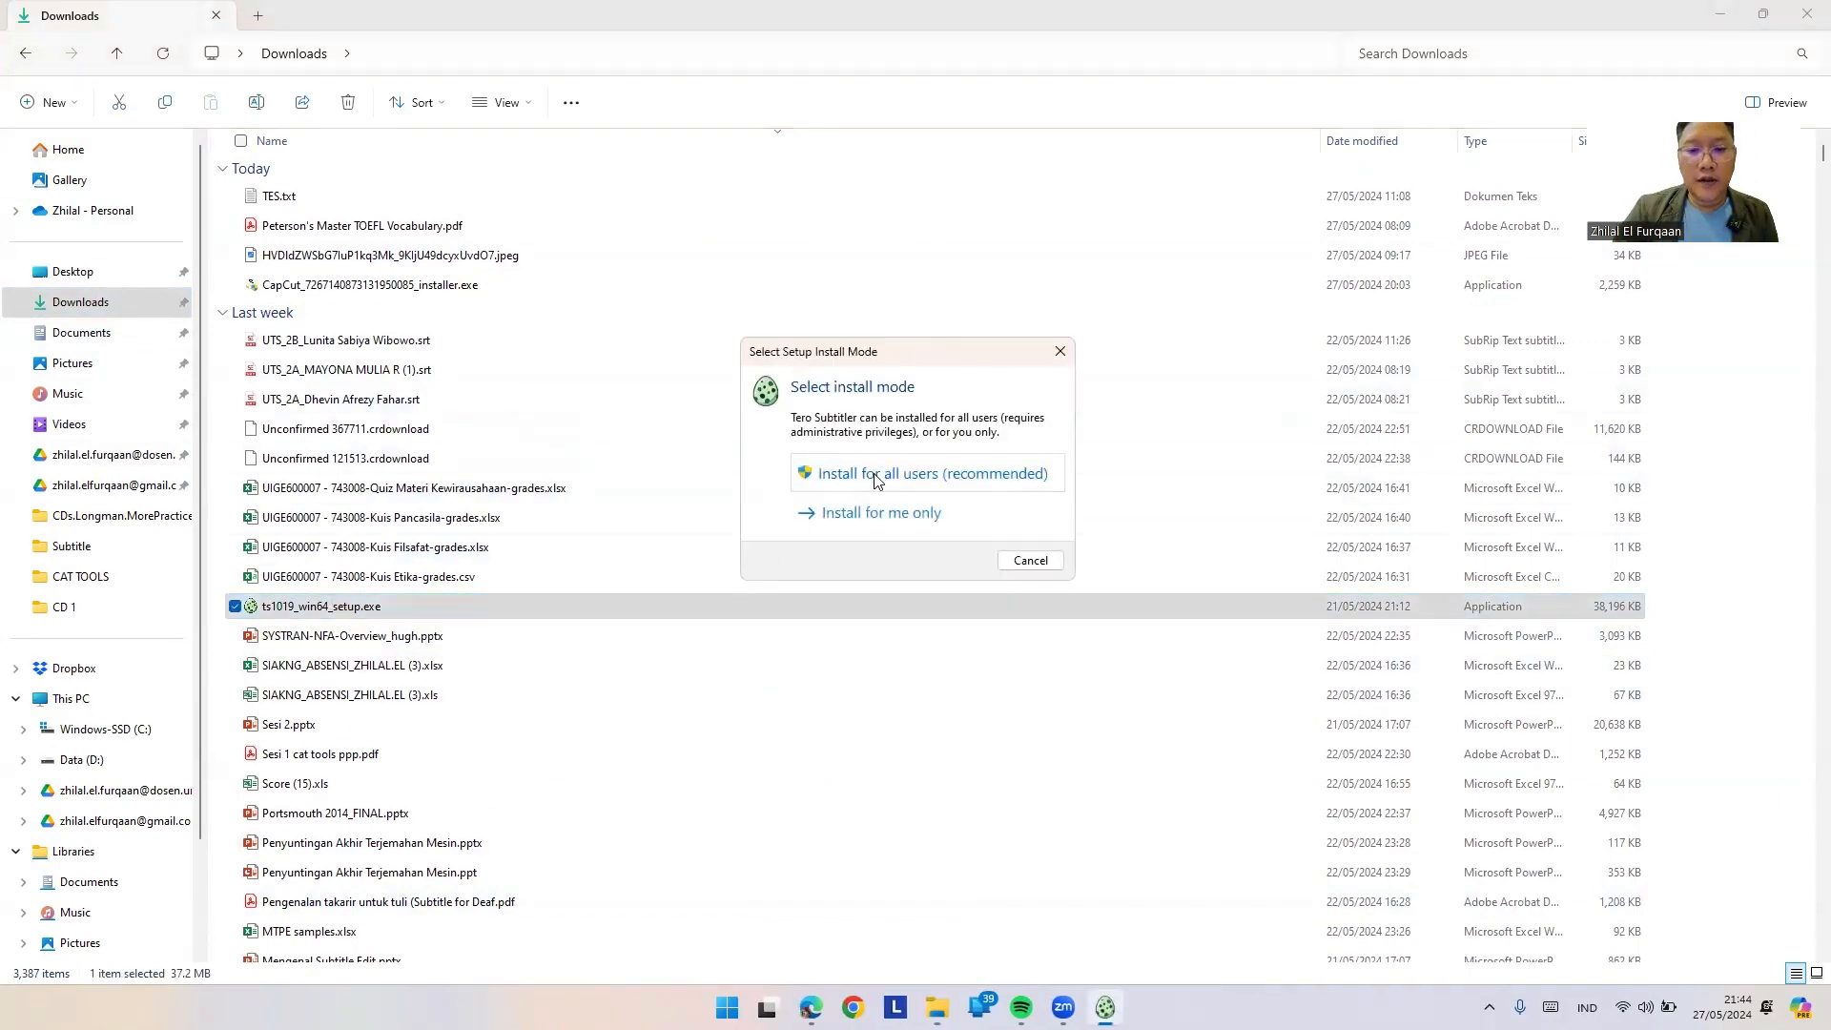
{"action": "left_click", "coordinate": [877, 480]}
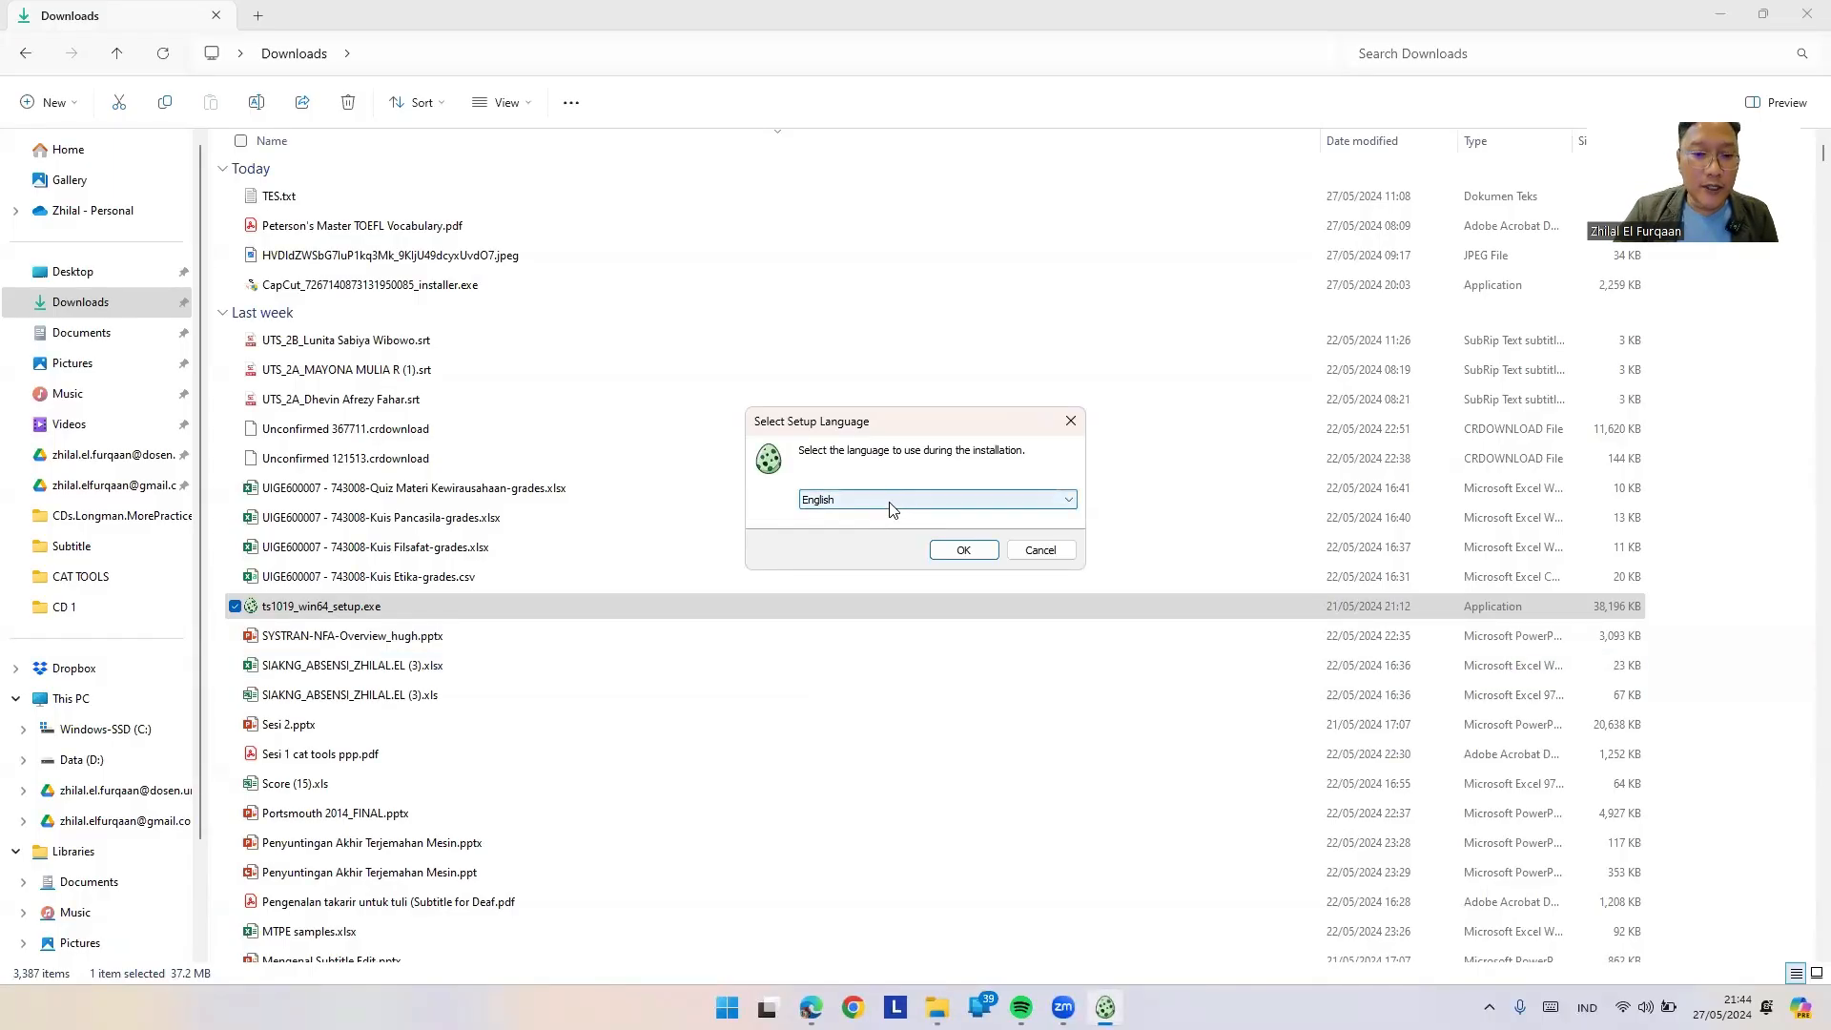
Step: Keep English and the default folders, install Tero Subtitler, and launch it
{"action": "left_click", "coordinate": [892, 503]}
{"action": "left_click", "coordinate": [889, 501]}
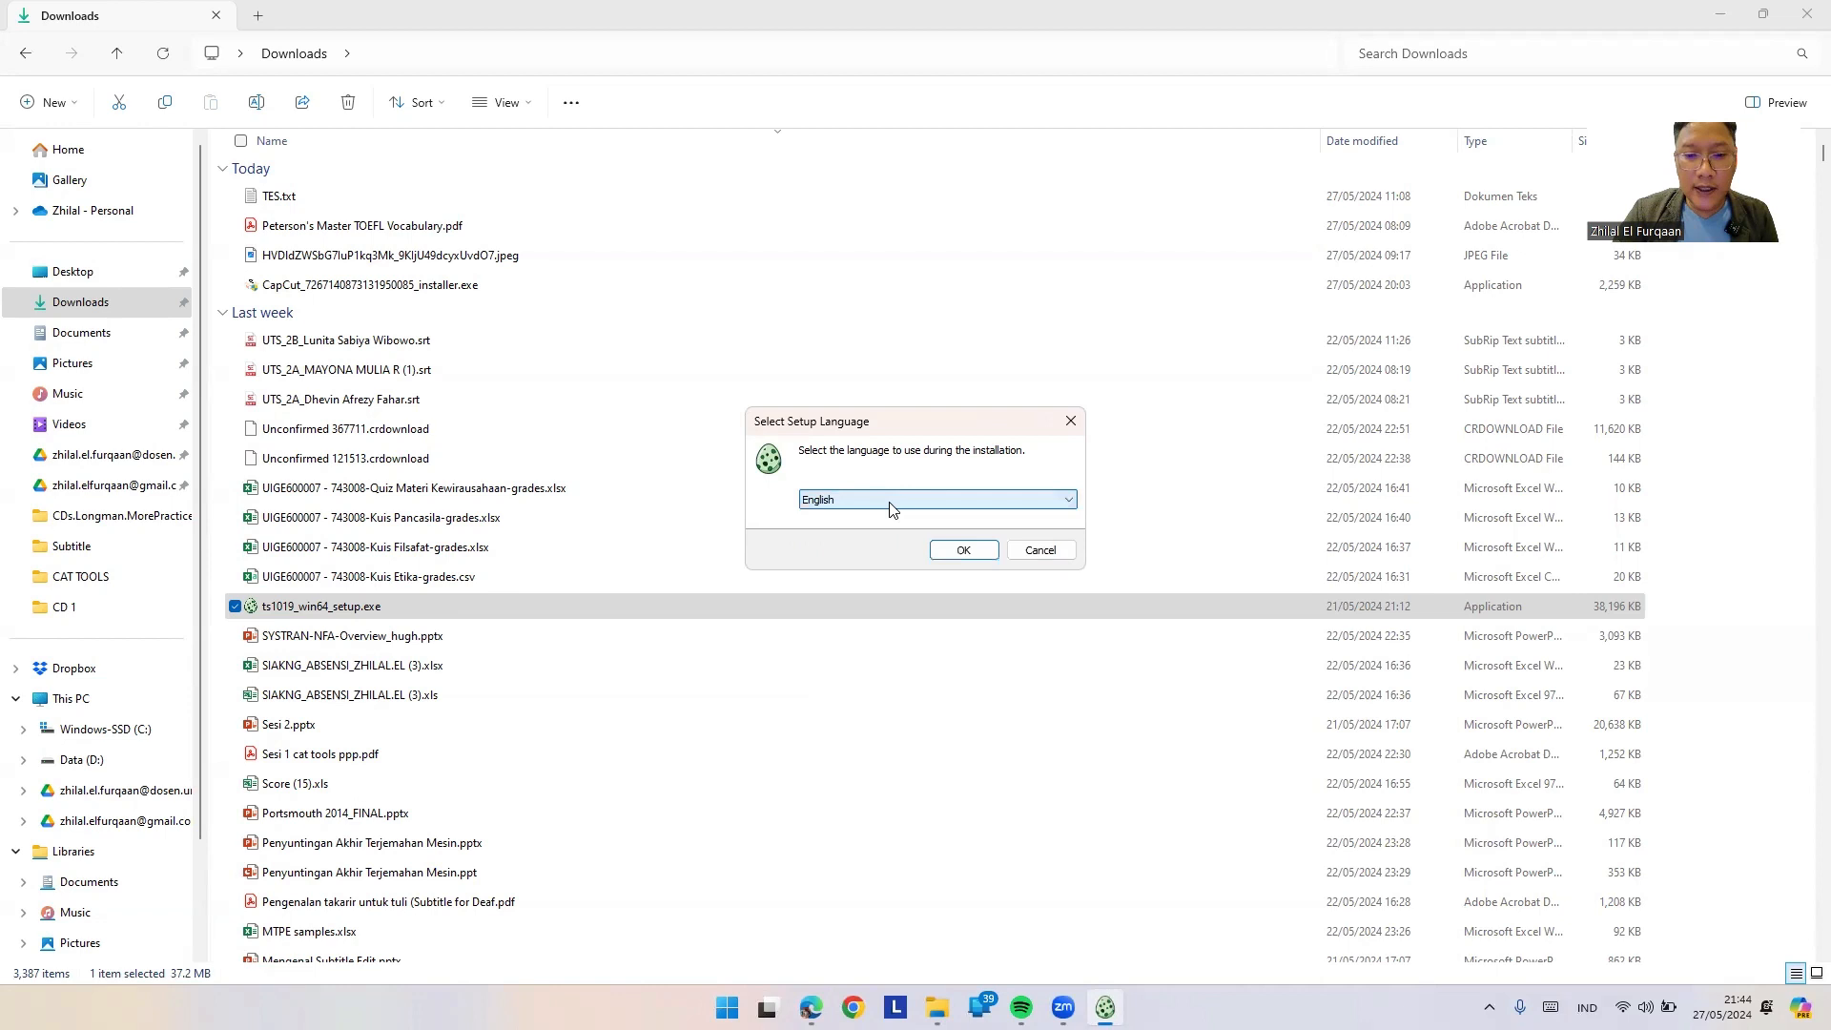
{"action": "left_click", "coordinate": [962, 550]}
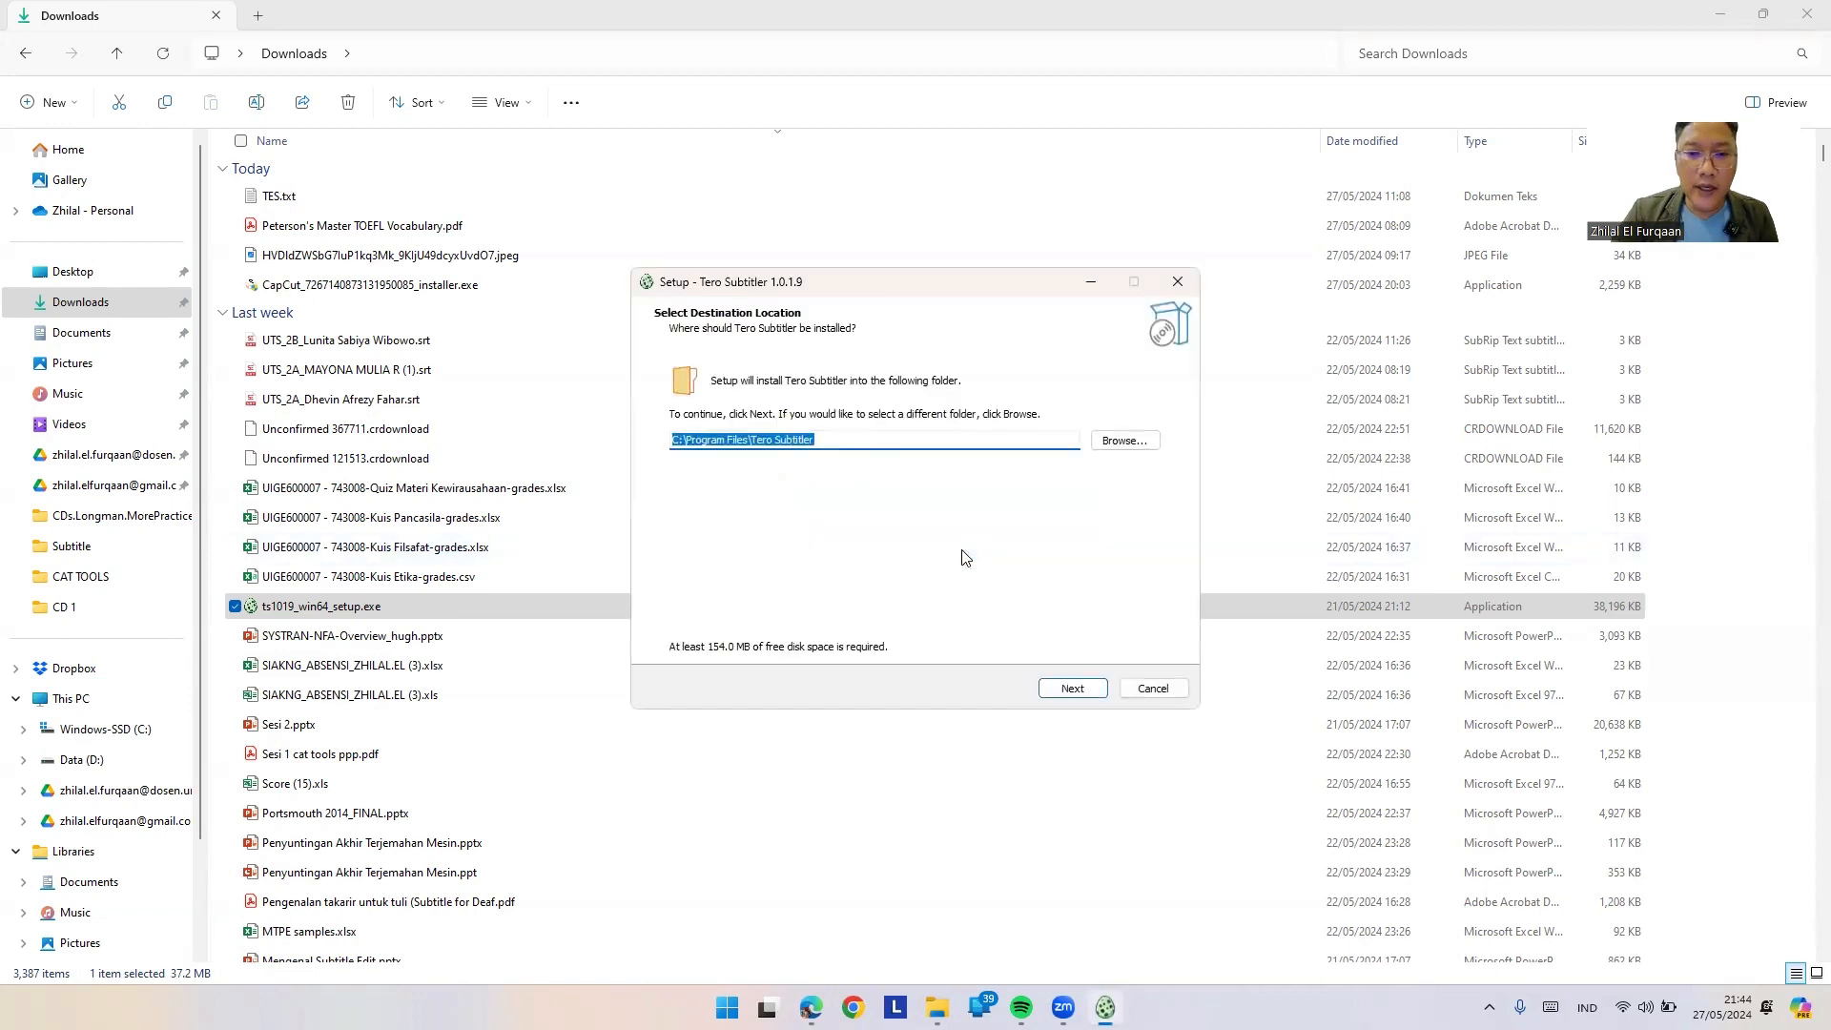
{"action": "left_click", "coordinate": [1061, 693]}
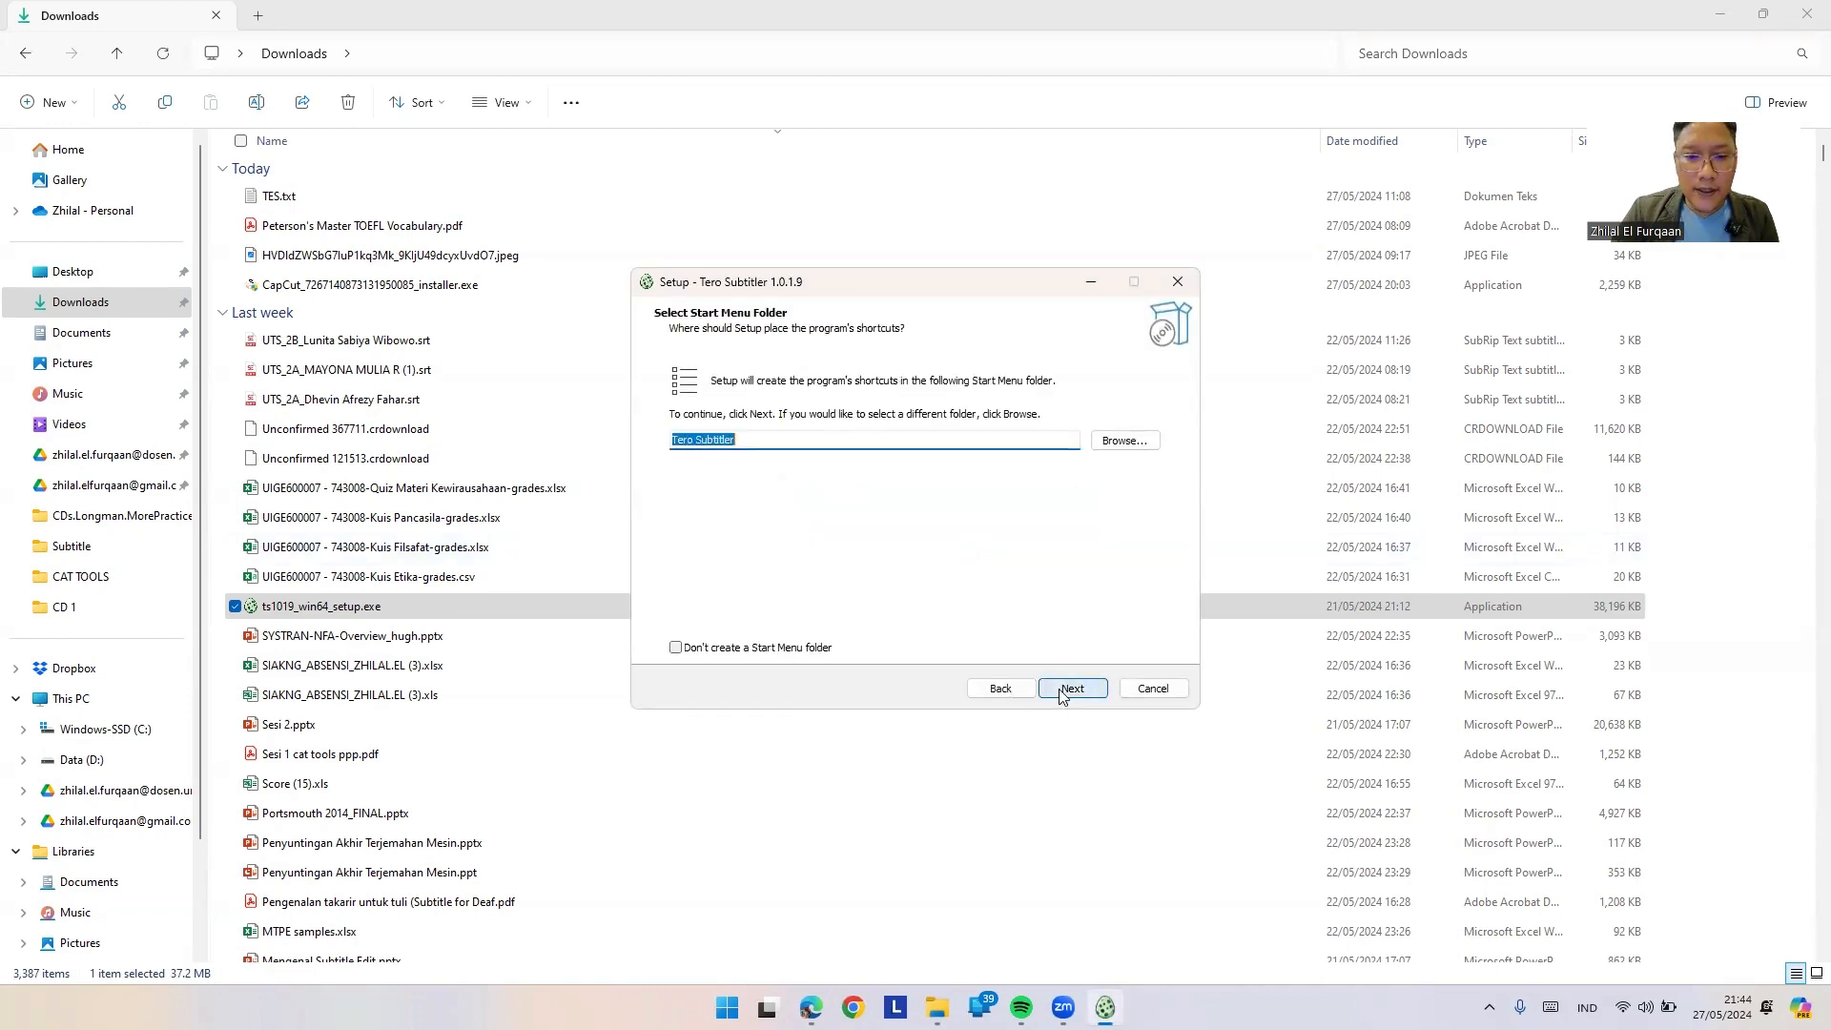
{"action": "left_click", "coordinate": [1061, 693]}
{"action": "left_click", "coordinate": [1061, 693]}
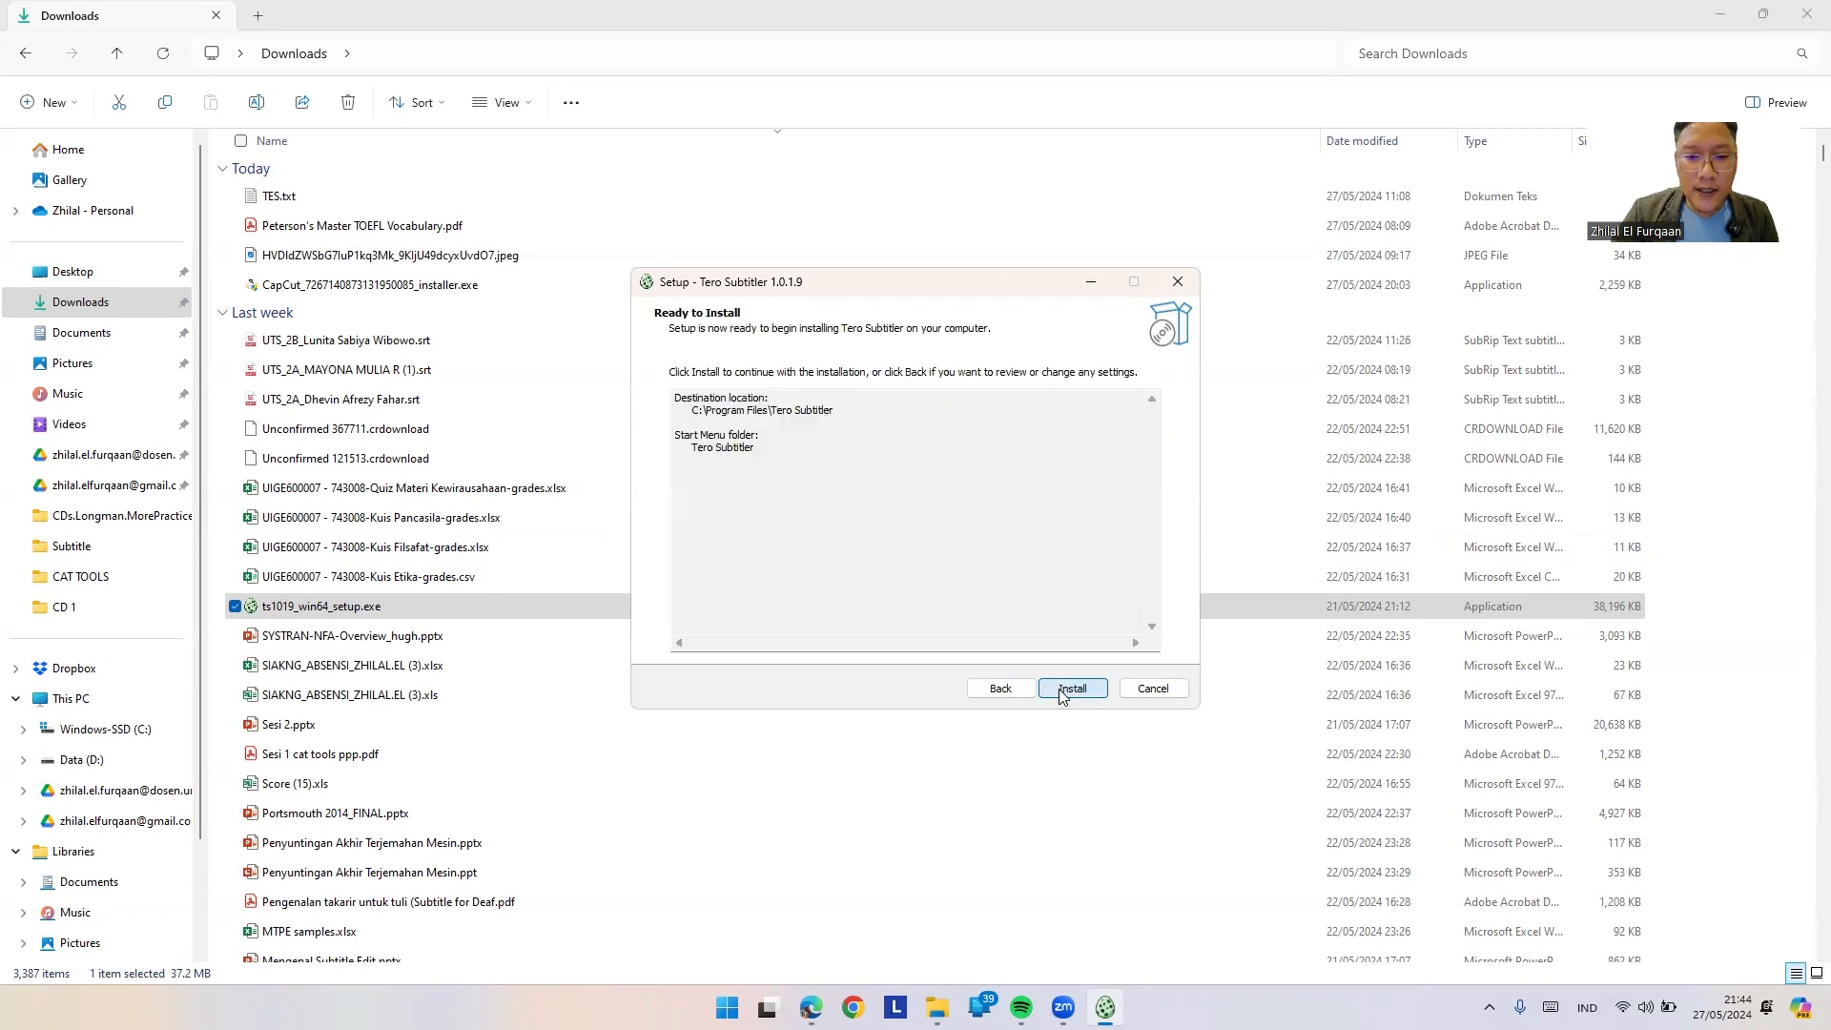
{"action": "left_click", "coordinate": [1061, 690]}
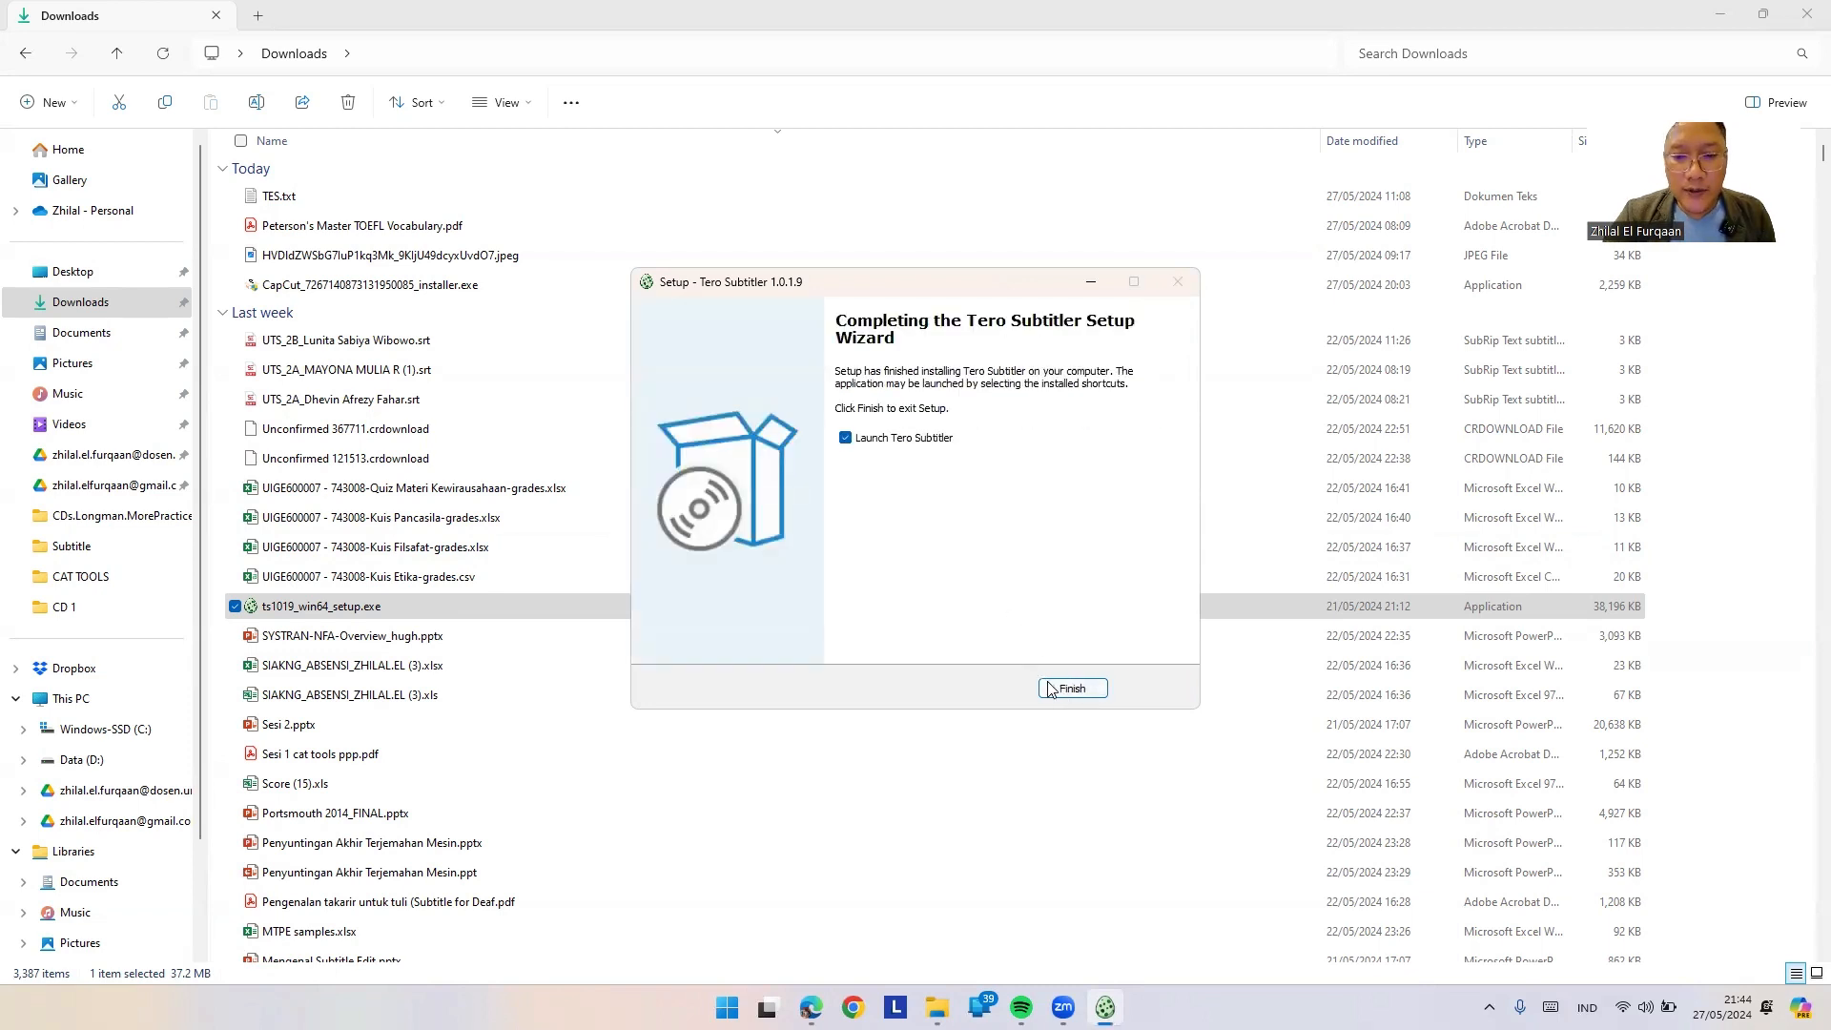
{"action": "left_click", "coordinate": [1063, 688]}
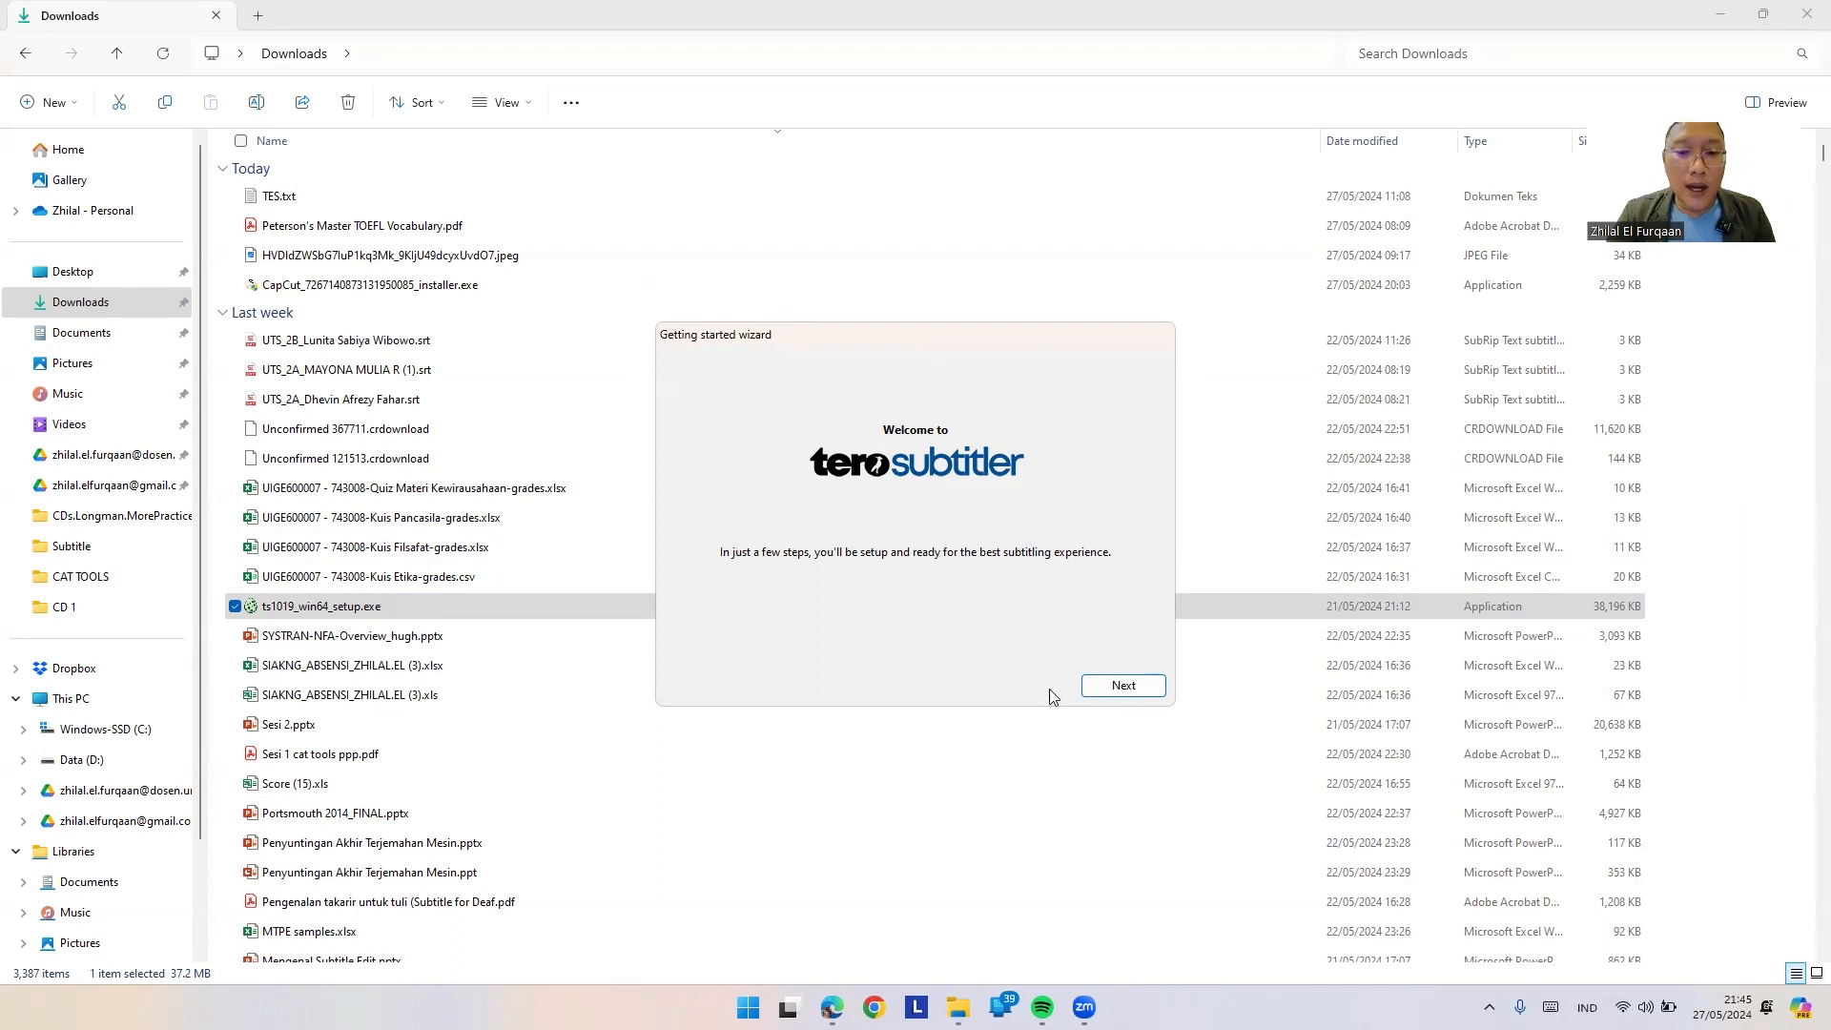
Step: Move past the wizard's welcome page to the required-libraries check
{"action": "left_click", "coordinate": [1106, 701]}
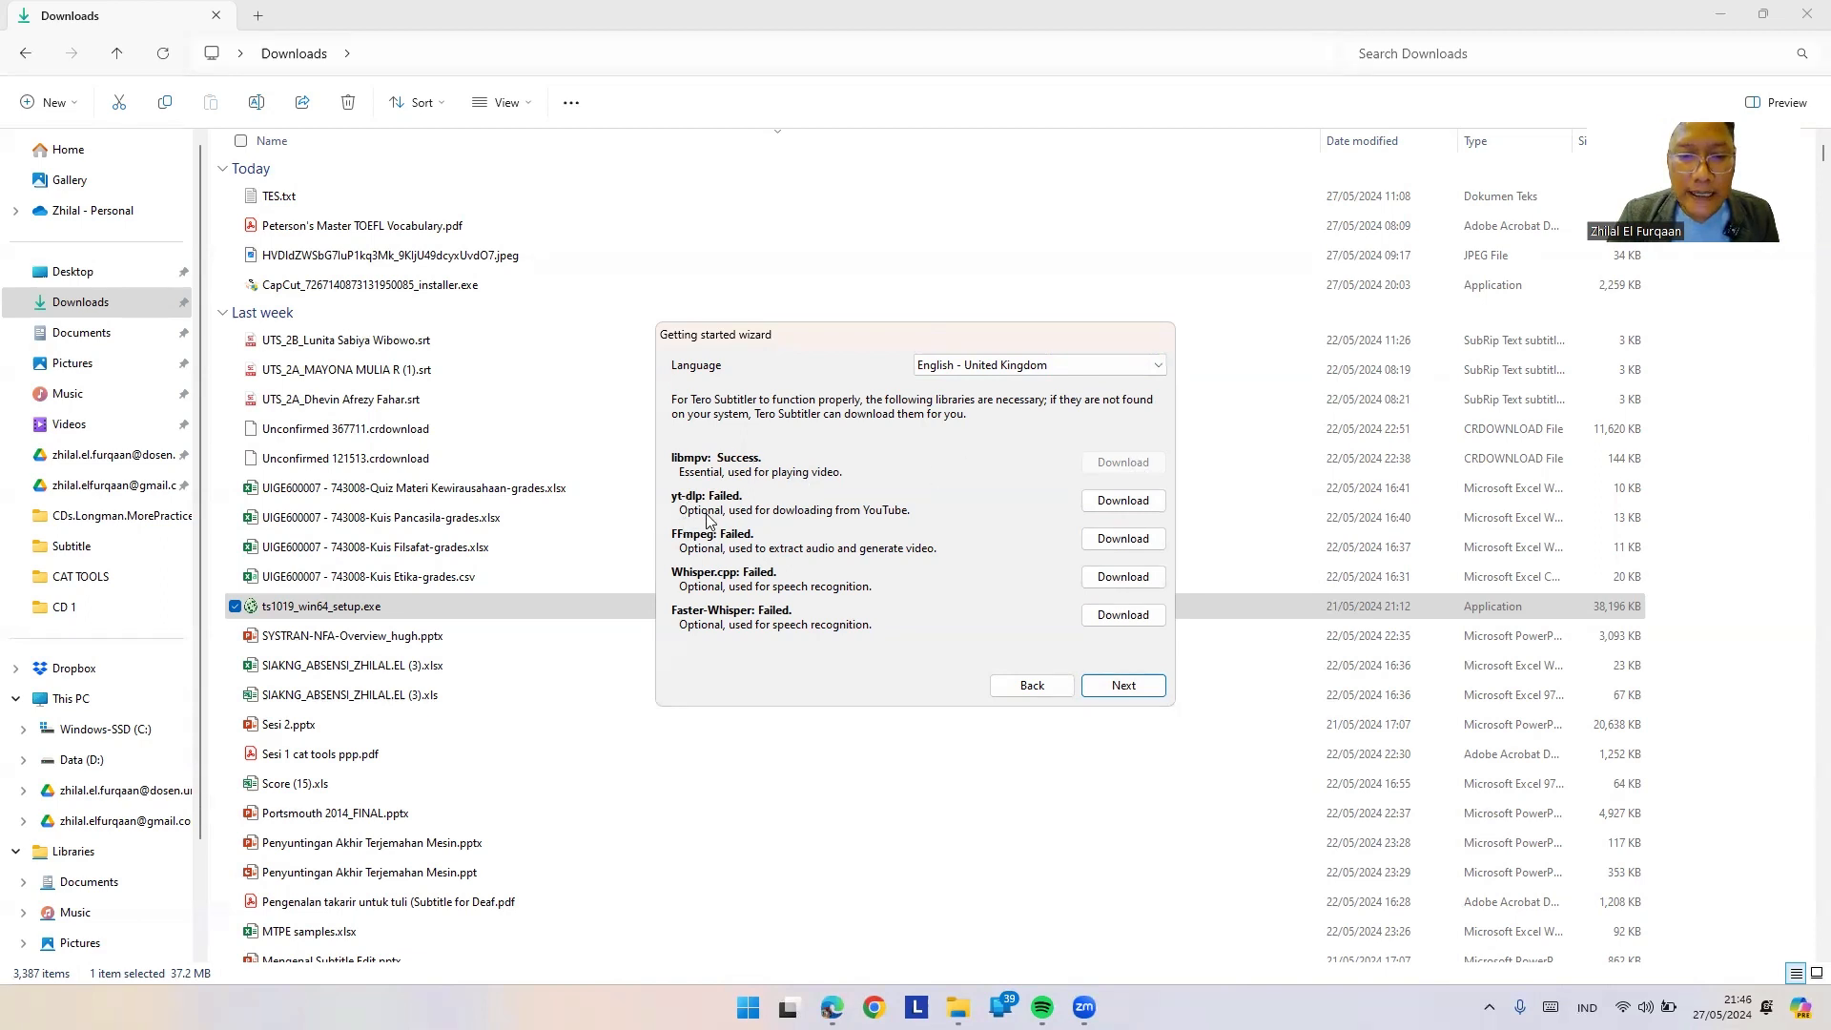
Step: Download yt-dlp, FFmpeg and Whisper.cpp, attempt Faster-Whisper, then move on to layout settings
{"action": "left_click", "coordinate": [1103, 513]}
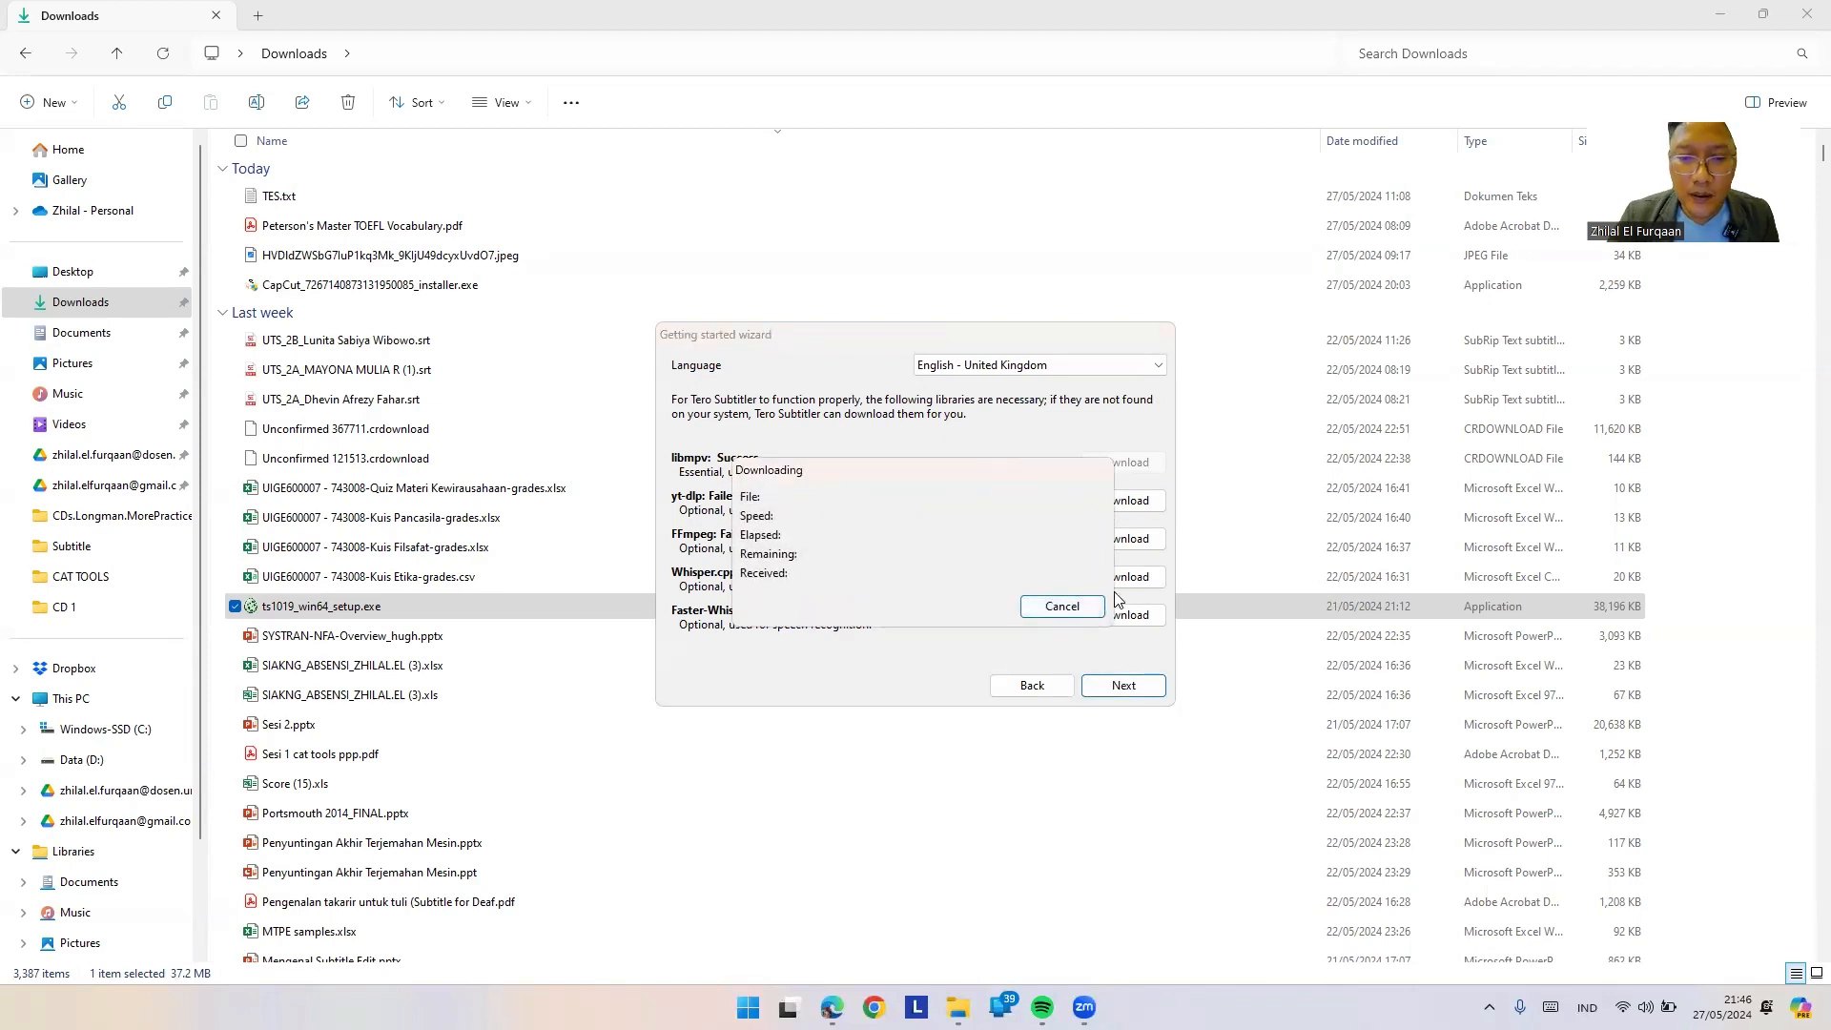
{"action": "left_click_drag", "start_coordinate": [989, 472], "coordinate": [887, 317]}
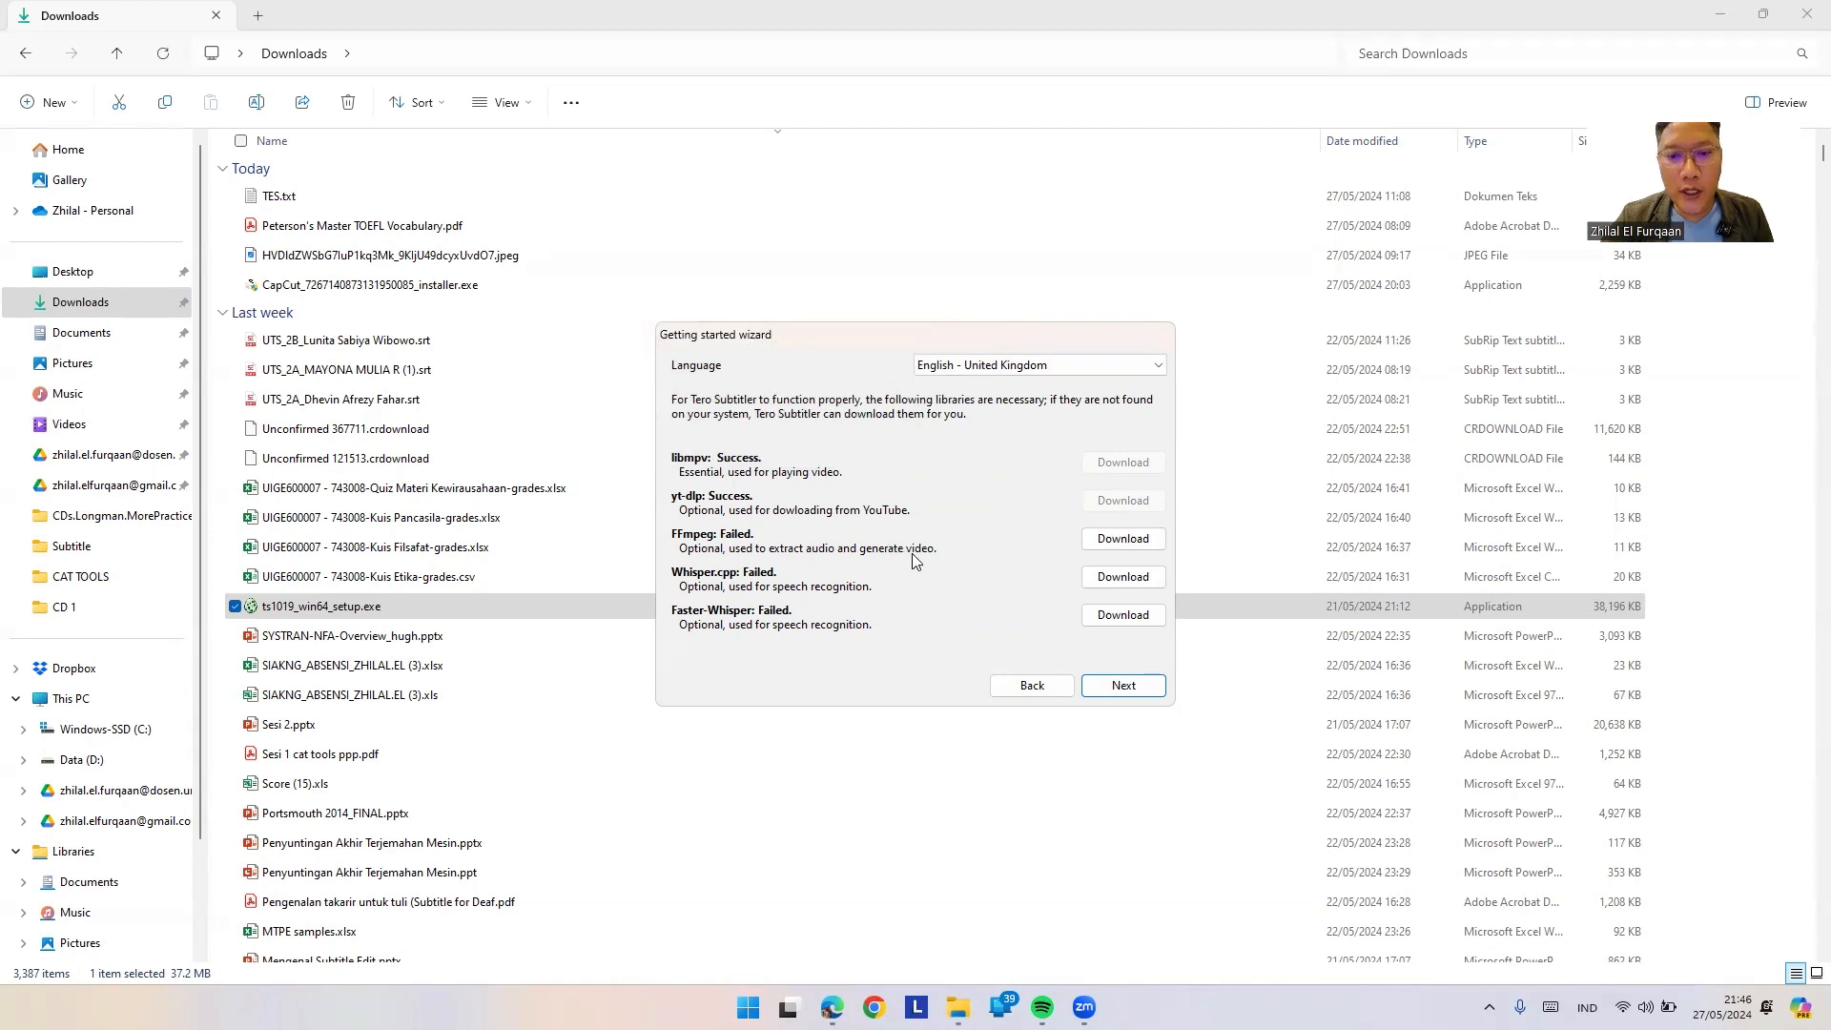
{"action": "left_click", "coordinate": [1147, 549]}
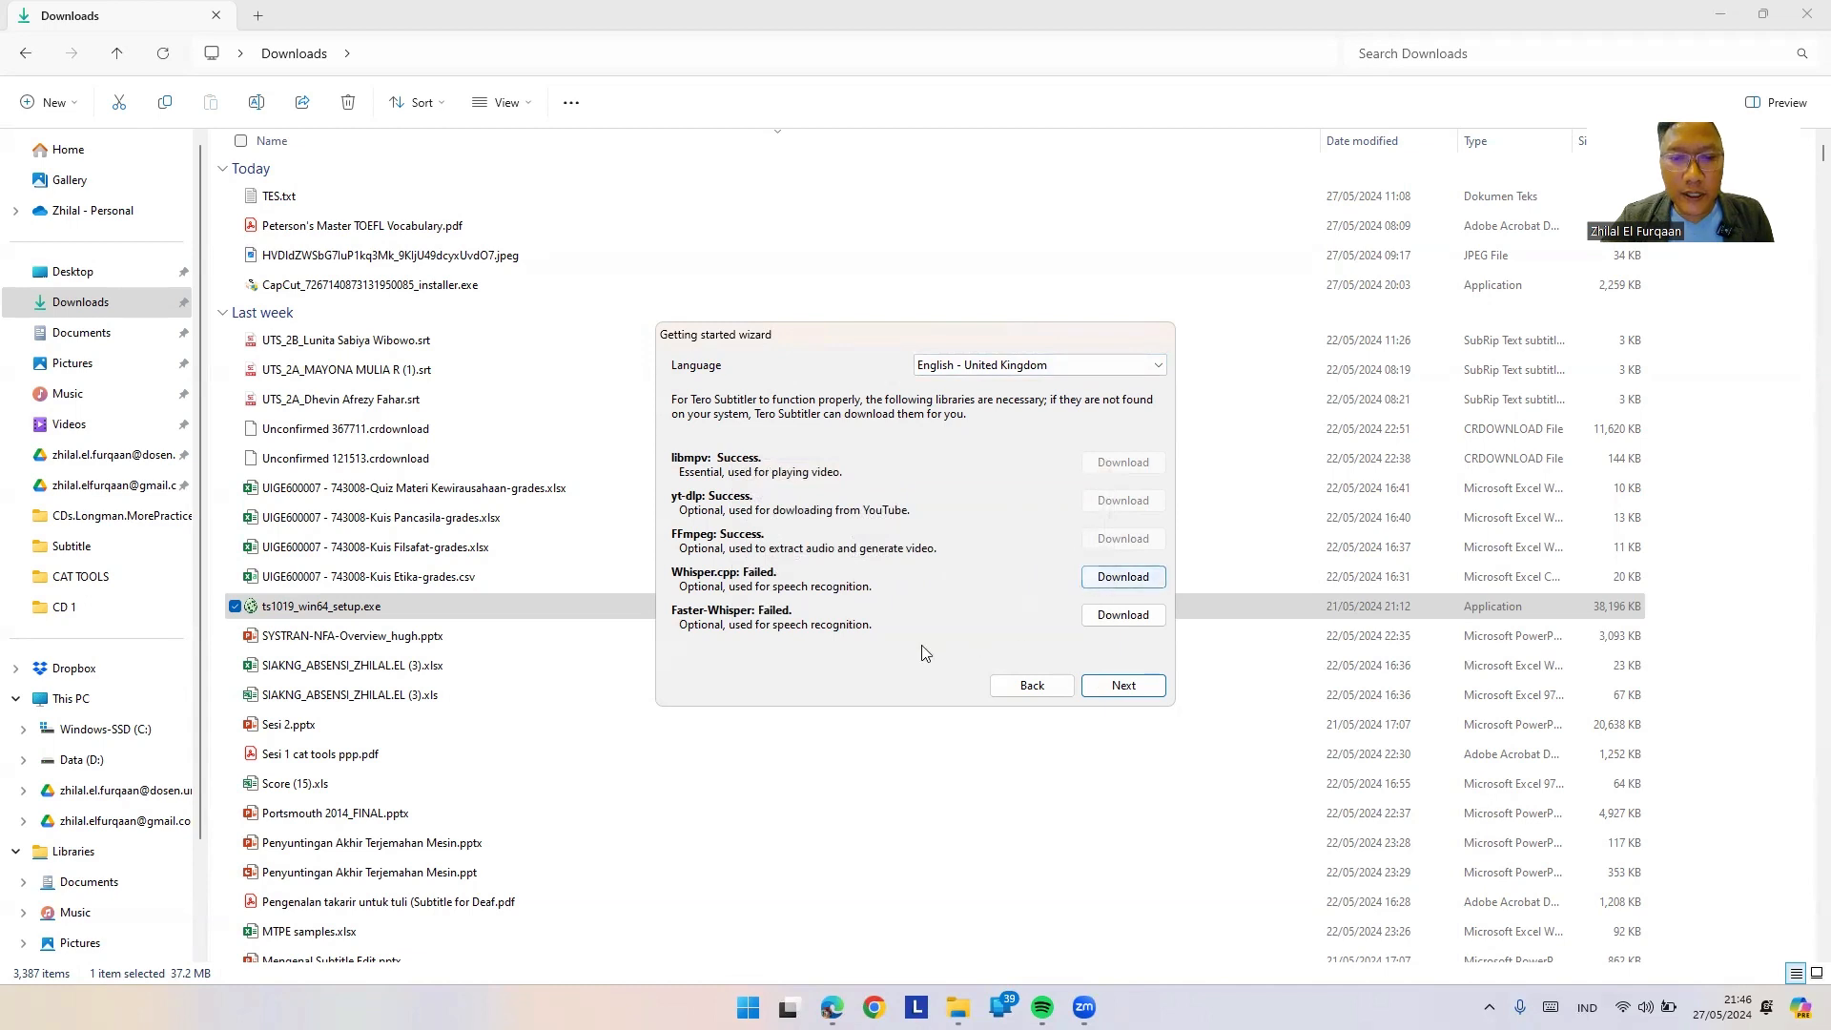
{"action": "left_click", "coordinate": [1151, 579]}
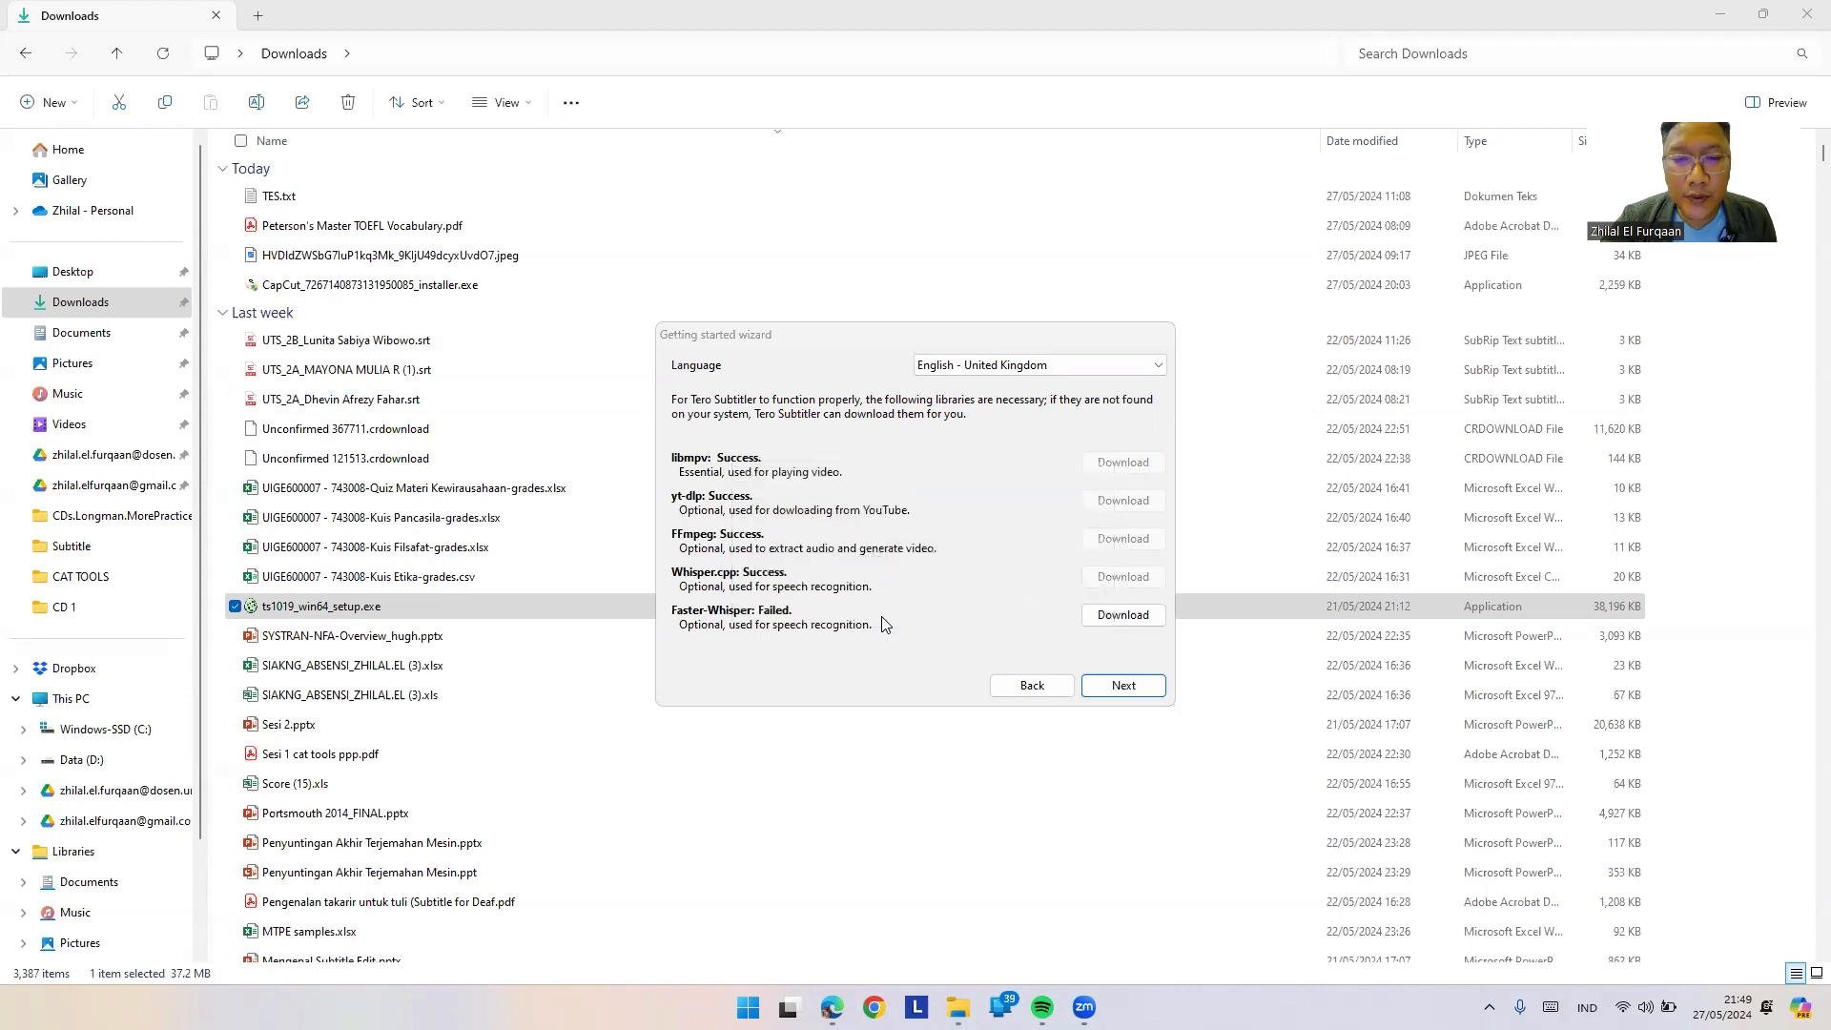
{"action": "left_click", "coordinate": [1095, 617]}
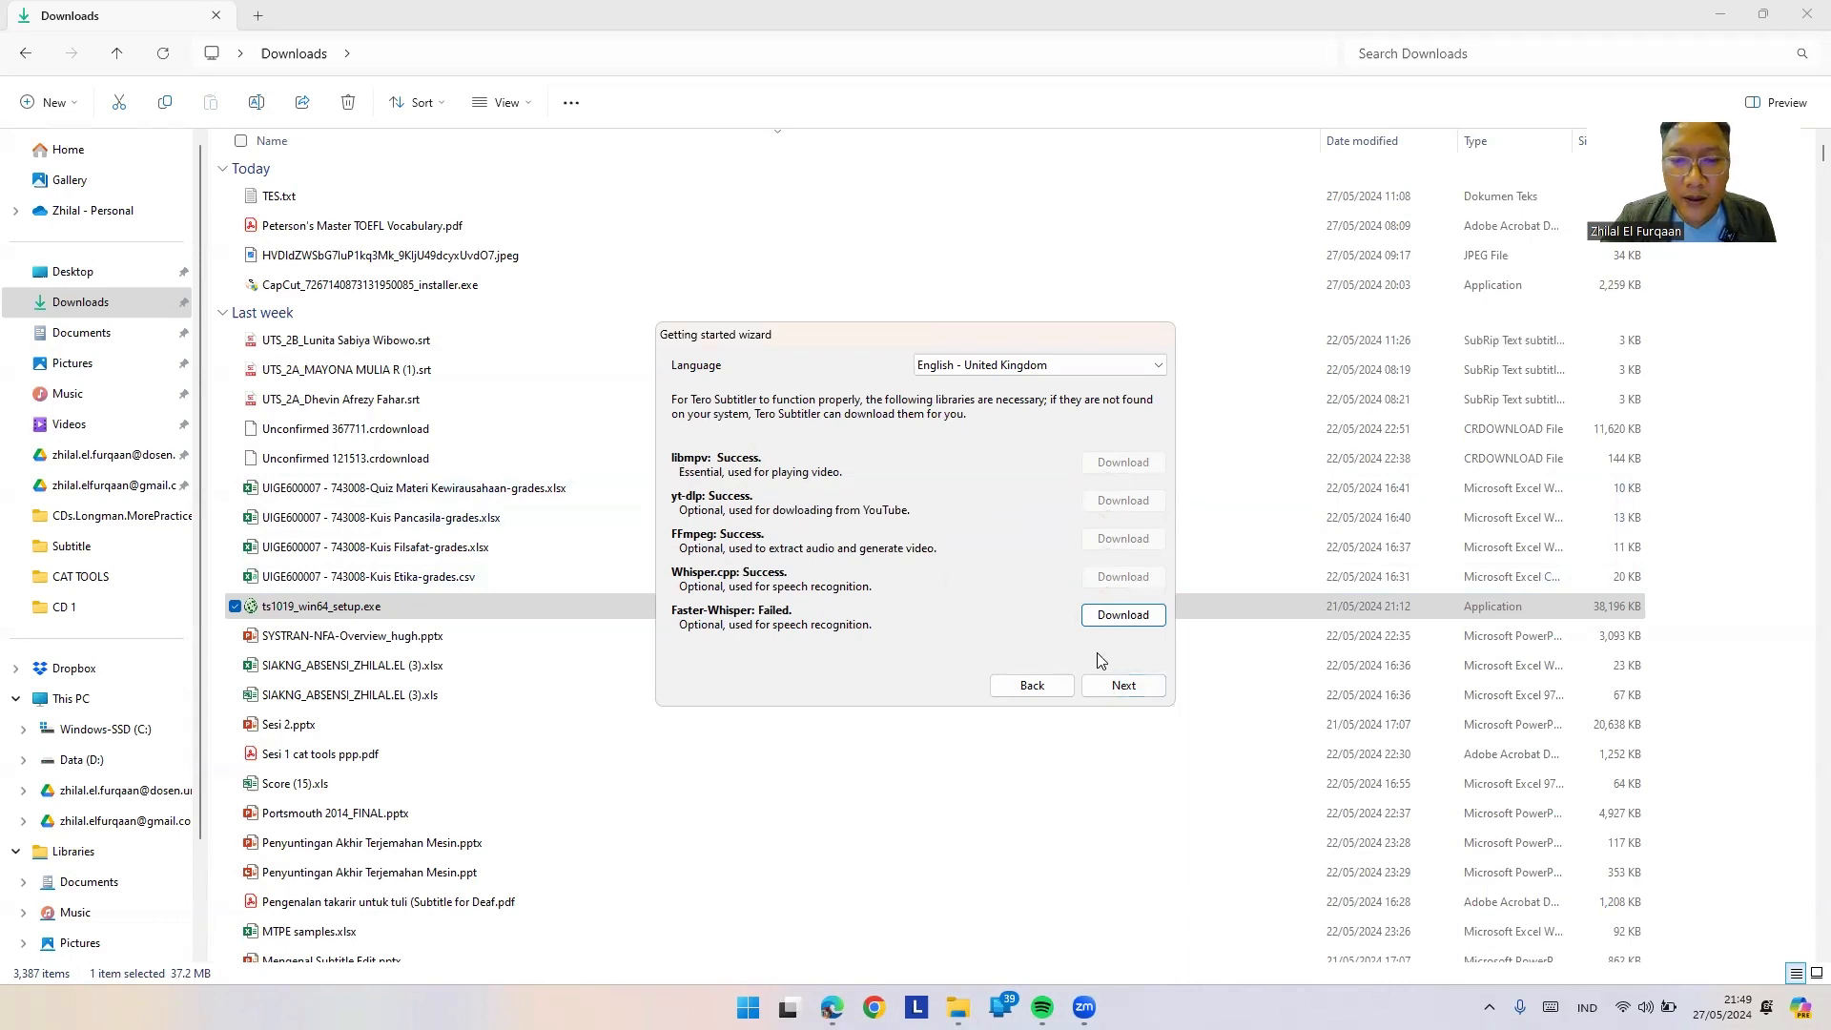
{"action": "left_click", "coordinate": [1123, 687]}
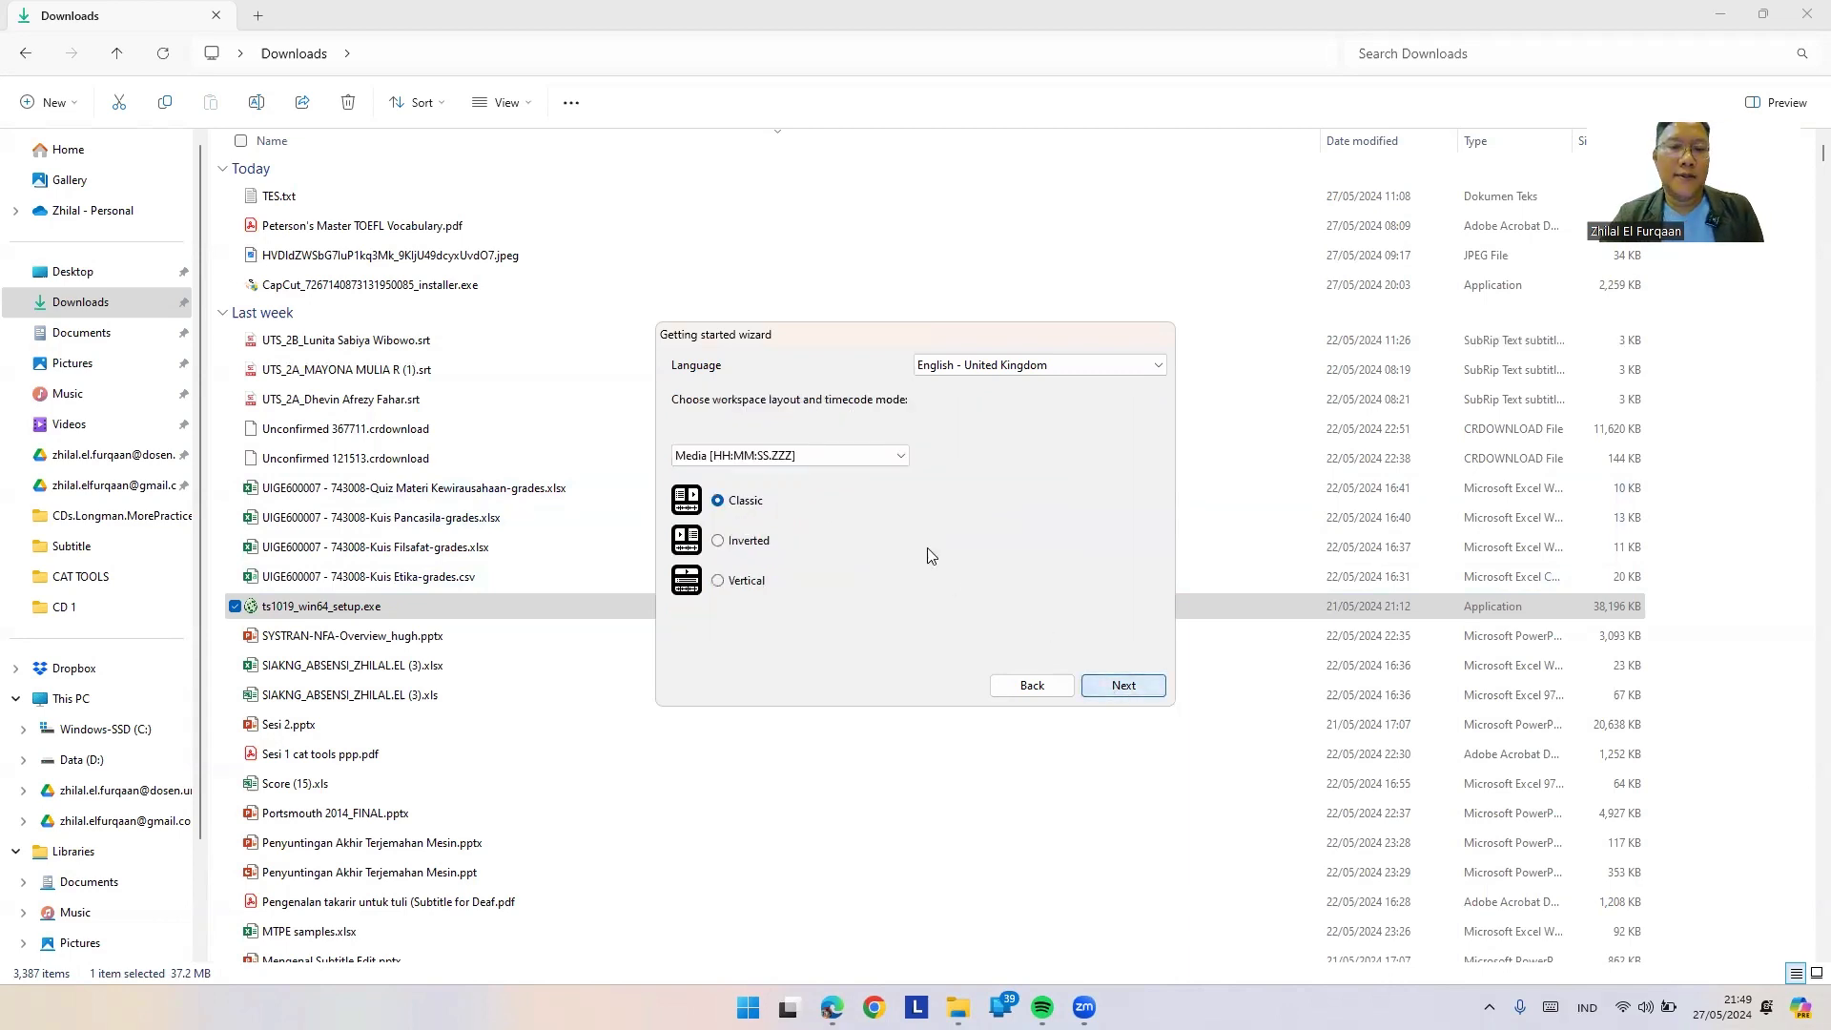
Step: Choose SMPTE [HH:MM:SS:FF] timecode with the Classic layout and finish the wizard
{"action": "left_click", "coordinate": [864, 457]}
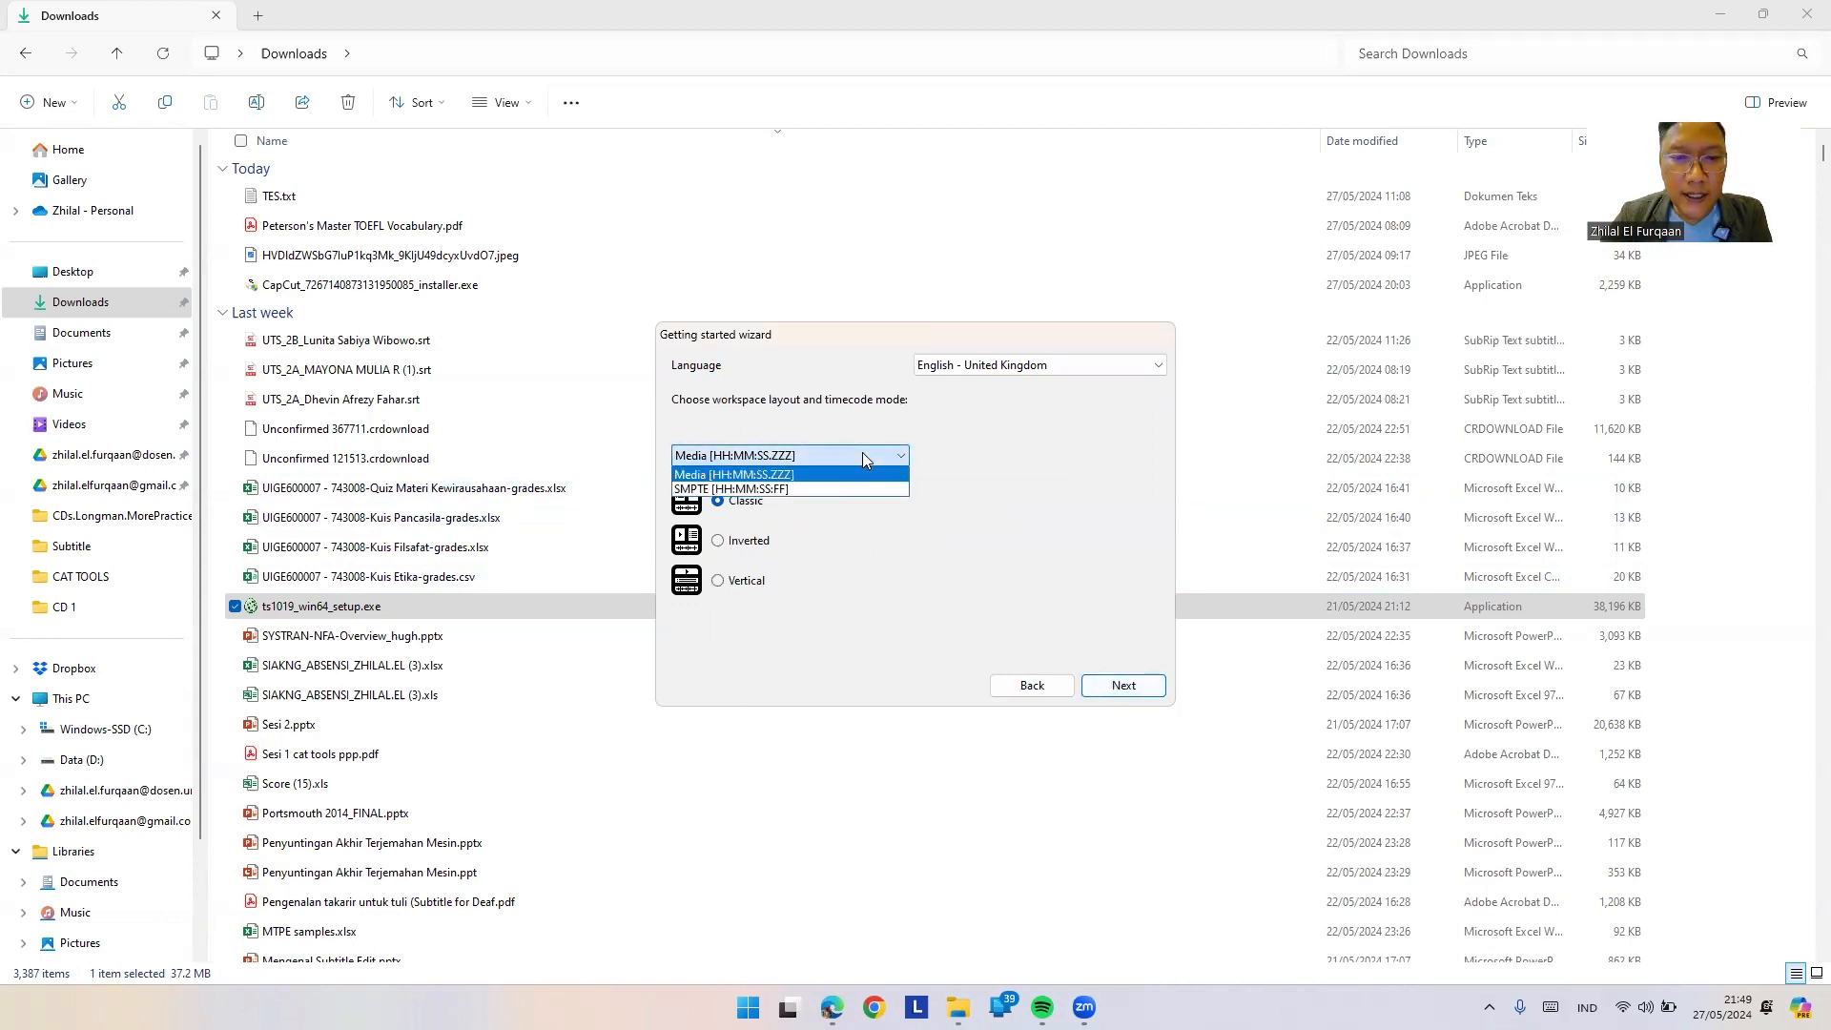
{"action": "left_click", "coordinate": [774, 489]}
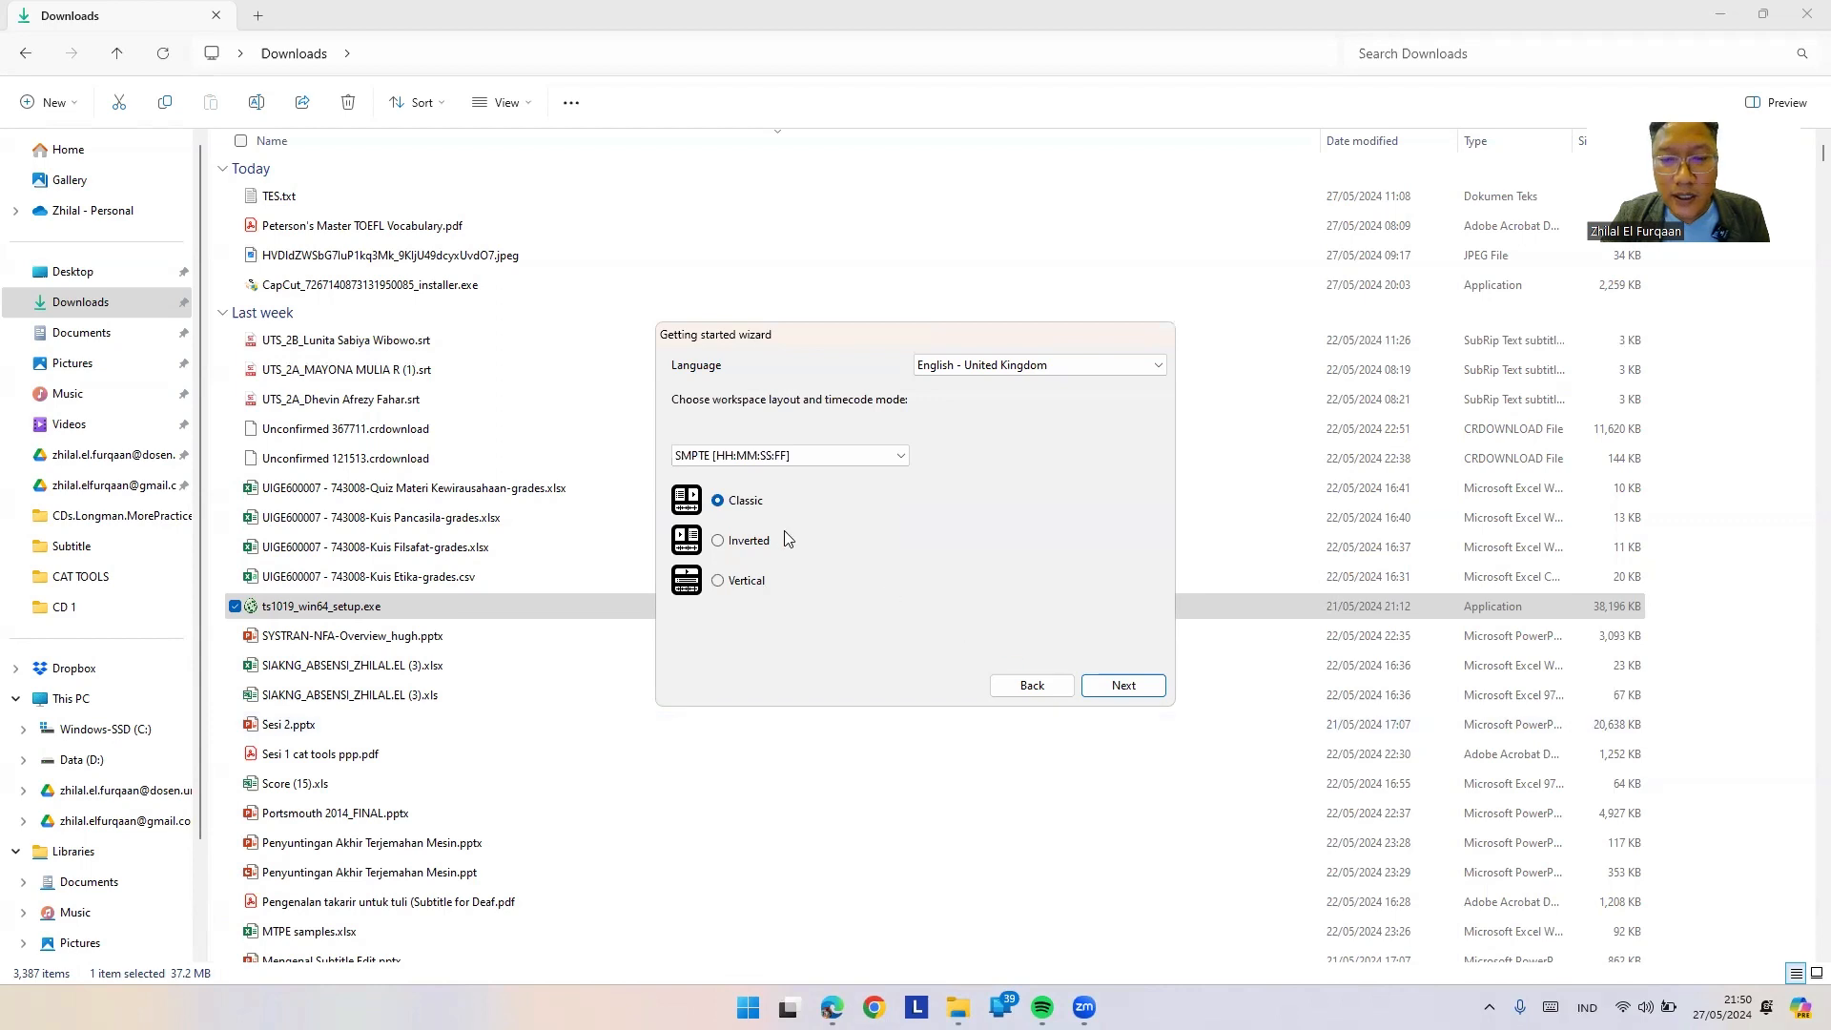
{"action": "left_click", "coordinate": [1144, 690]}
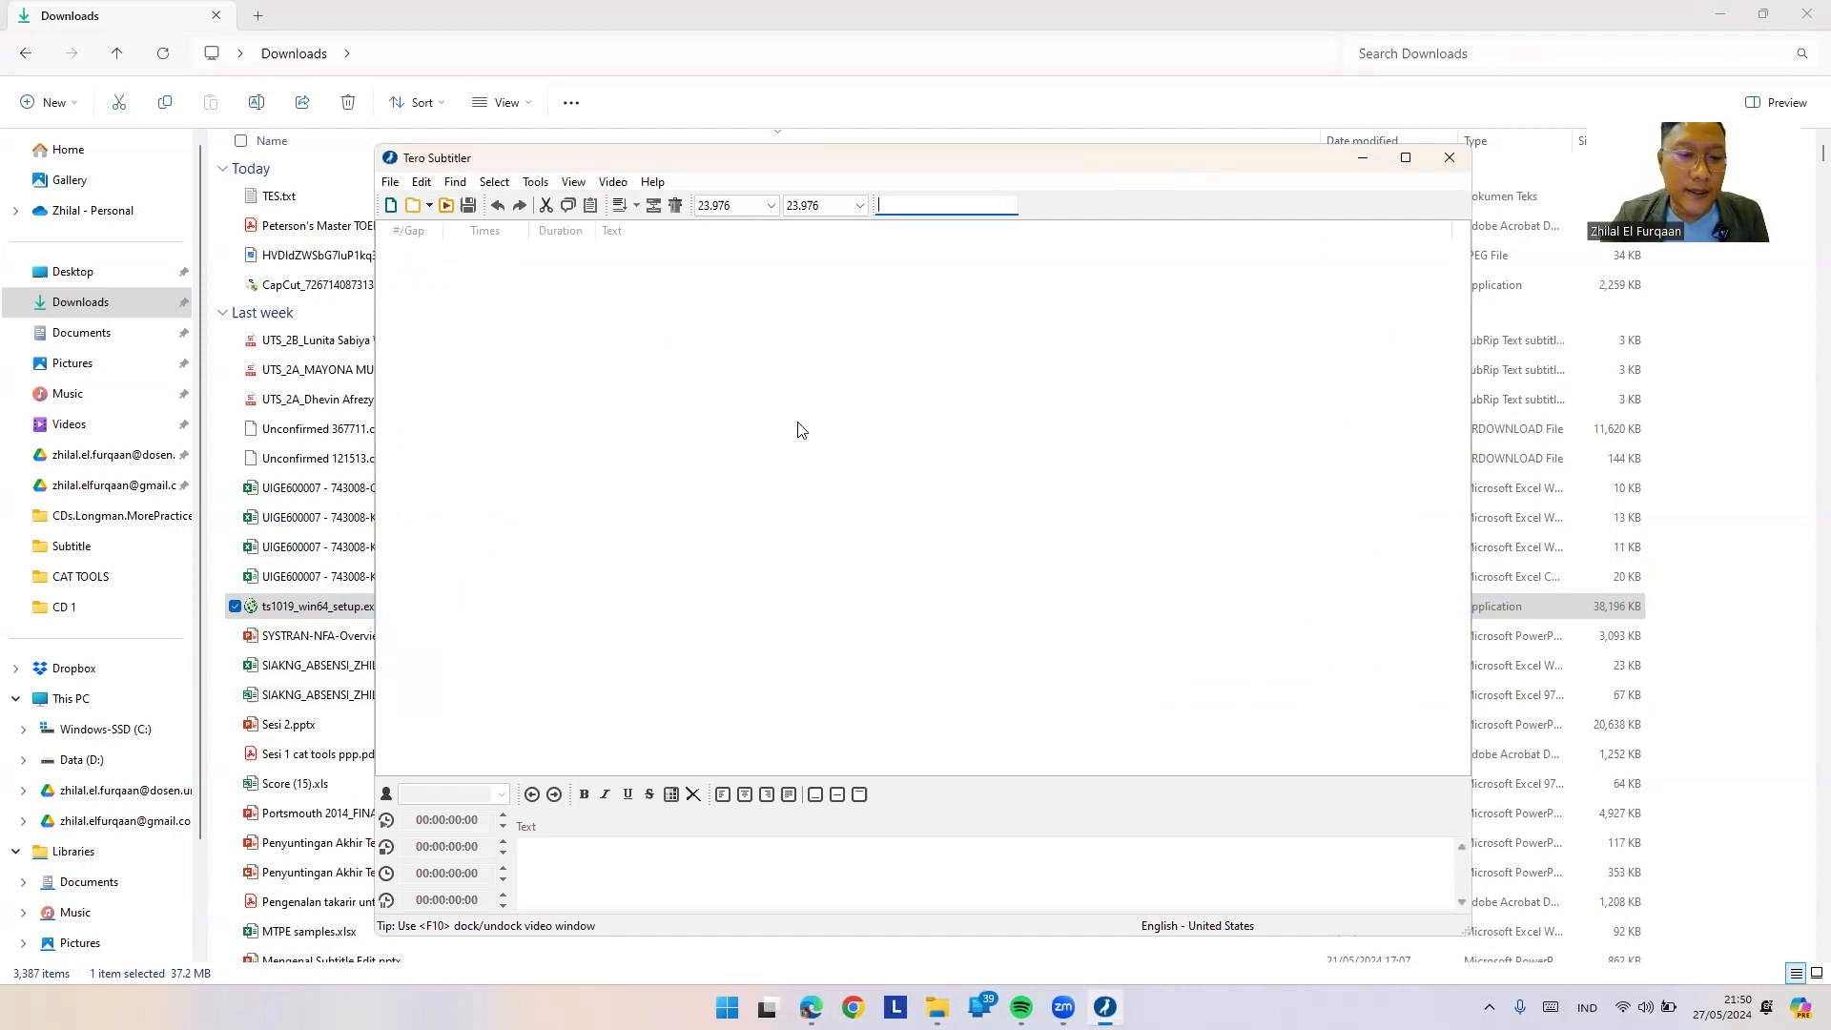
Step: Minimise the empty Tero Subtitler editor to reveal the Downloads folder
{"action": "mouse_move", "coordinate": [1405, 159]}
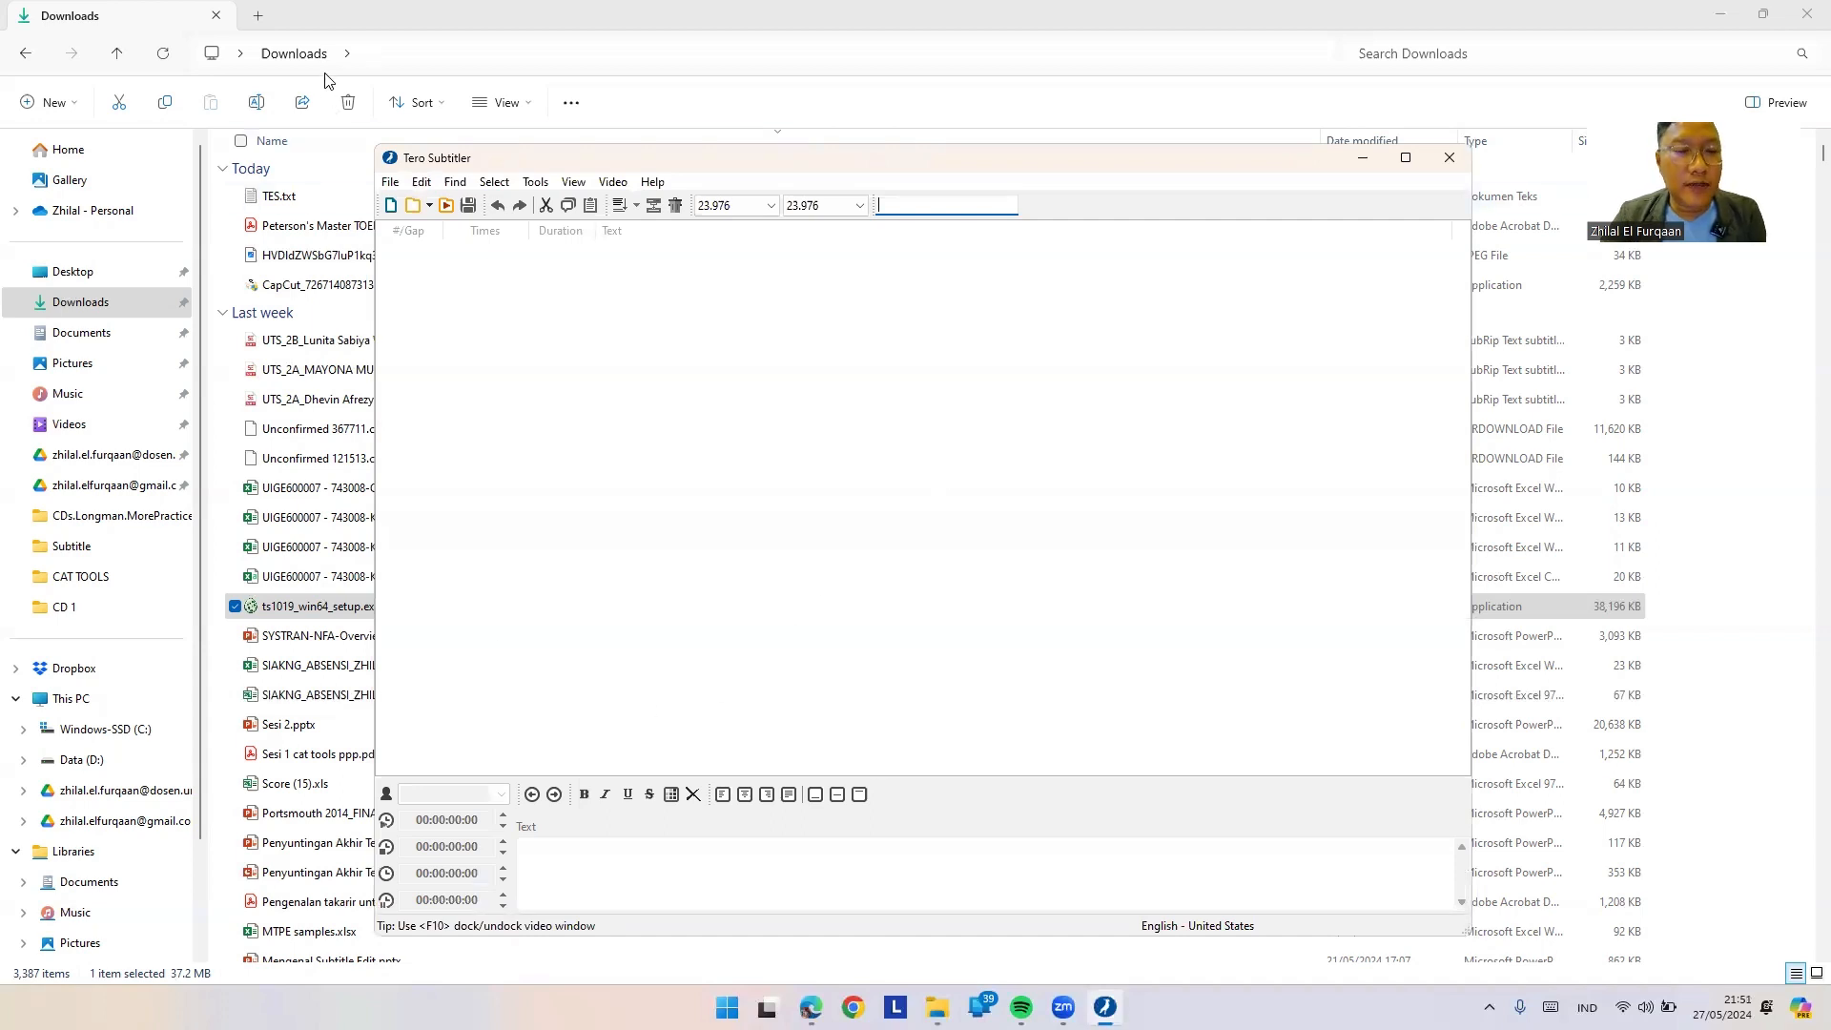
{"action": "left_click", "coordinate": [1361, 159]}
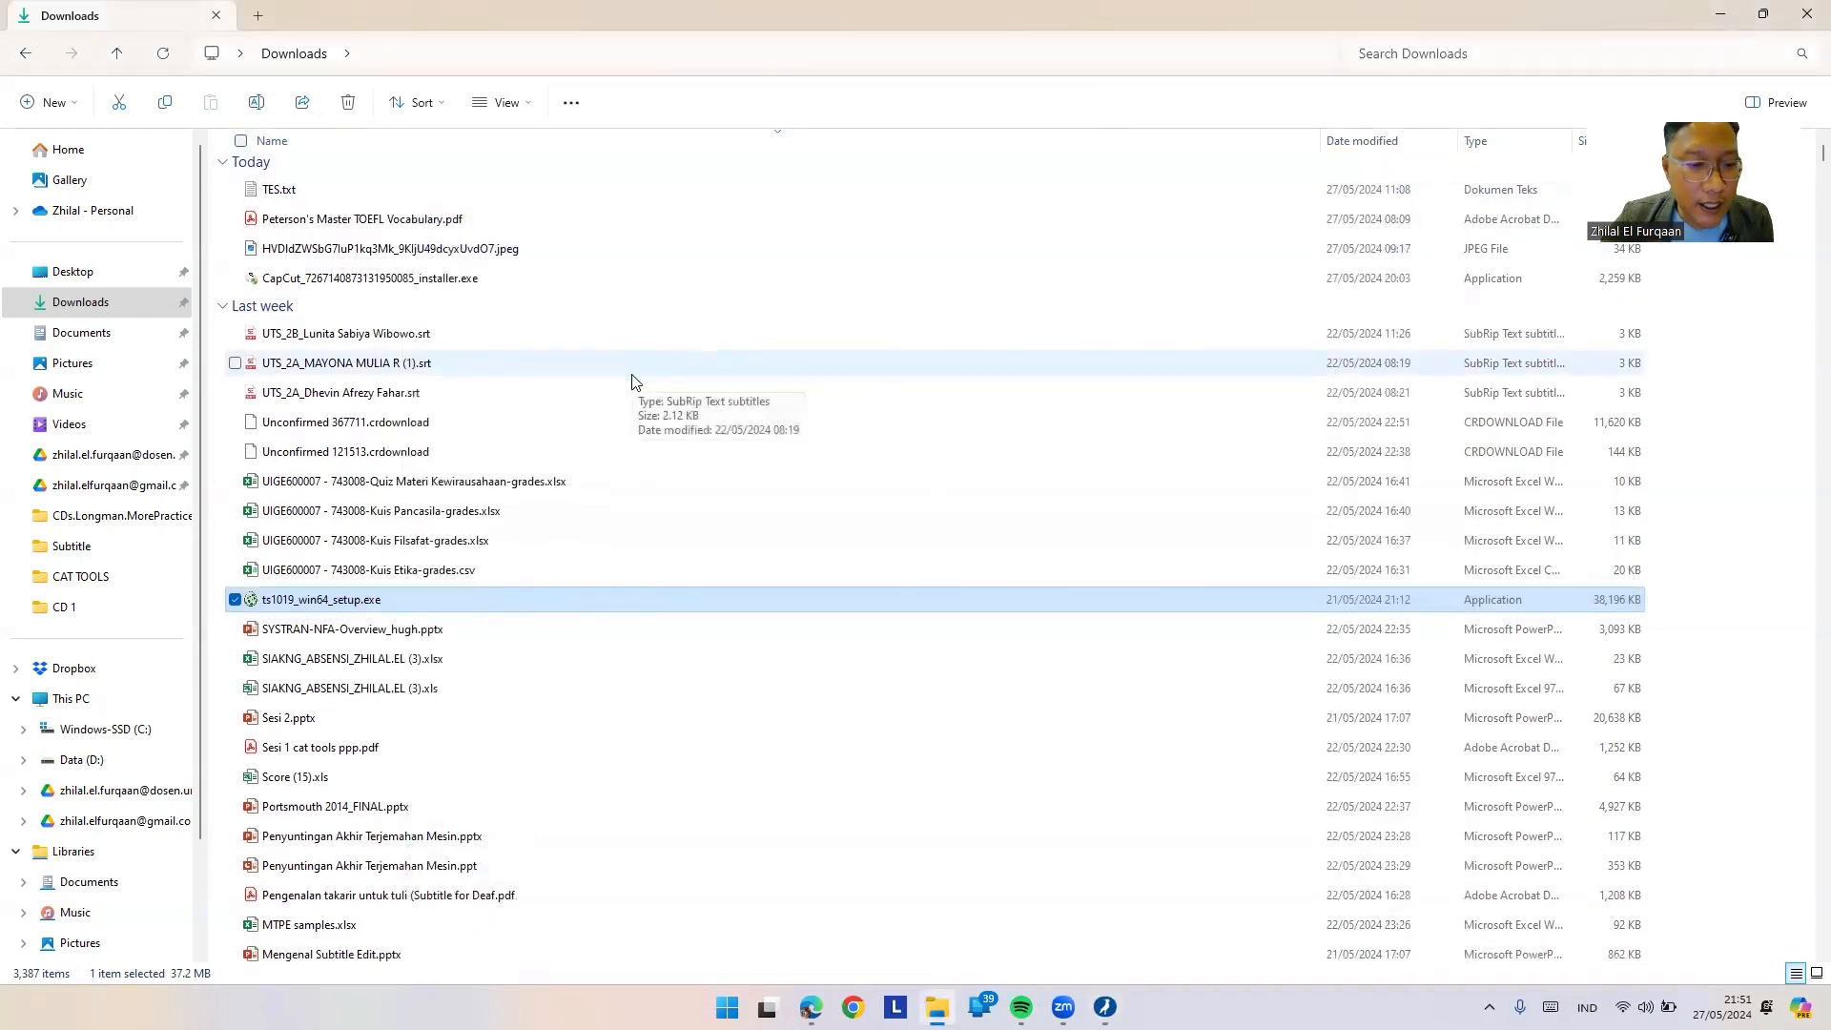
Step: Find the 'fenaldi' MPKT lecture video, confirm its 30 frames/second rate, then return to Tero Subtitler
{"action": "scroll", "coordinate": [635, 381], "scroll_direction": "down", "scroll_amount": 3}
{"action": "scroll", "coordinate": [635, 381], "scroll_direction": "up", "scroll_amount": 3}
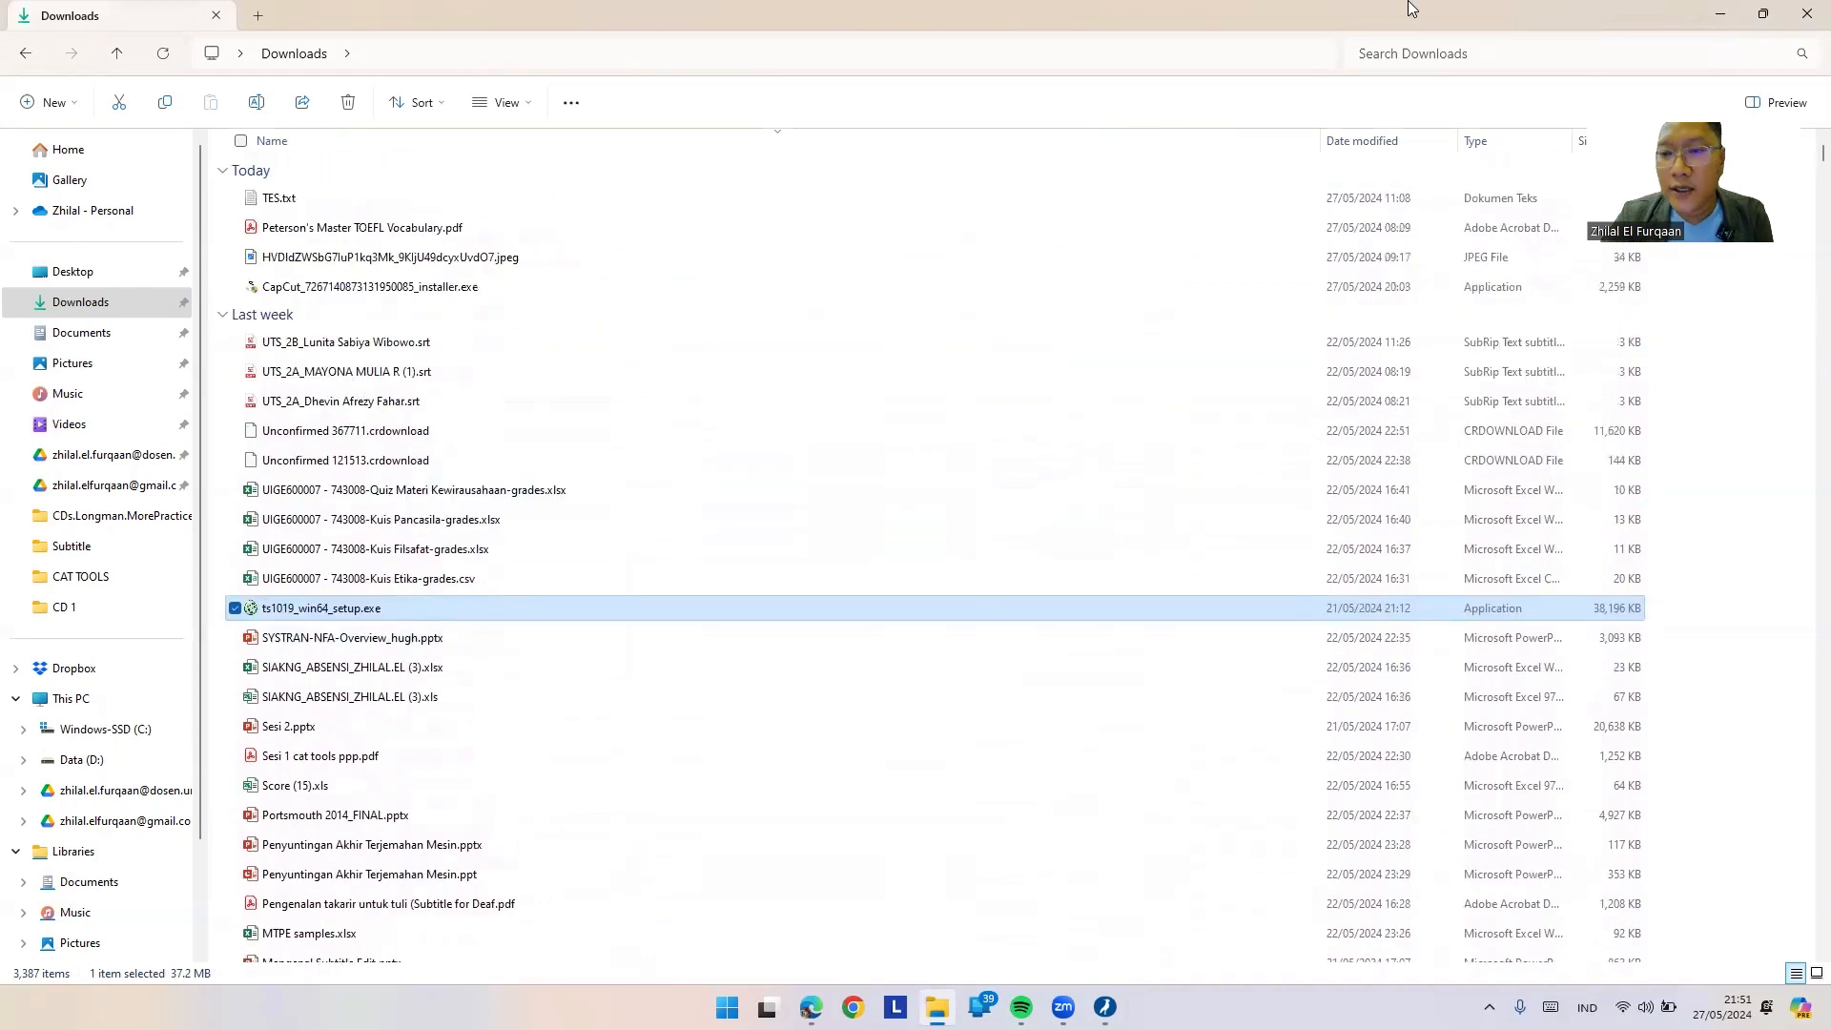
{"action": "left_click", "coordinate": [1430, 55]}
{"action": "type", "text": "fenaldi"}
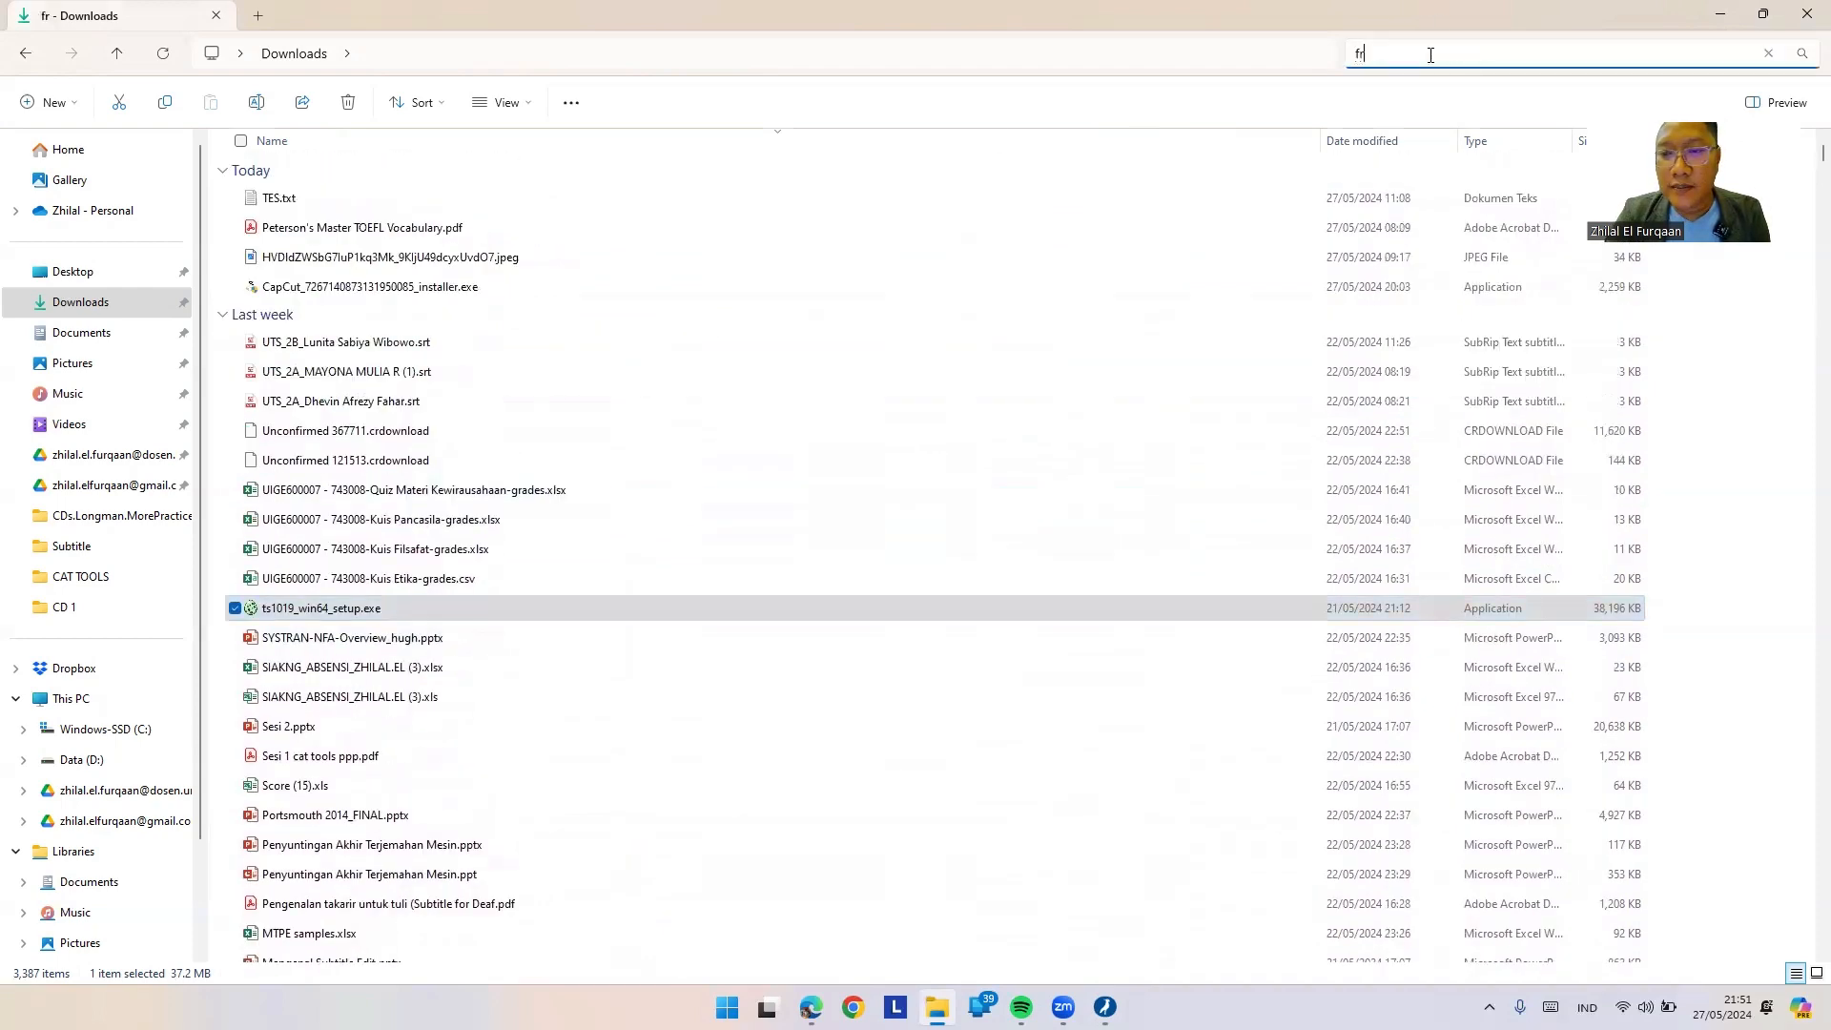
{"action": "left_click", "coordinate": [465, 315]}
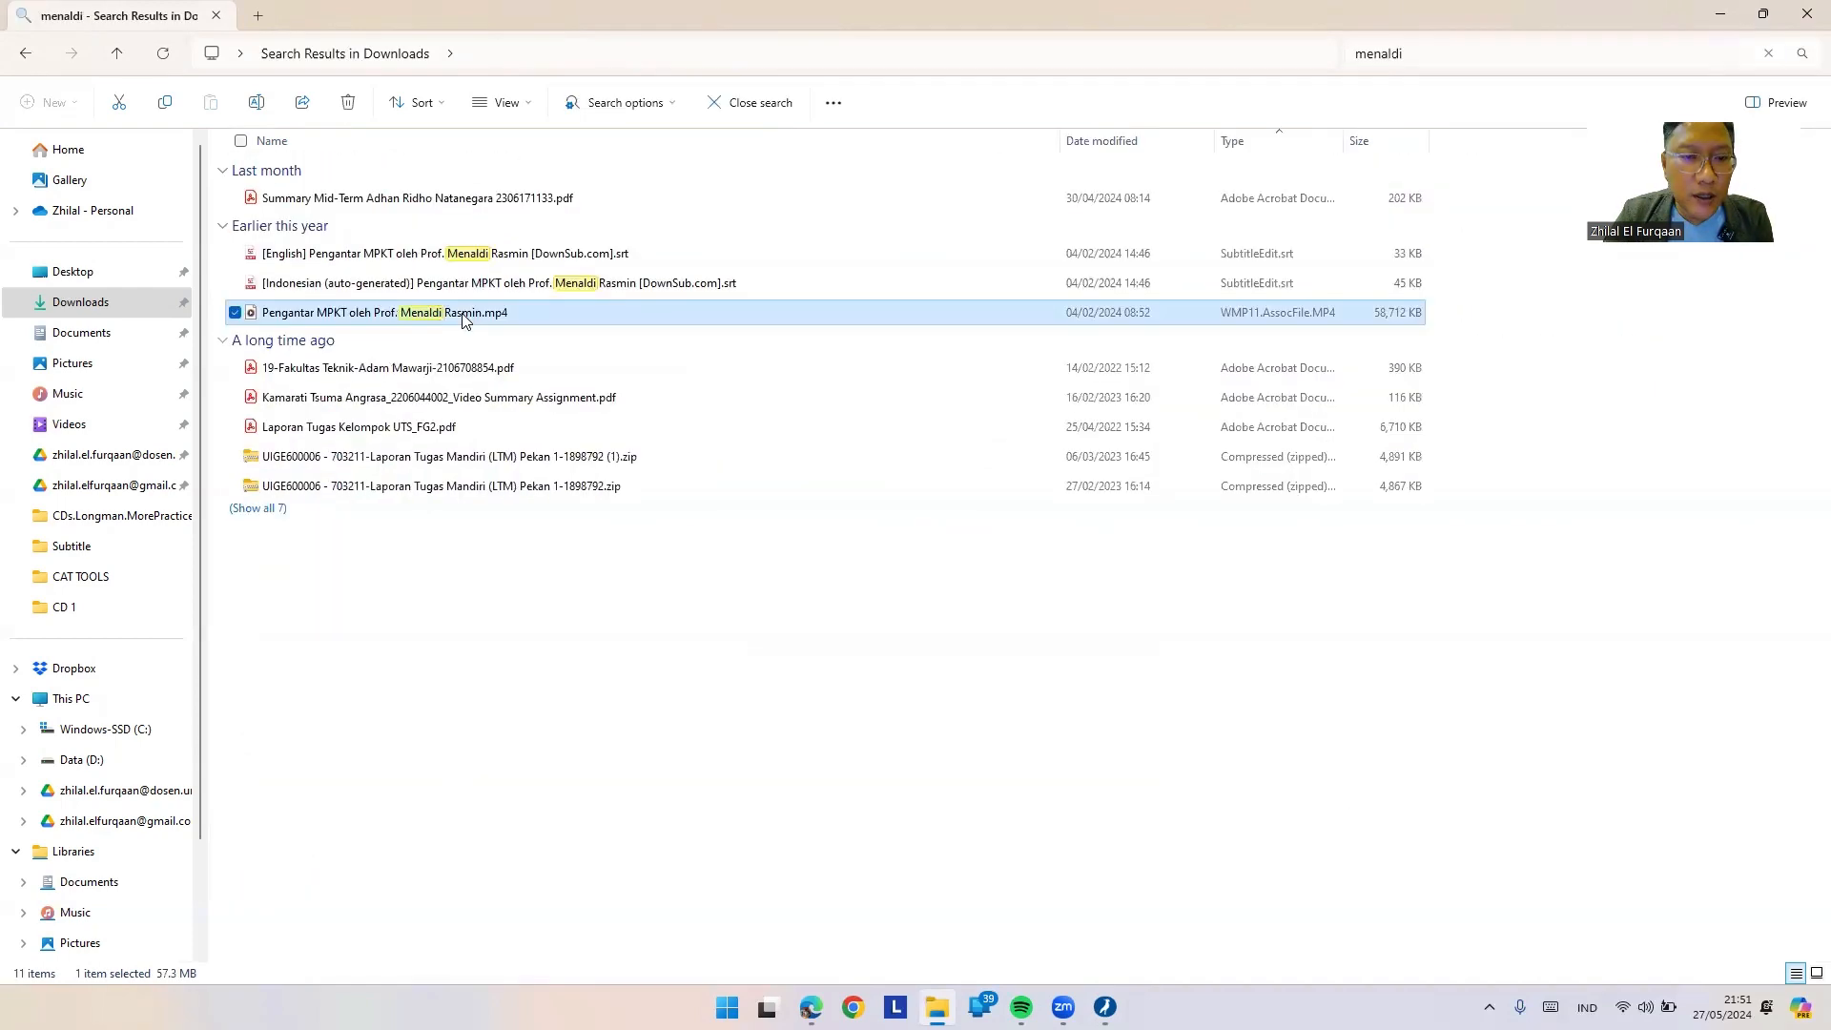
{"action": "right_click", "coordinate": [301, 322]}
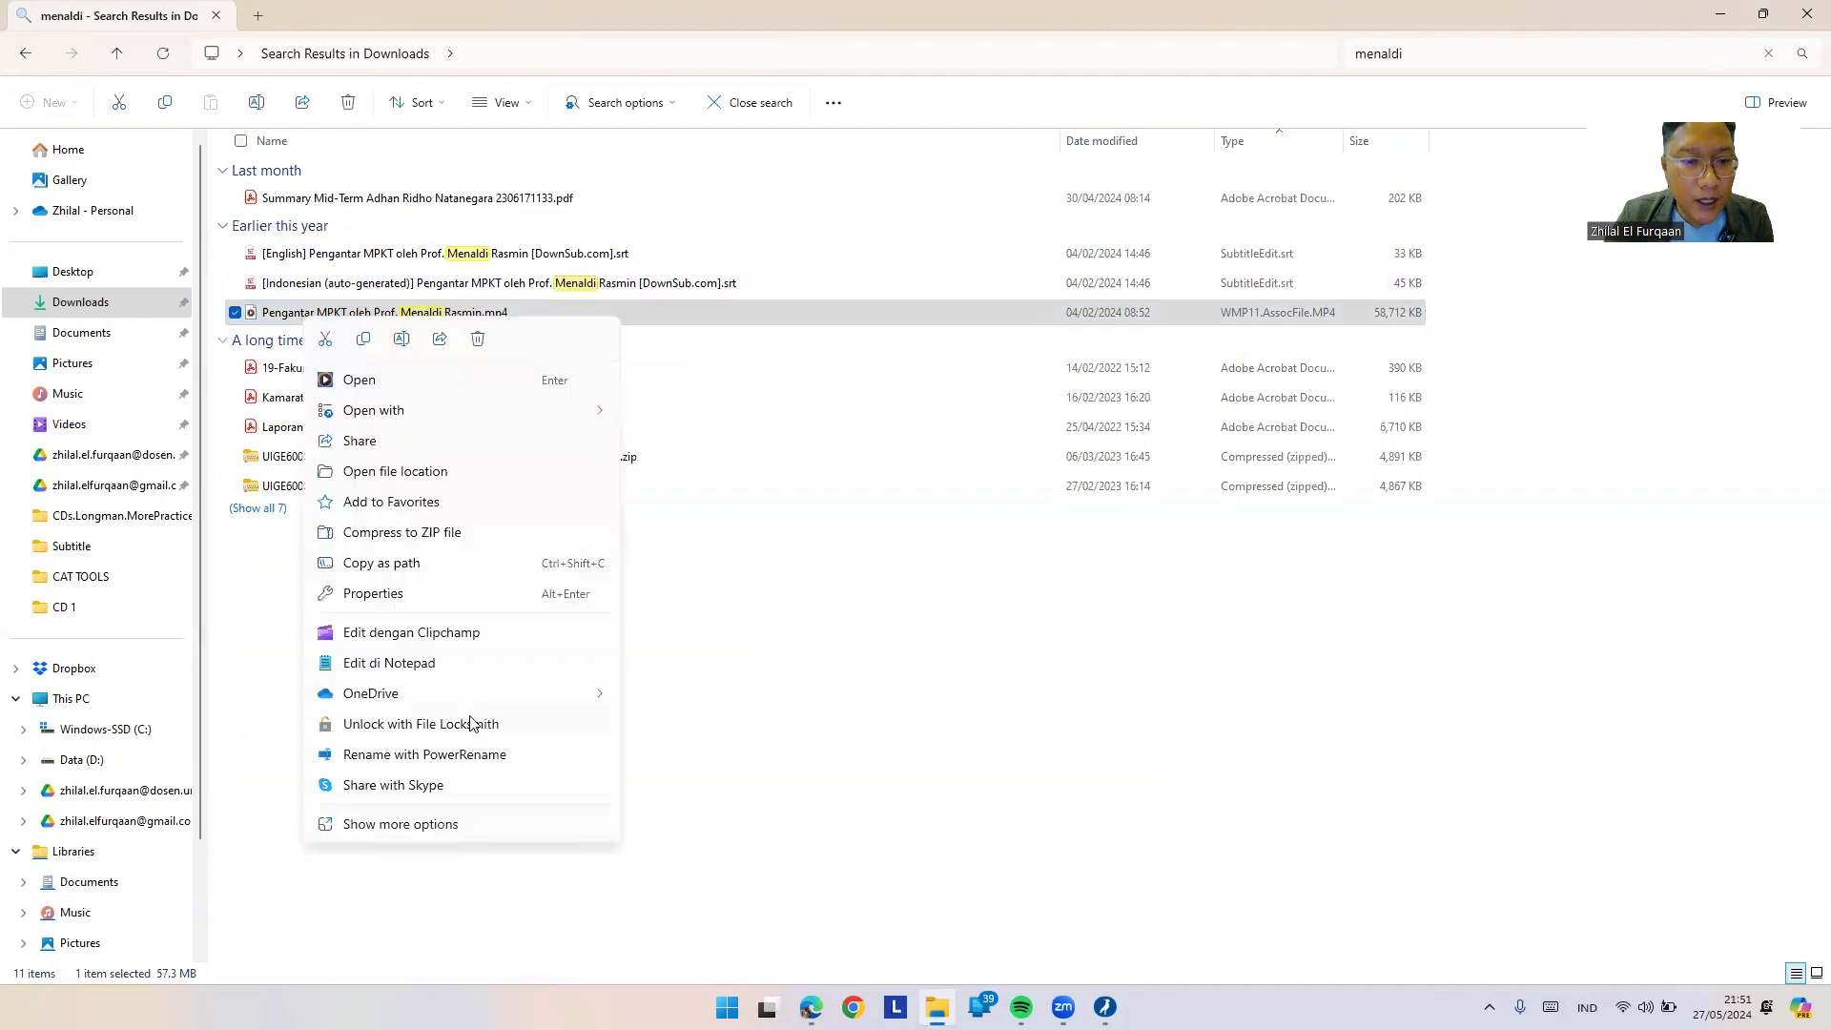
{"action": "left_click", "coordinate": [458, 601]}
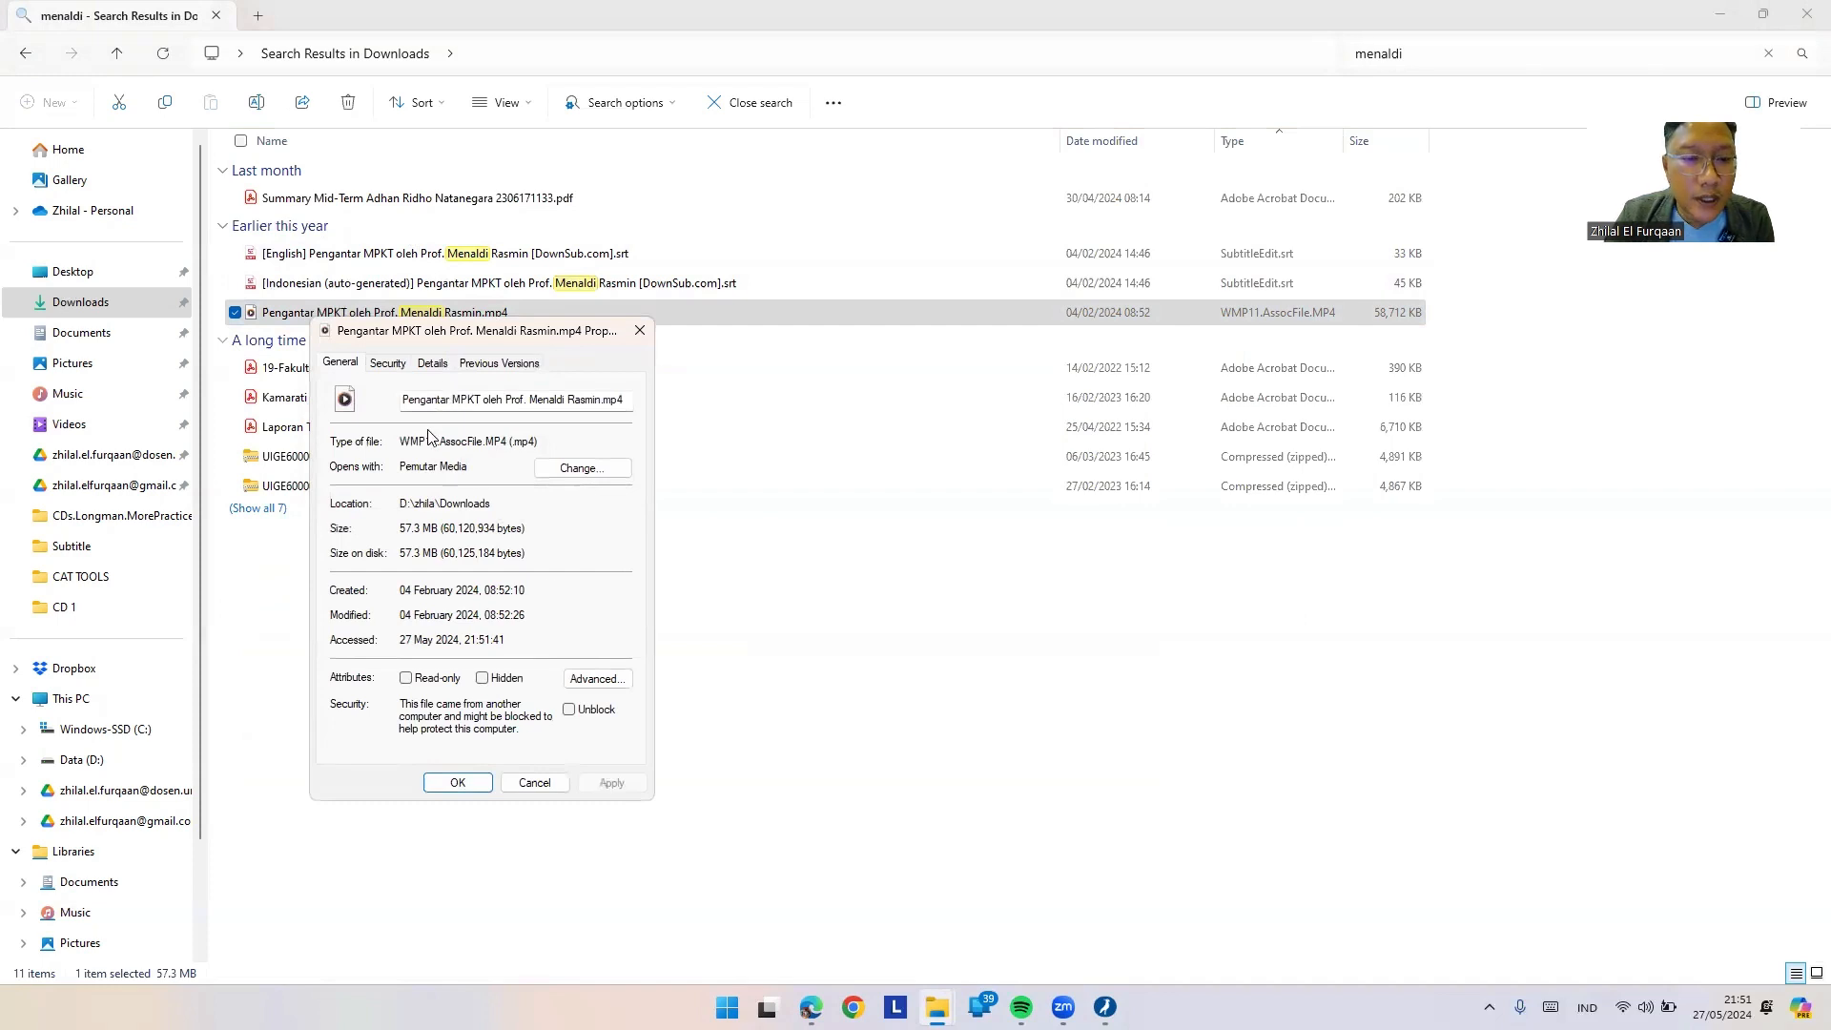
{"action": "left_click", "coordinate": [432, 365]}
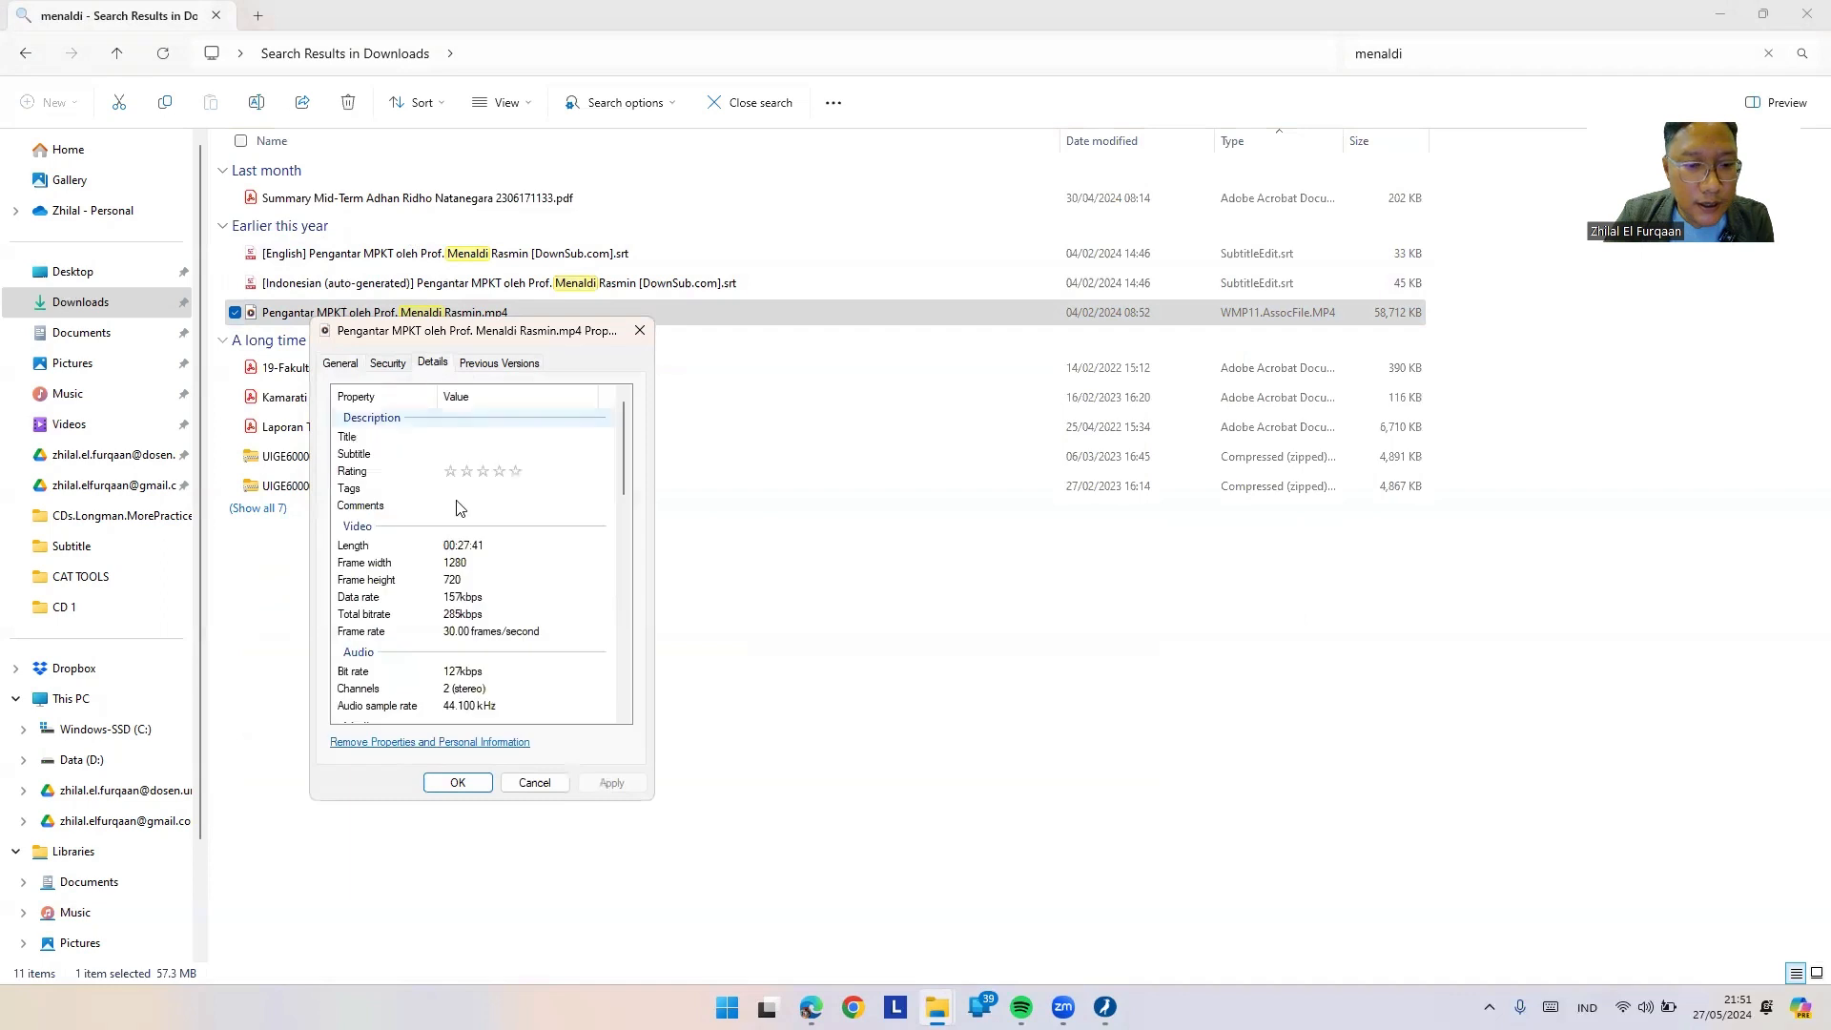
{"action": "left_click", "coordinate": [447, 637]}
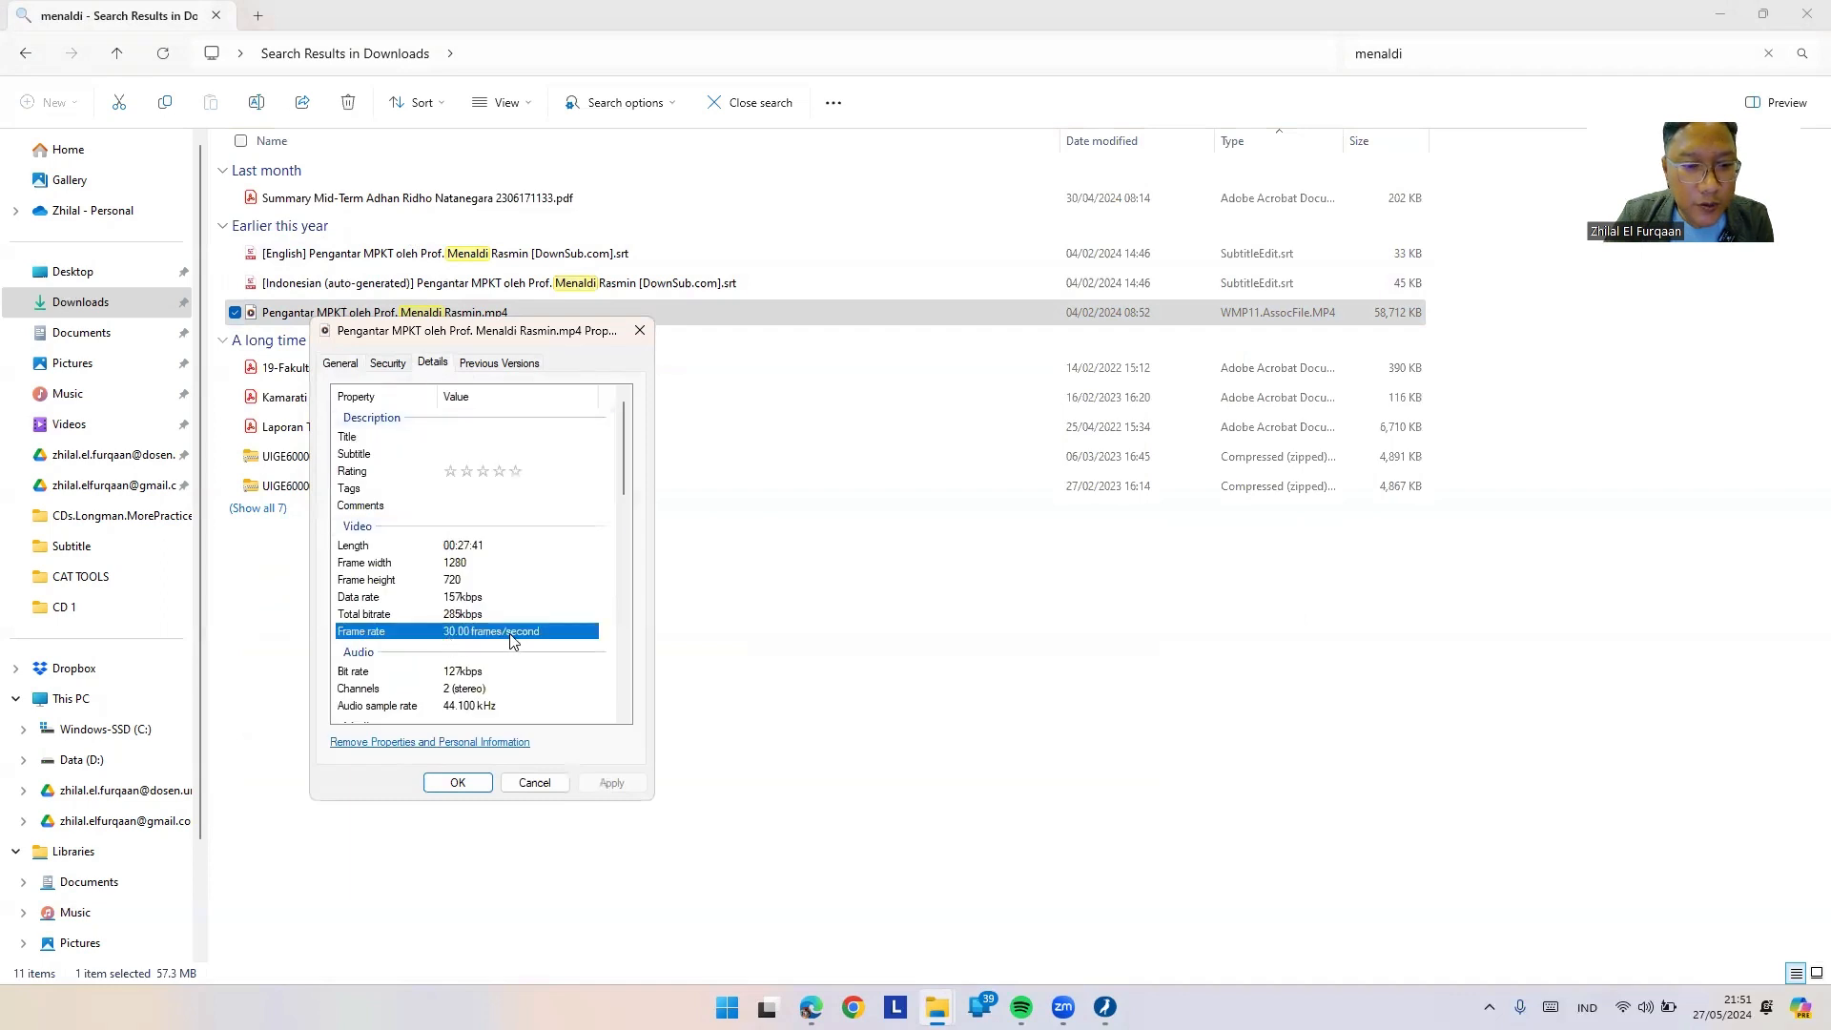
{"action": "left_click", "coordinate": [1104, 1006]}
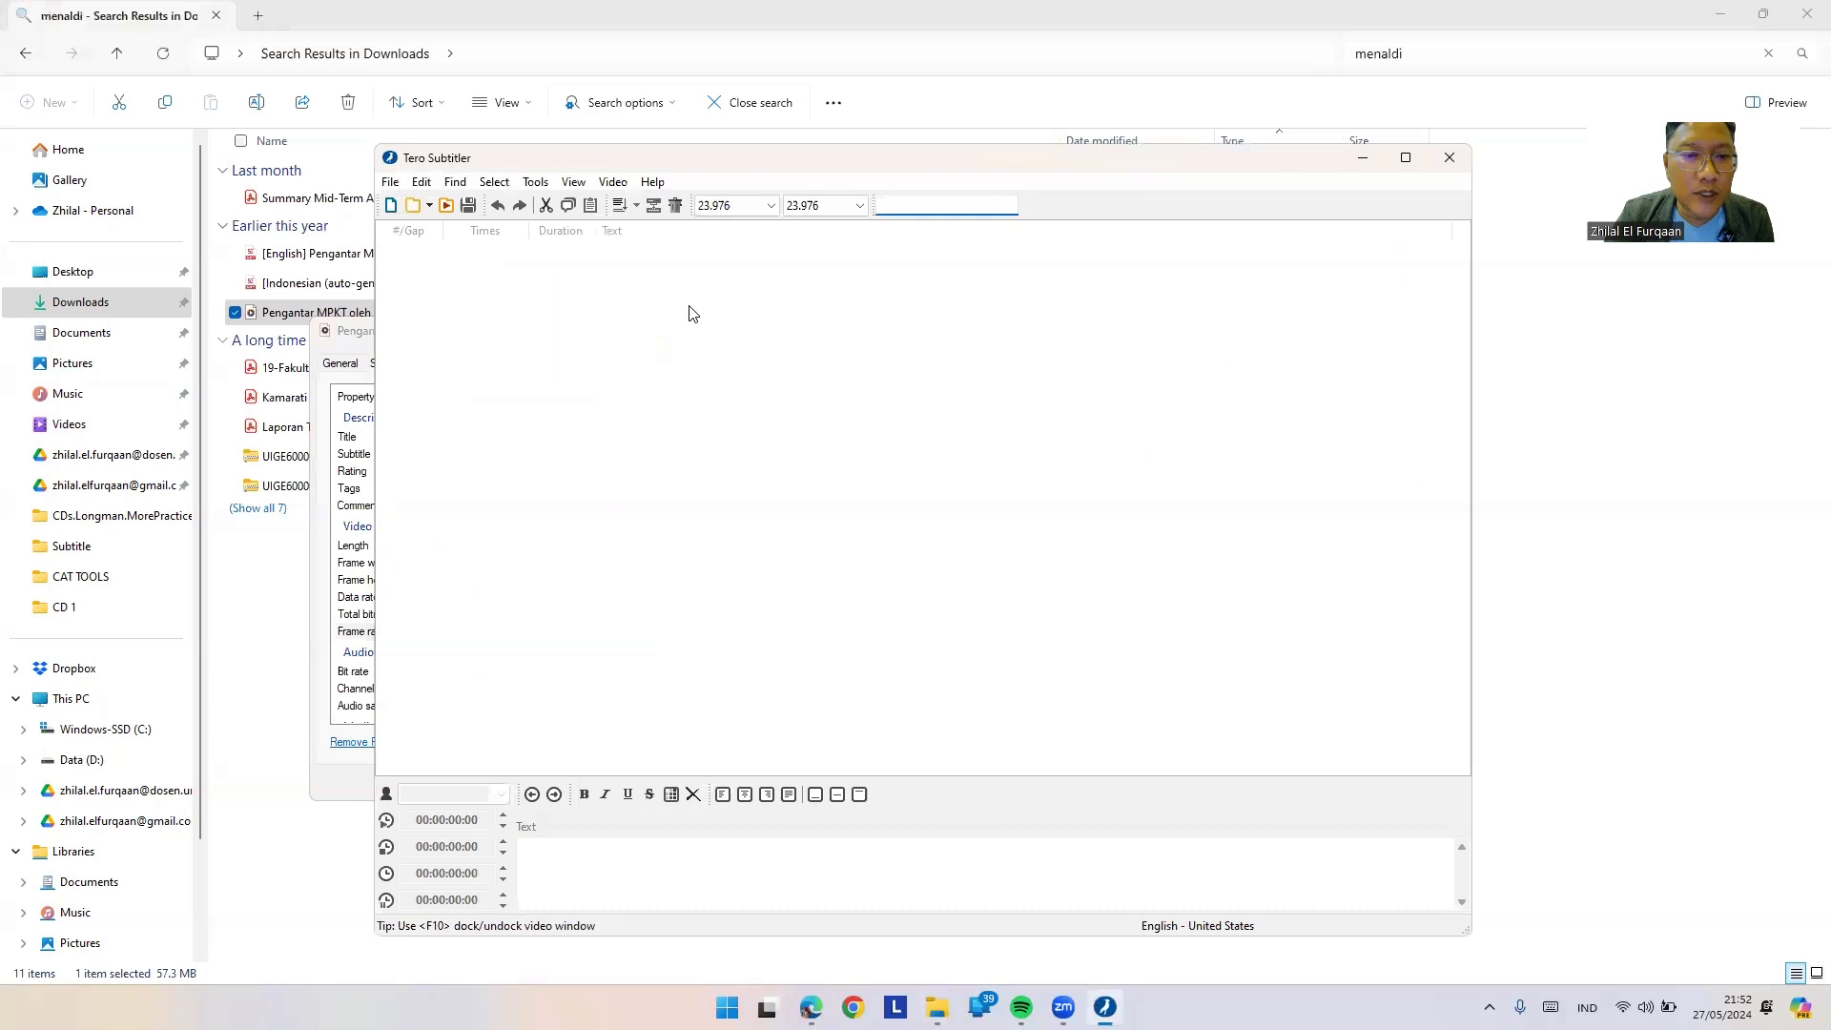
Step: Create a new subtitle file at 30 FPS
{"action": "left_click", "coordinate": [393, 183]}
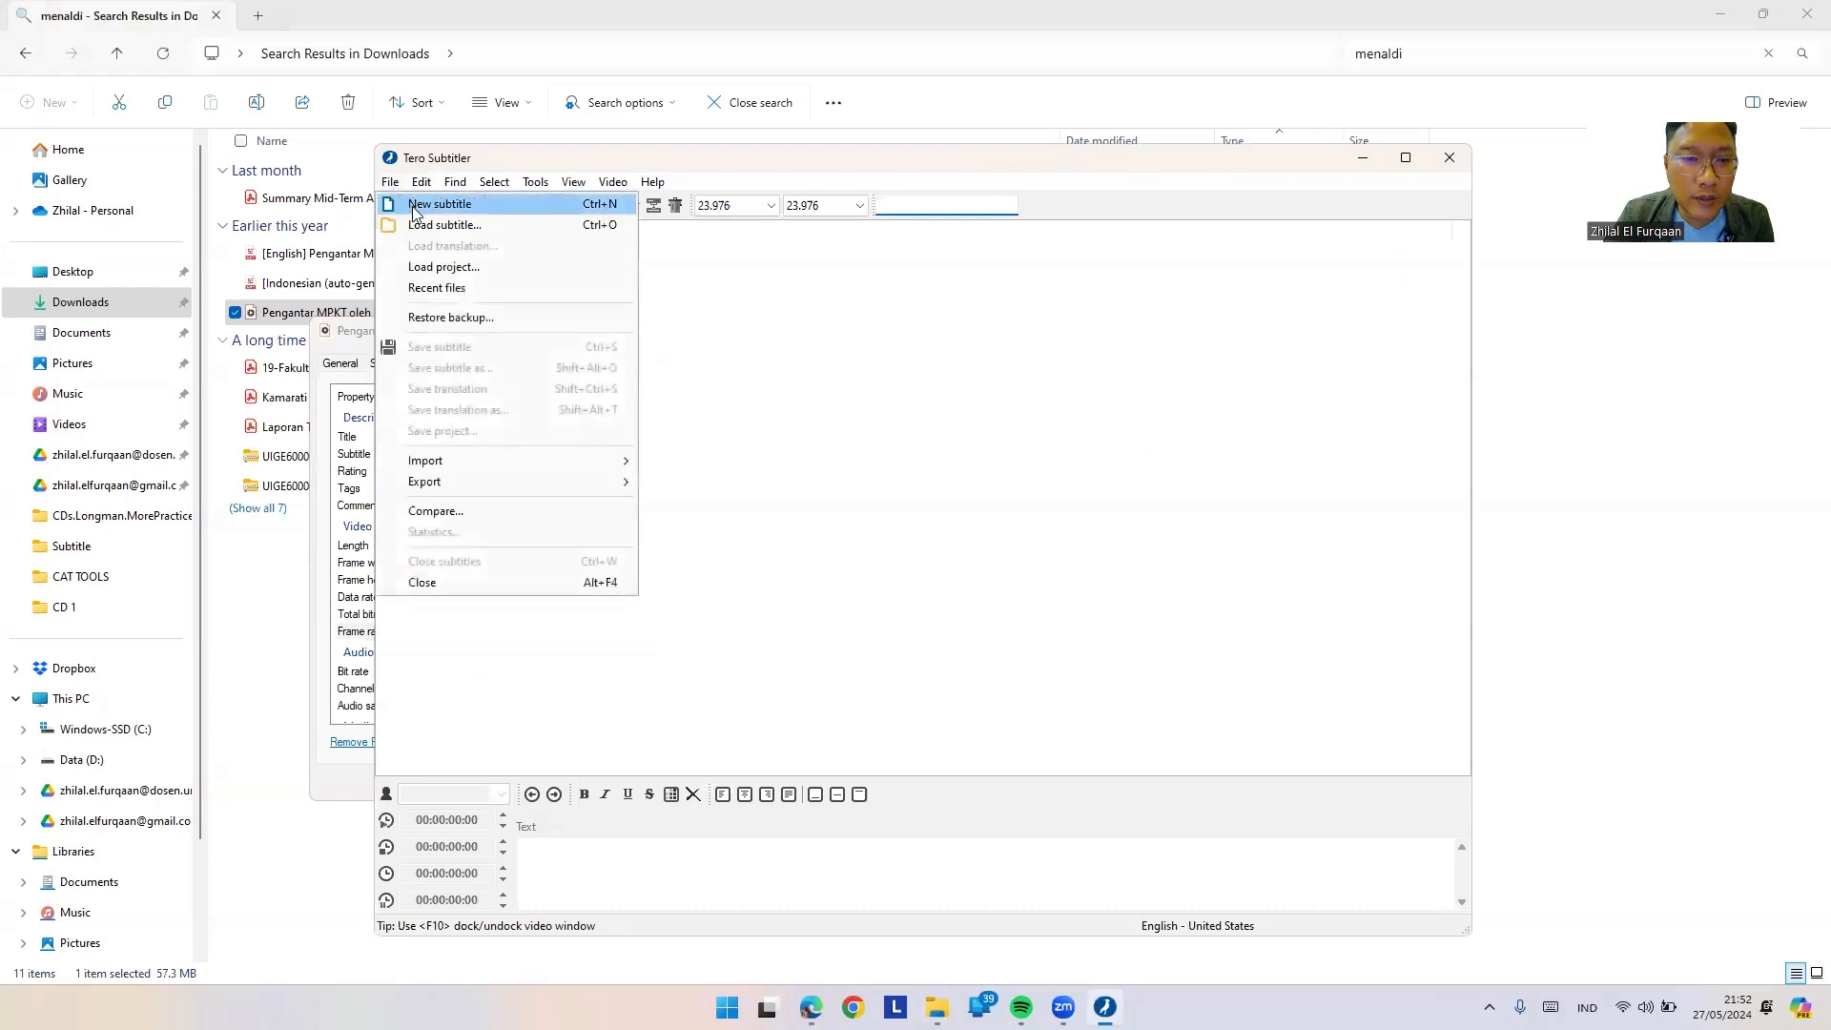
{"action": "left_click", "coordinate": [415, 206]}
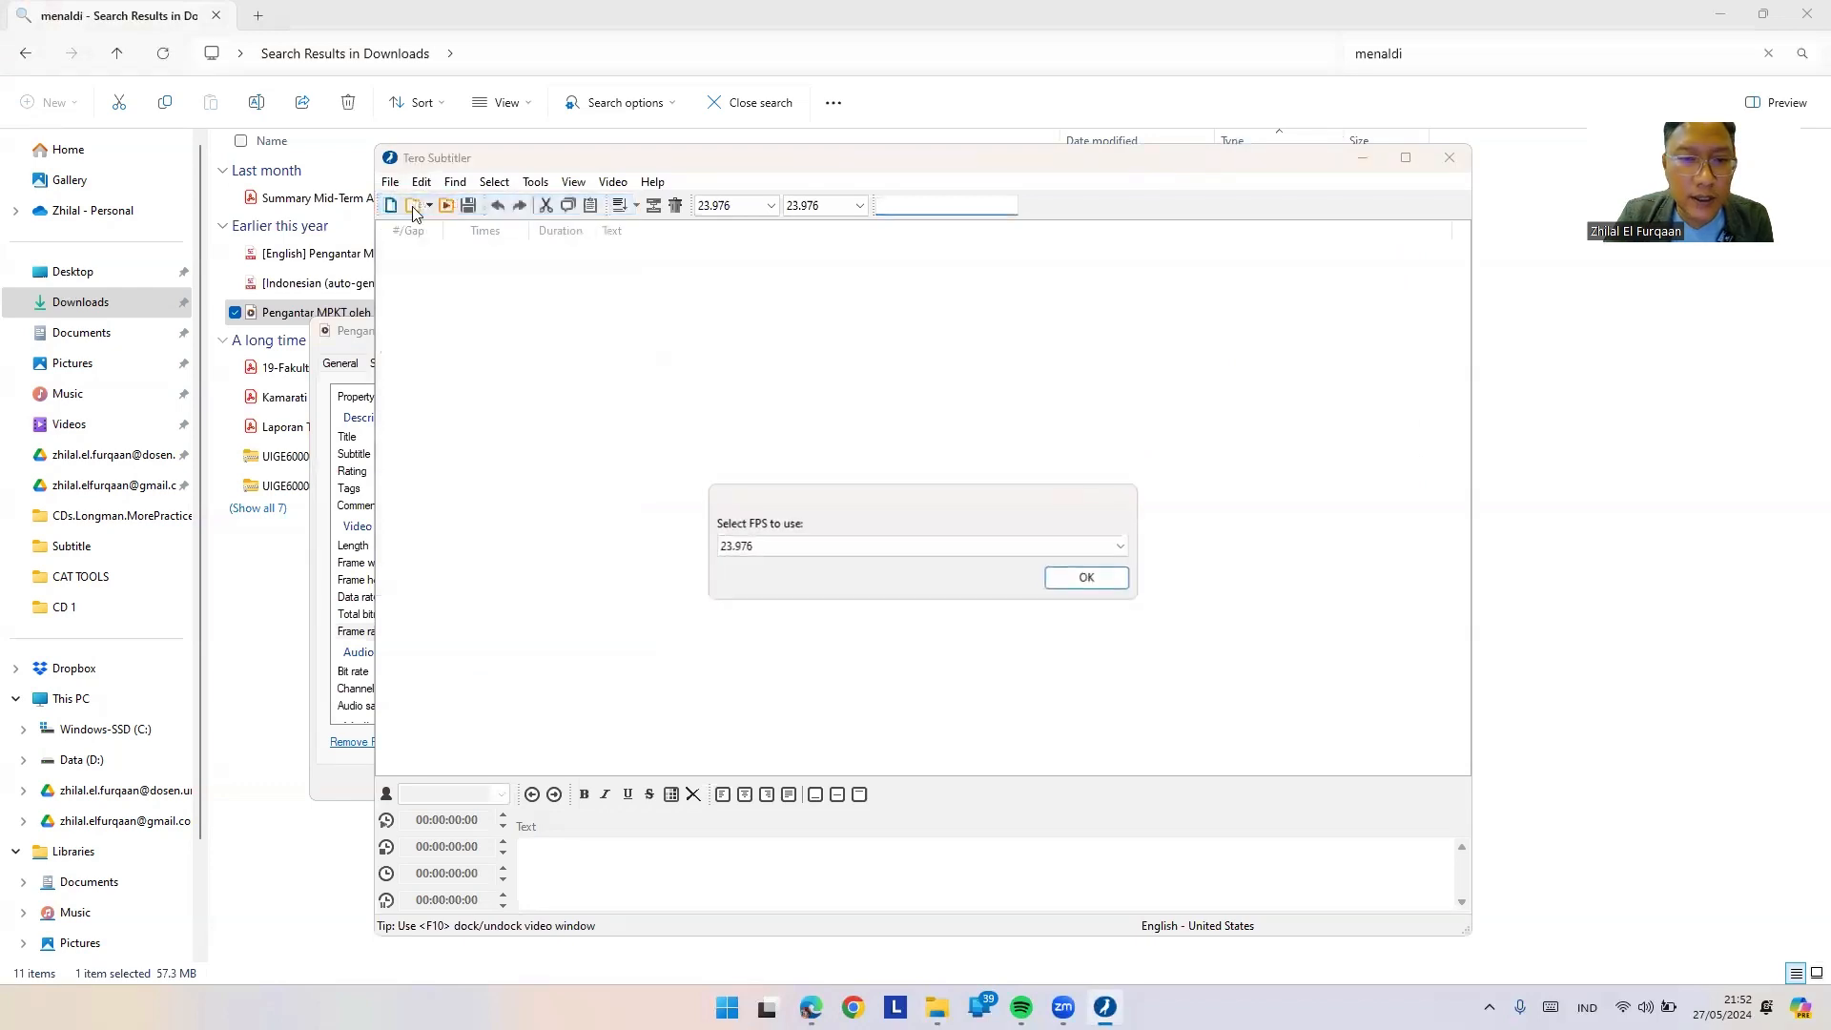
{"action": "left_click", "coordinate": [785, 548]}
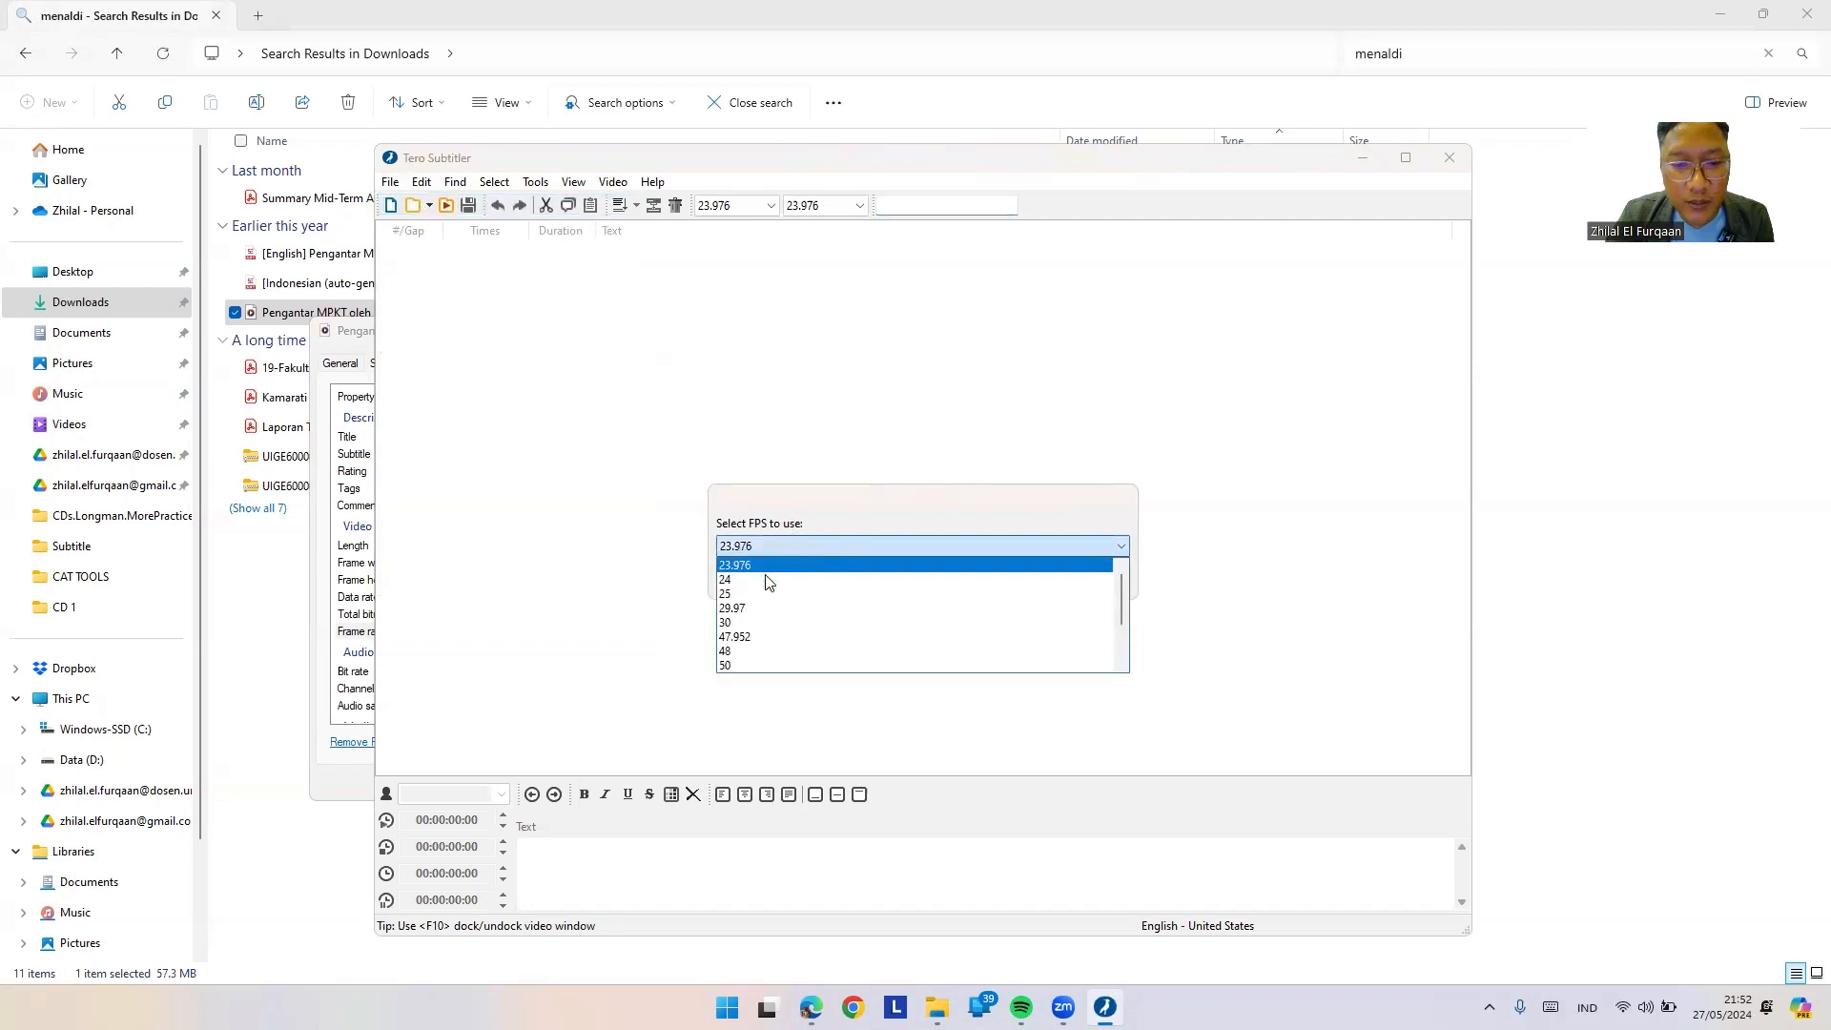
{"action": "left_click", "coordinate": [736, 624]}
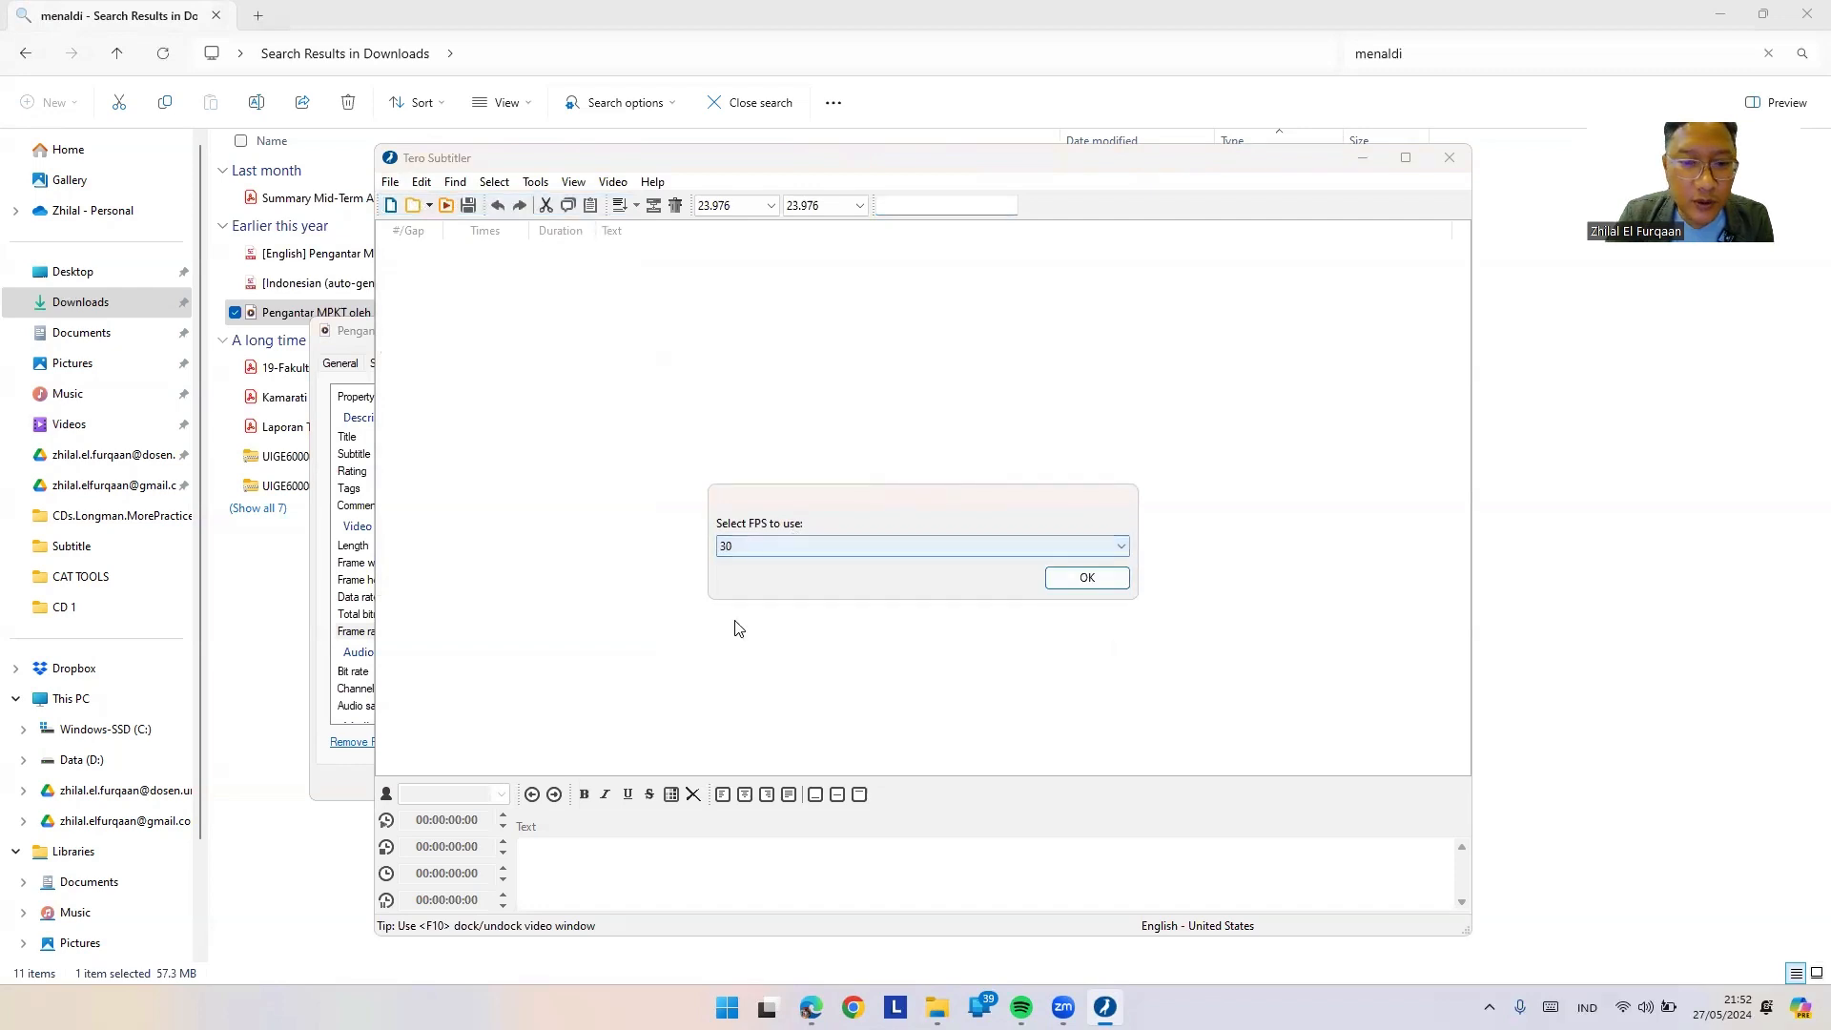
{"action": "left_click", "coordinate": [1078, 579]}
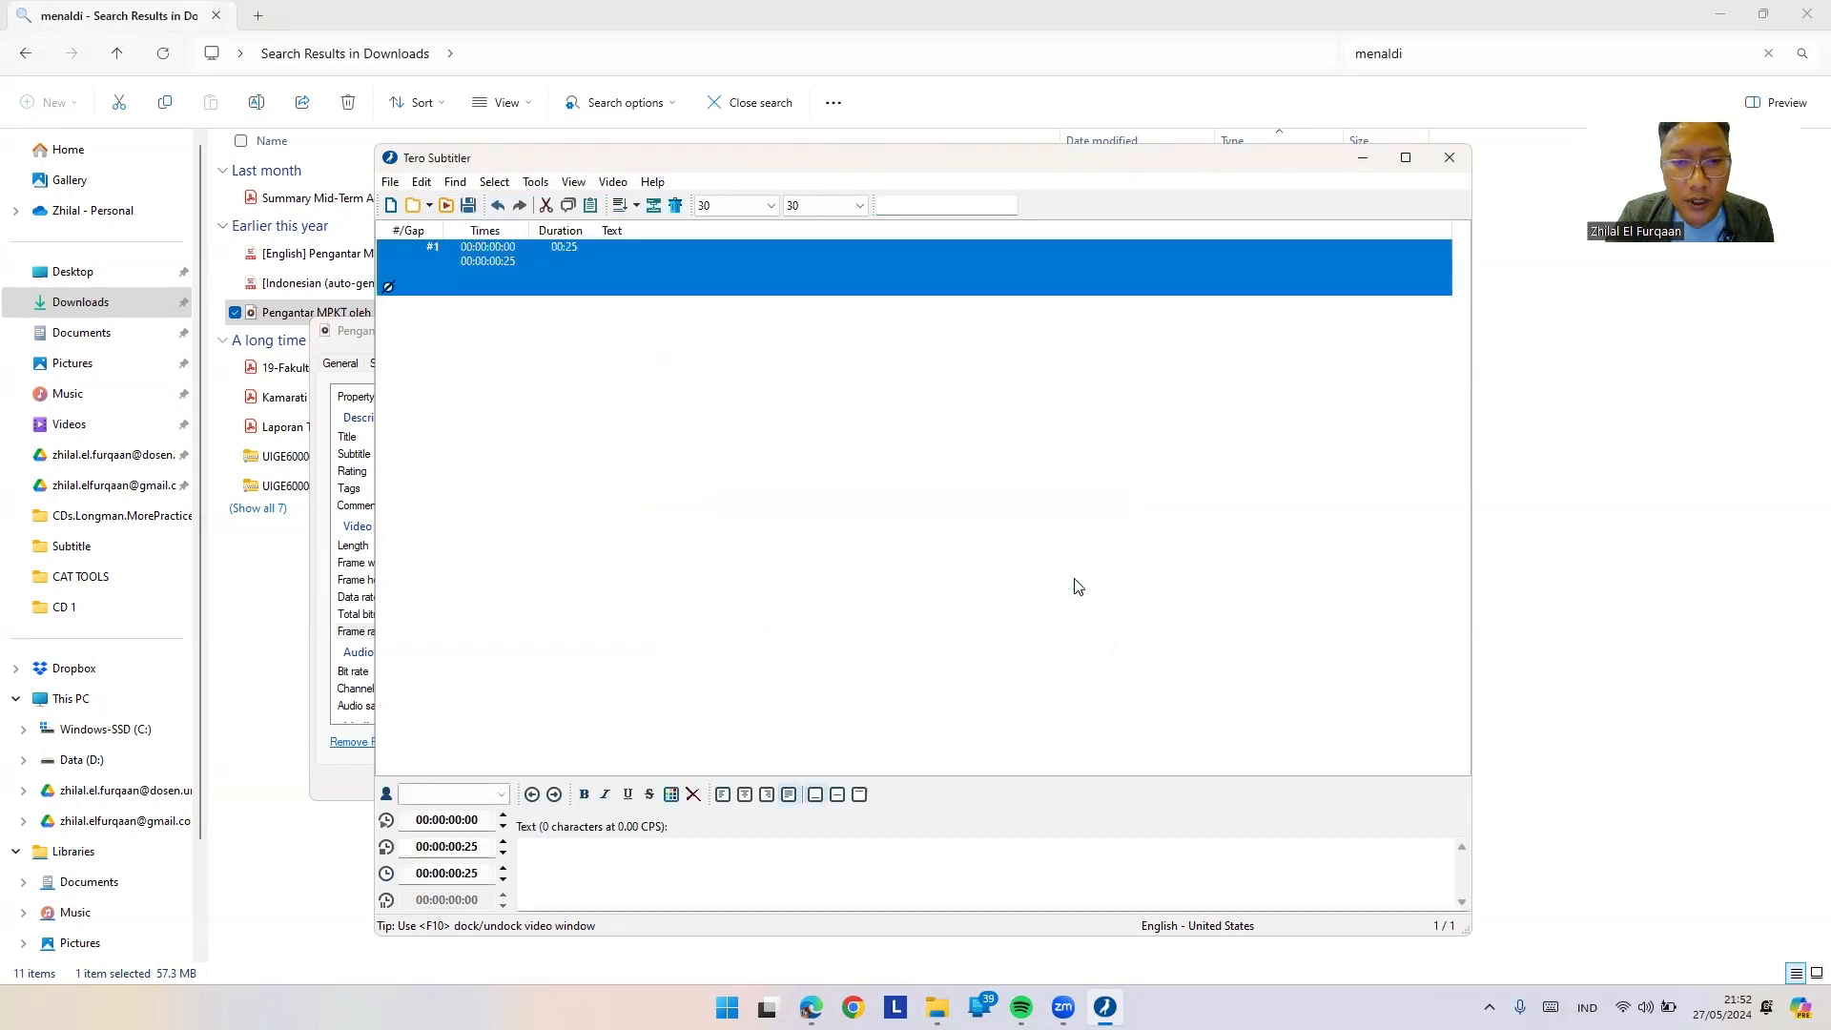
Step: Load the 'pengantar' MPKT lecture video, maximise the editor, and select the first subtitle's text
{"action": "left_click", "coordinate": [613, 183]}
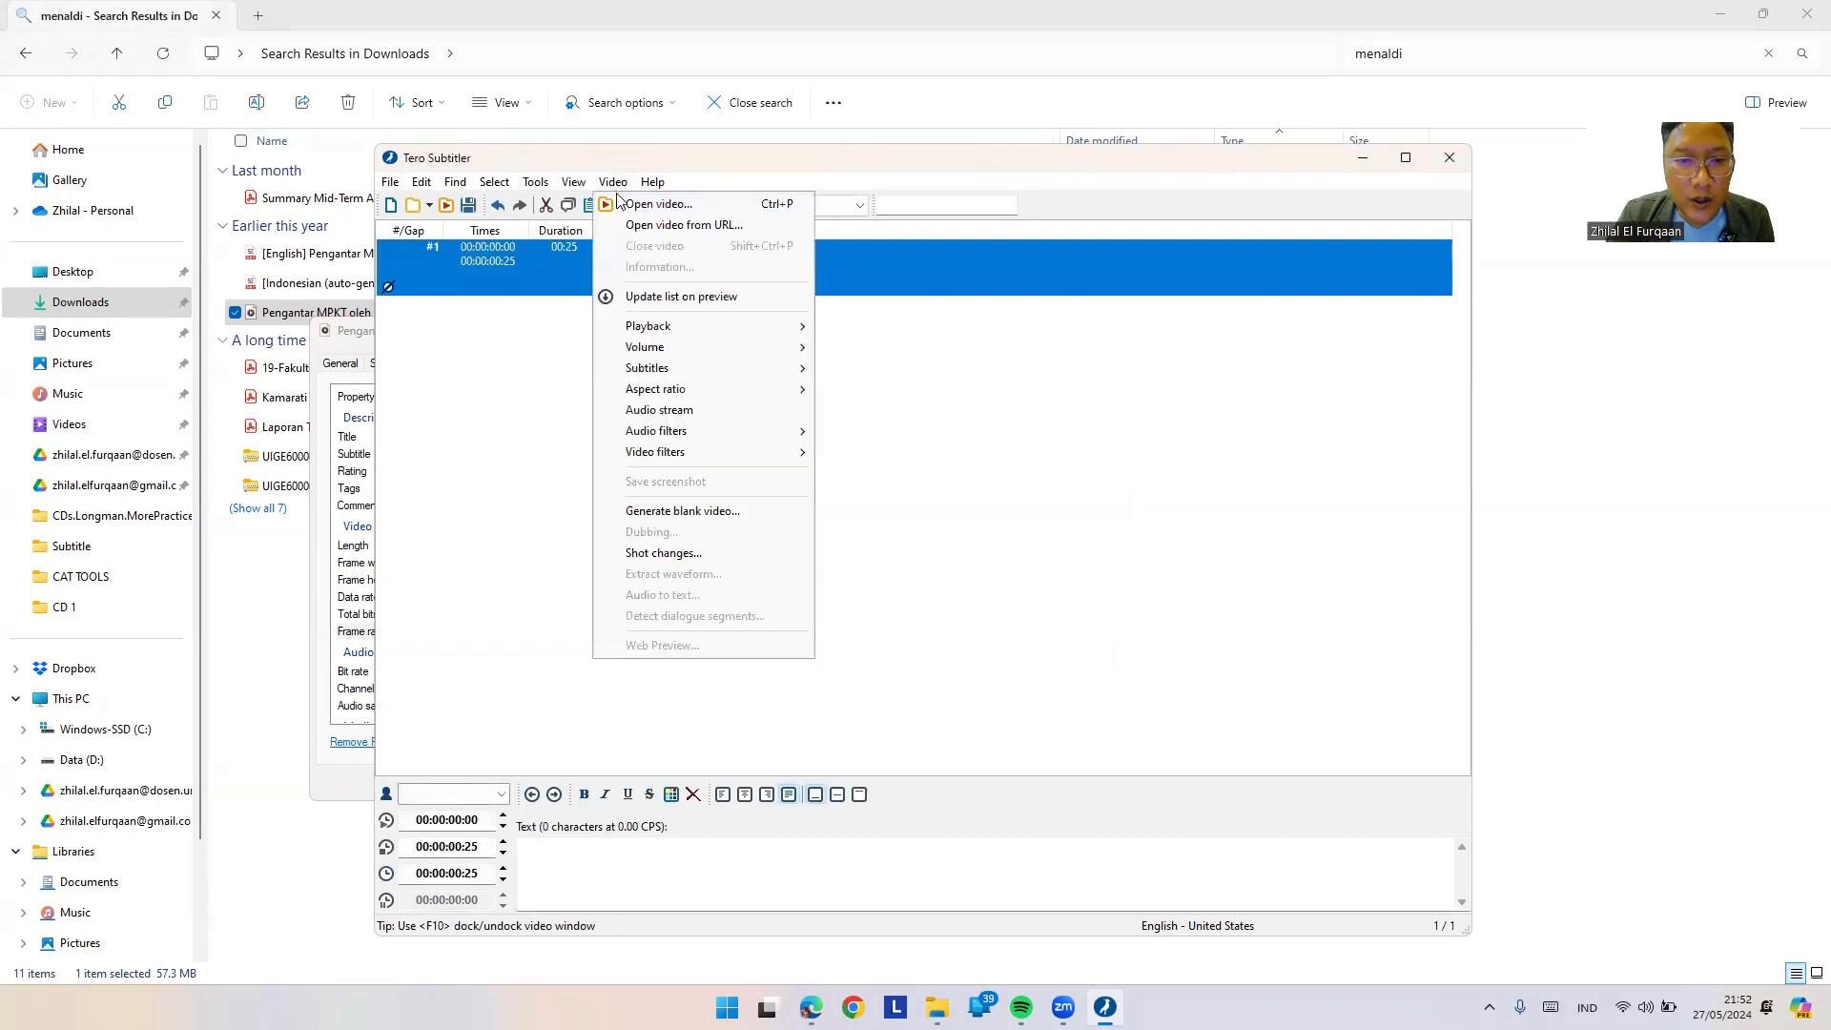
{"action": "left_click", "coordinate": [656, 205]}
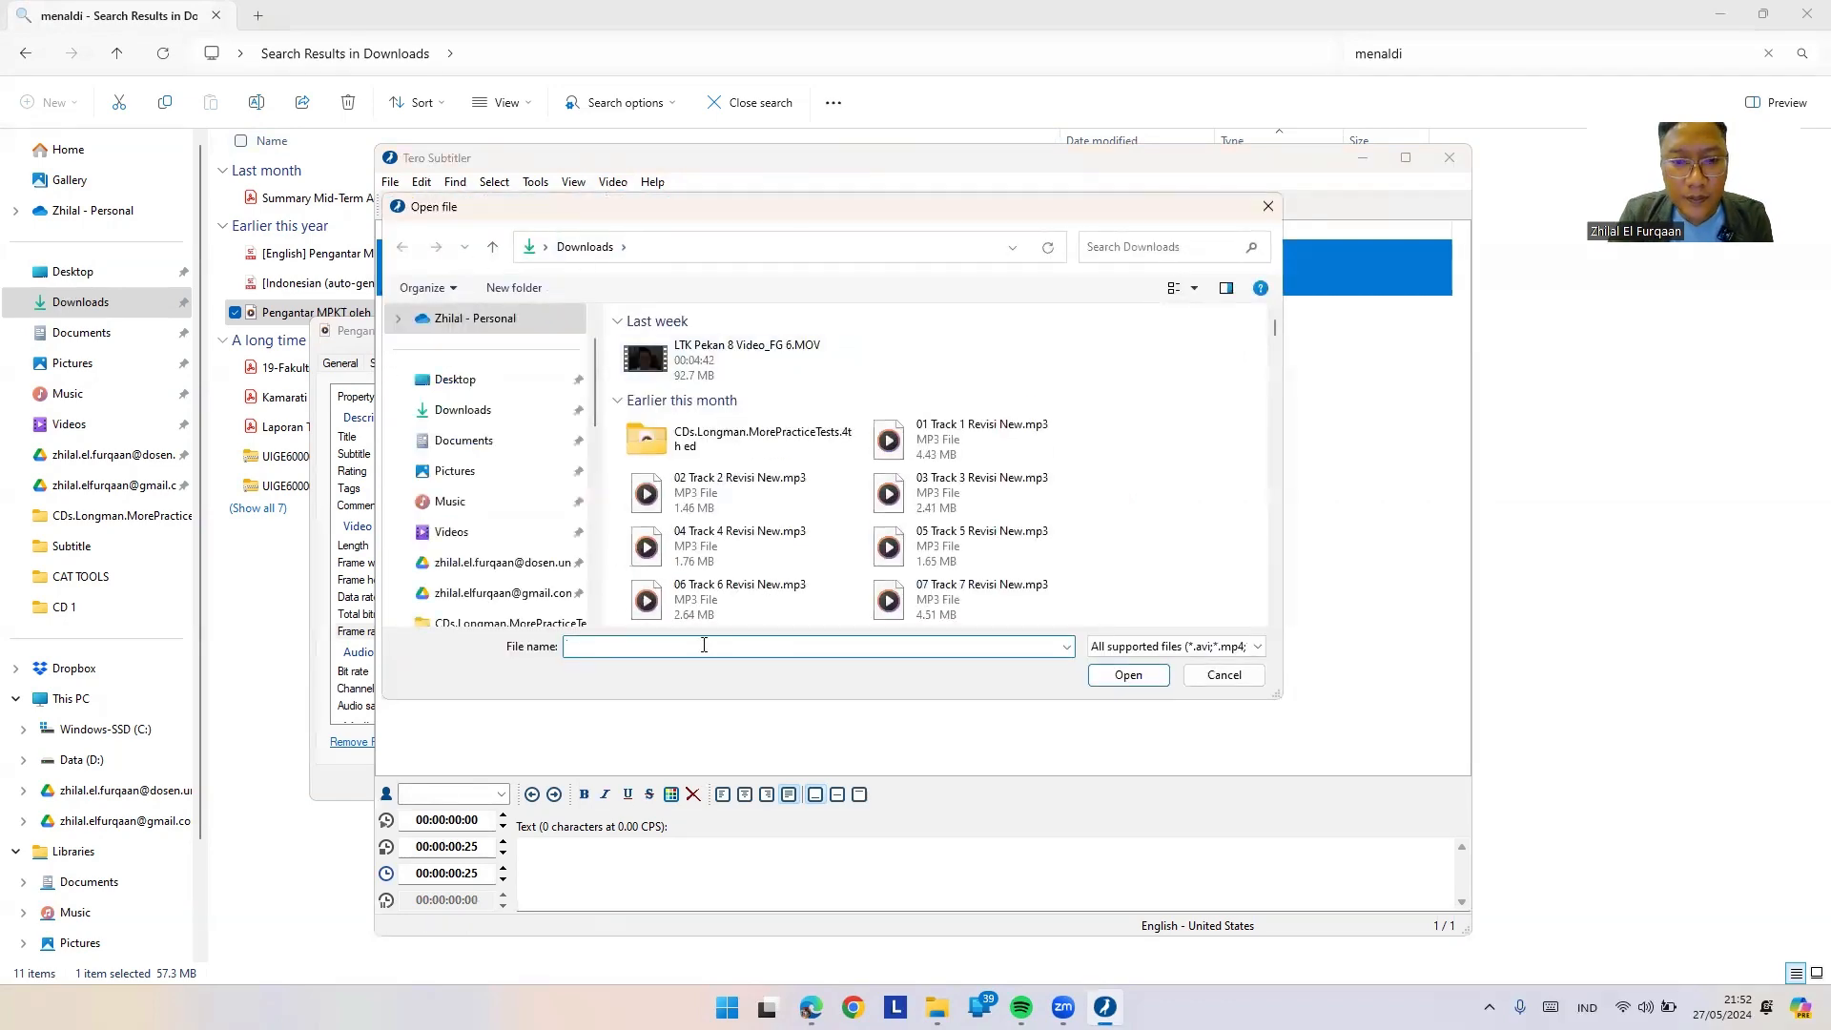
{"action": "type", "text": "pengantar"}
{"action": "left_click", "coordinate": [615, 668]}
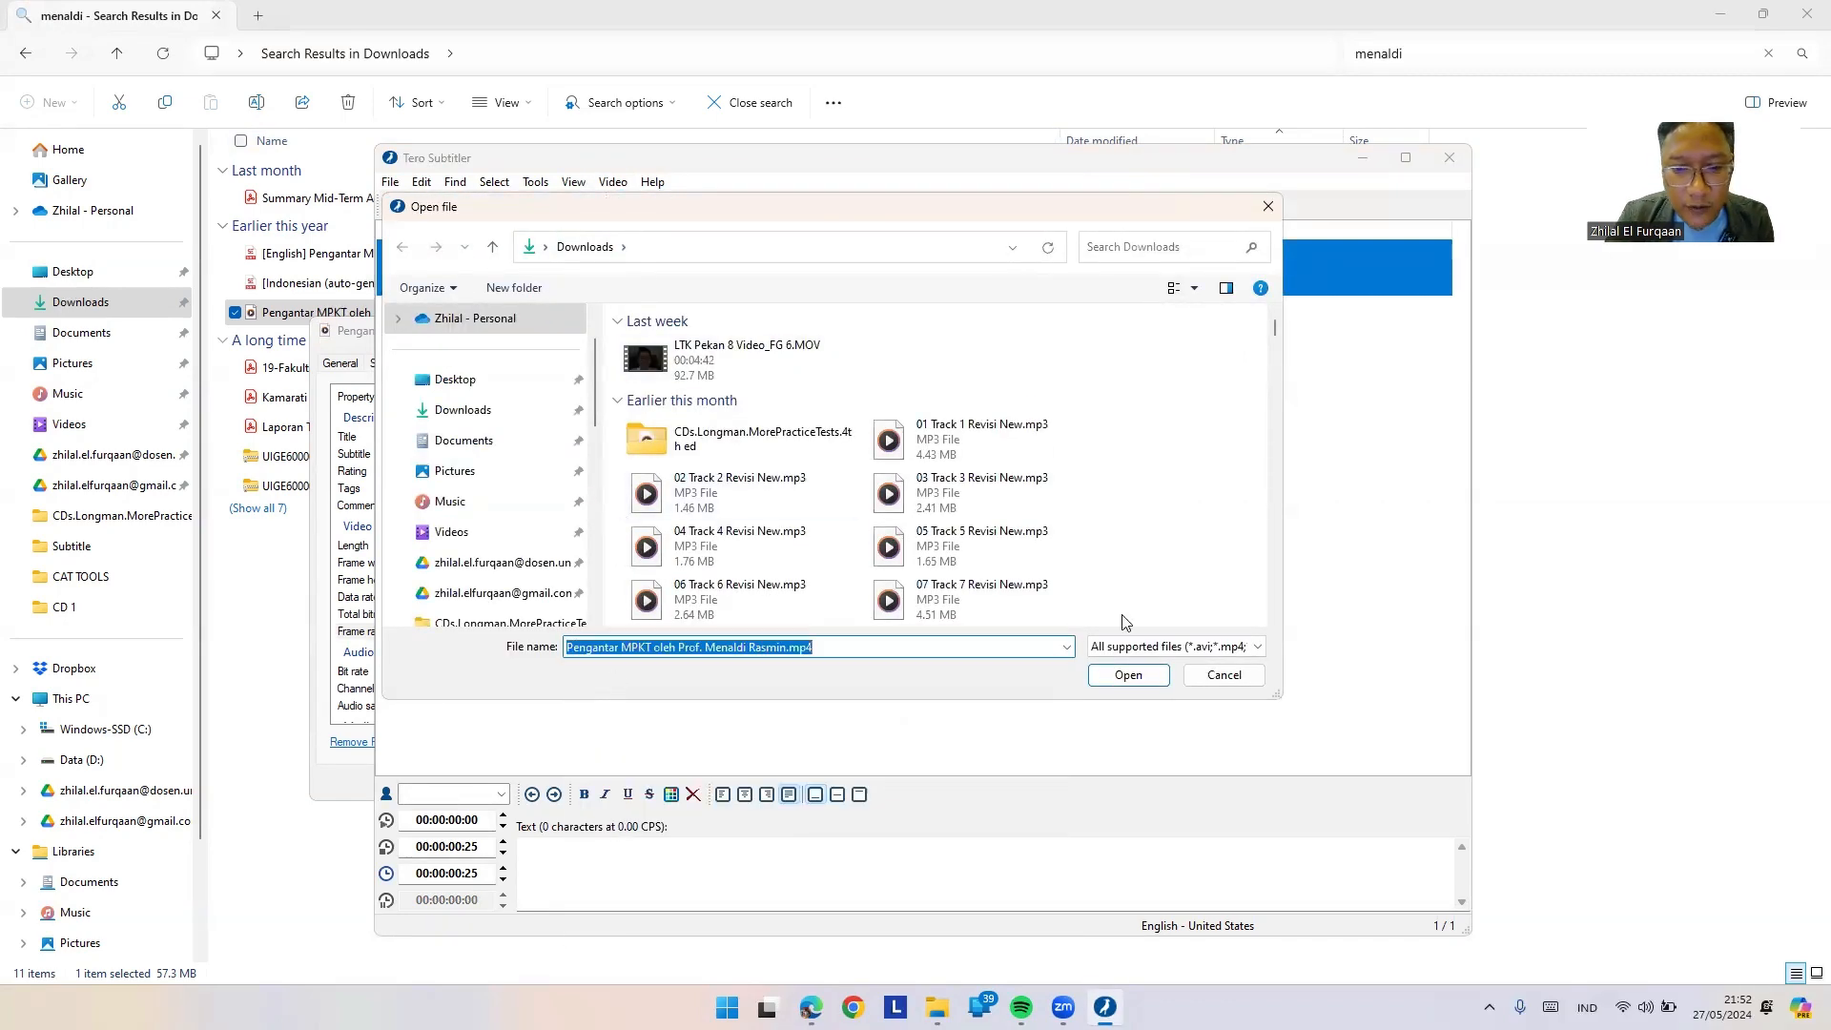
{"action": "left_click", "coordinate": [1143, 685]}
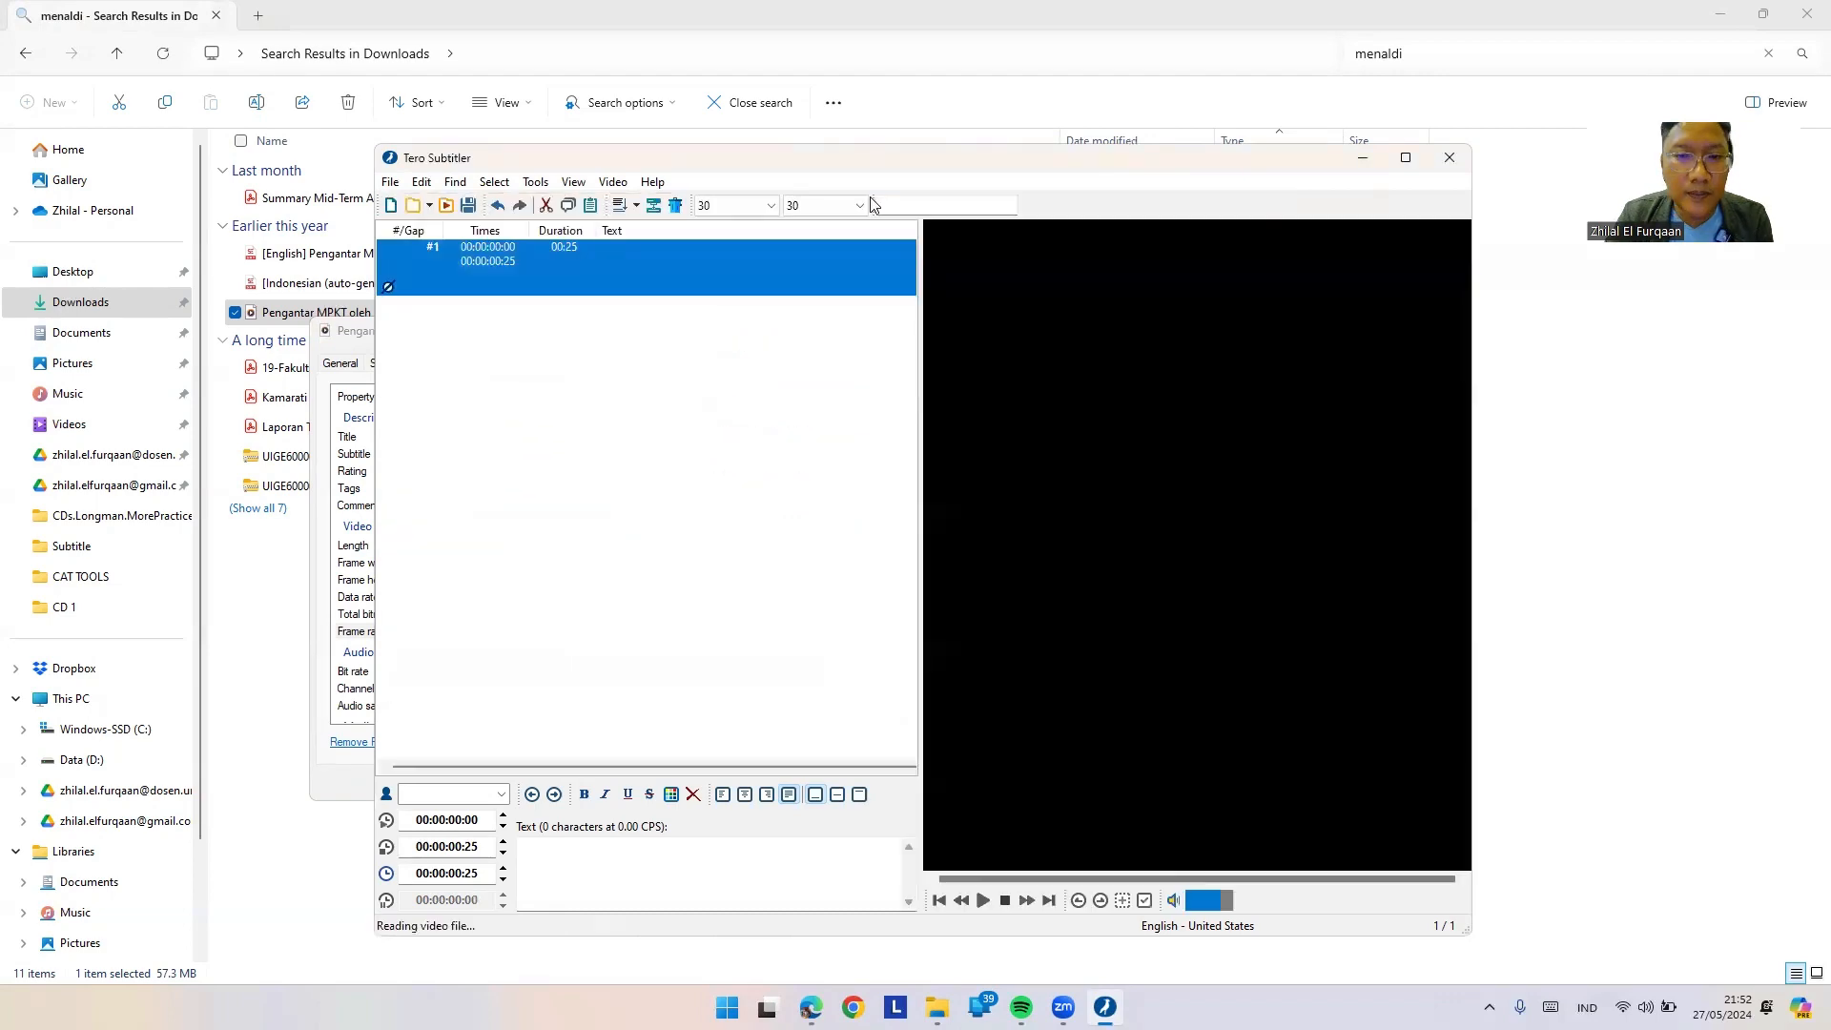
{"action": "left_click", "coordinate": [927, 202]}
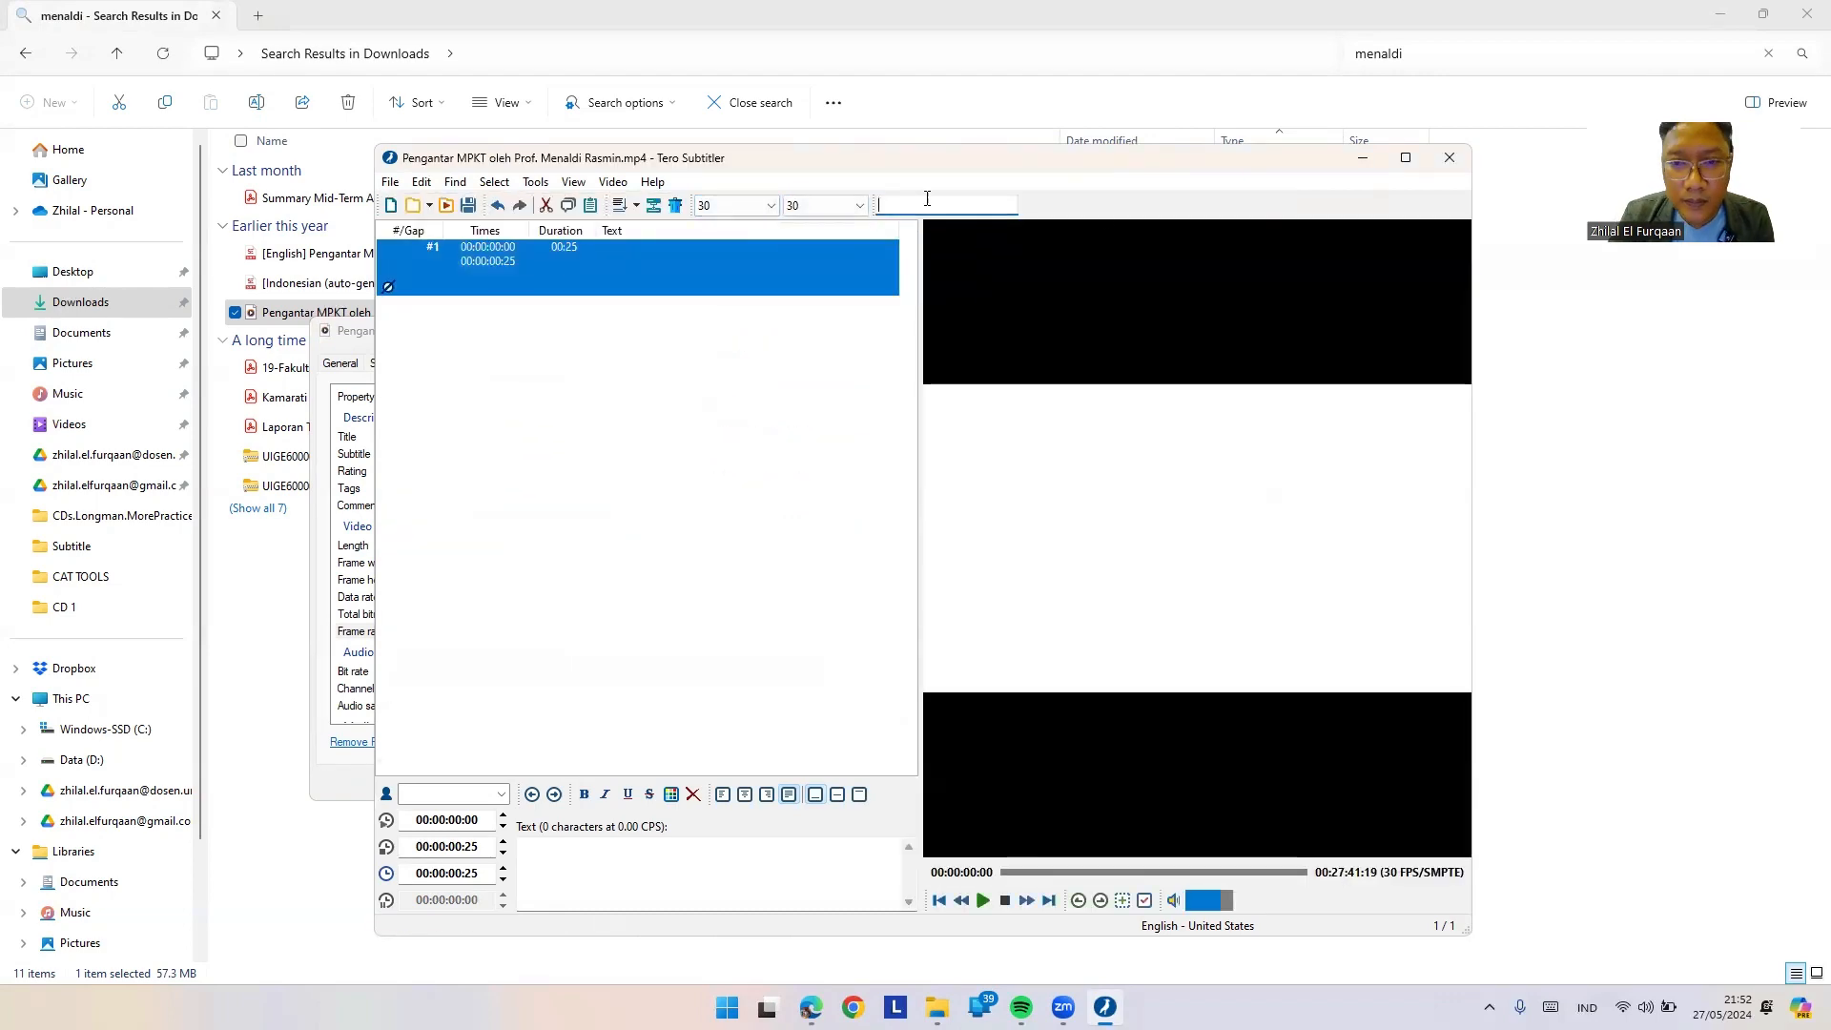
{"action": "left_click", "coordinate": [1406, 158]}
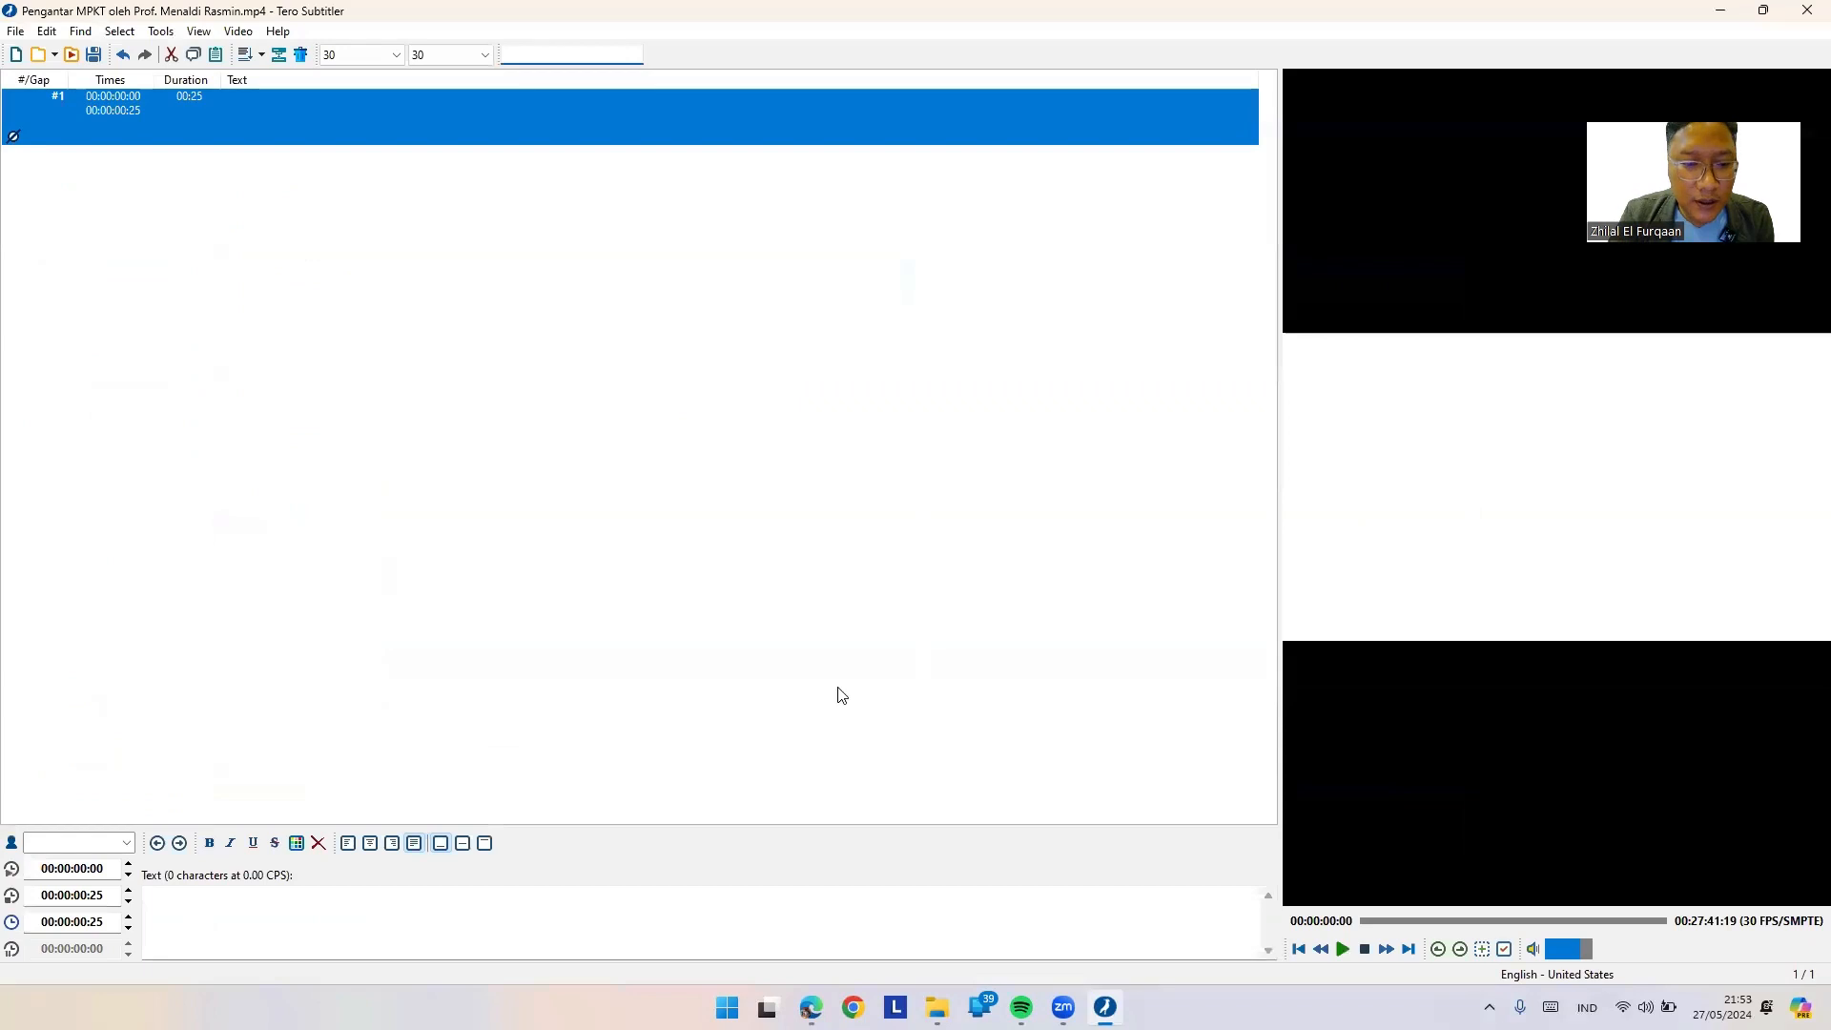
{"action": "left_click", "coordinate": [215, 918]}
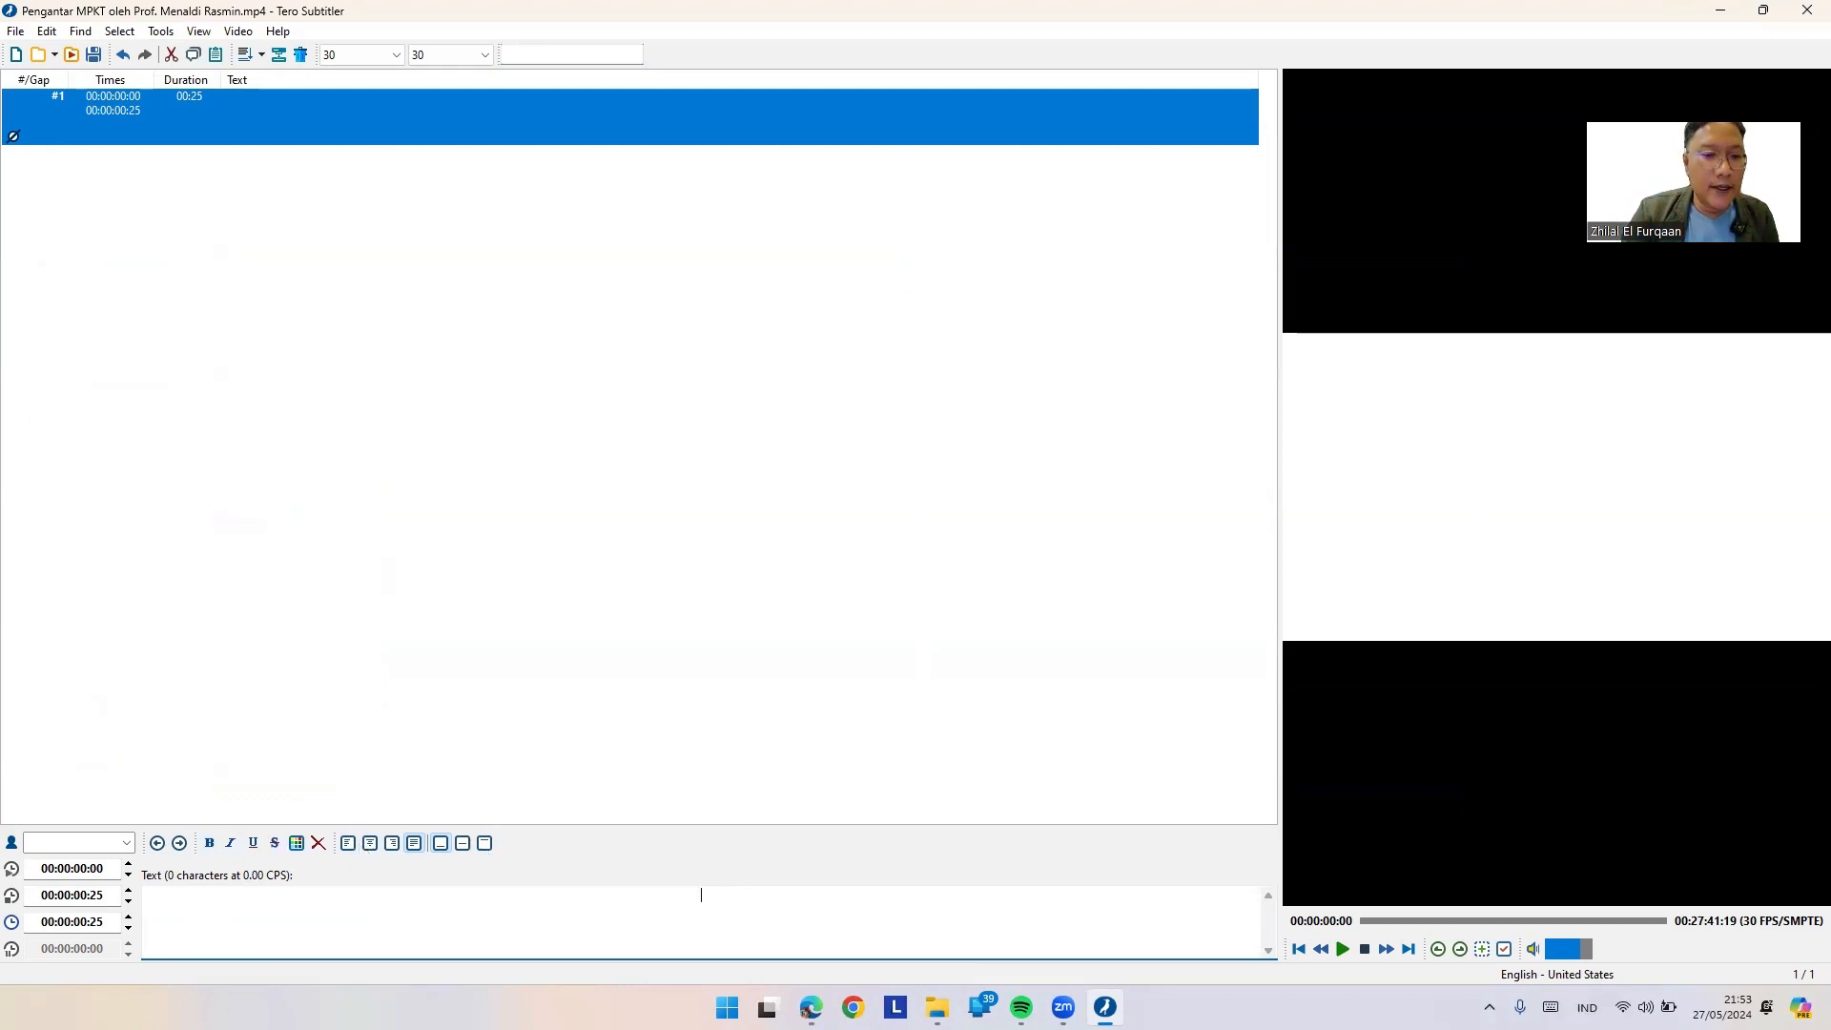
Step: Extract the lecture video's audio waveform and wait for the timeline to appear
{"action": "left_click", "coordinate": [164, 33]}
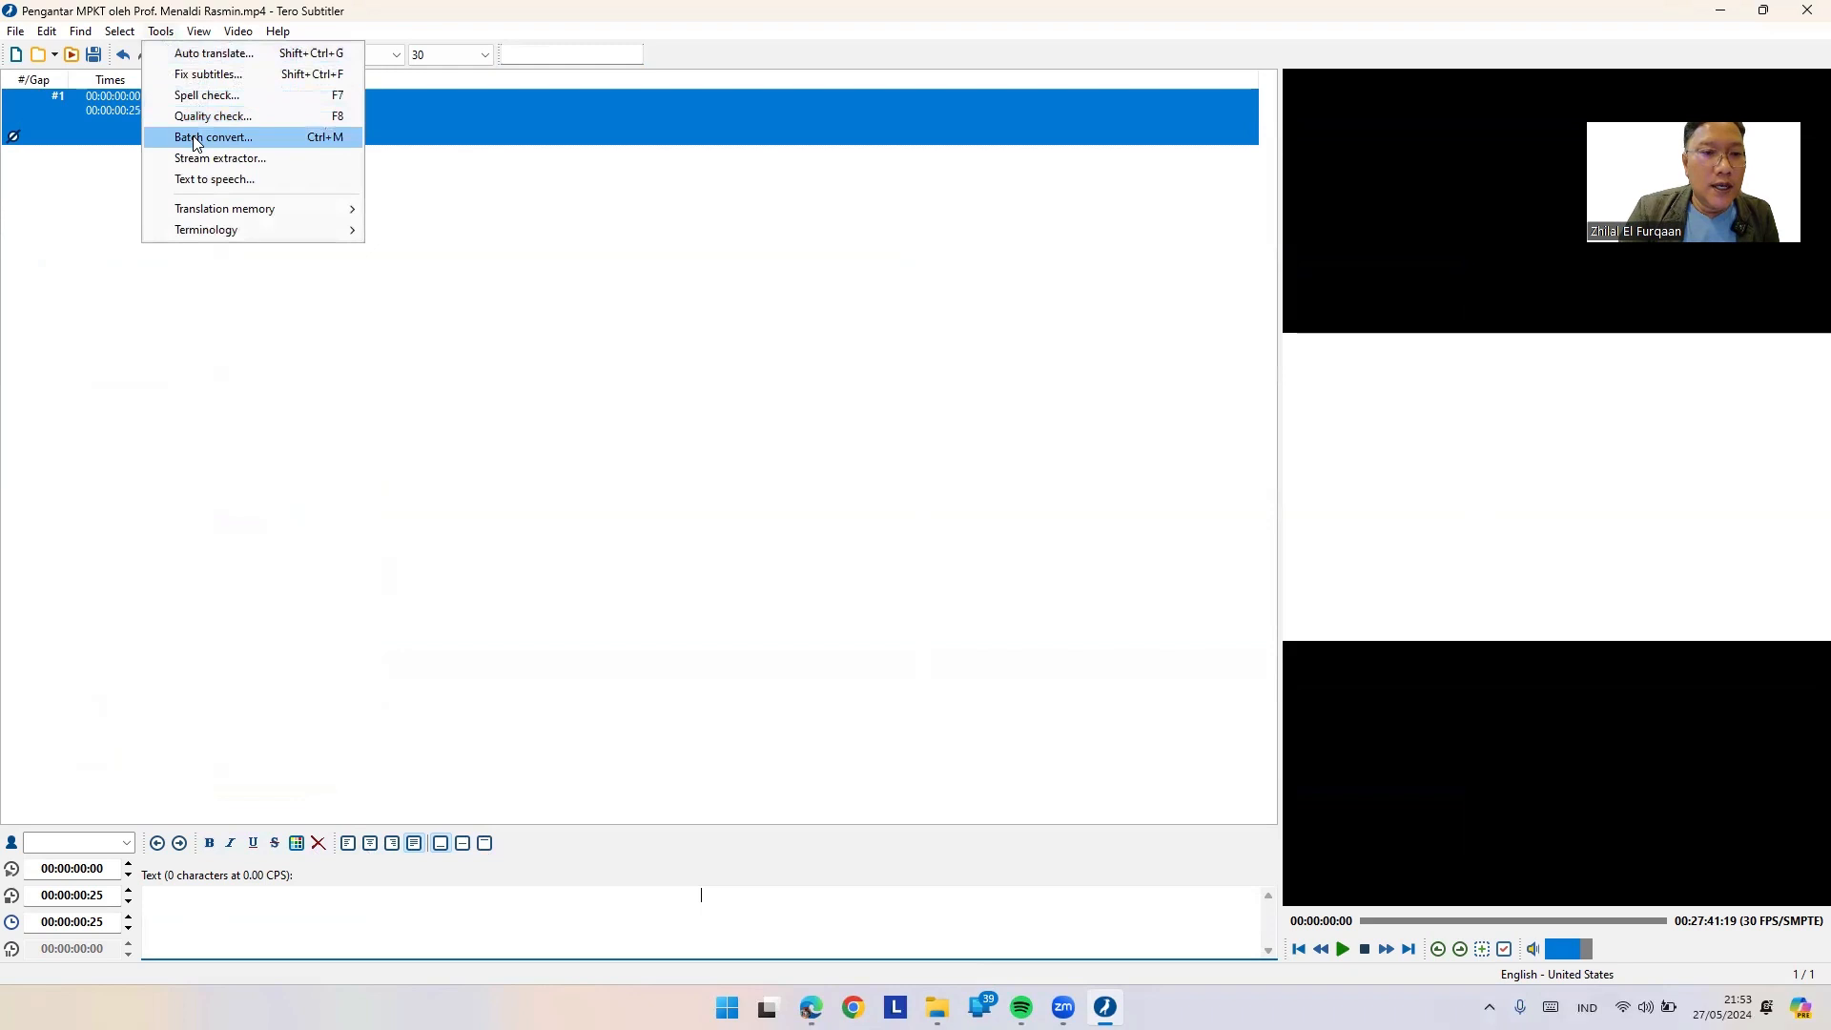
{"action": "mouse_move", "coordinate": [196, 210]}
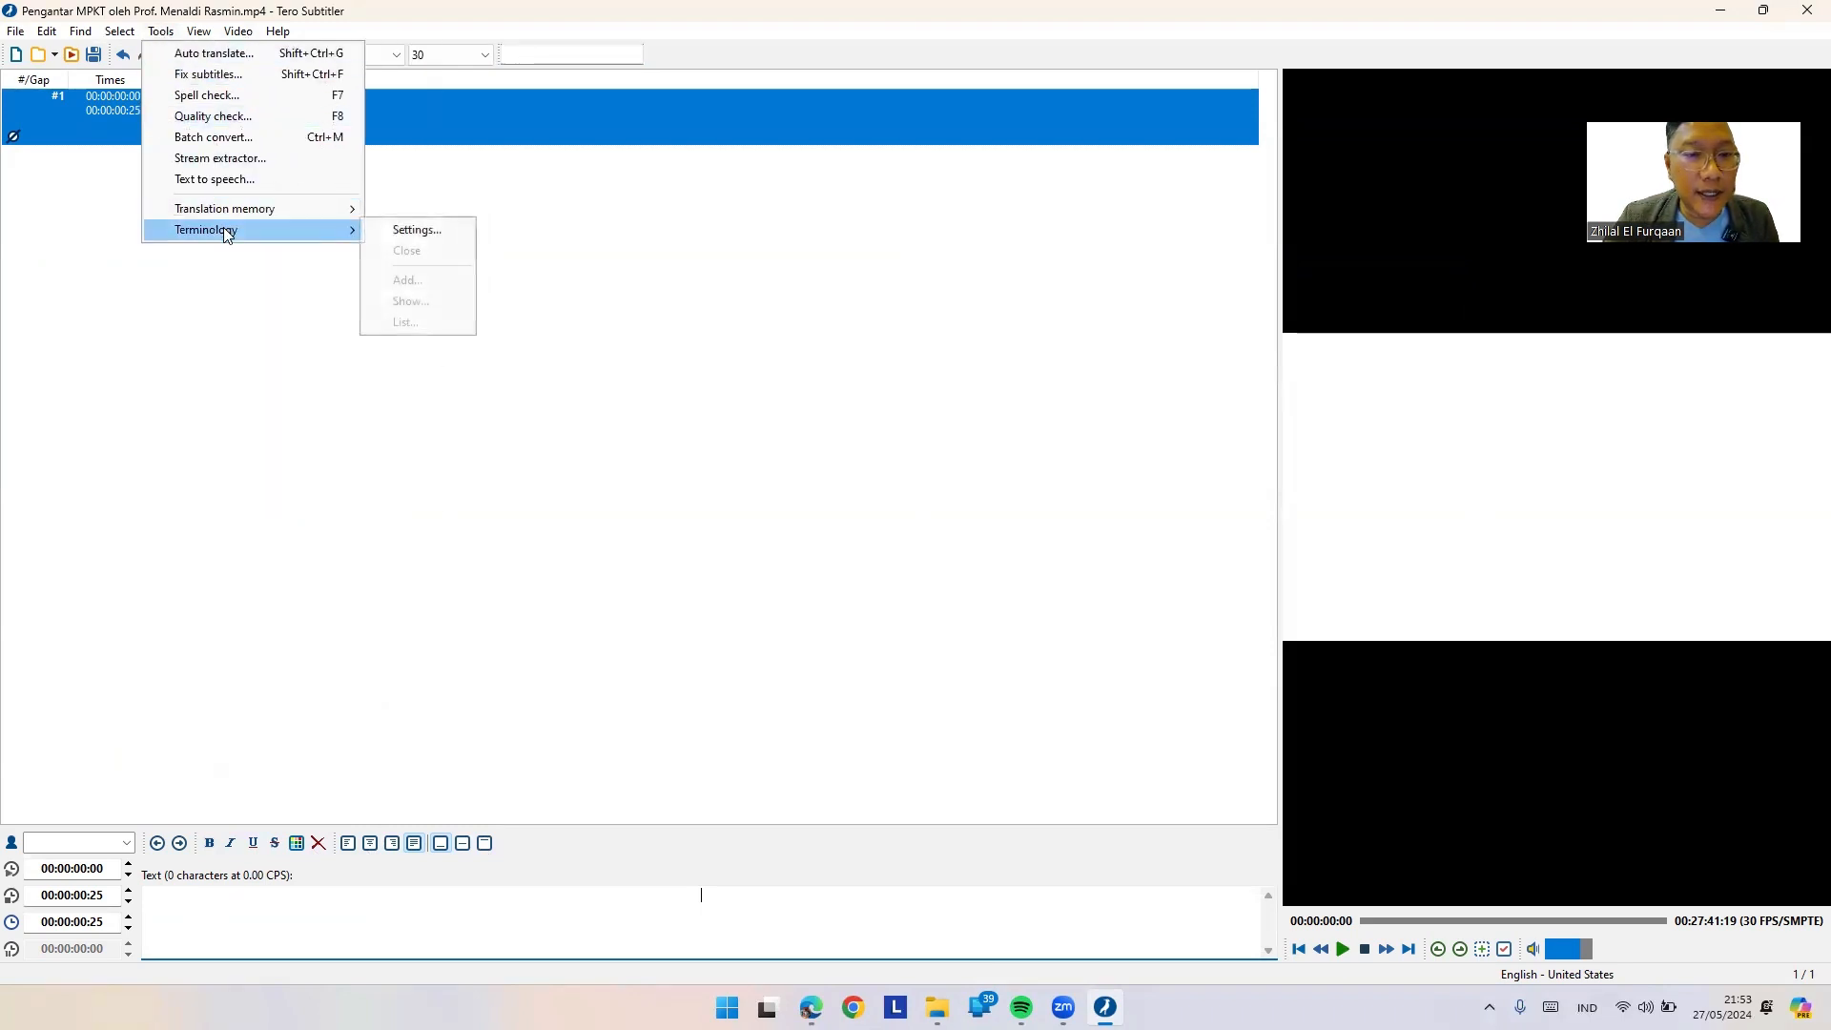
{"action": "mouse_move", "coordinate": [237, 30]}
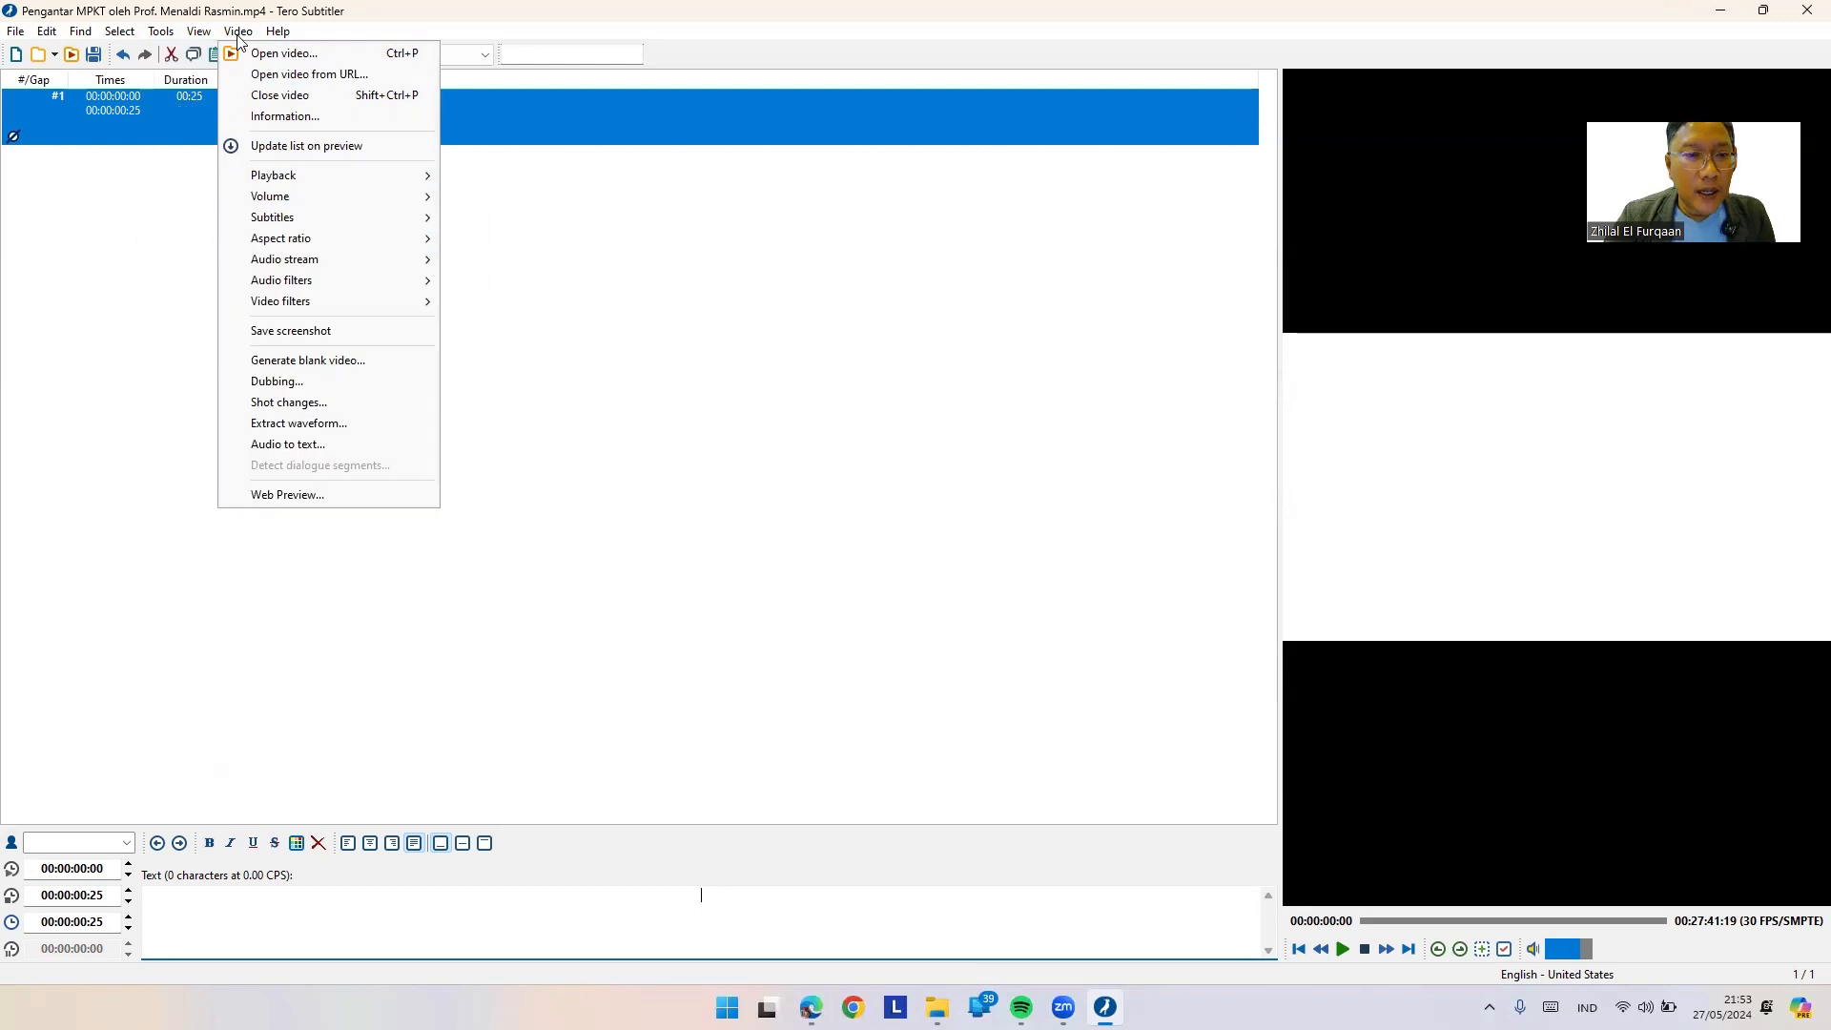
{"action": "left_click", "coordinate": [319, 423]}
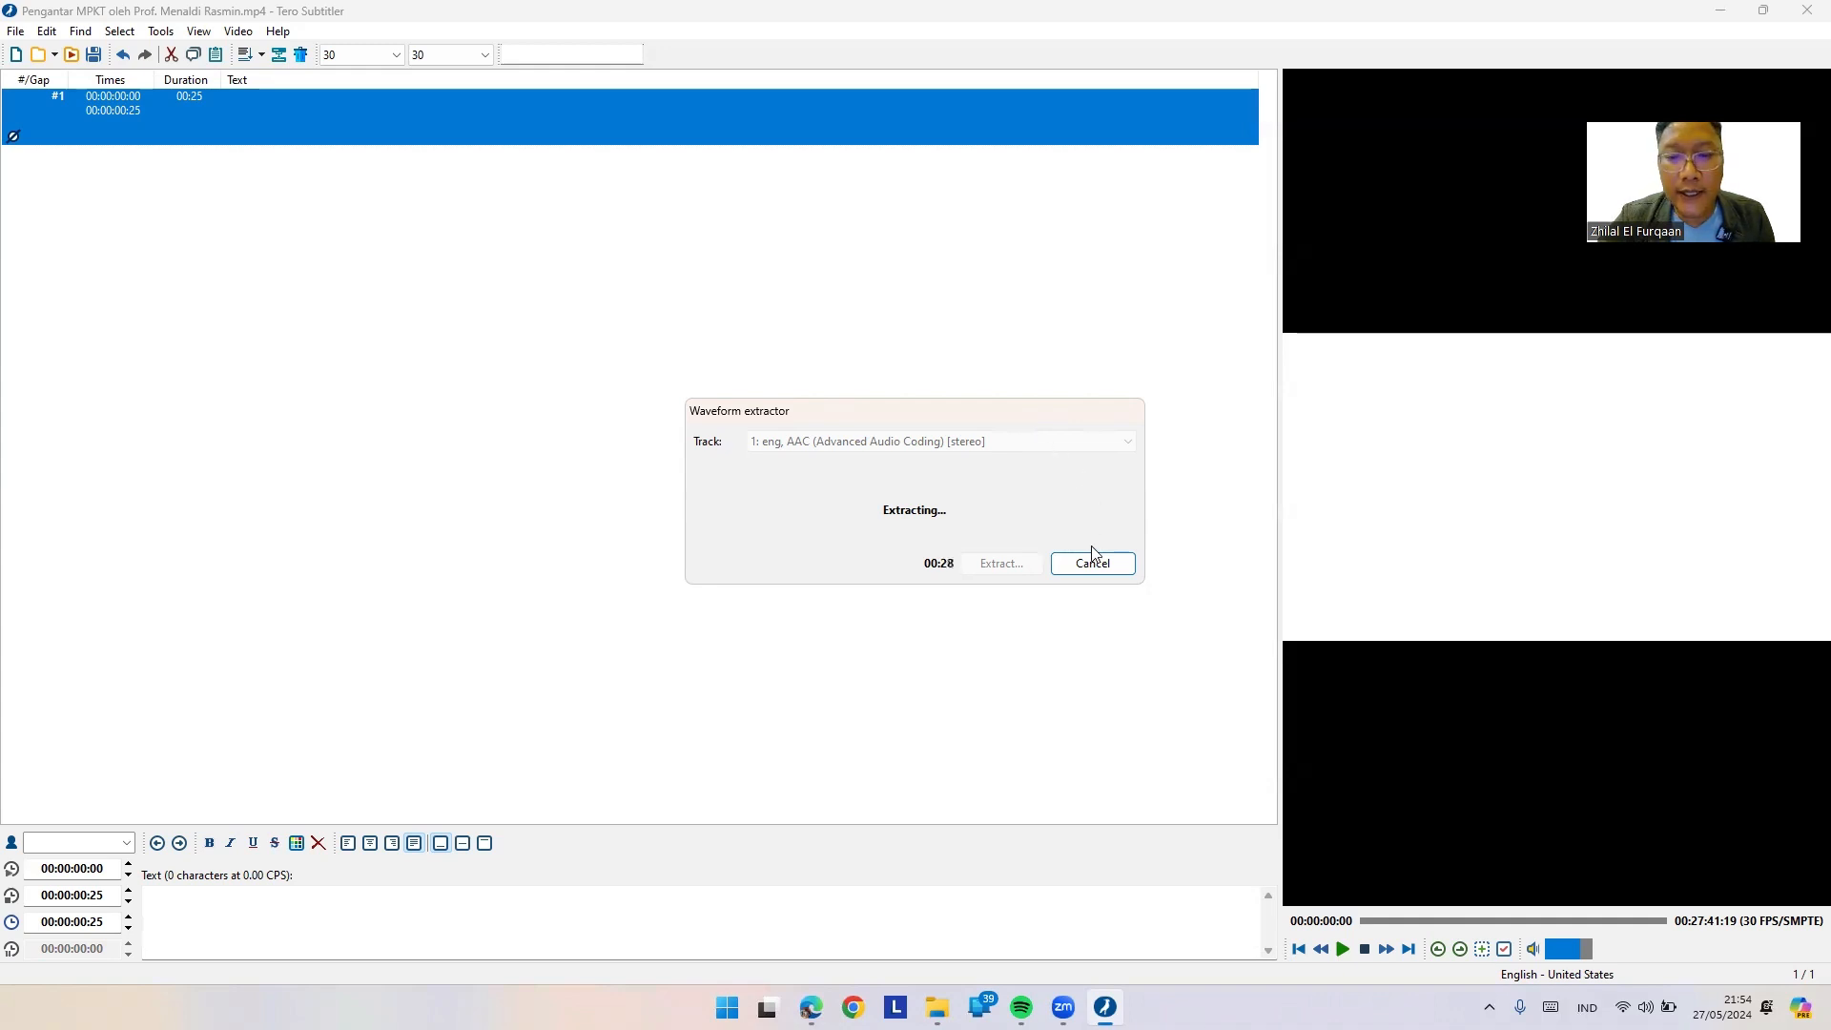
{"action": "left_click", "coordinate": [161, 31]}
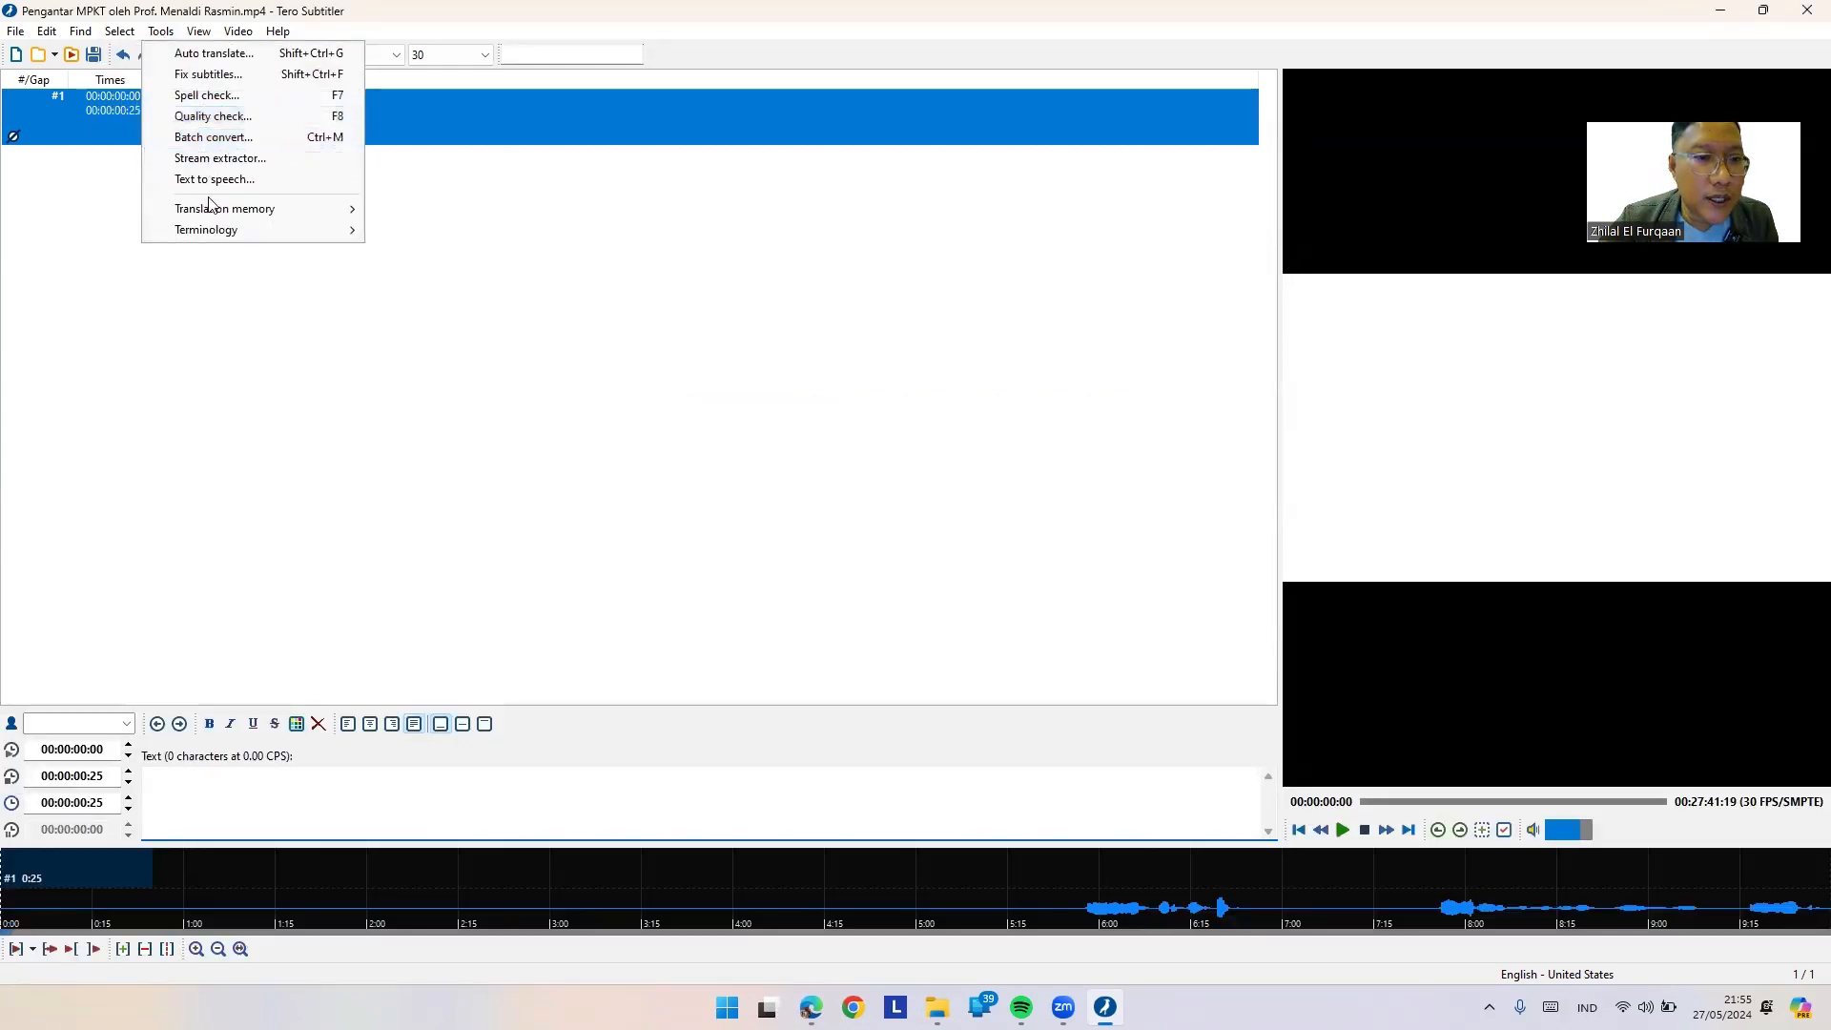
Step: Set the Conventions profile to Netflix (English) [adults] (20 chars/sec, 42 per line), then close Settings
{"action": "mouse_move", "coordinate": [132, 31]}
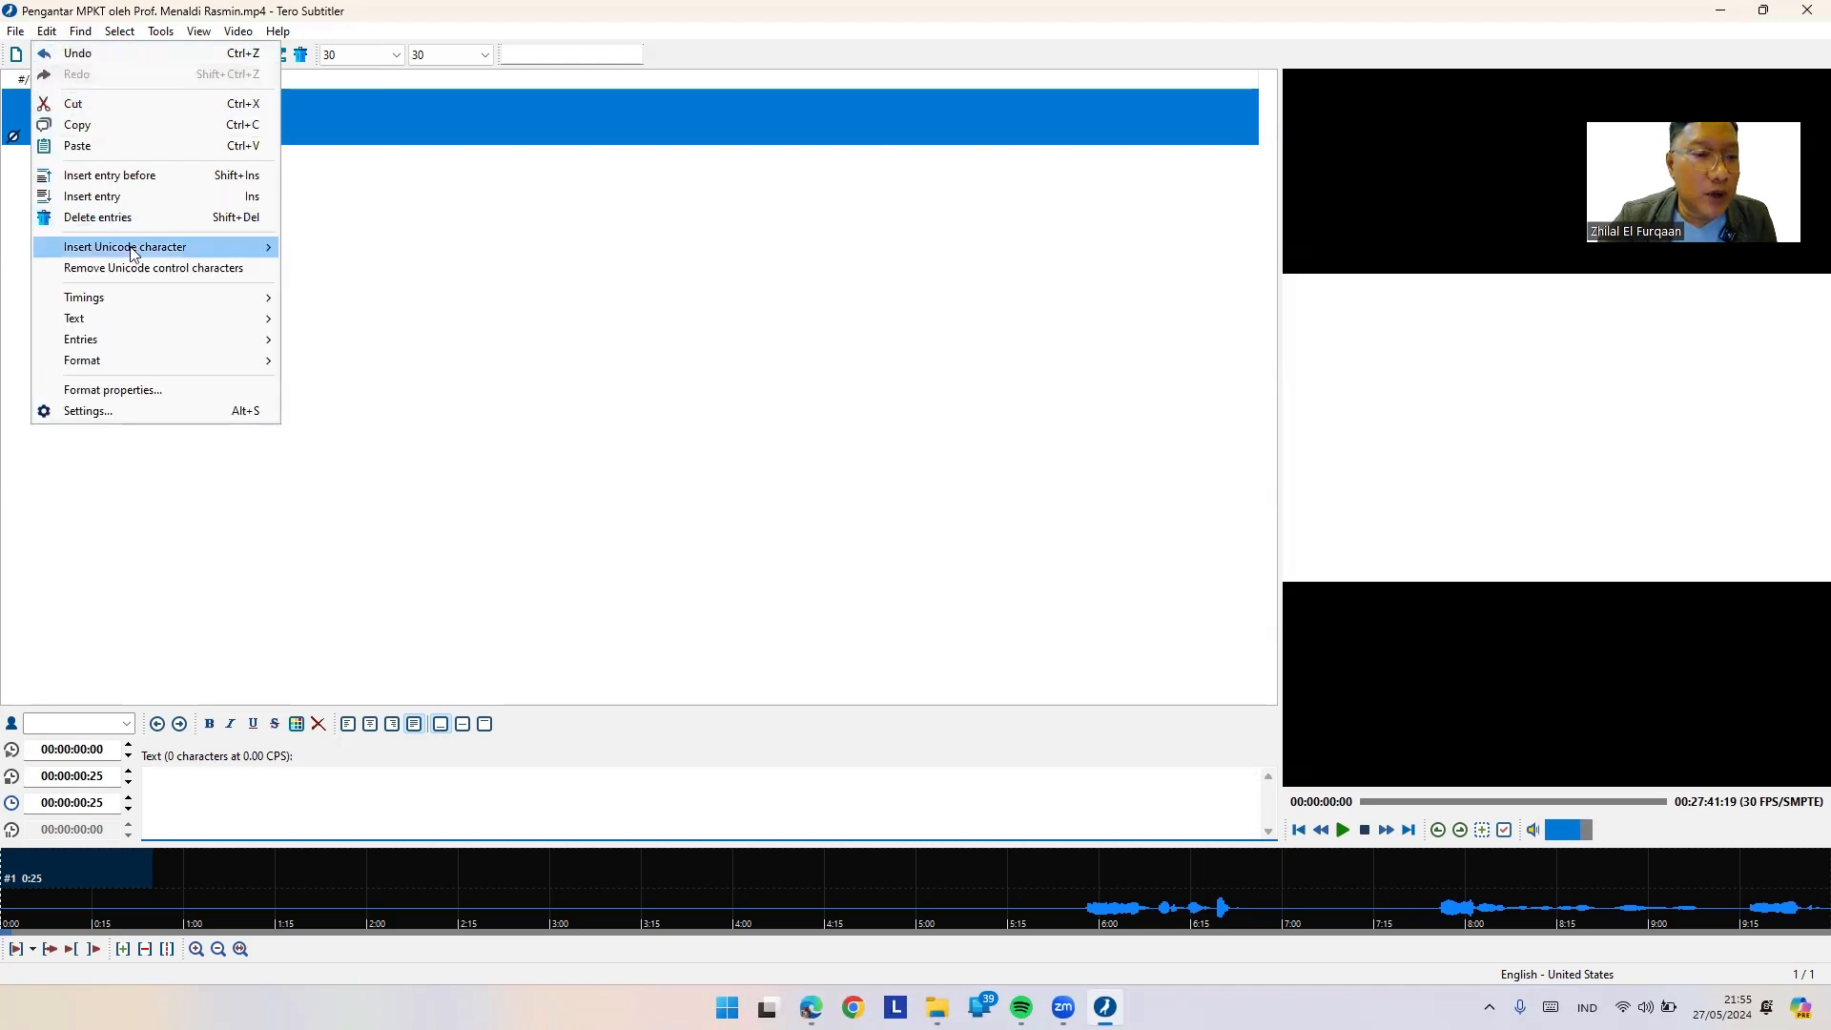
{"action": "mouse_move", "coordinate": [149, 256]}
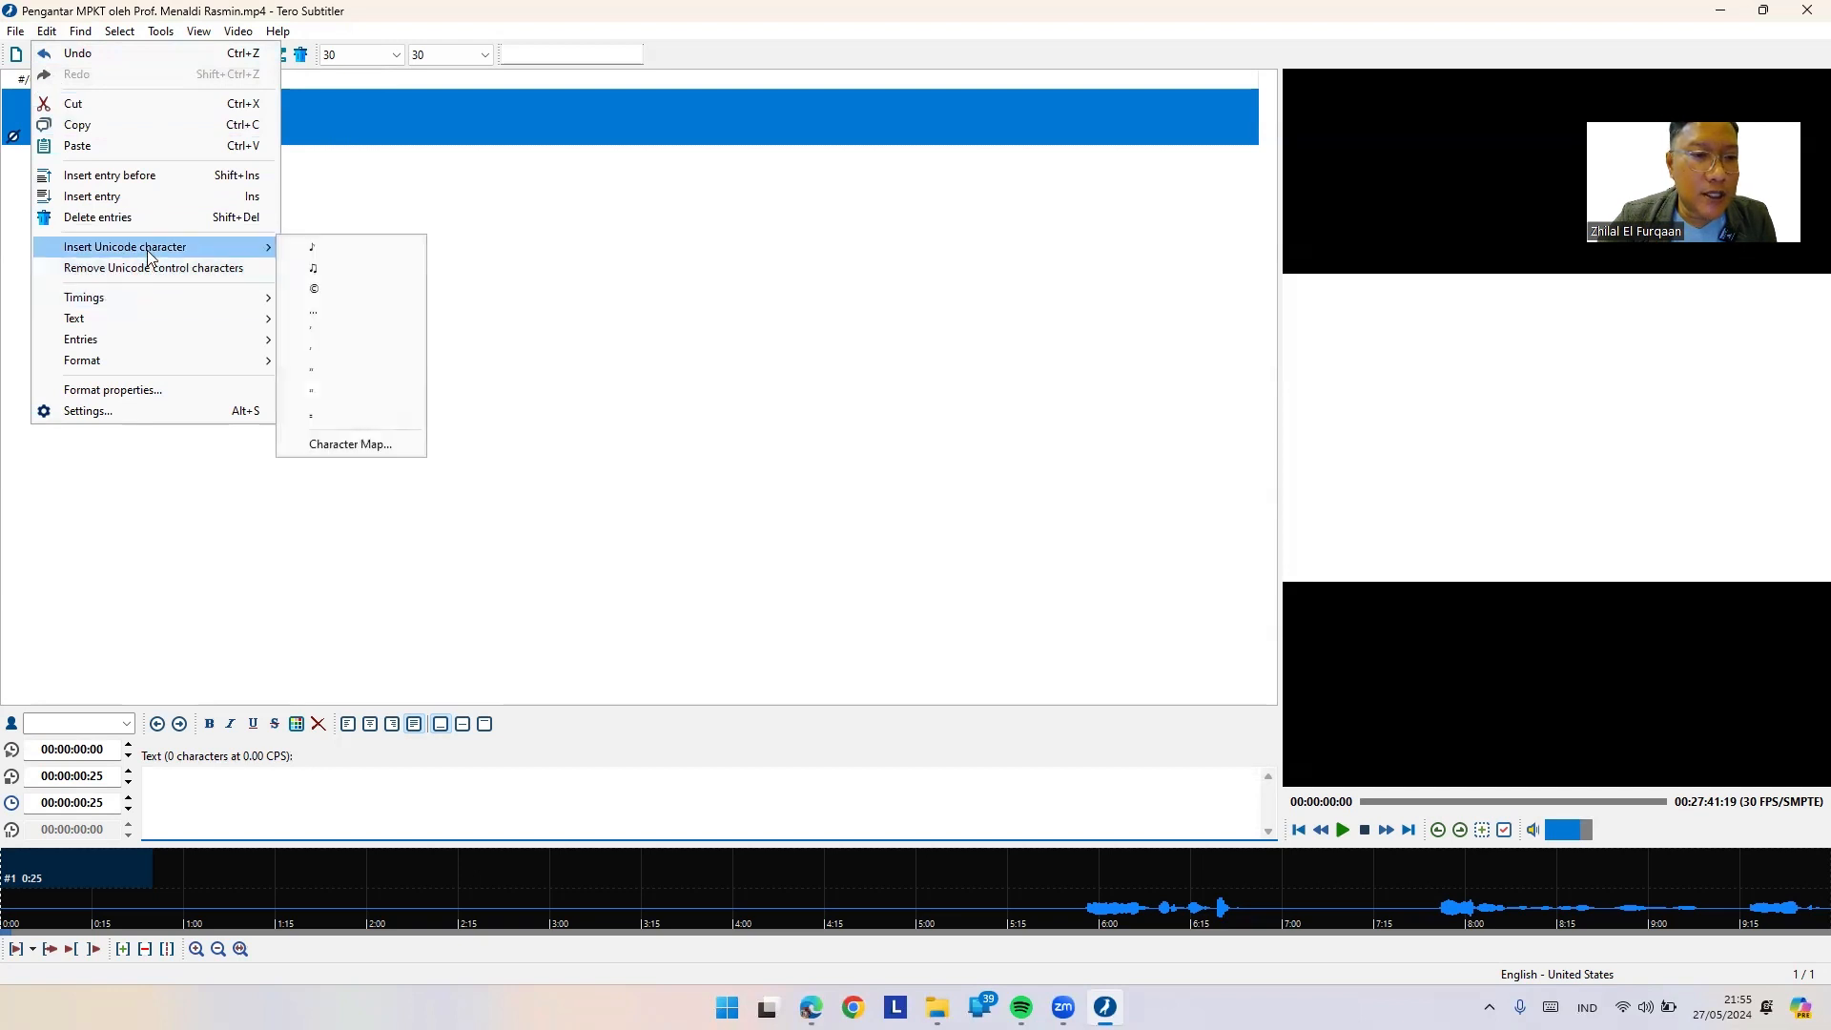
{"action": "mouse_move", "coordinate": [137, 296]}
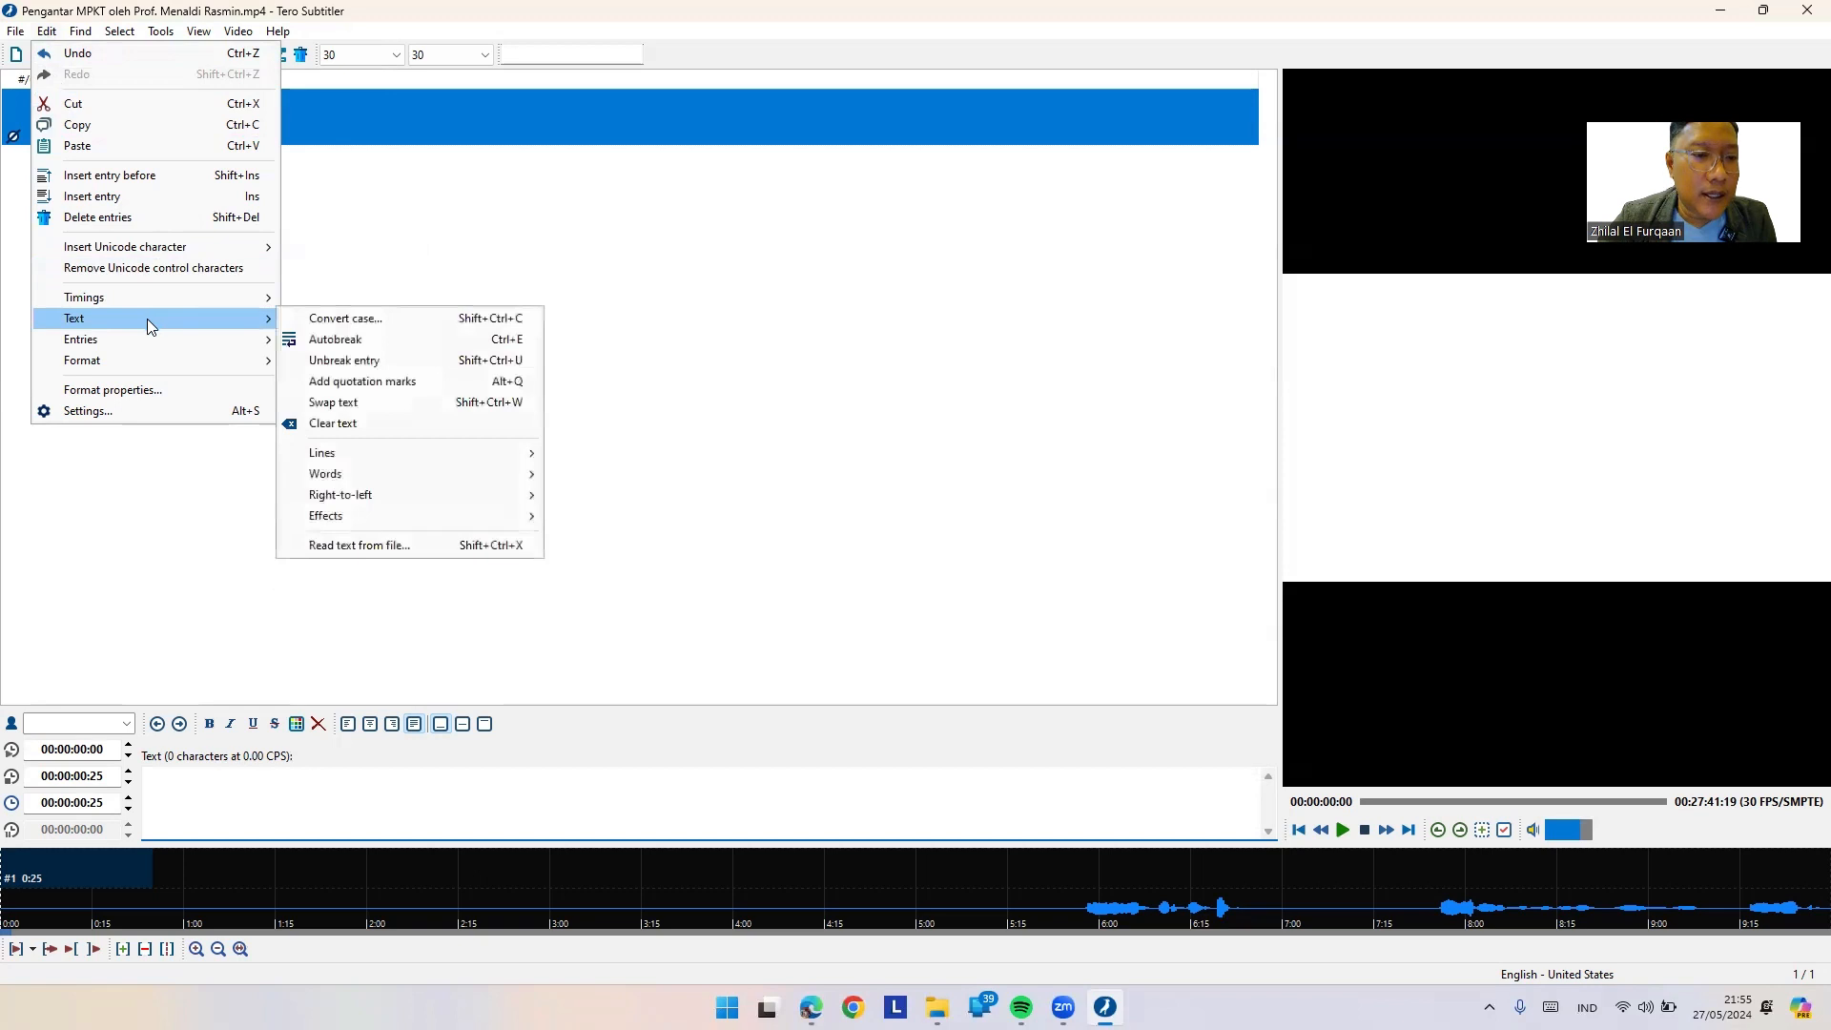
{"action": "left_click", "coordinate": [120, 408]}
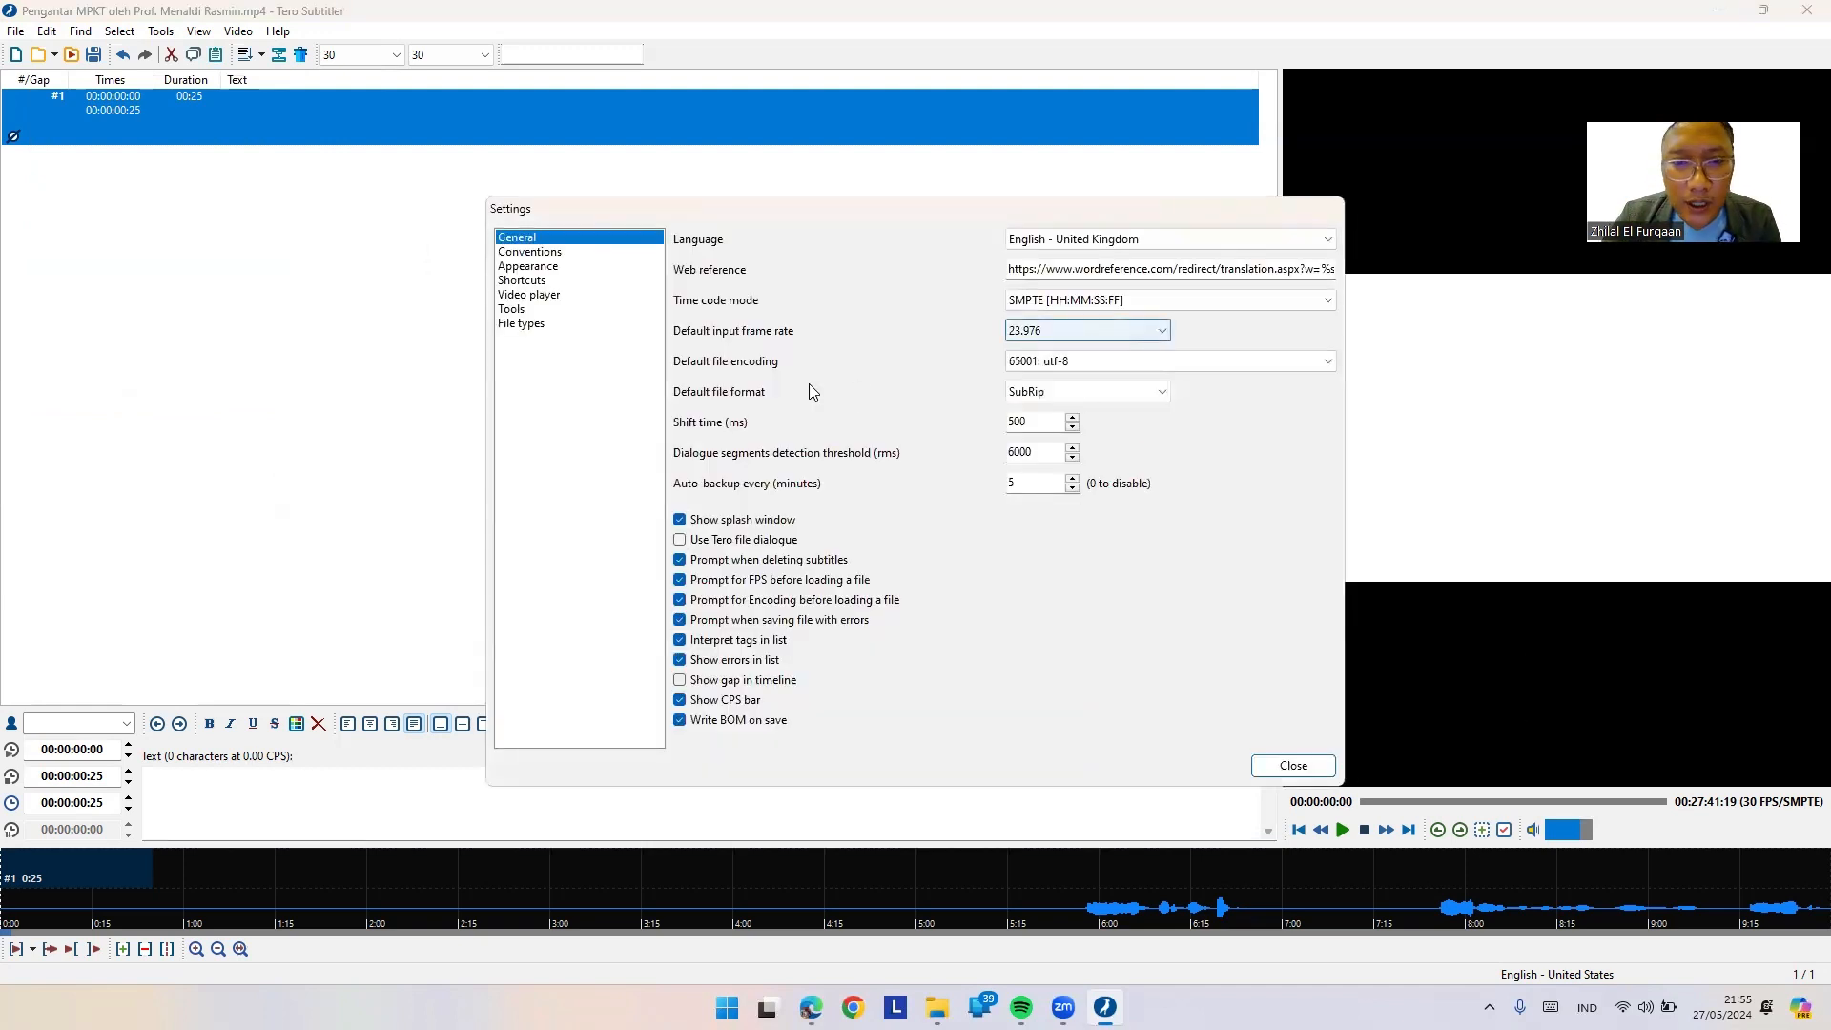
{"action": "left_click", "coordinate": [560, 252]}
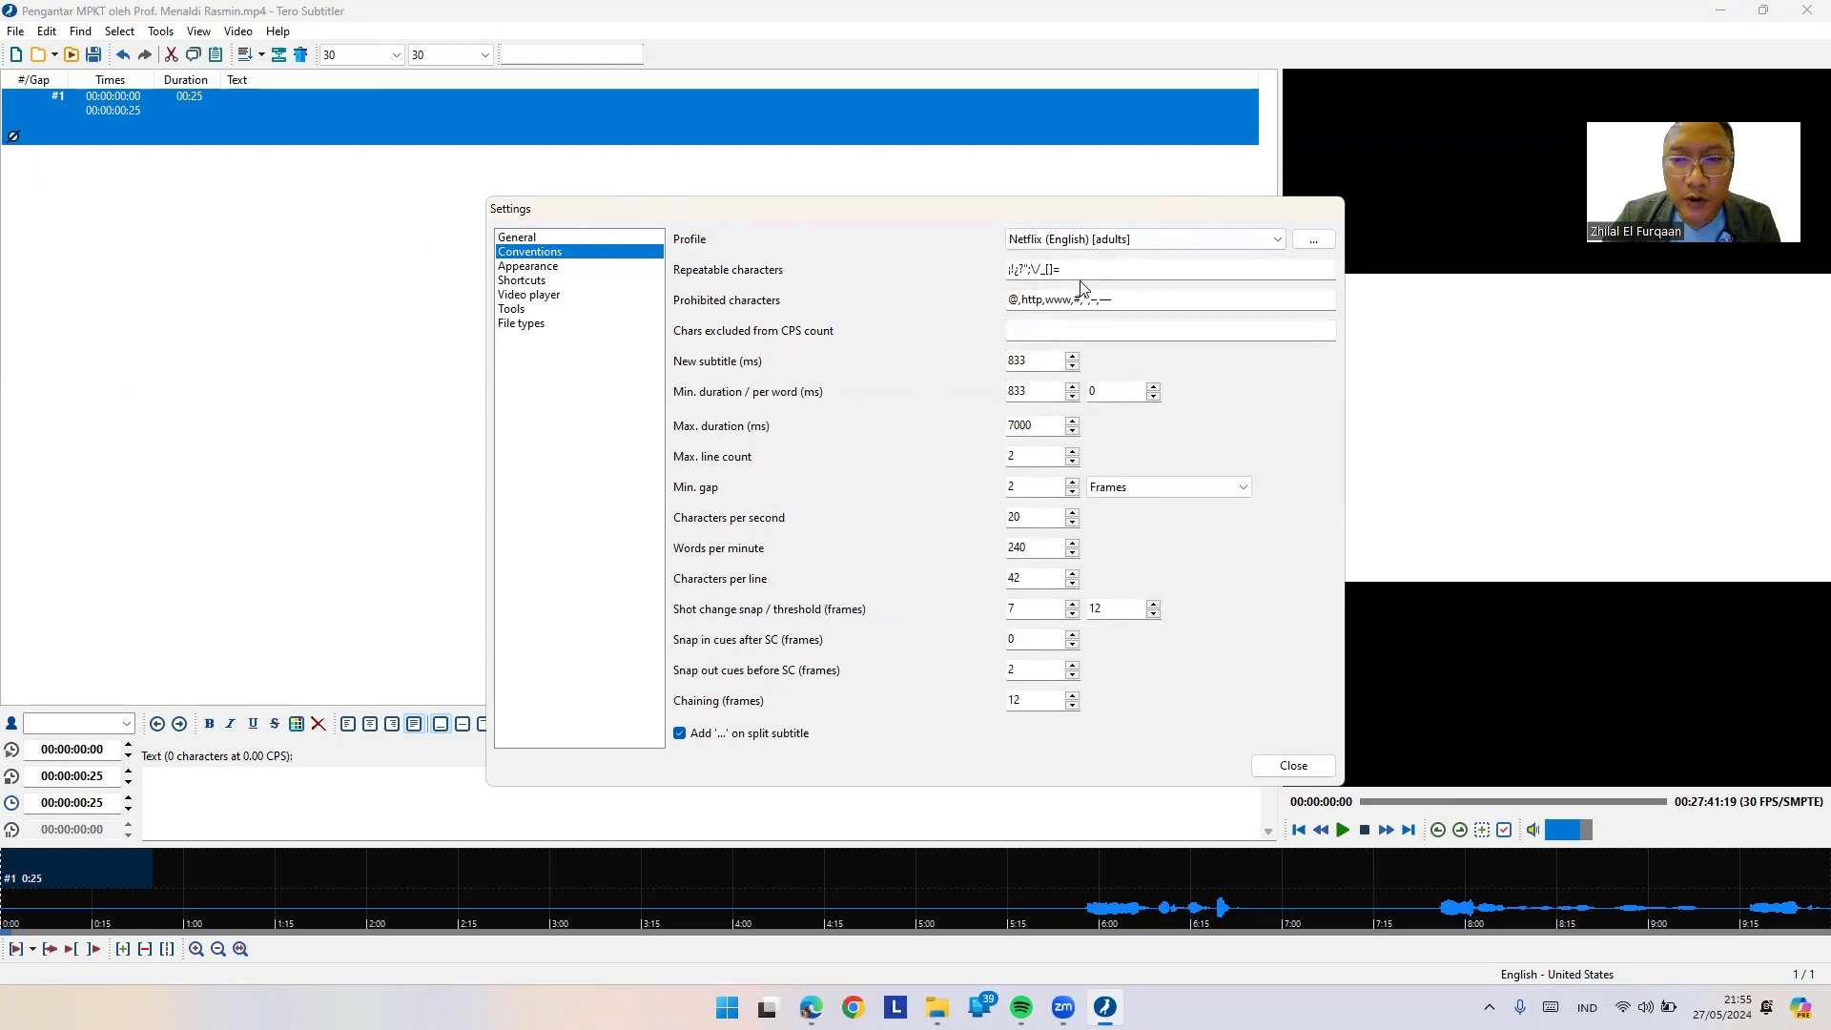
{"action": "left_click", "coordinate": [1170, 246]}
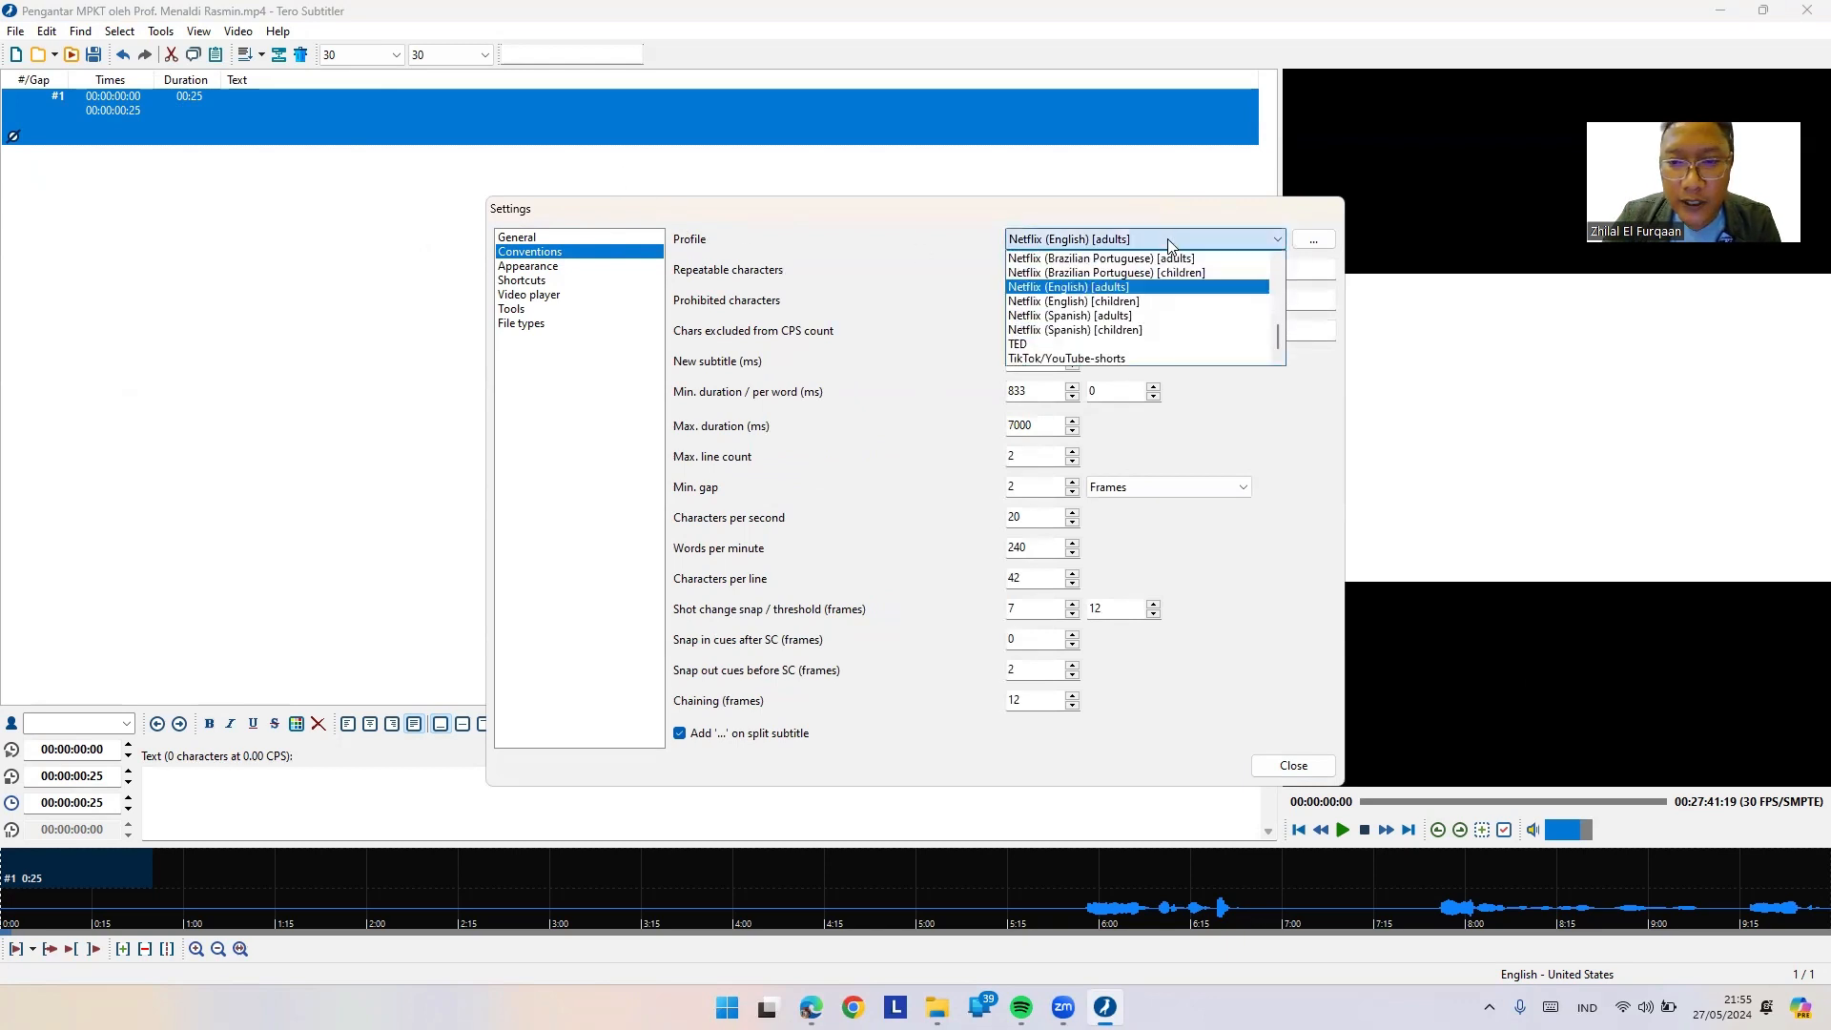
{"action": "left_click", "coordinate": [1138, 289]}
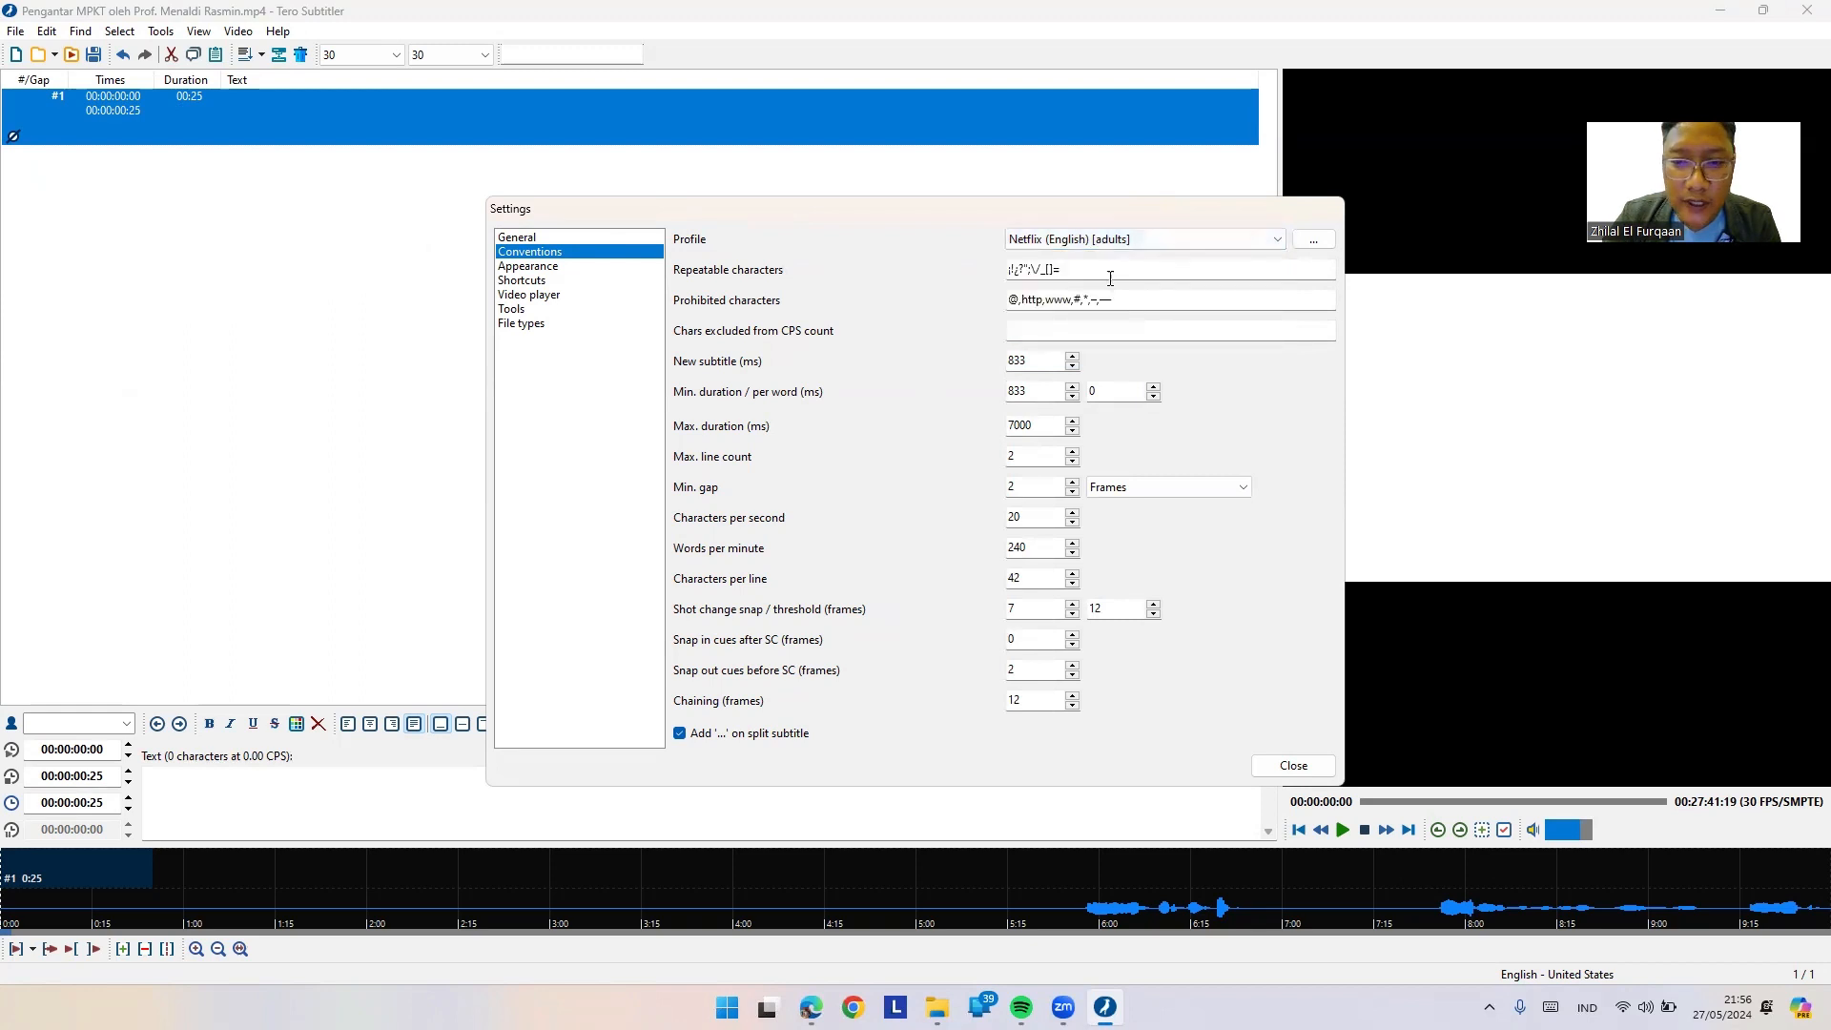
{"action": "left_click", "coordinate": [1067, 268]}
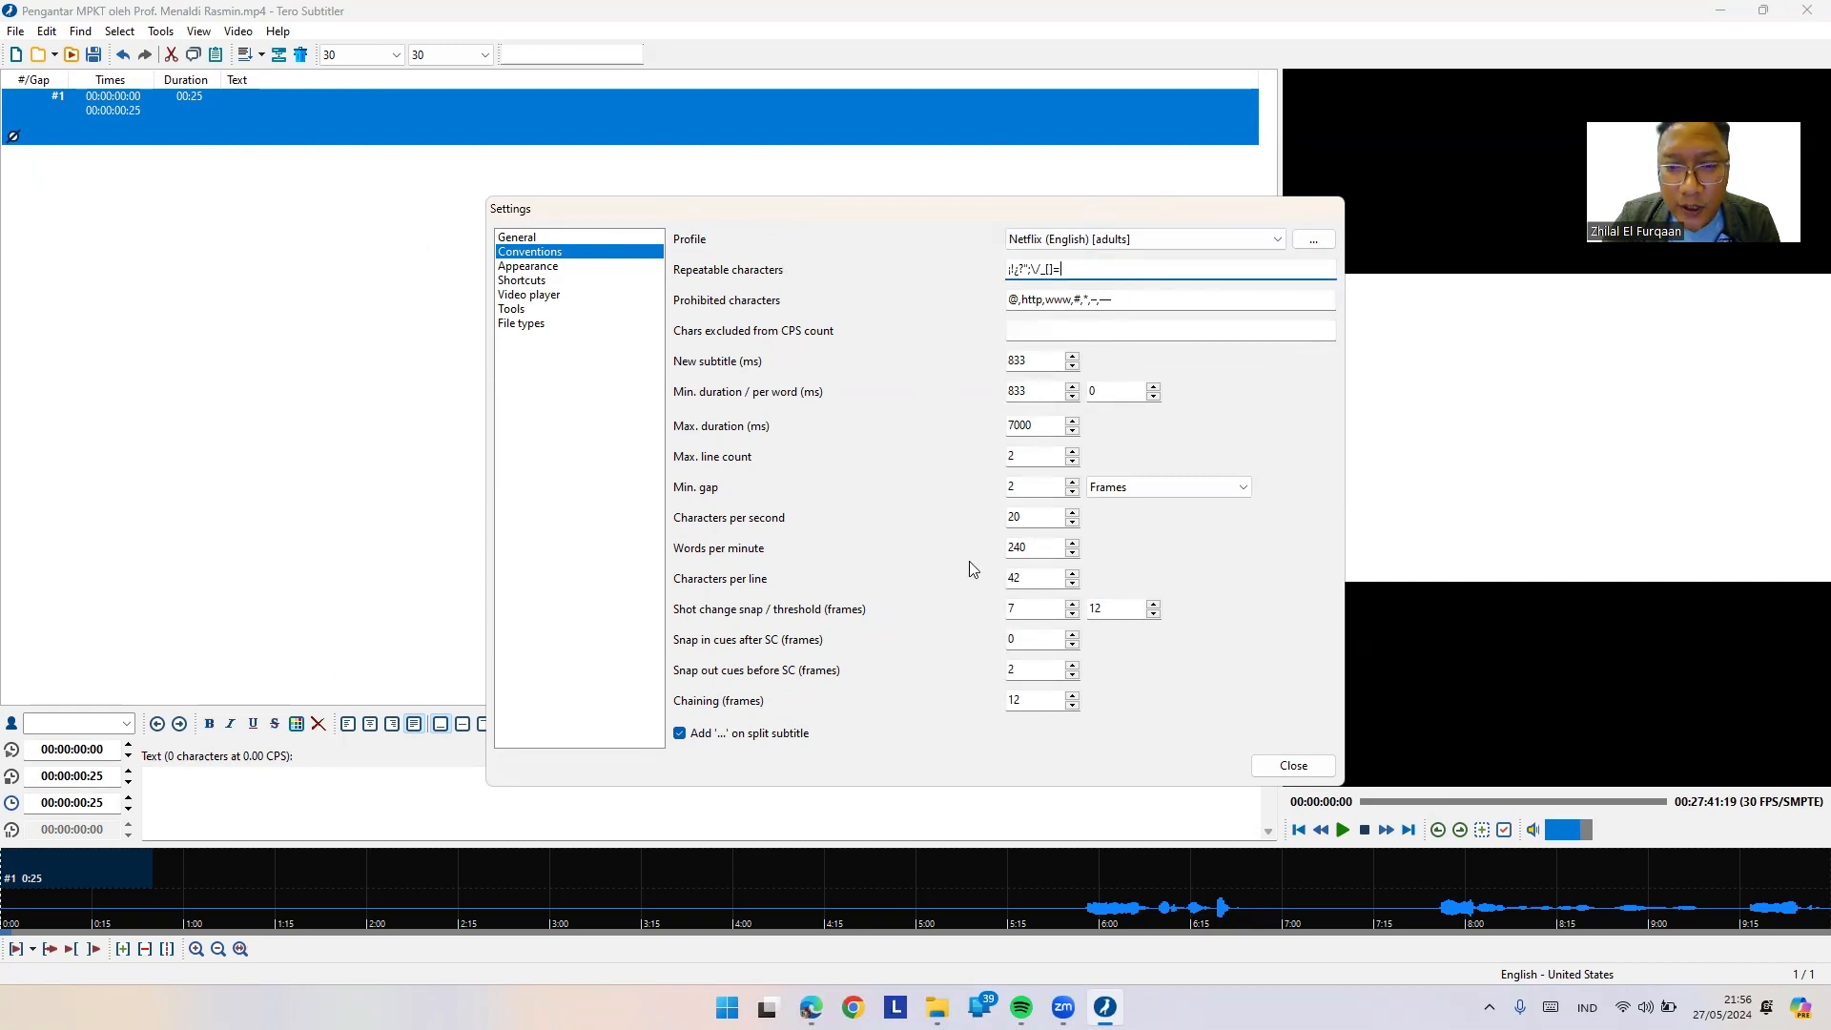
{"action": "left_click", "coordinate": [1023, 520]}
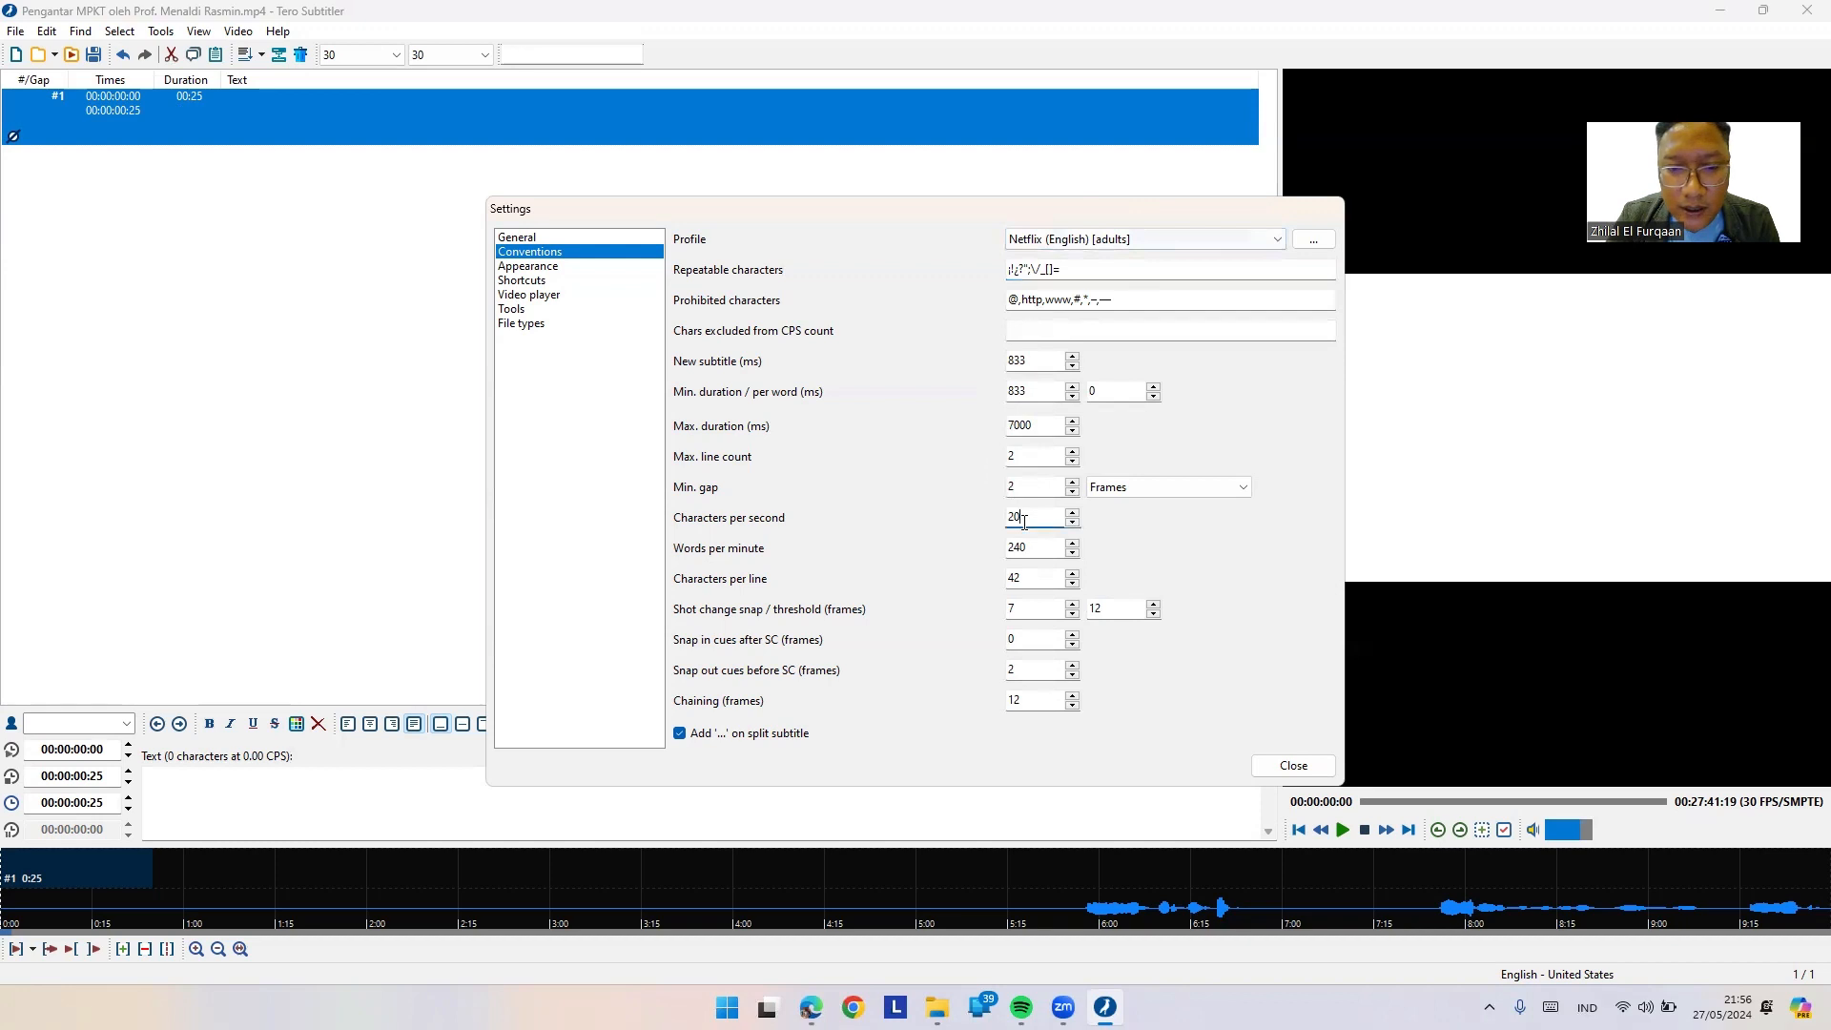
{"action": "key", "text": "Escape"}
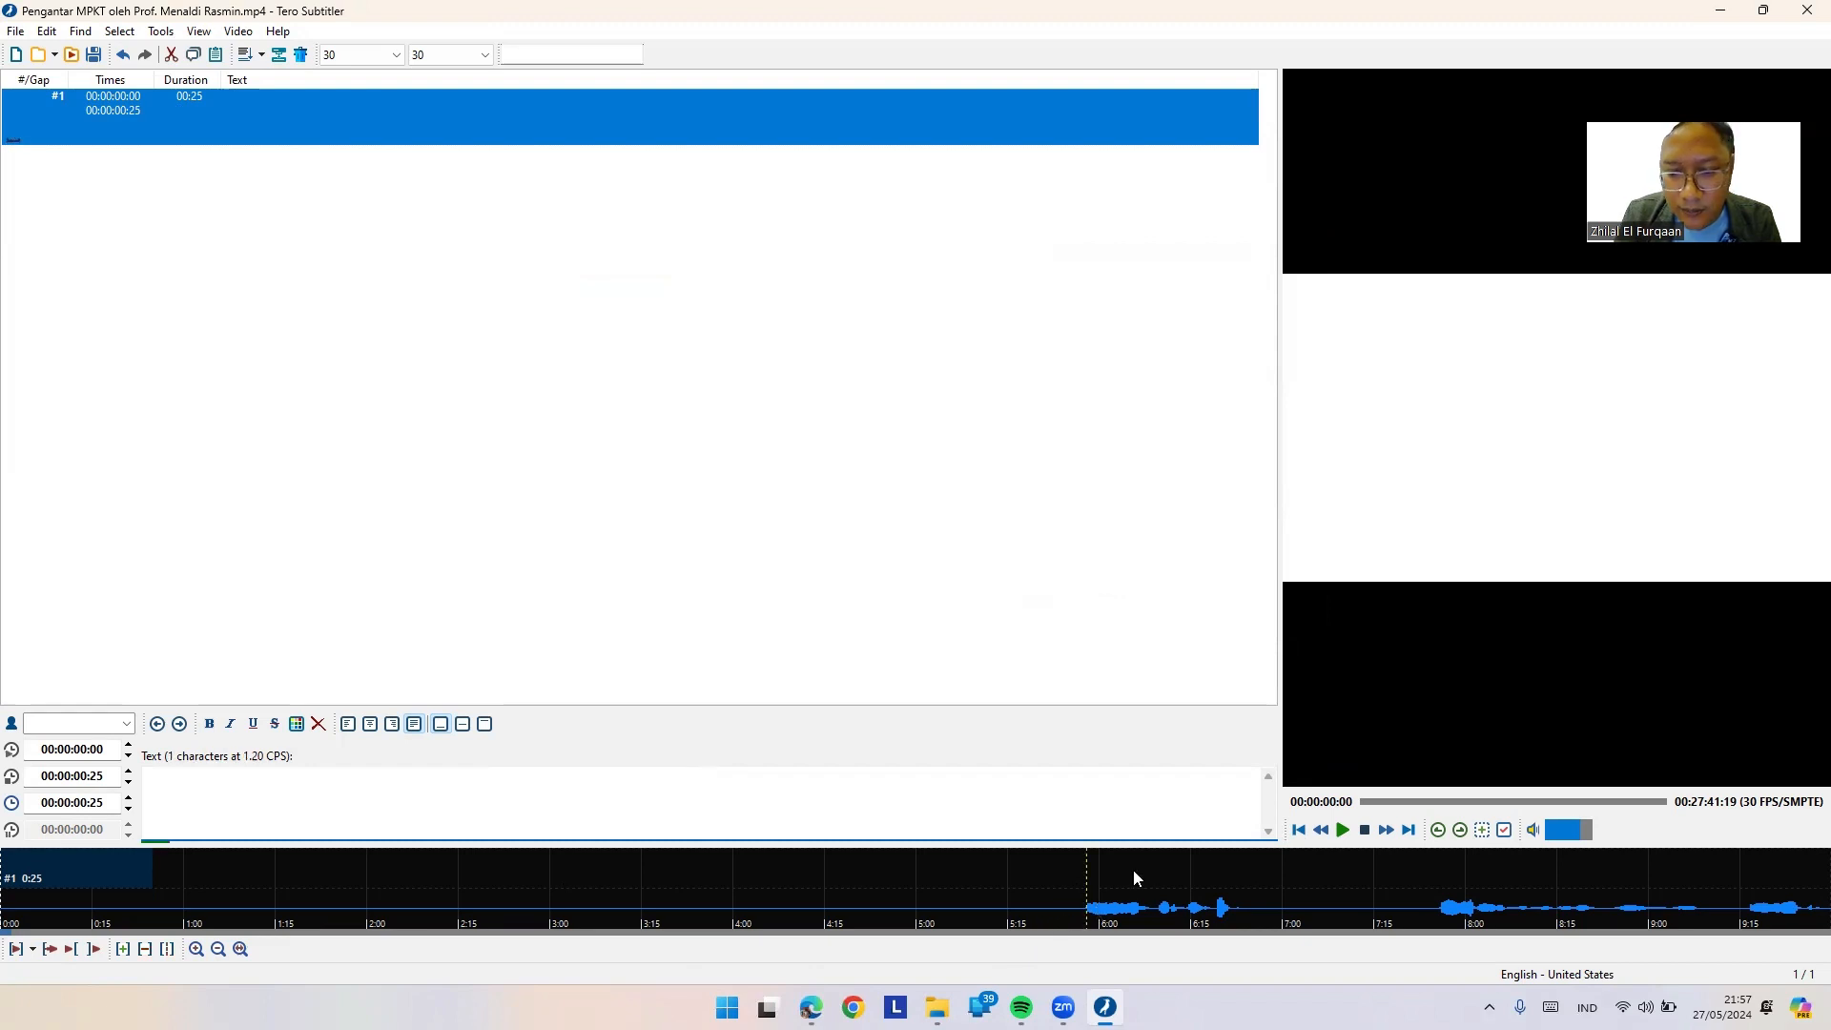
Step: Add a subtitle entry for the marked speech span starting at 00:00:05:28
{"action": "left_click", "coordinate": [1092, 876]}
{"action": "left_click_drag", "start_coordinate": [932, 913], "coordinate": [1065, 913]}
{"action": "right_click", "coordinate": [1007, 899]}
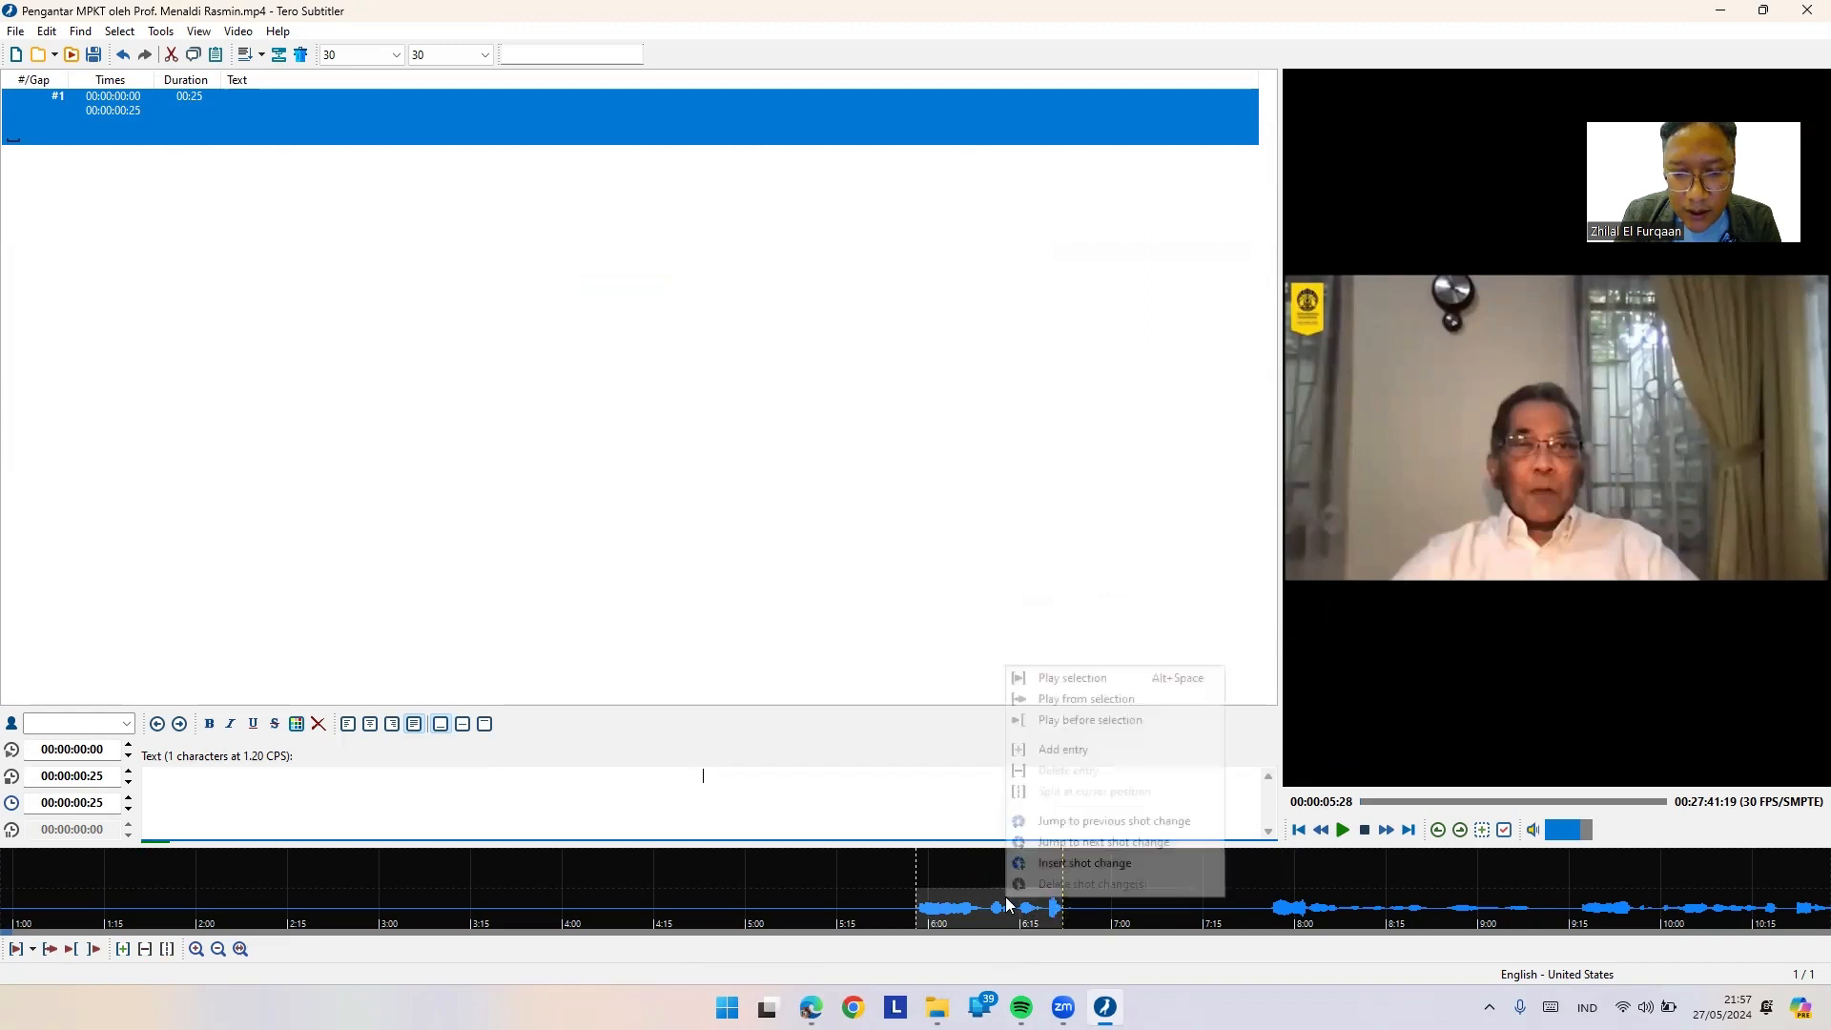
{"action": "left_click", "coordinate": [1141, 753]}
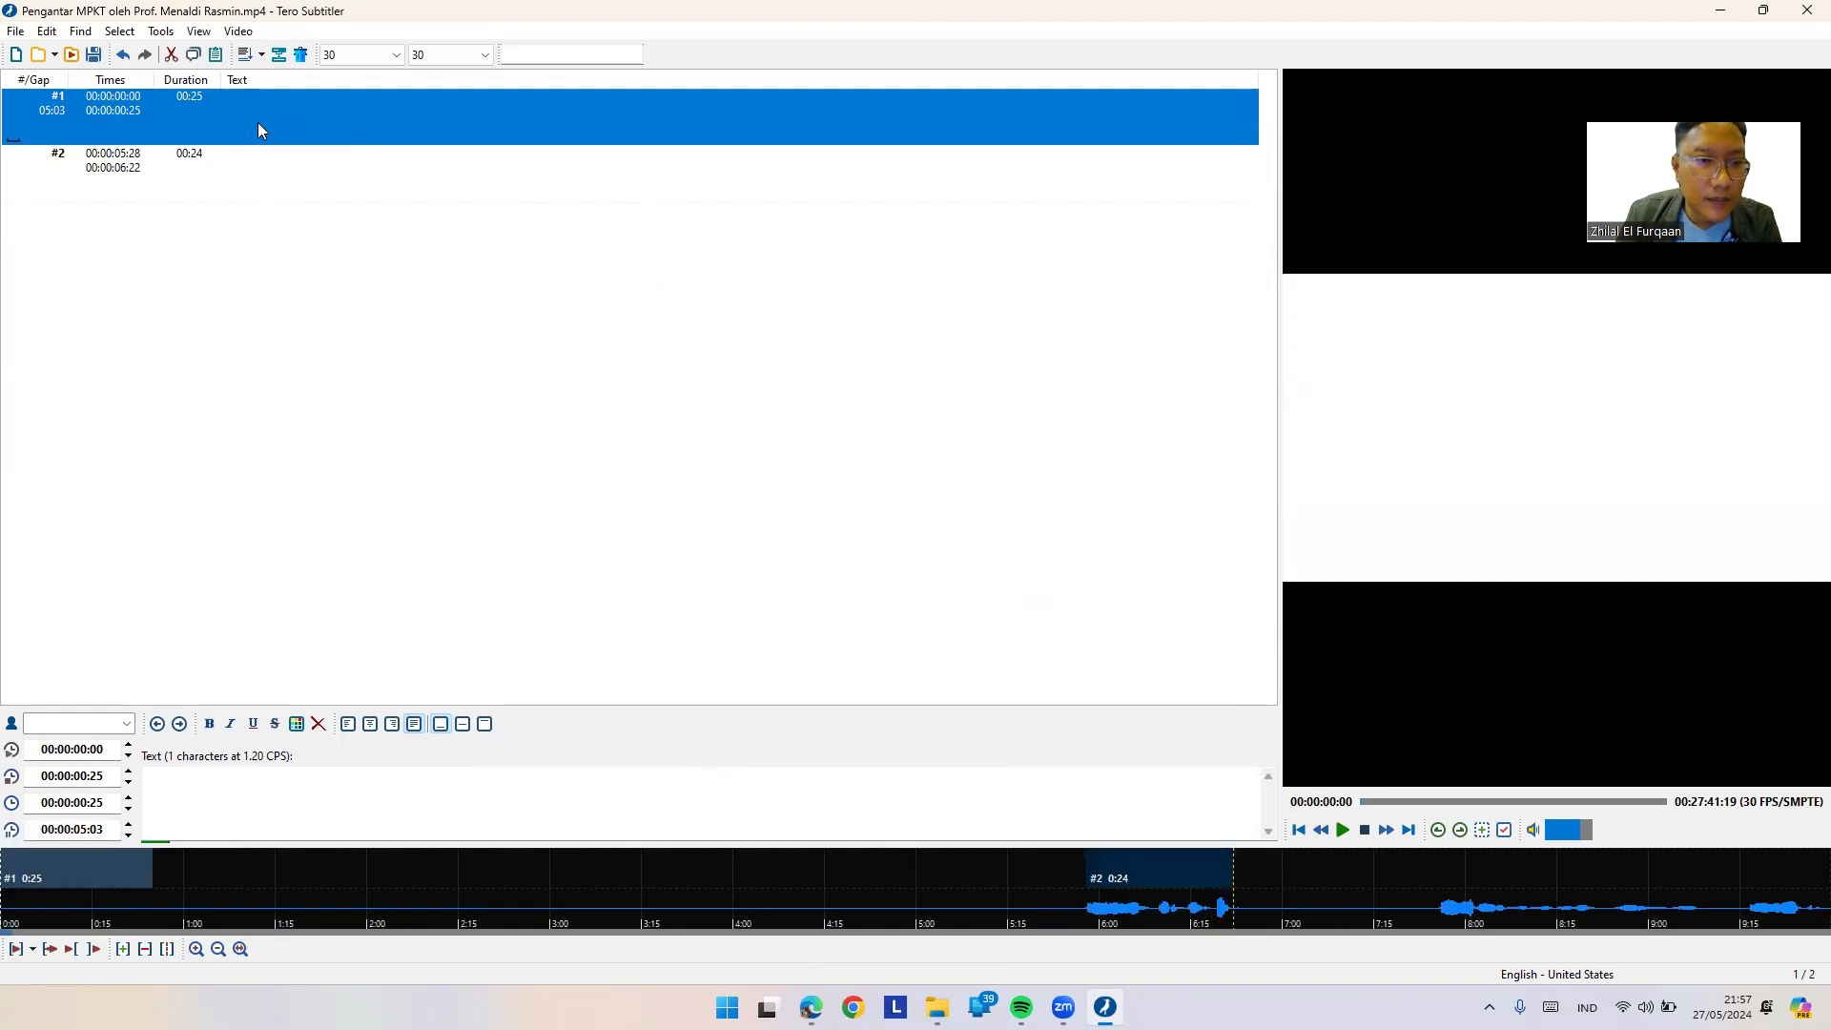
Step: Delete the empty first subtitle entry and confirm the deletion
{"action": "right_click", "coordinate": [259, 128]}
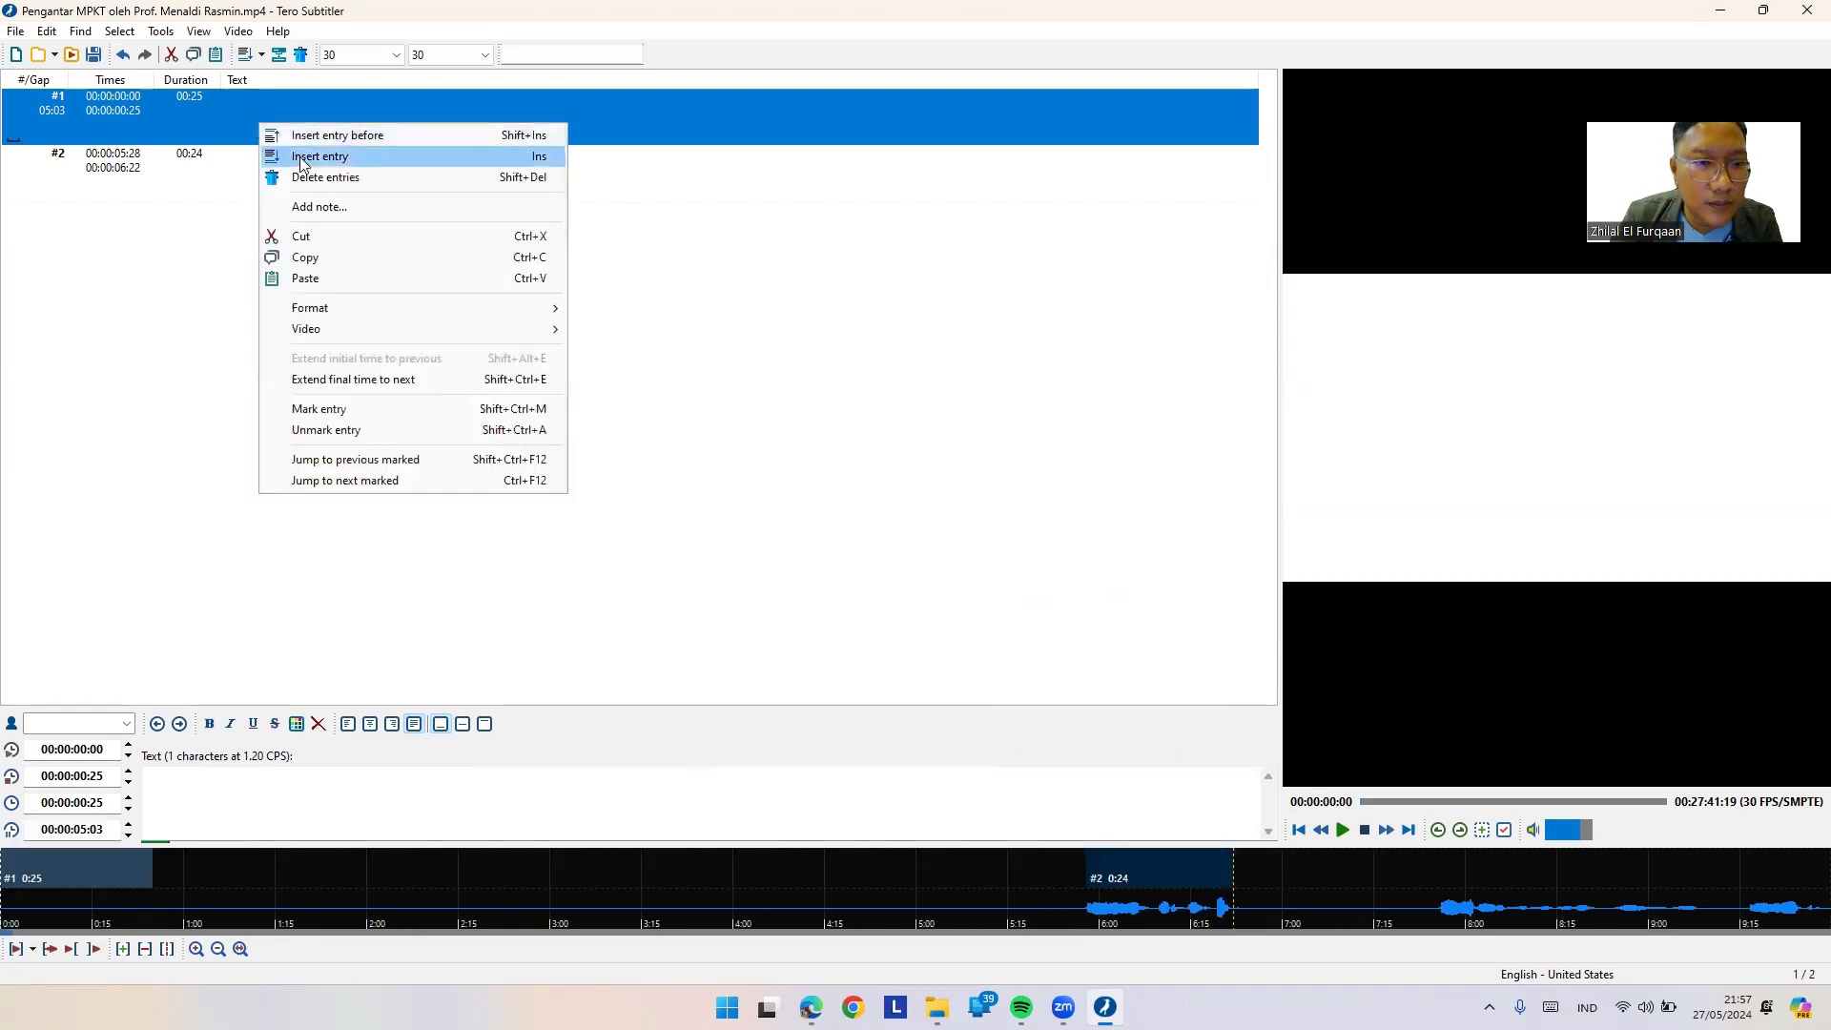
{"action": "left_click", "coordinate": [324, 178]}
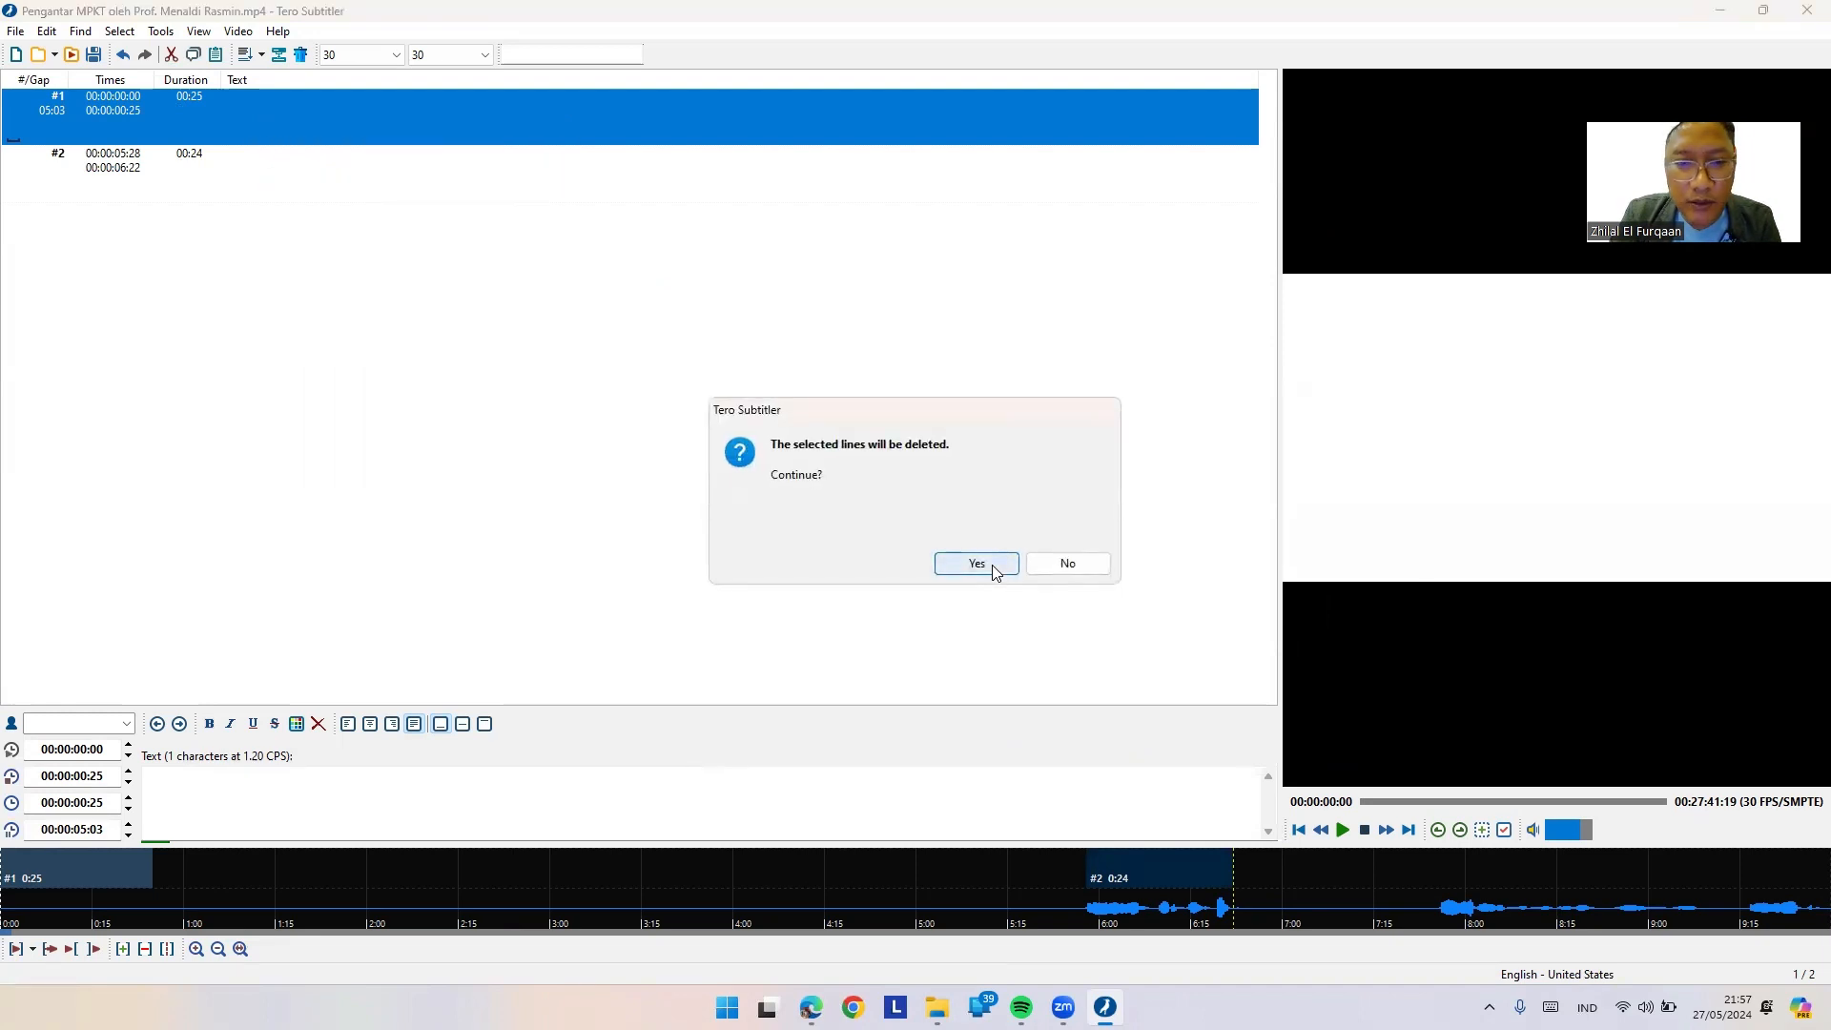
{"action": "left_click", "coordinate": [995, 562]}
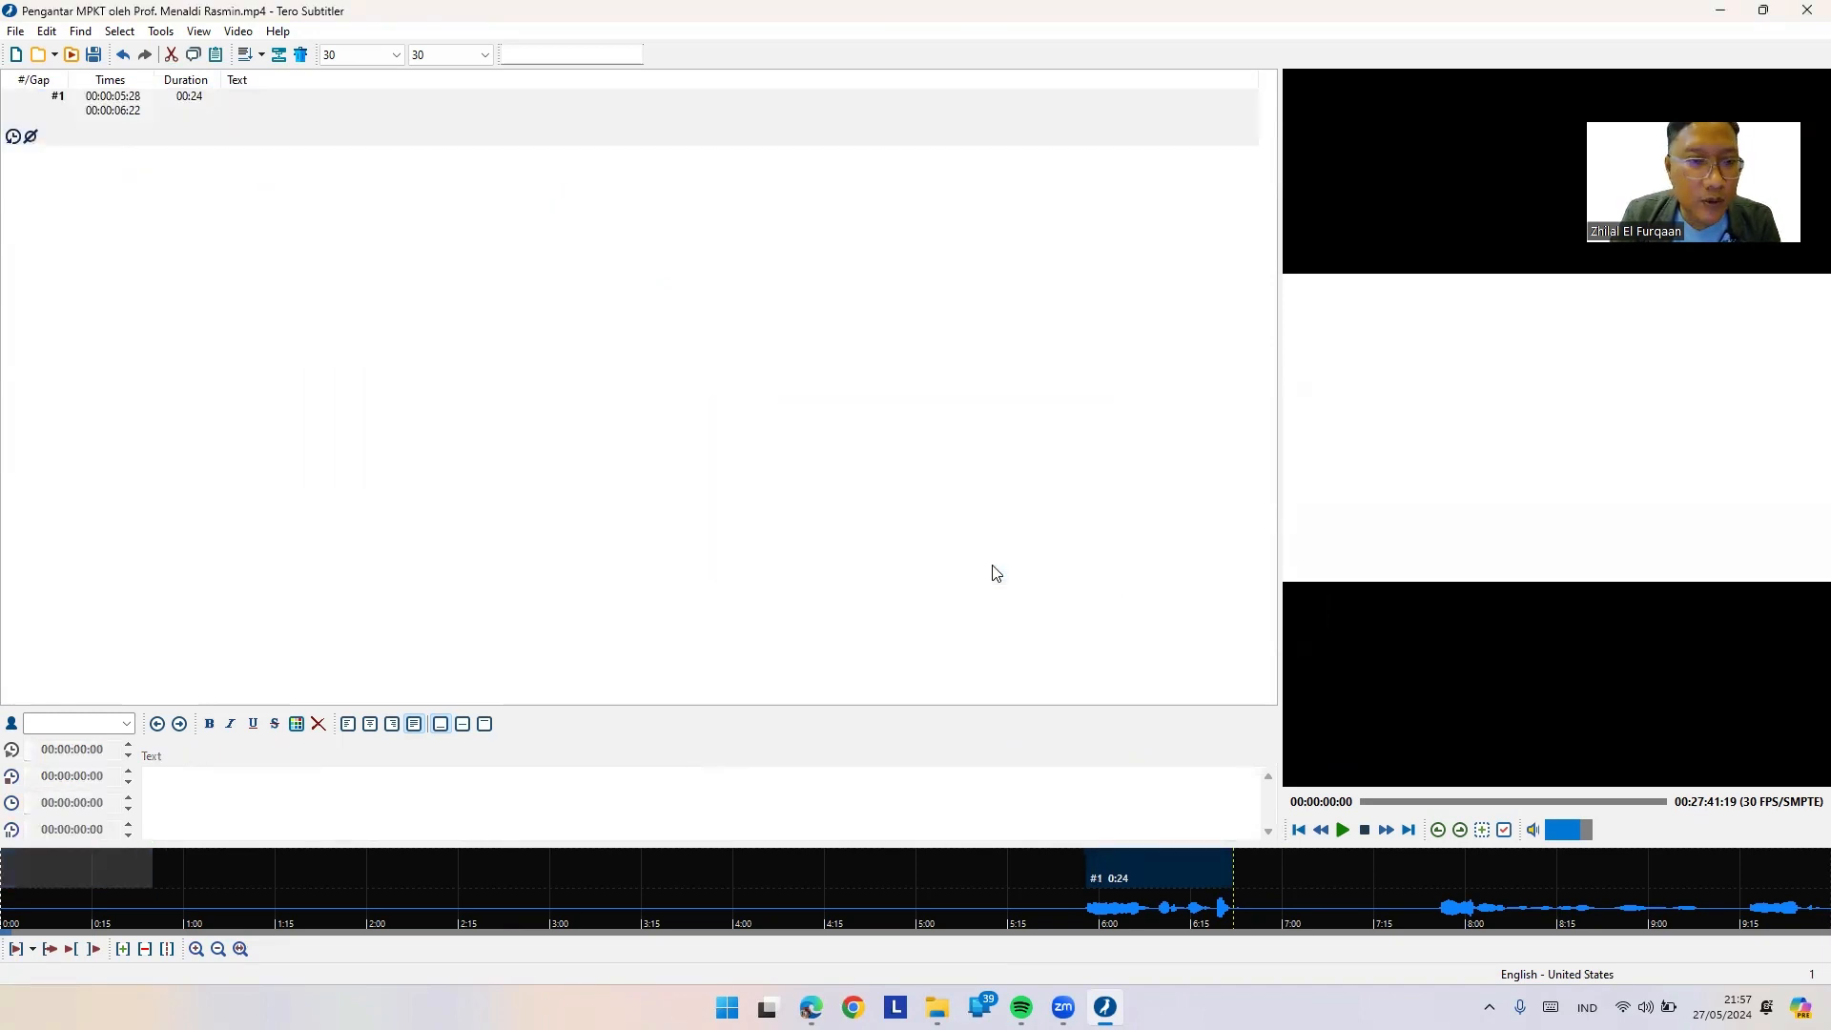
Step: Select the remaining entry, play the lecture video and raise the volume
{"action": "left_click", "coordinate": [344, 118]}
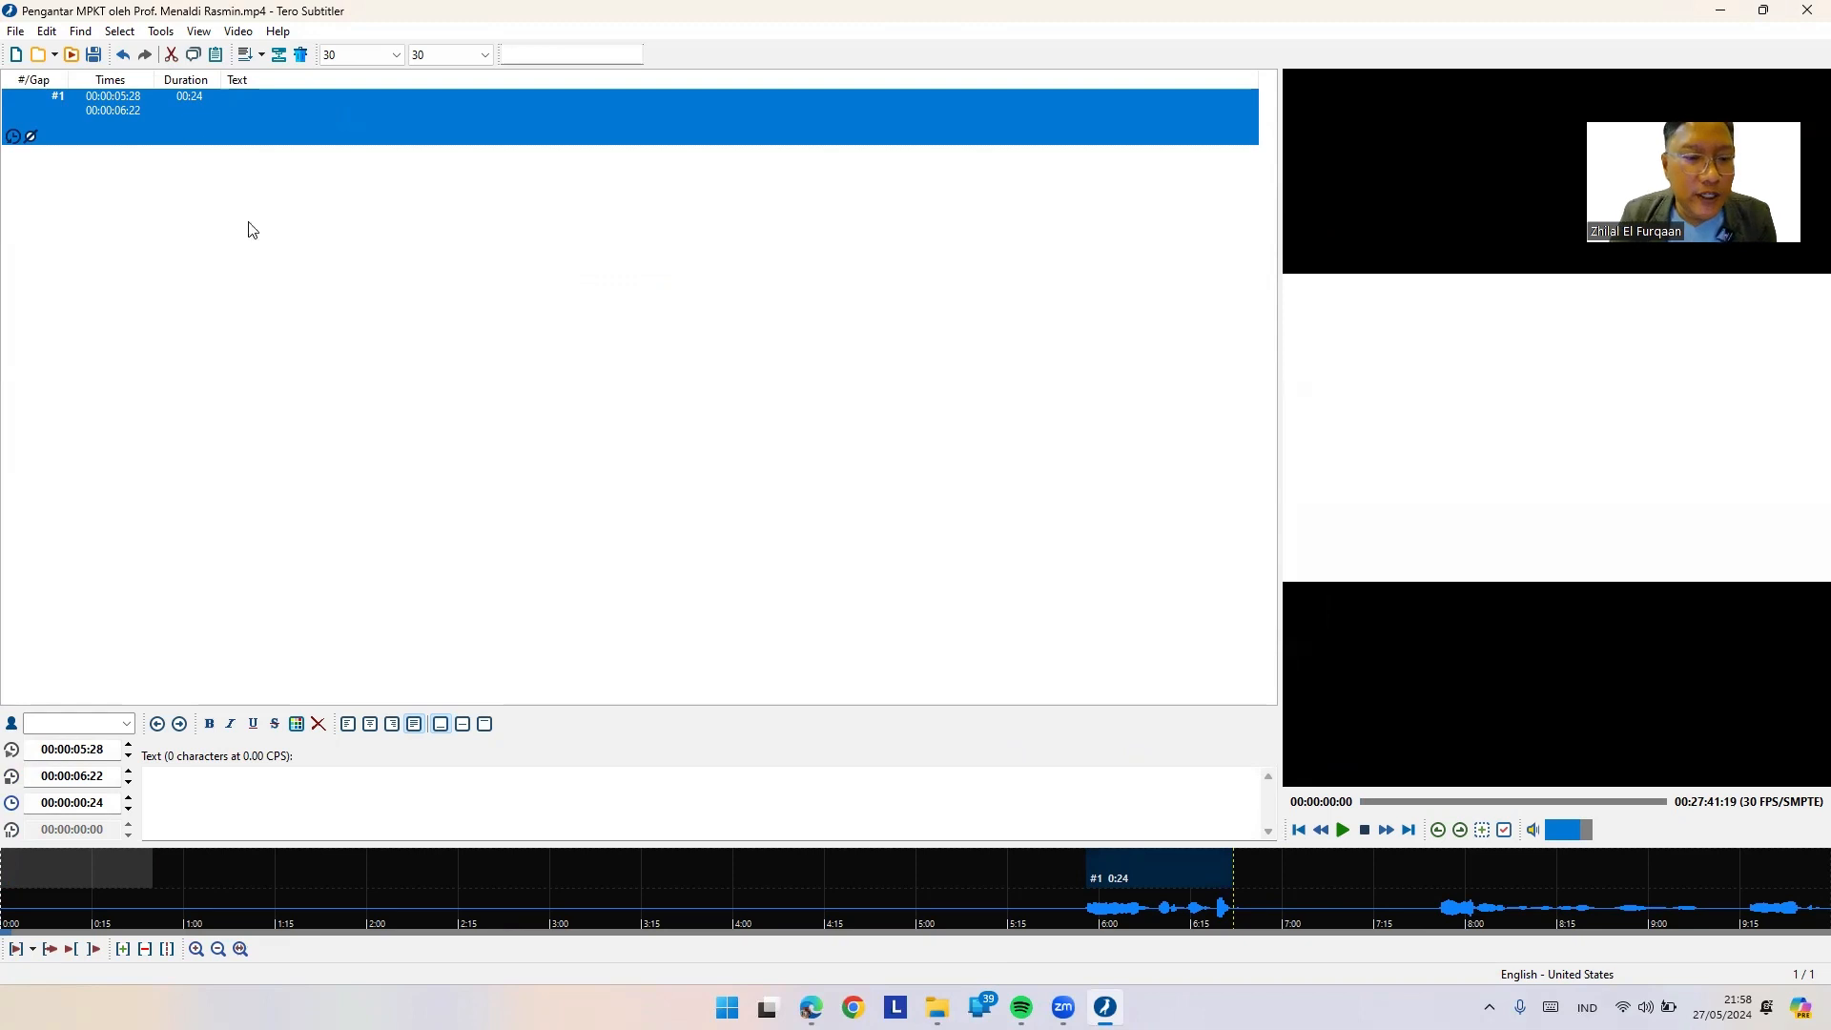
{"action": "left_click", "coordinate": [1341, 831]}
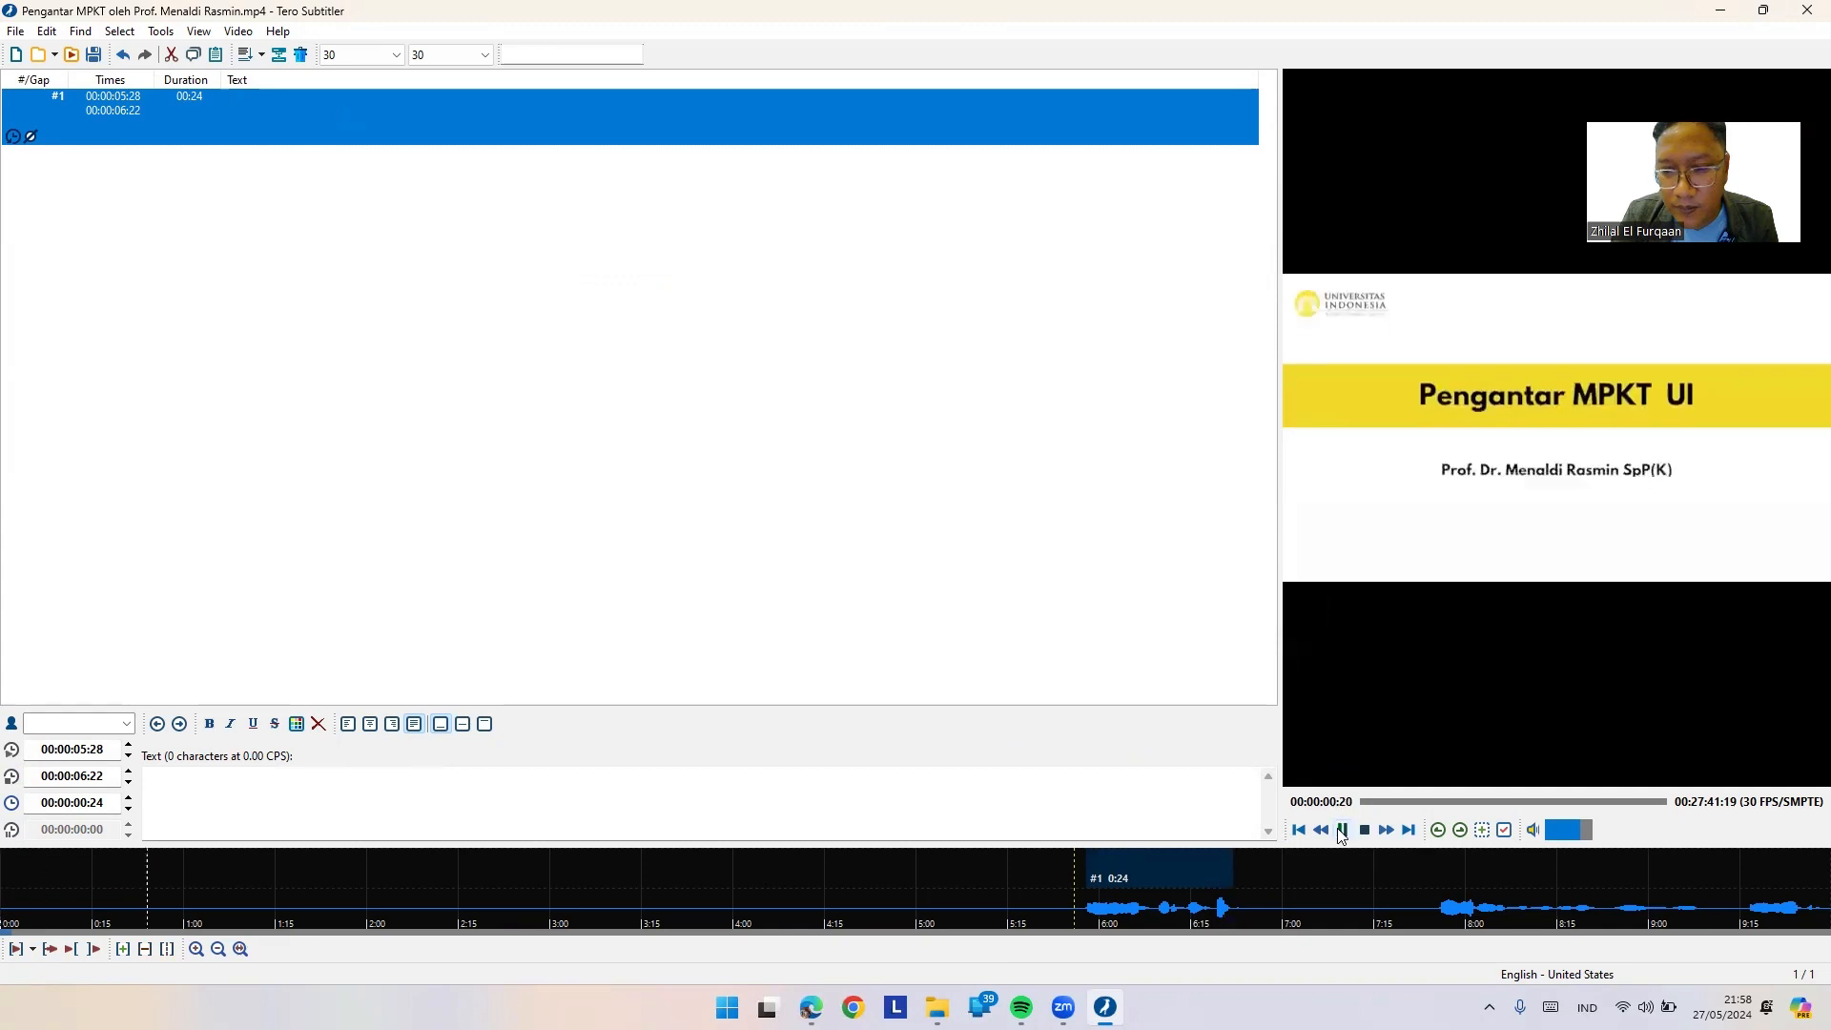
{"action": "key", "text": "XF86AudioRaiseVolume"}
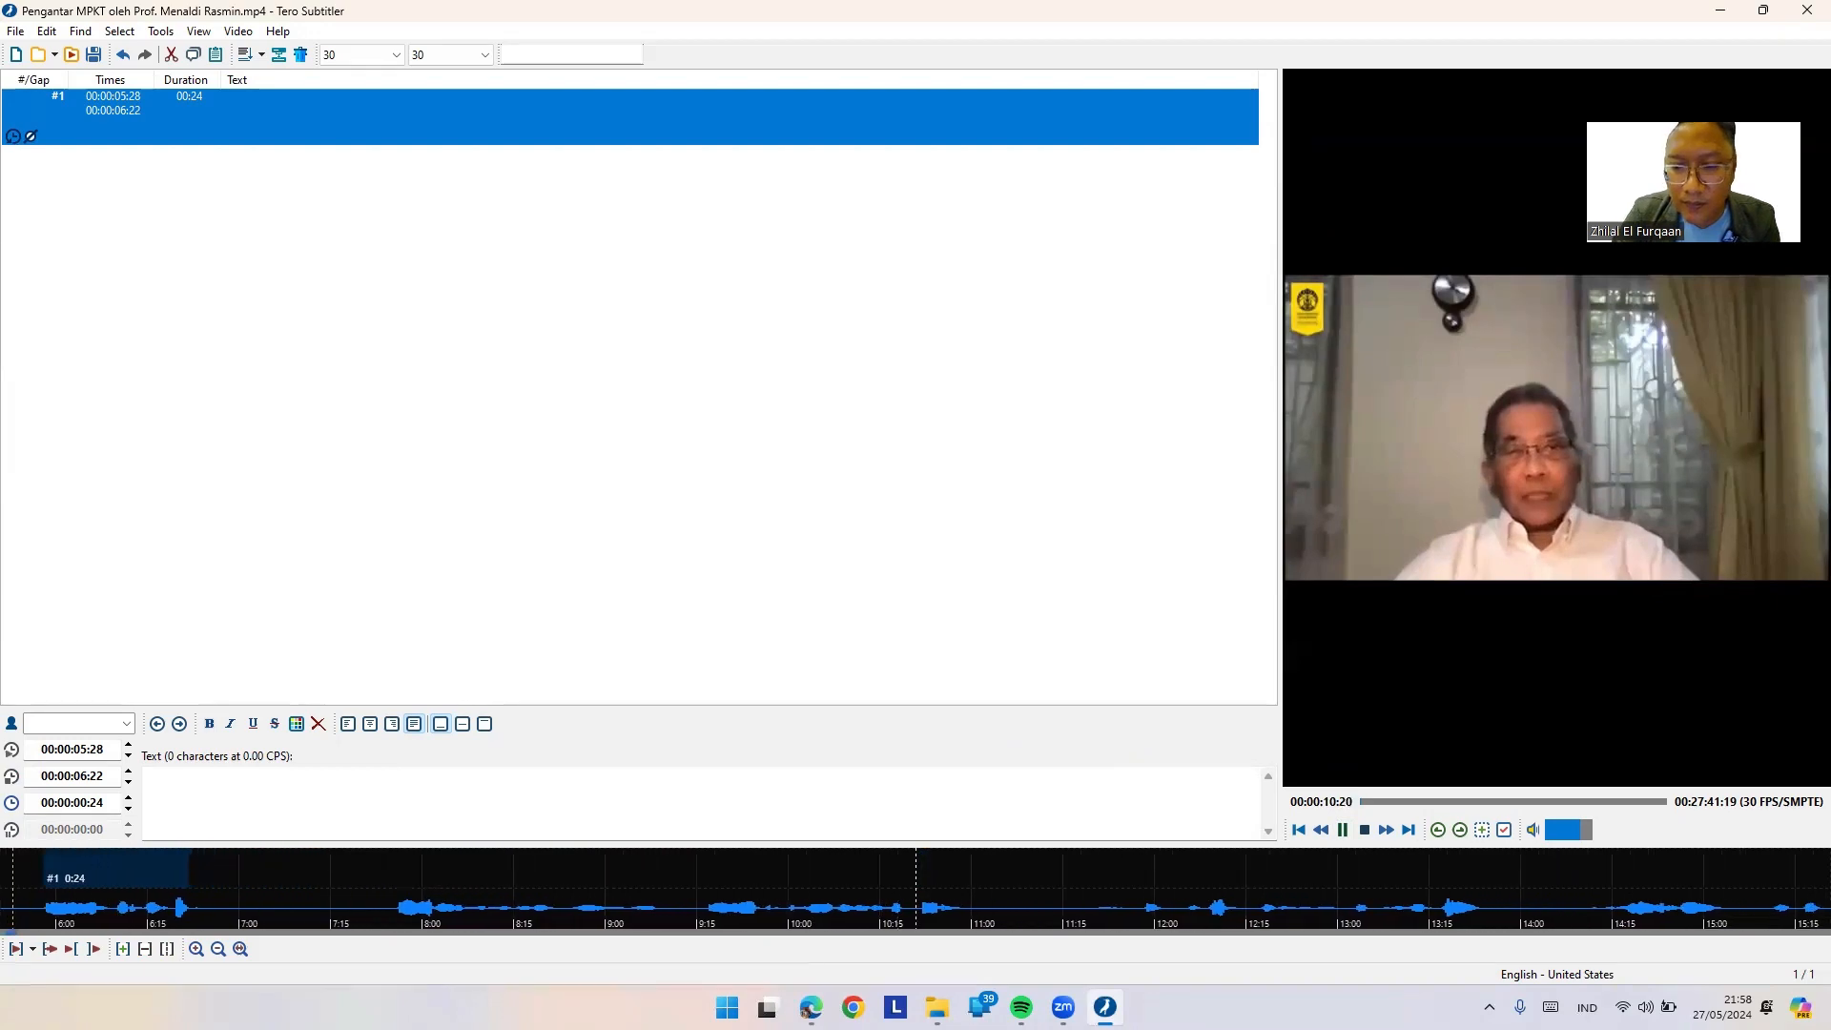
Step: Pause the video and caption entry #1 as "Selamat berjumpa."
{"action": "left_click", "coordinate": [1341, 833]}
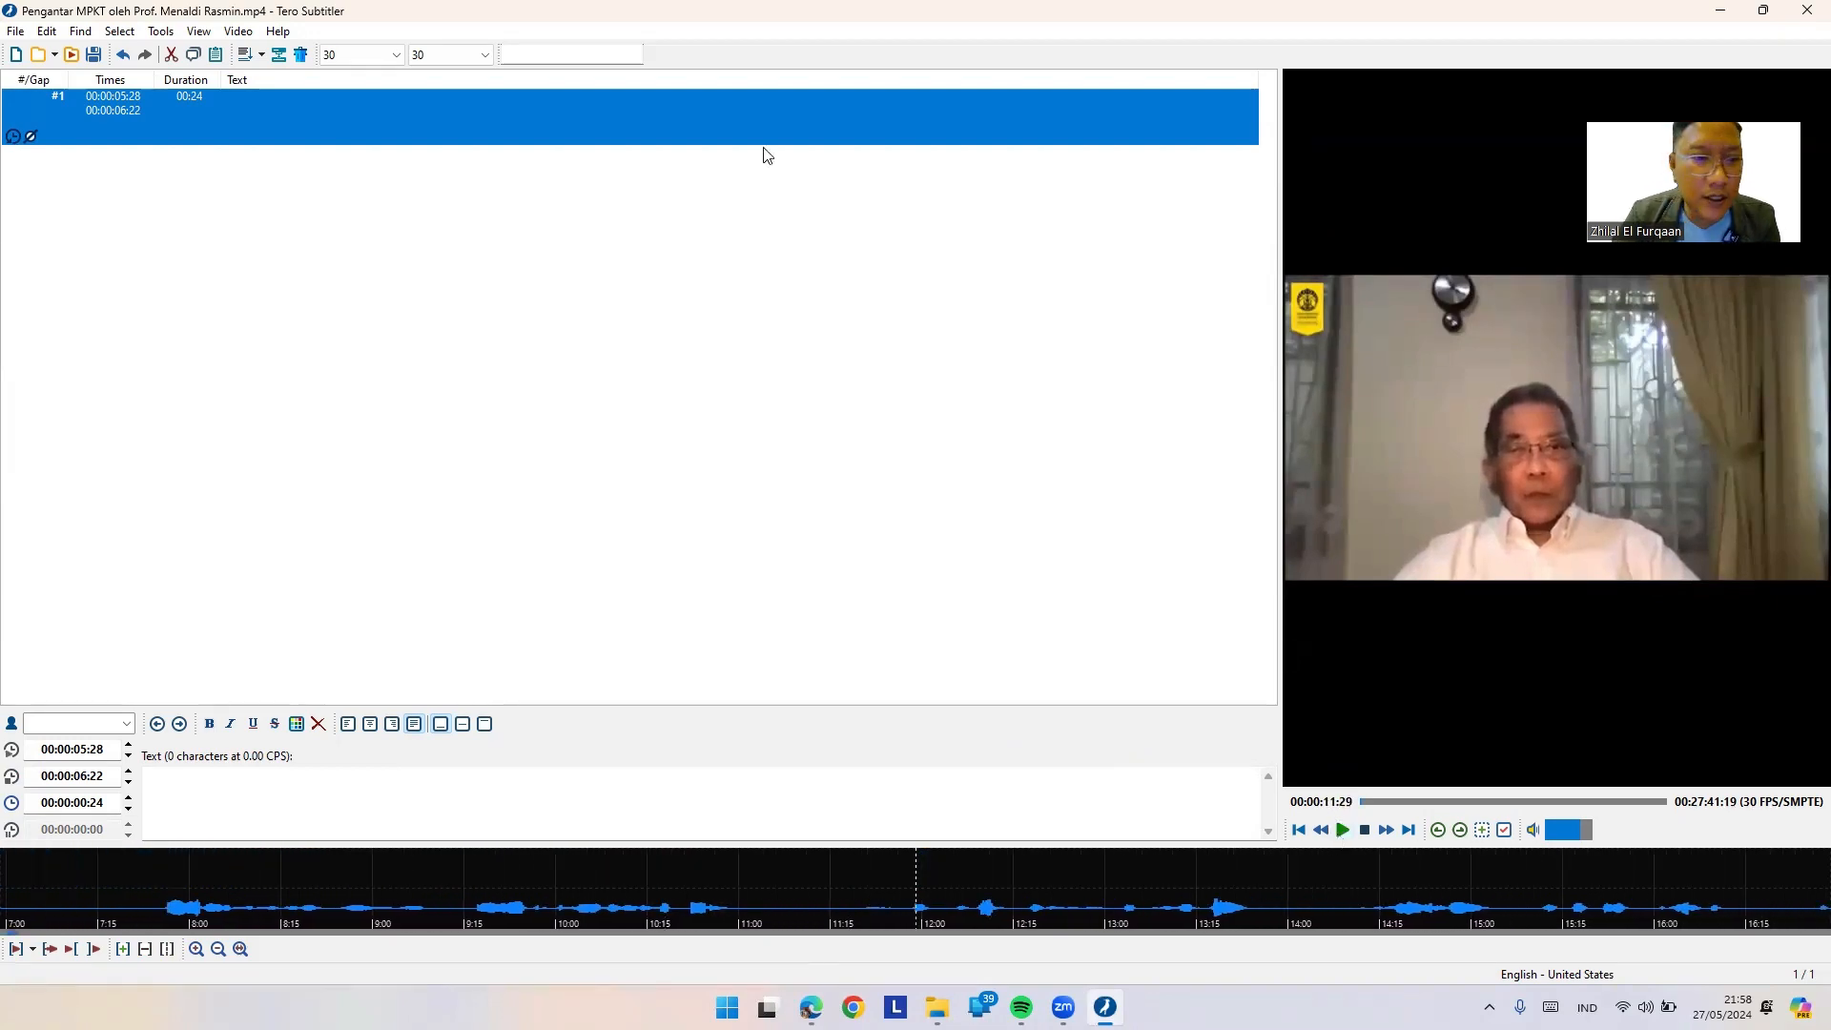
{"action": "left_click", "coordinate": [252, 798]}
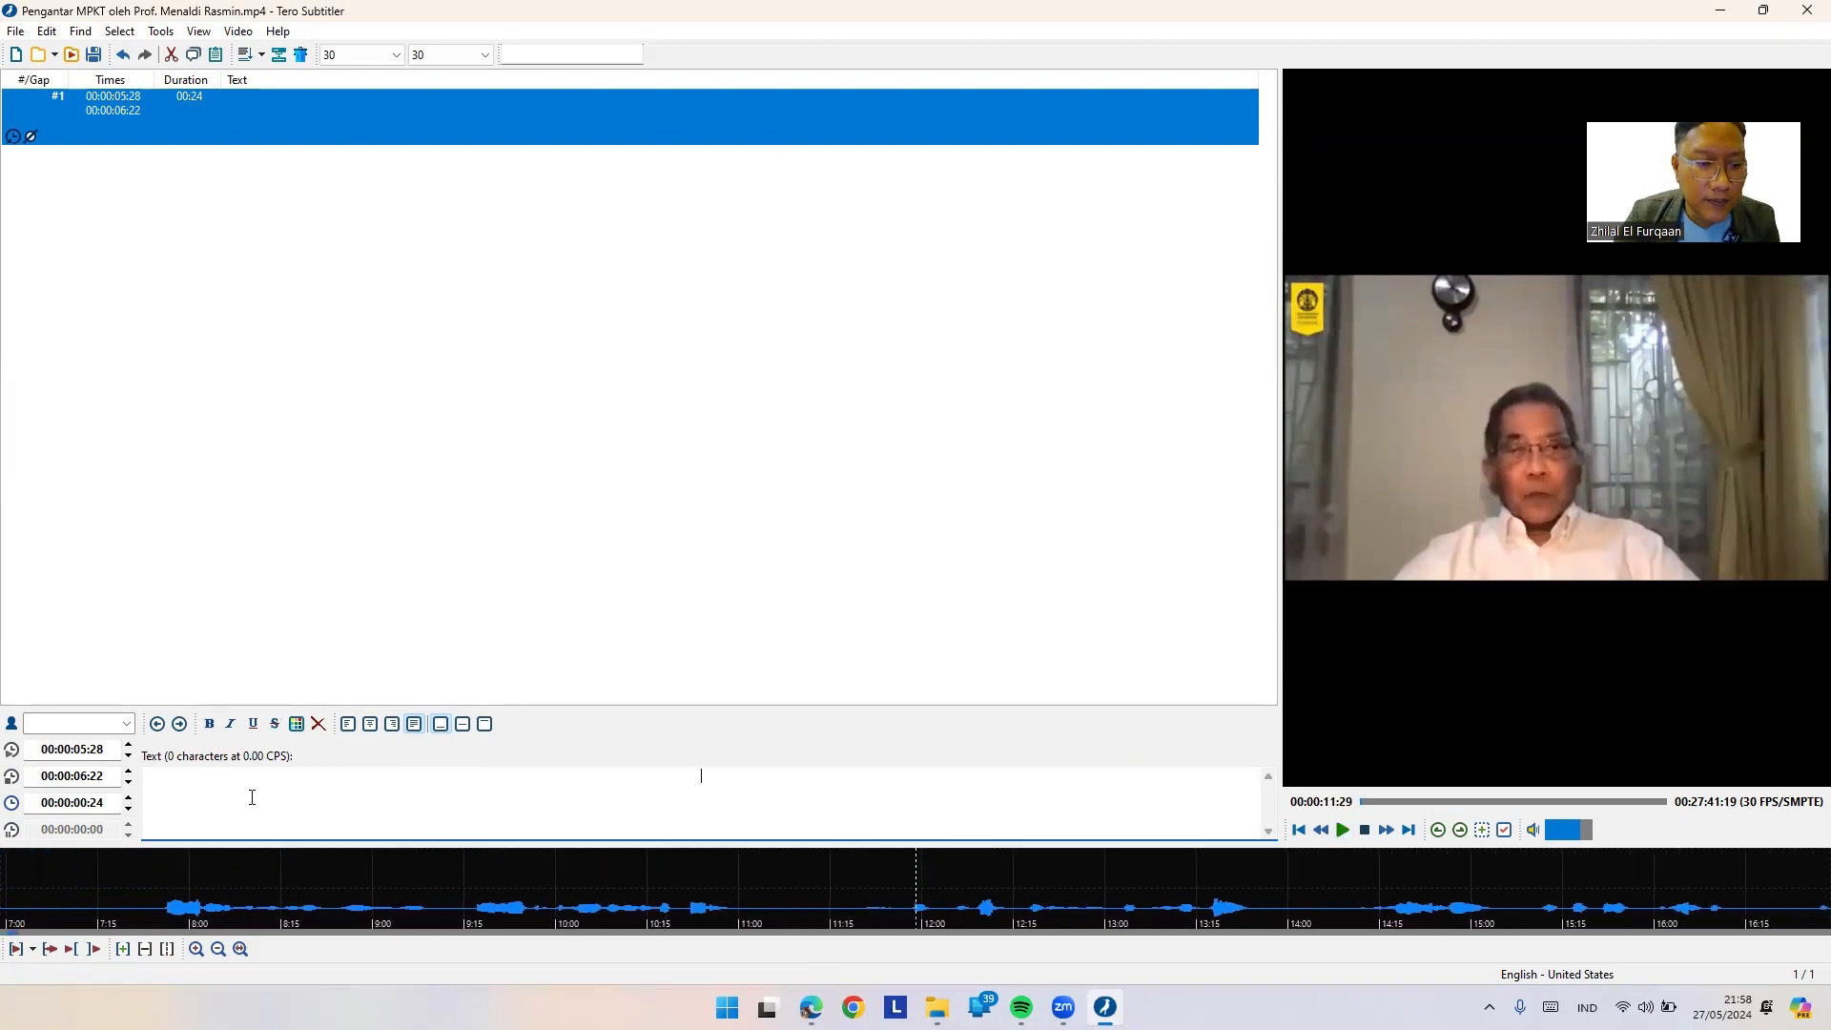
{"action": "type", "text": "Se"}
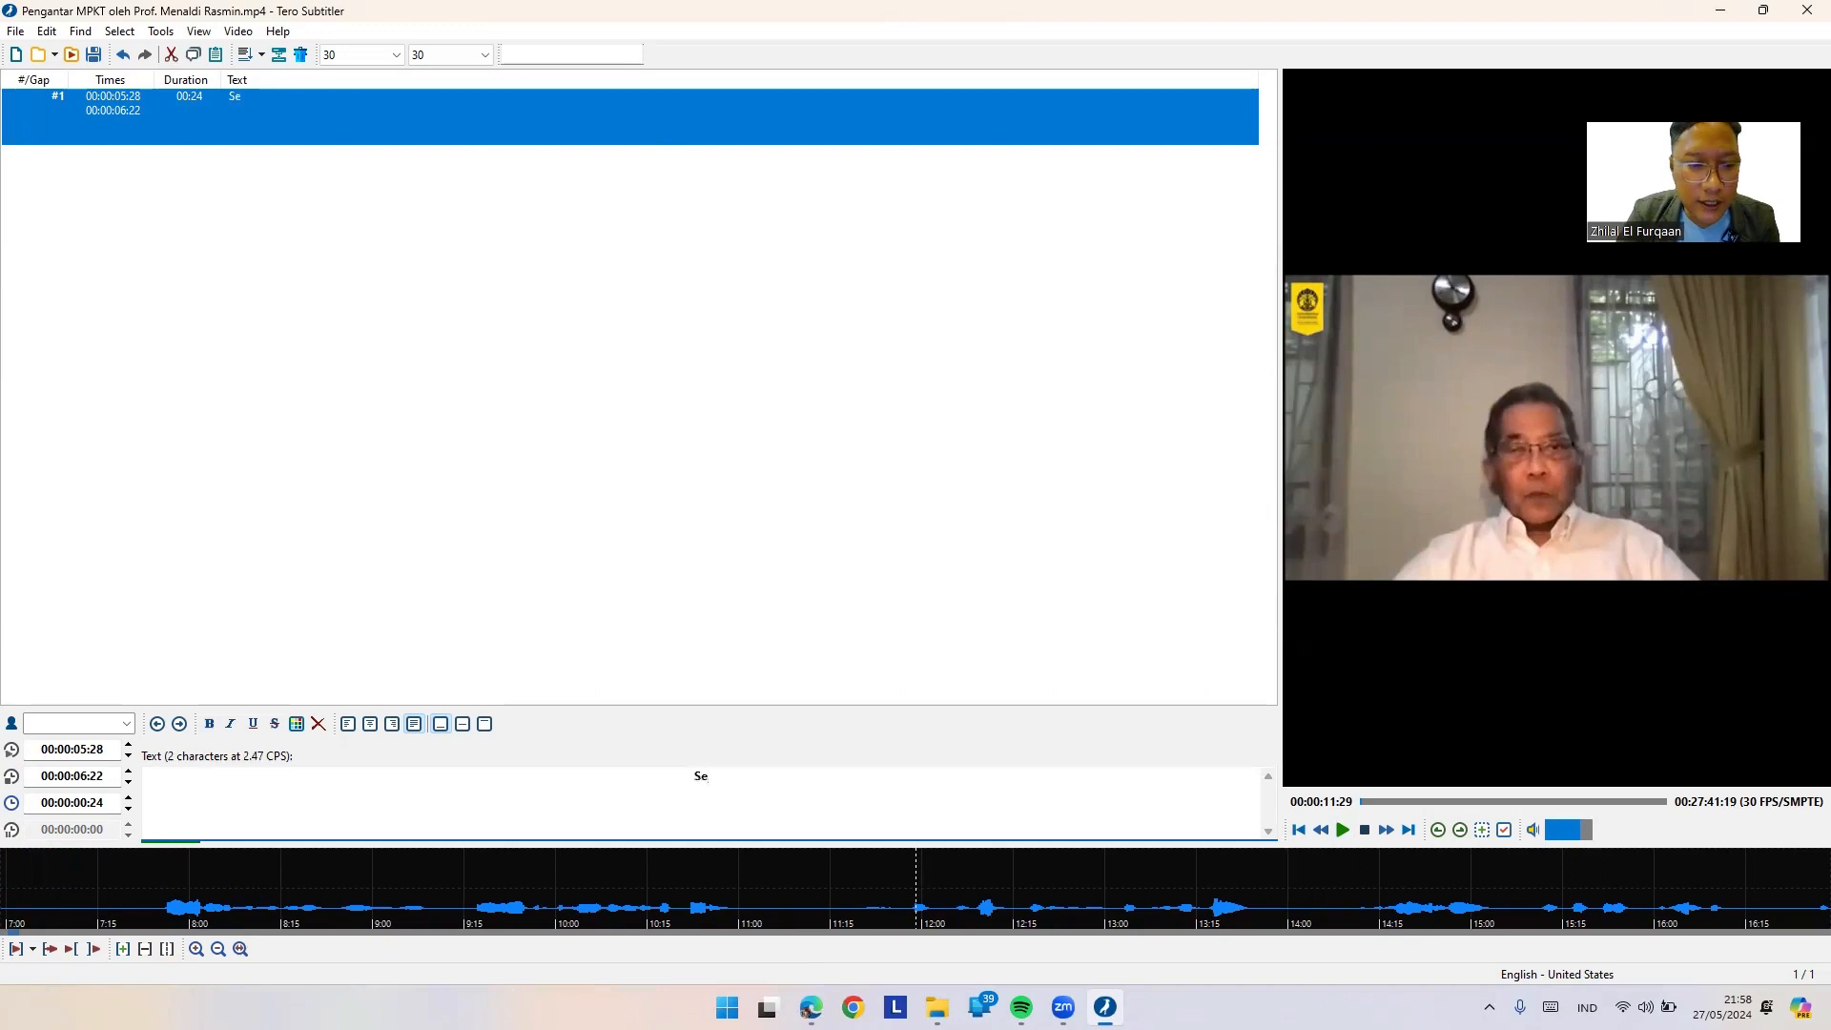
{"action": "type", "text": "lamat berjumpa."}
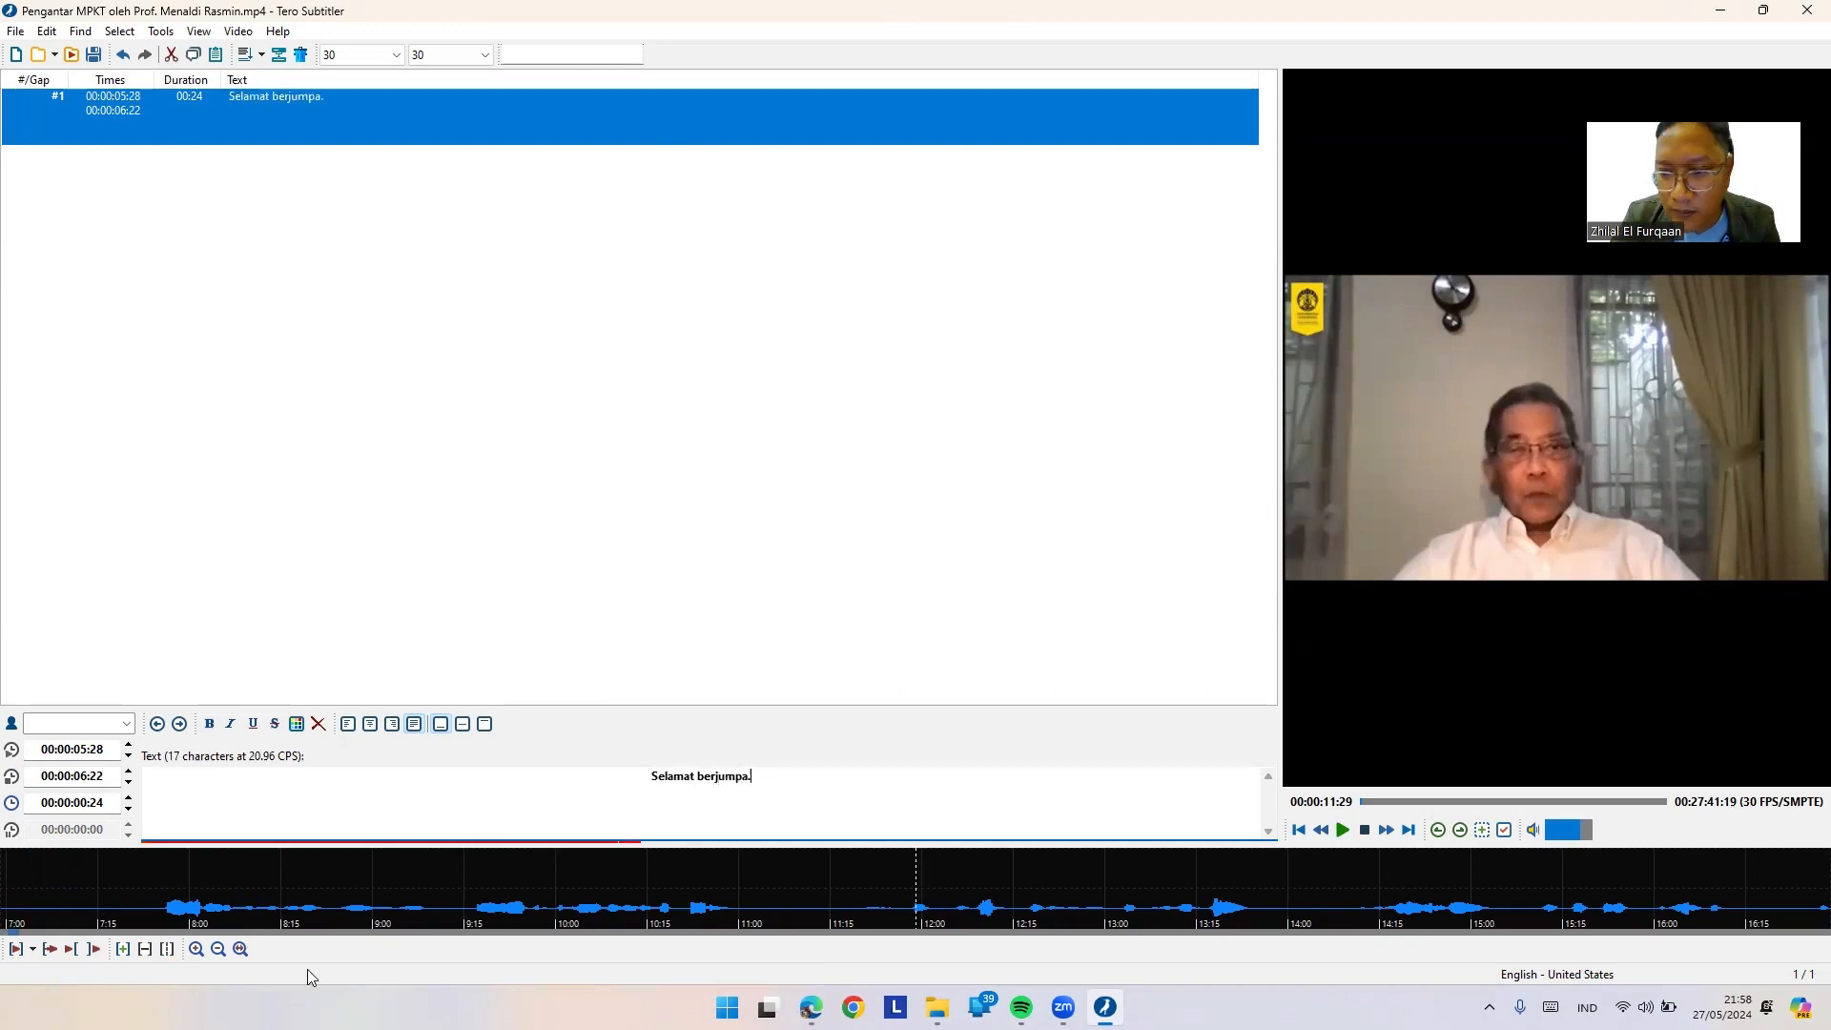
Step: Adjust the waveform zoom and replay the video from the first subtitle
{"action": "left_click", "coordinate": [219, 951]}
{"action": "left_click", "coordinate": [218, 951]}
{"action": "left_click", "coordinate": [196, 951]}
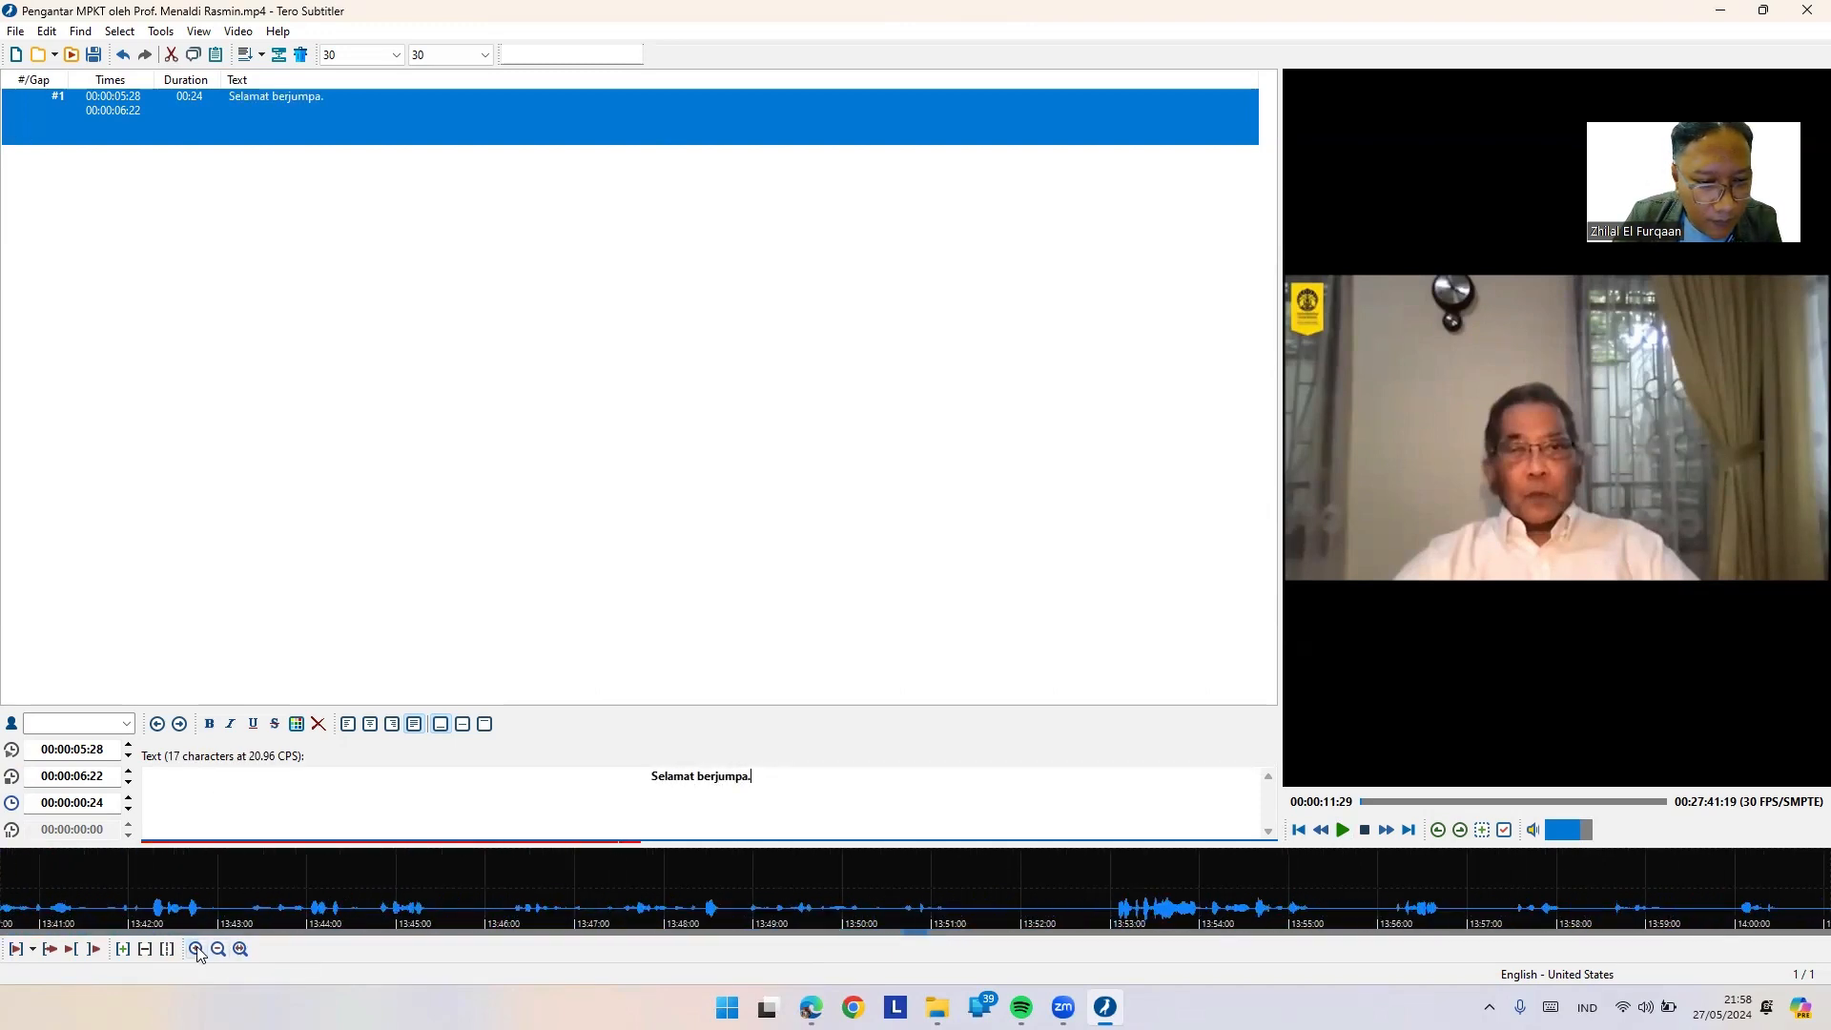
{"action": "double_click", "coordinate": [258, 116]}
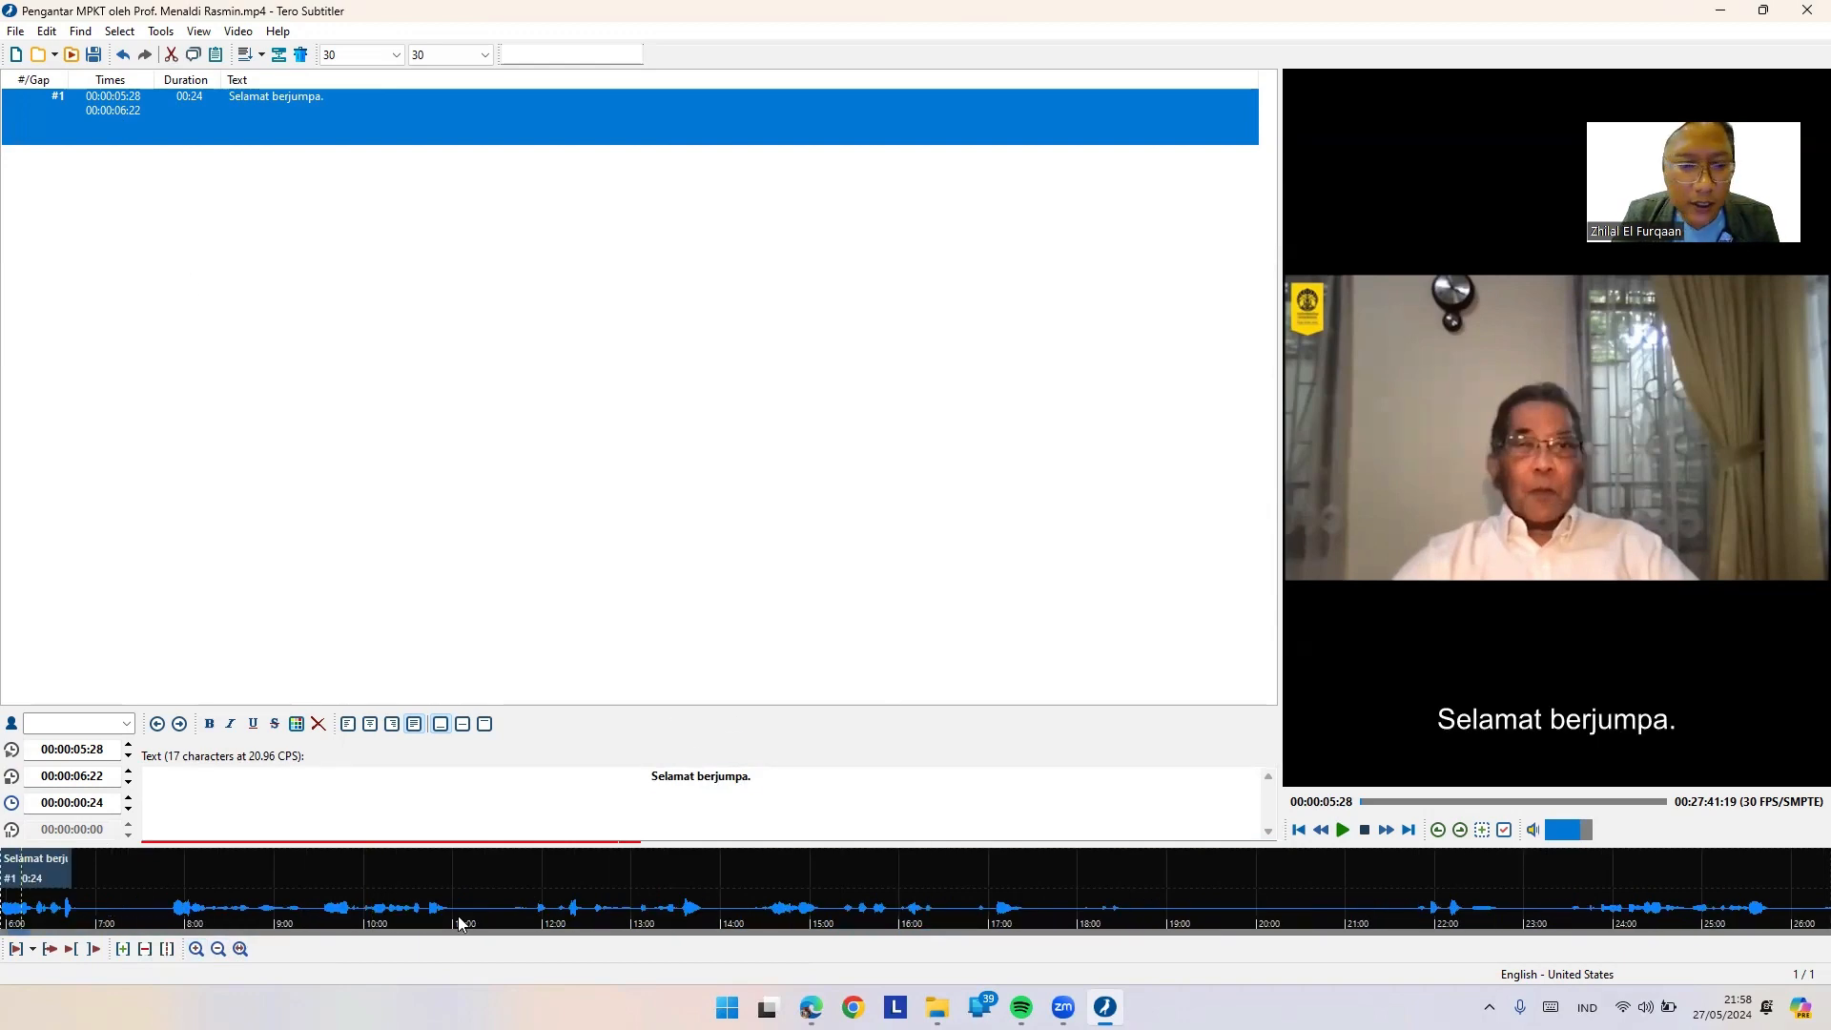
{"action": "right_click", "coordinate": [1465, 590]}
{"action": "left_click", "coordinate": [1479, 600]}
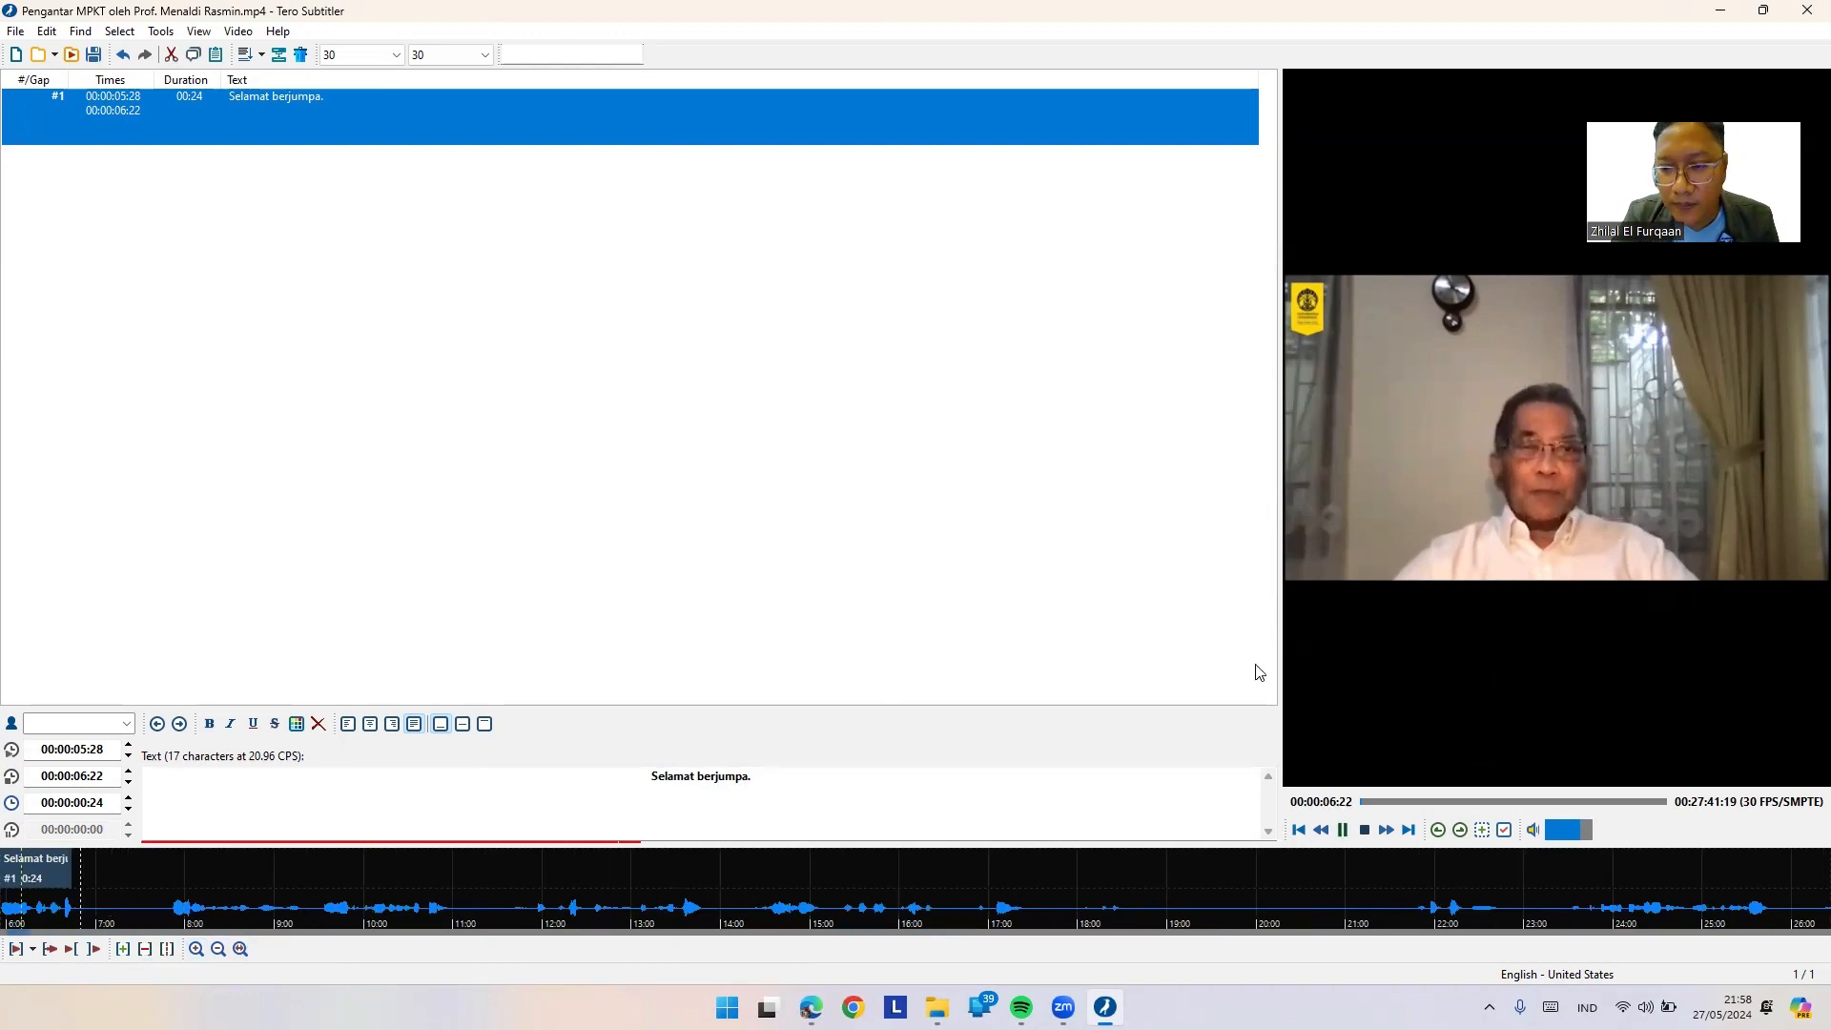
Step: Create a second subtitle entry from a newly marked speech span
{"action": "left_click_drag", "start_coordinate": [215, 910], "coordinate": [441, 911]}
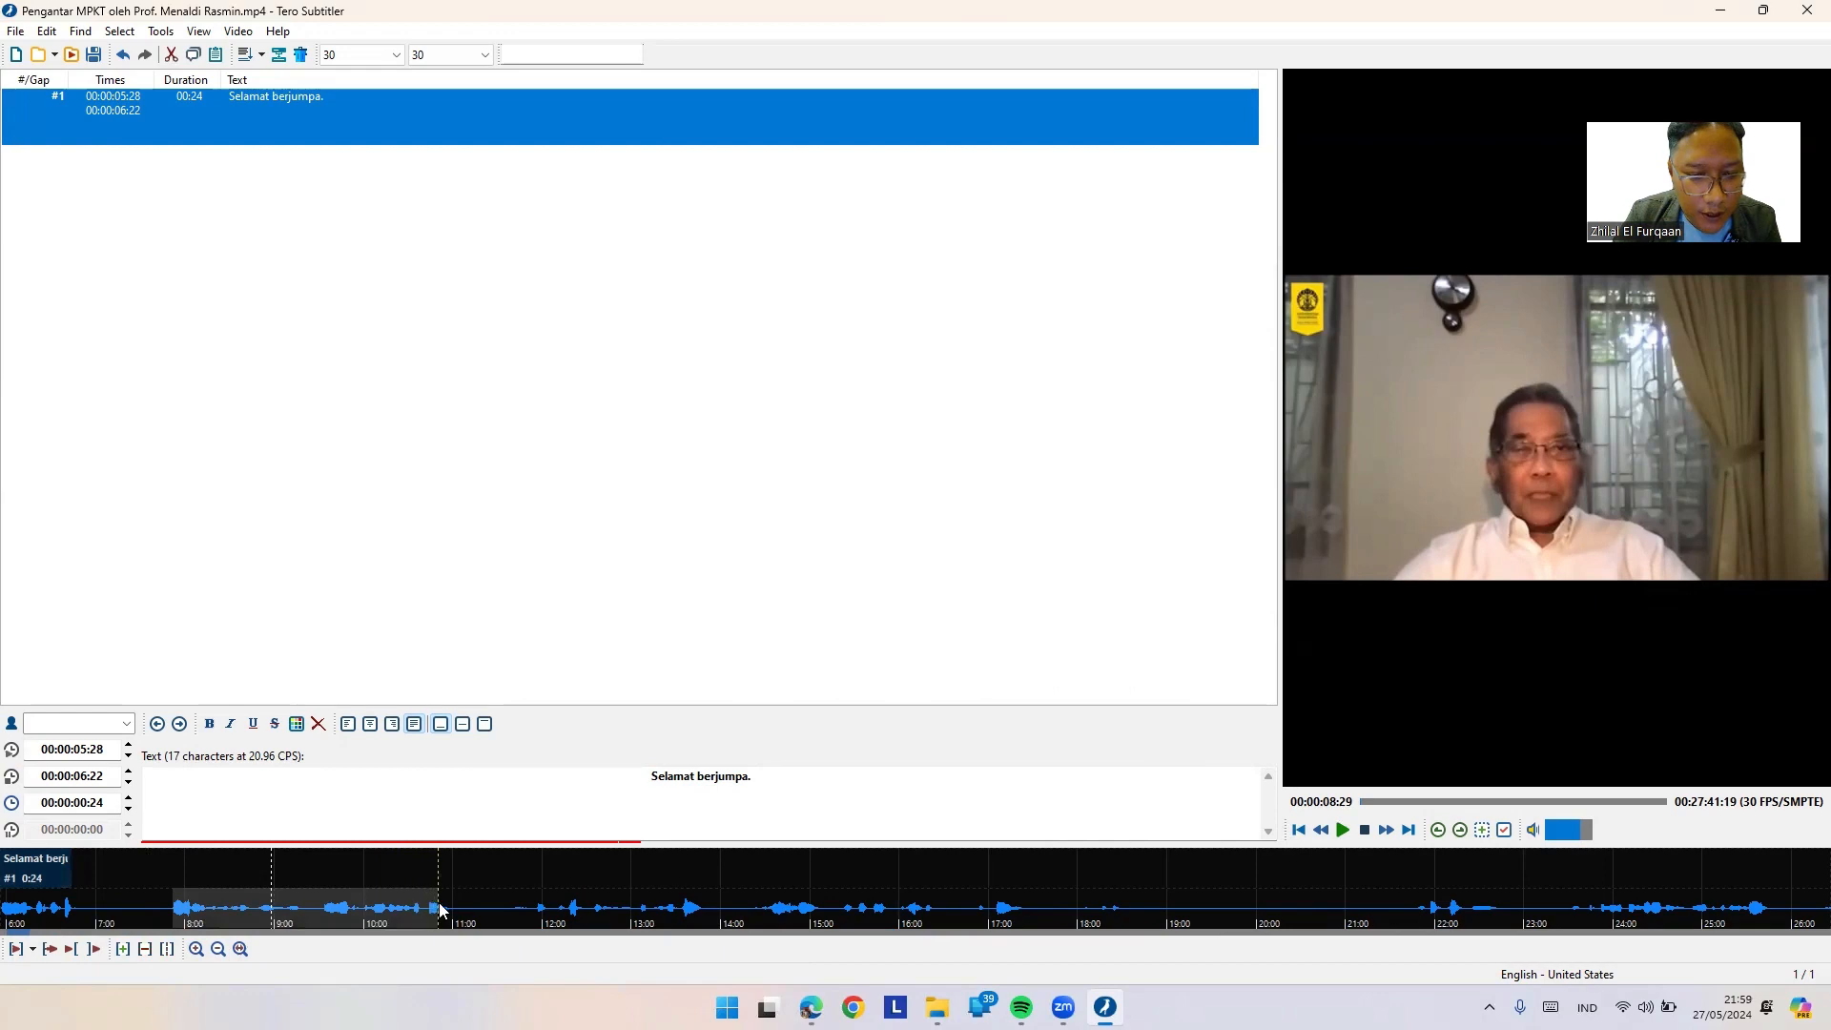
{"action": "right_click", "coordinate": [440, 910]}
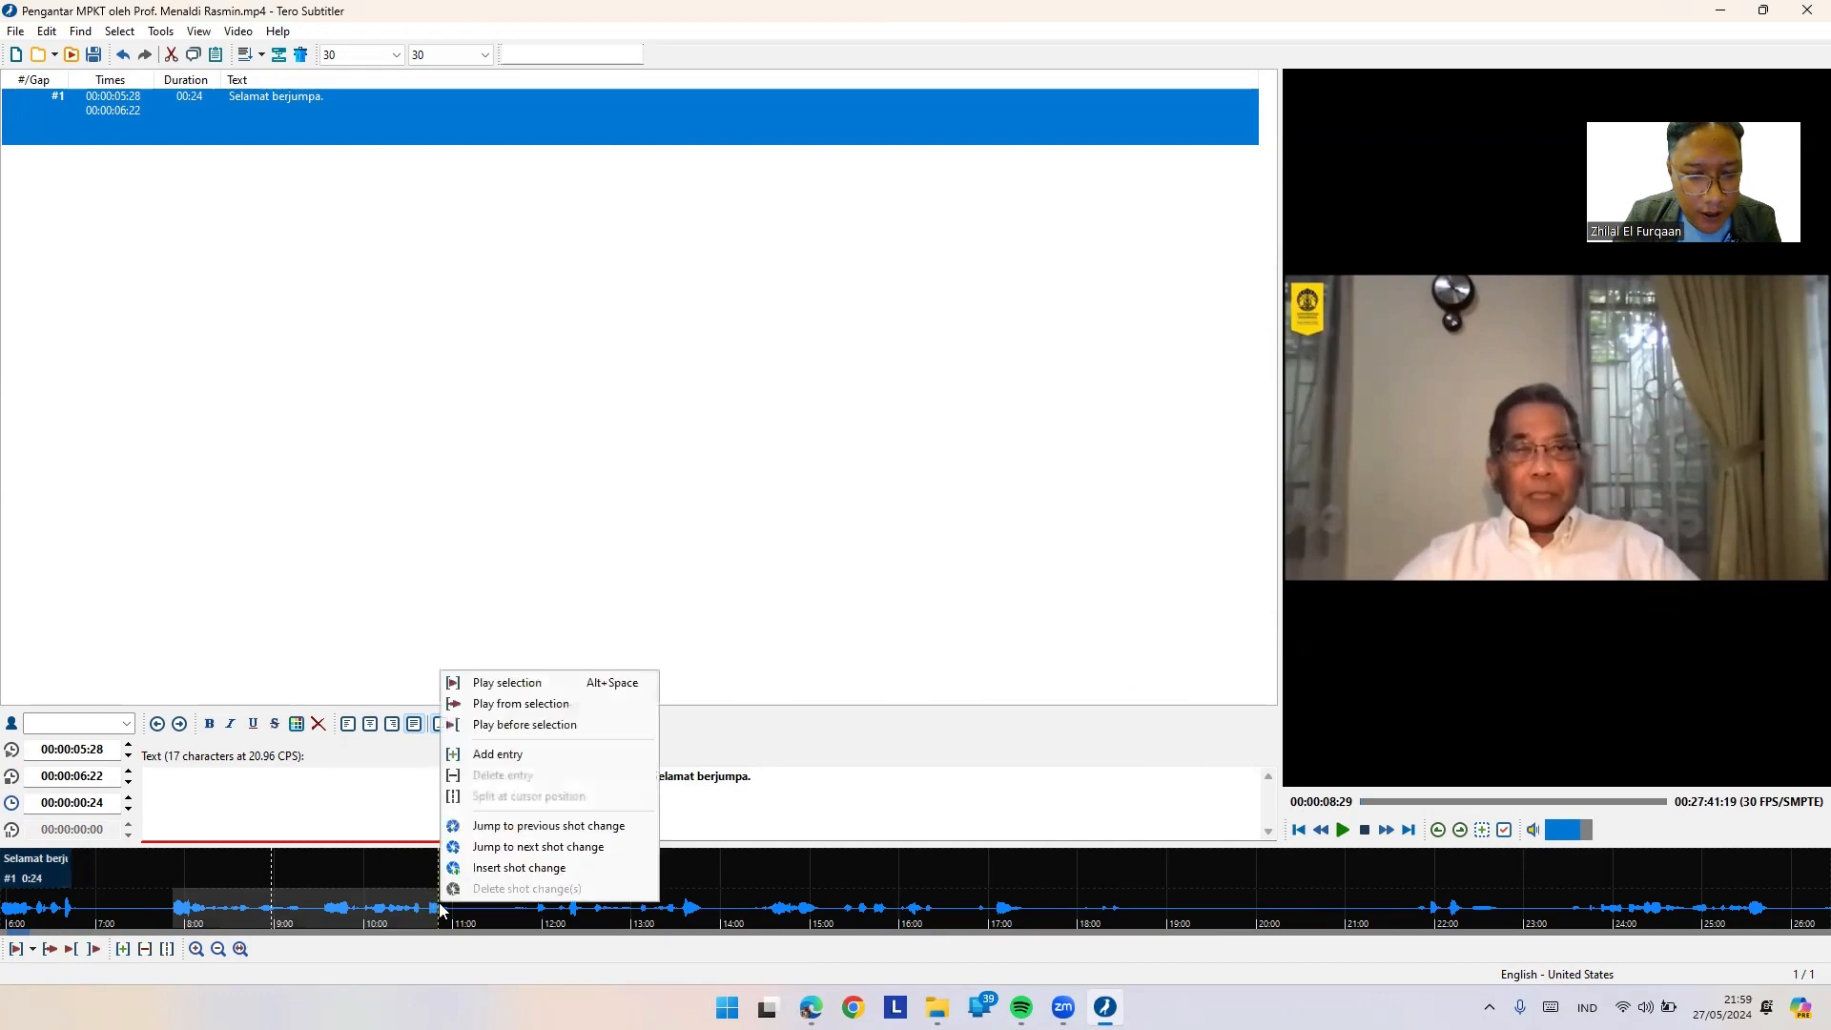
{"action": "left_click", "coordinate": [494, 755]}
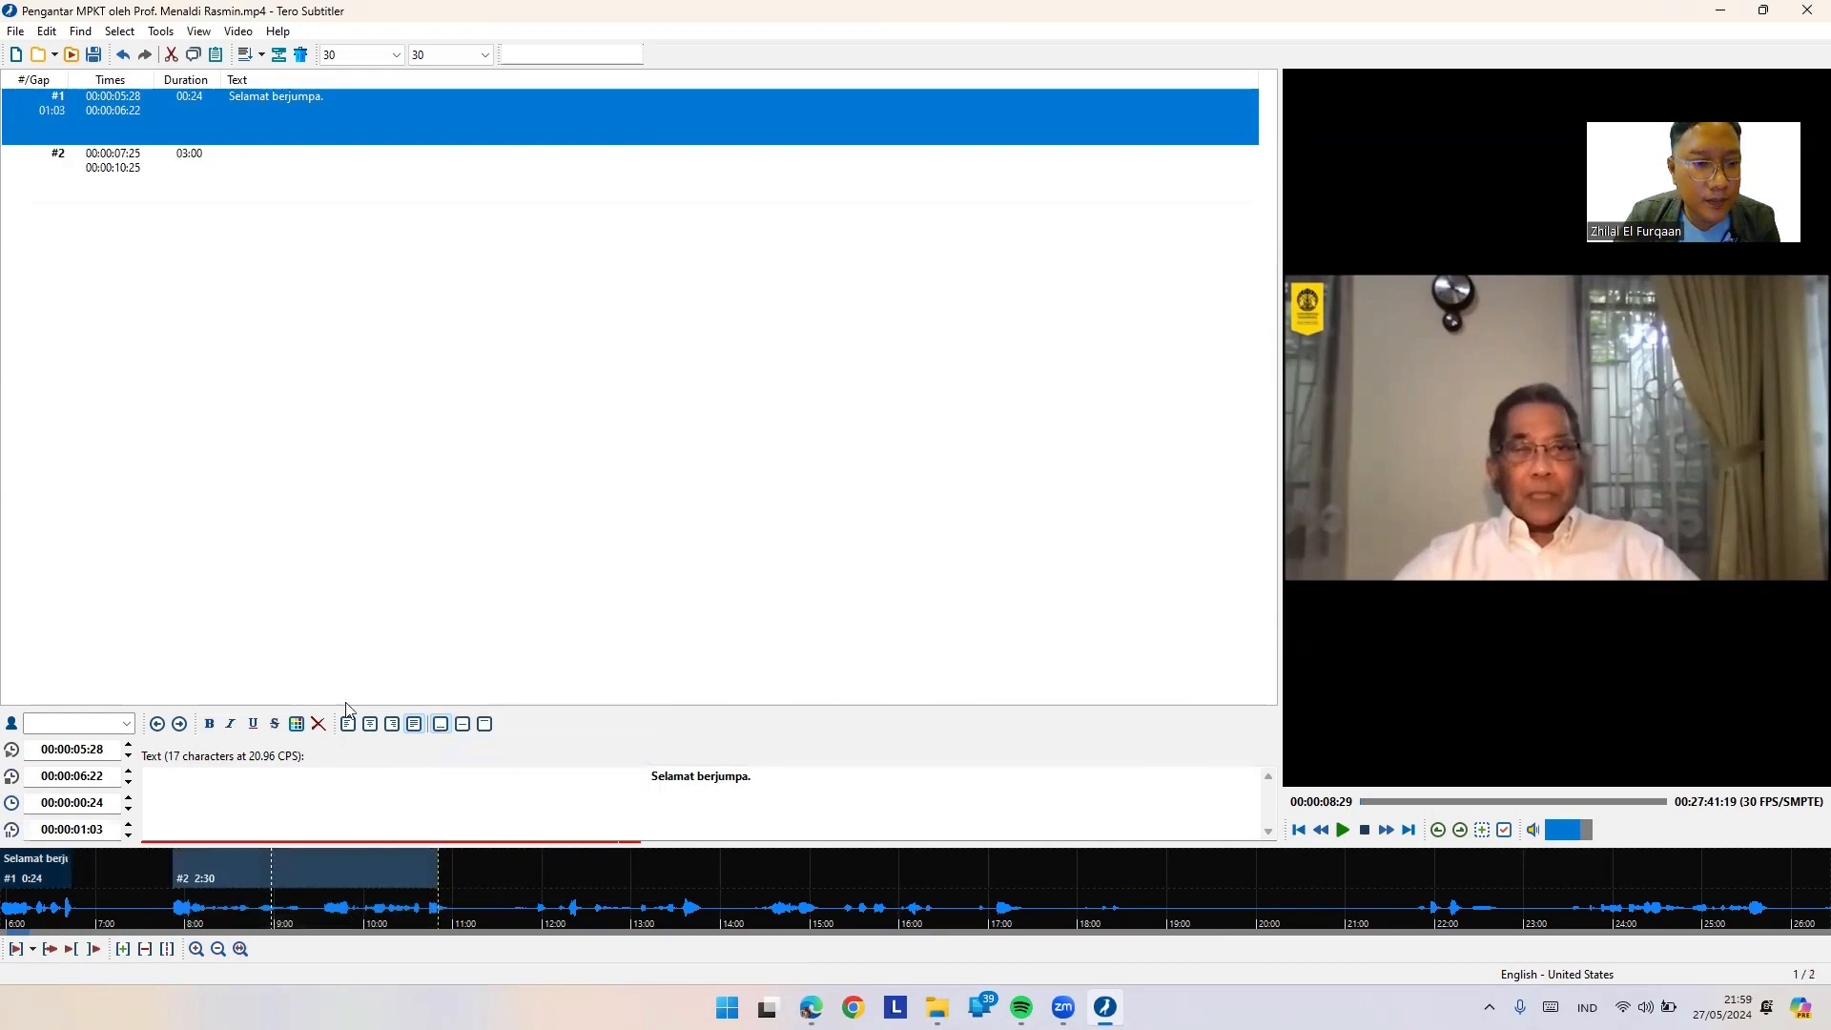
{"action": "left_click", "coordinate": [256, 174]}
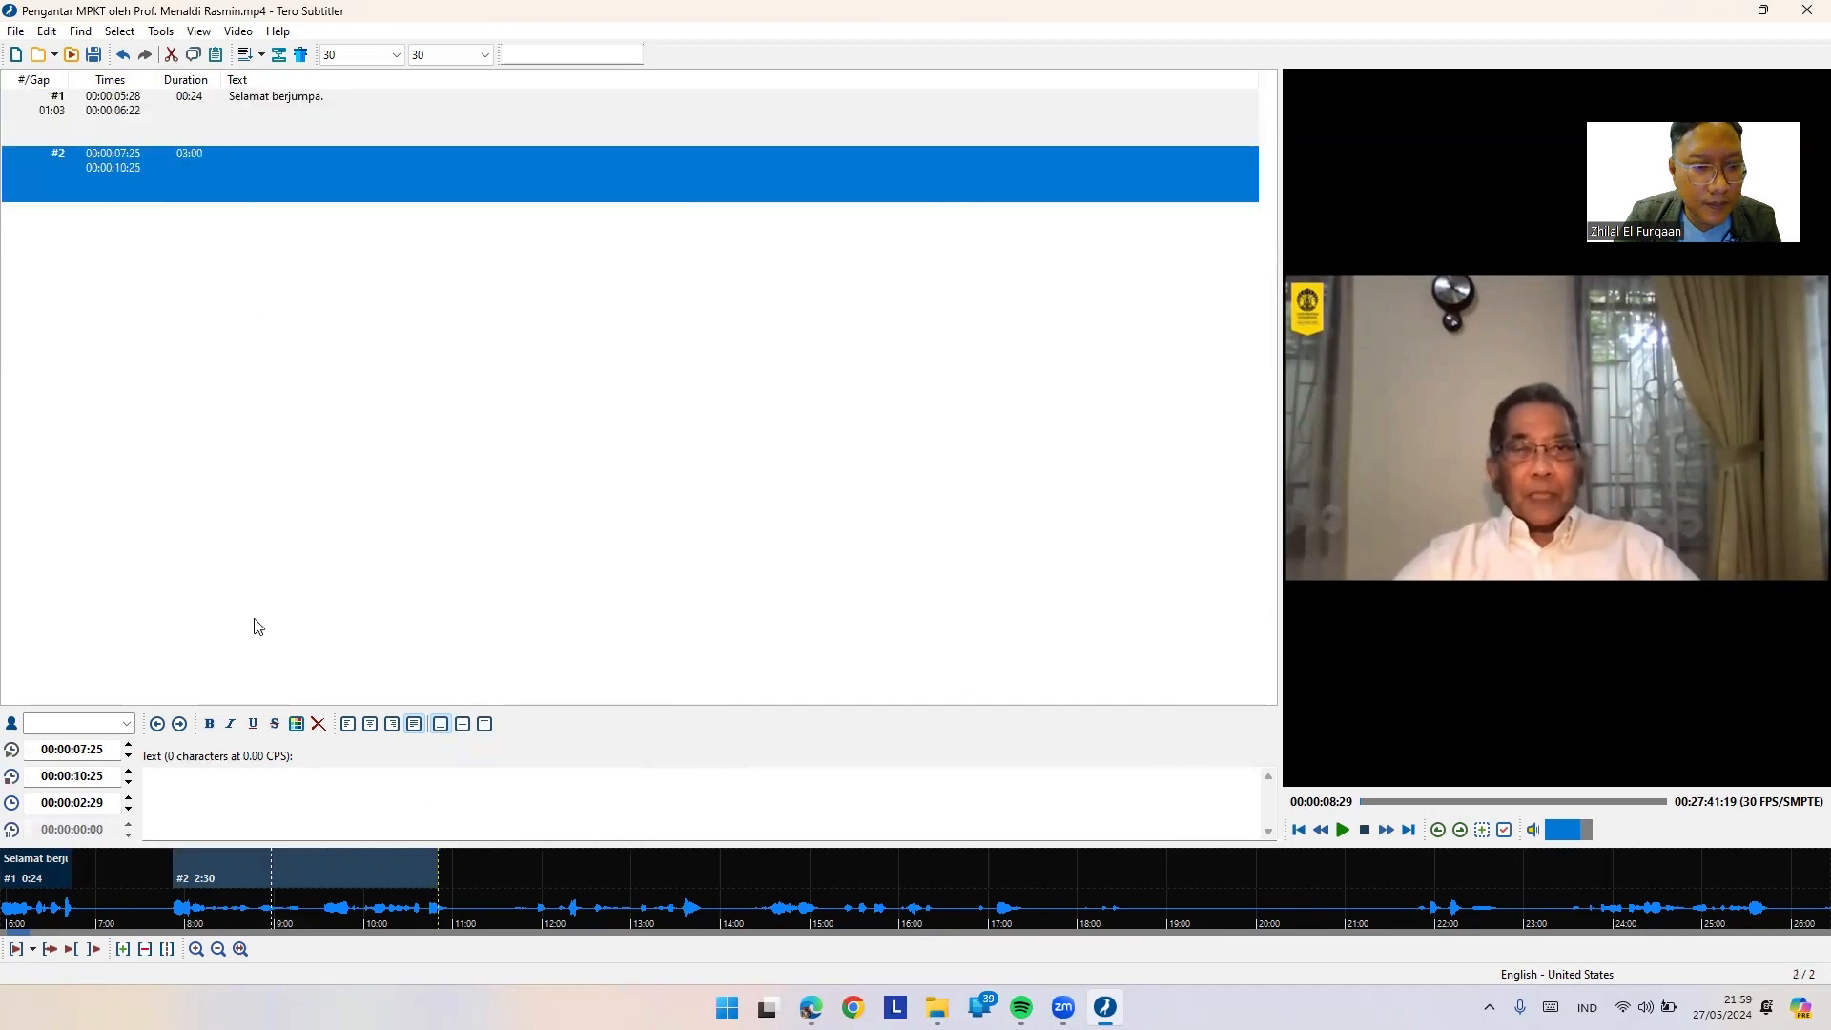
Step: Type the lecturer's self-introduction into entry #2, ending "dan saya bertemu dengan Anda sekarang"
{"action": "left_click", "coordinate": [169, 783]}
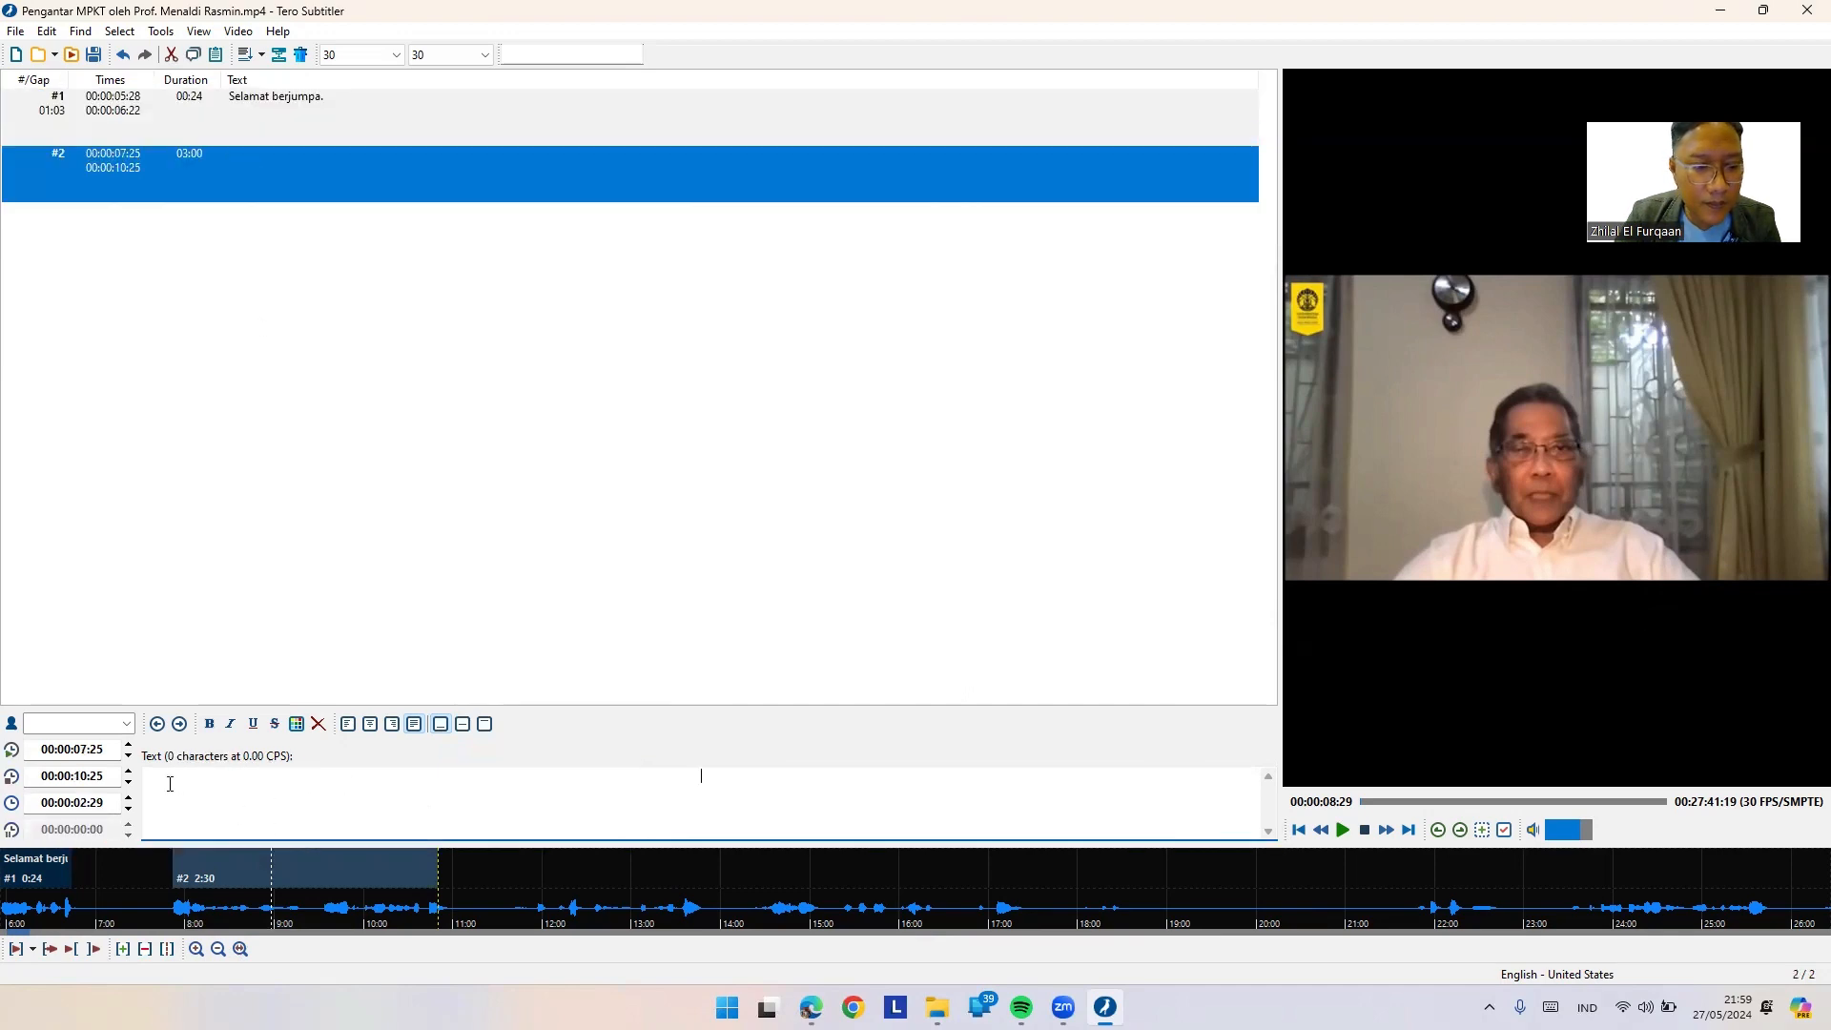
{"action": "type", "text": "Saya adala"}
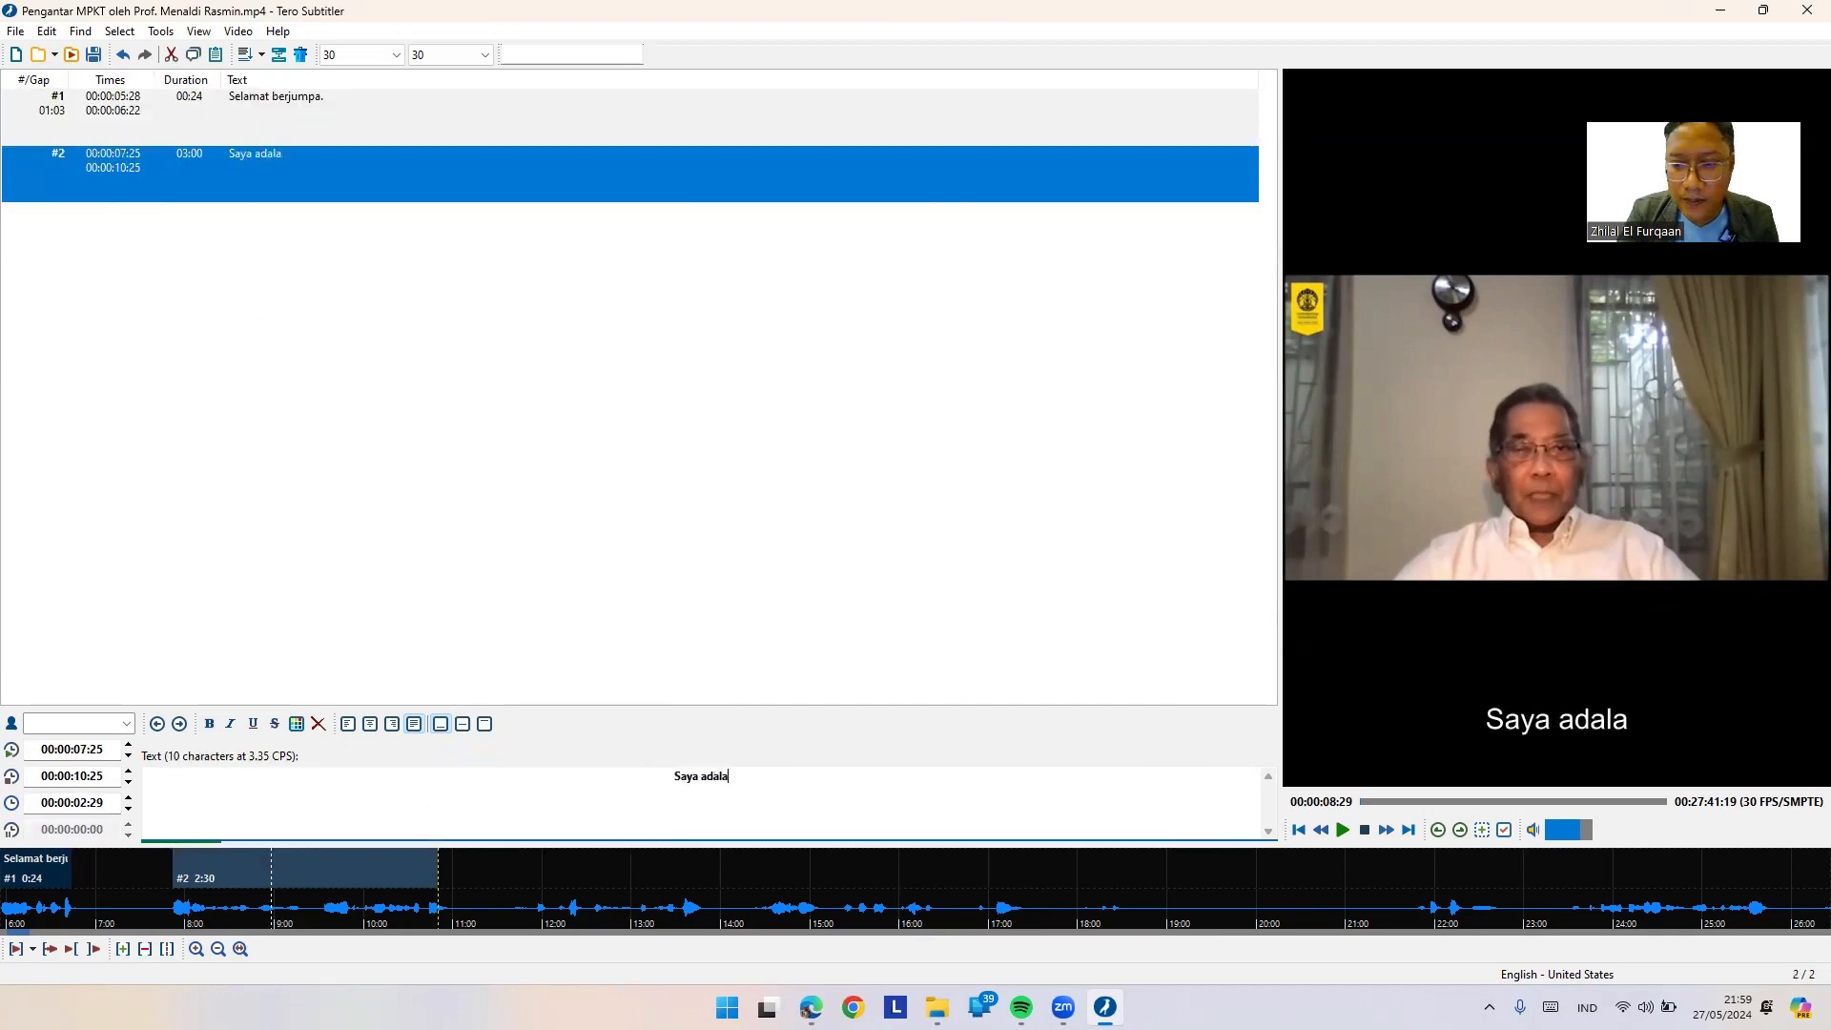
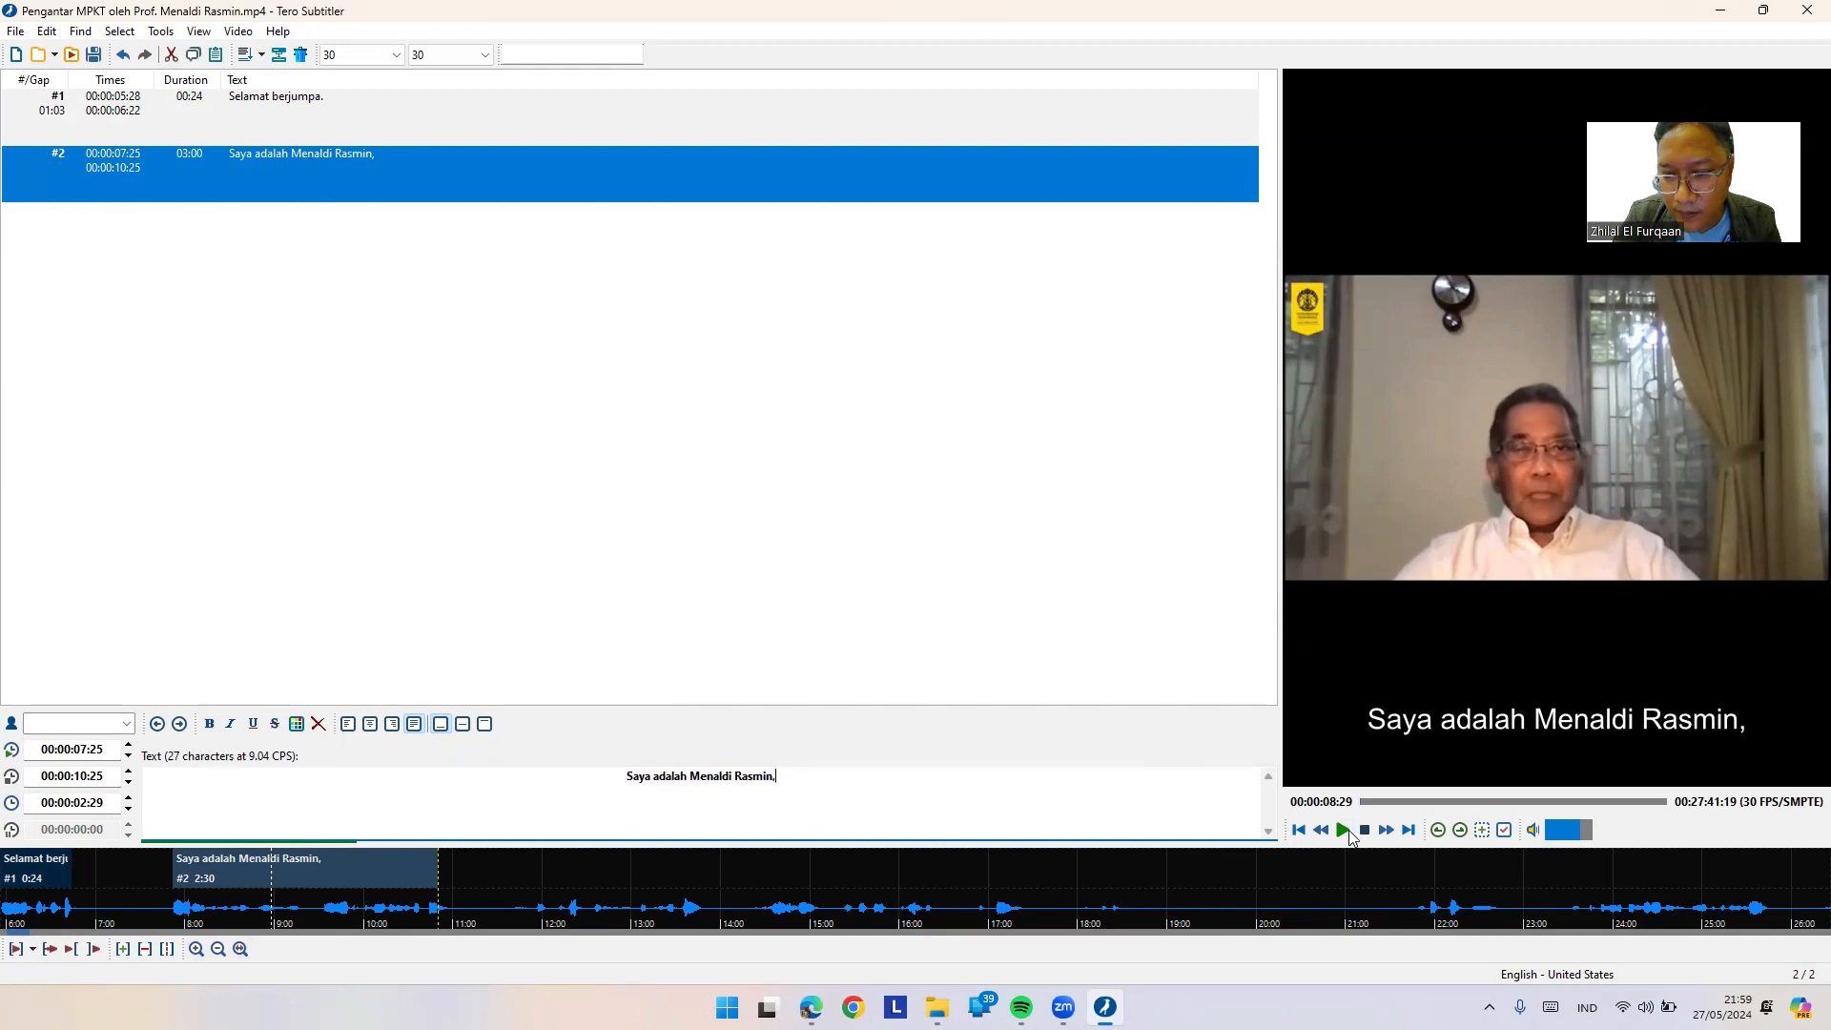
{"action": "left_click", "coordinate": [1346, 833]}
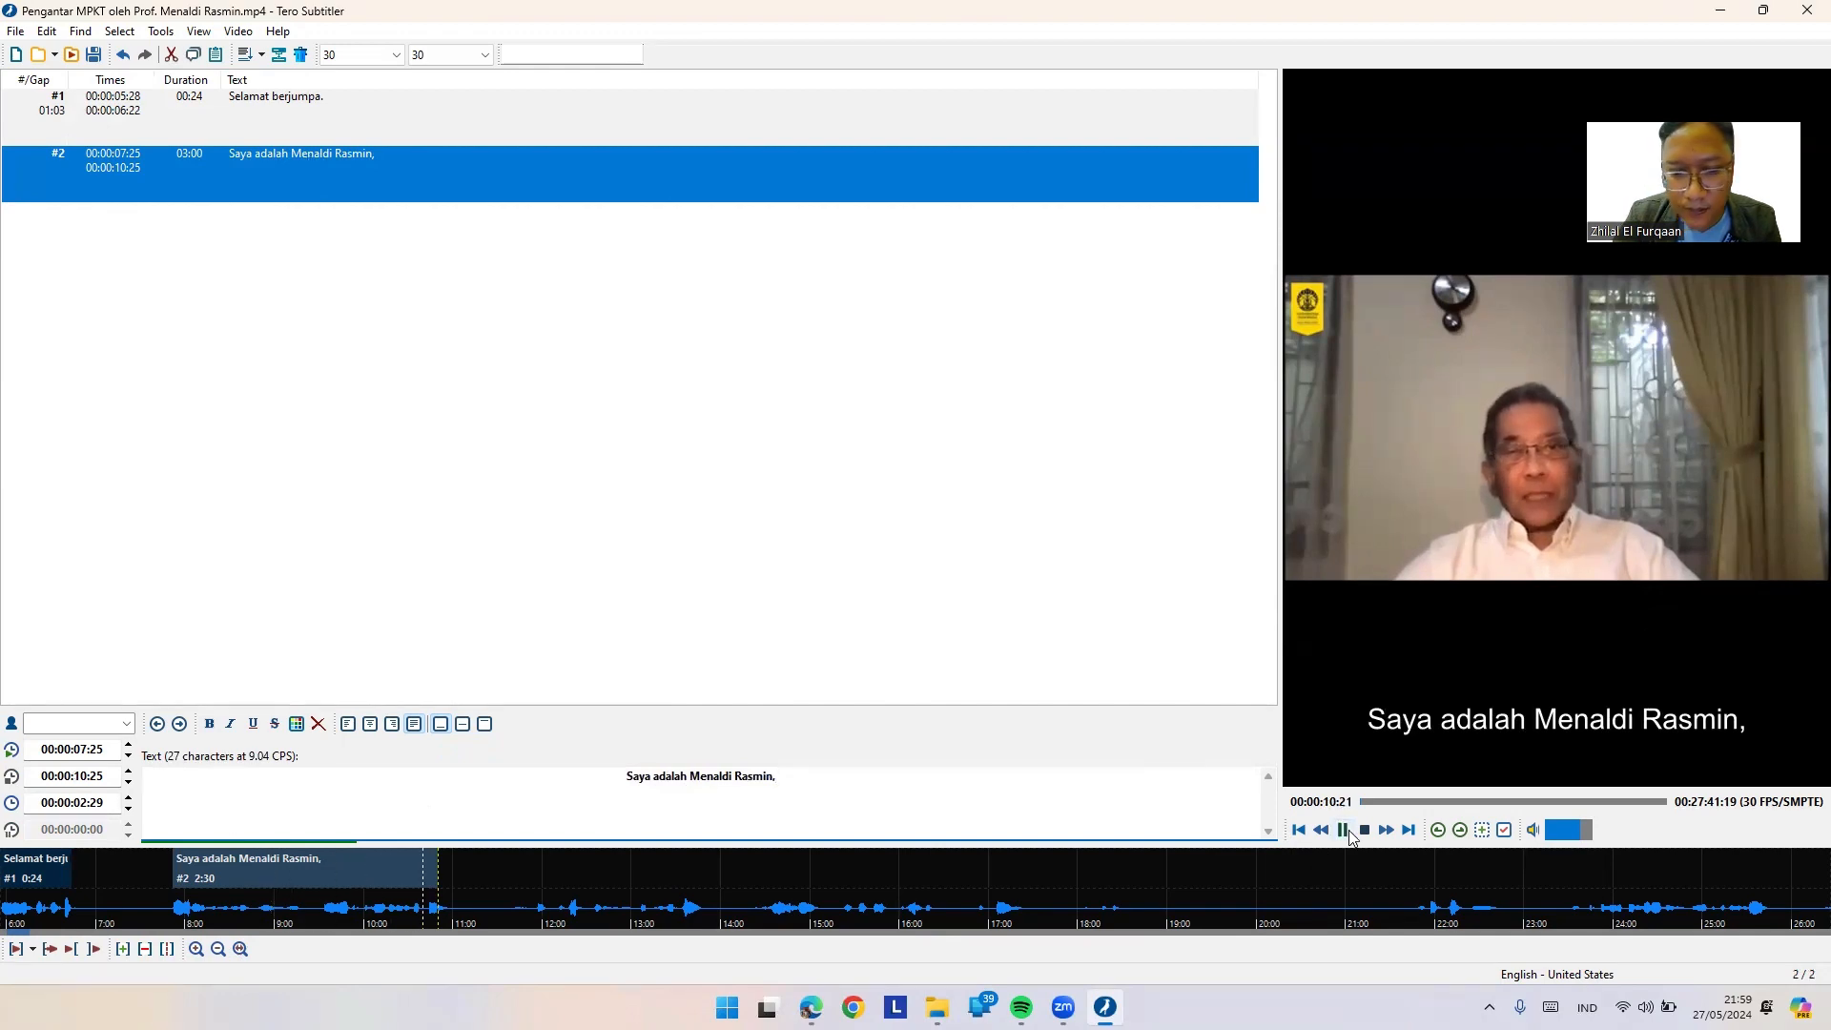
{"action": "left_click", "coordinate": [1347, 831]}
{"action": "type", "text": "dan saya bertemu dengan A"}
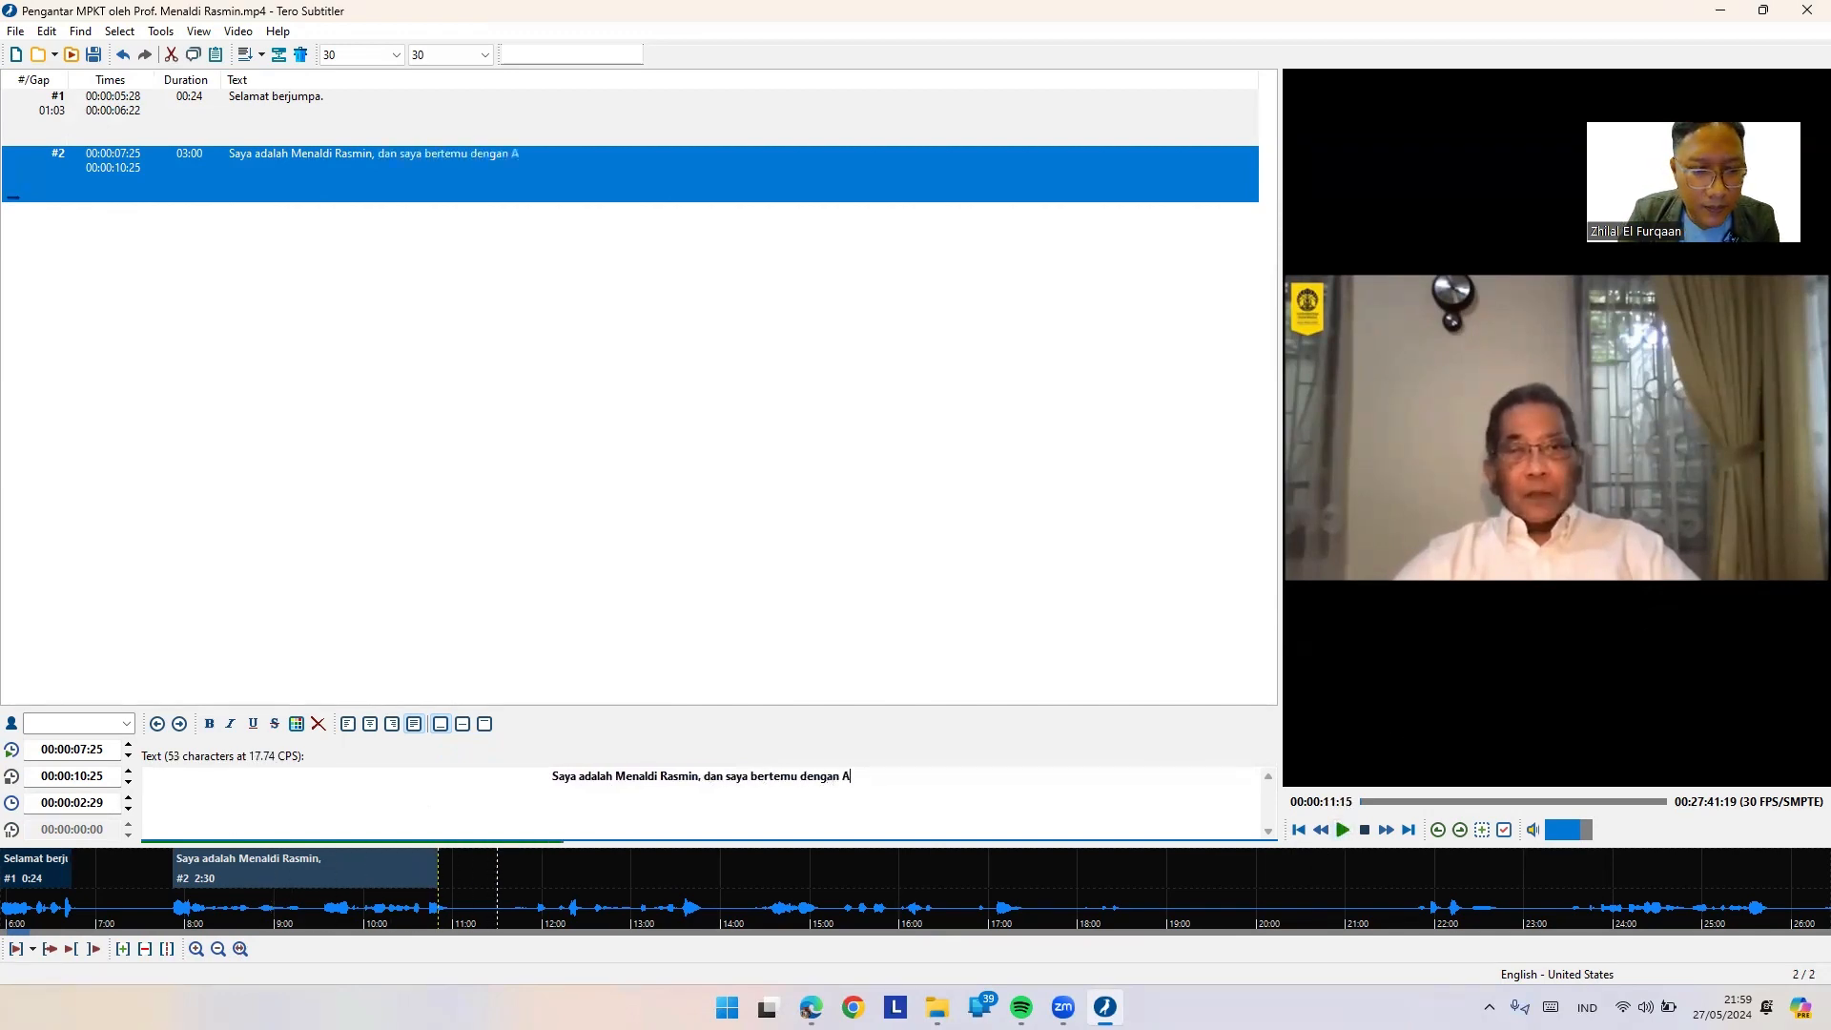
{"action": "type", "text": "nda sekarang"}
Step: Break entry #2 onto two lines before "dan" and extend its end to 00:00:11:06
{"action": "left_click", "coordinate": [670, 780]}
{"action": "key", "text": "BackSpace"}
{"action": "key", "text": "Return"}
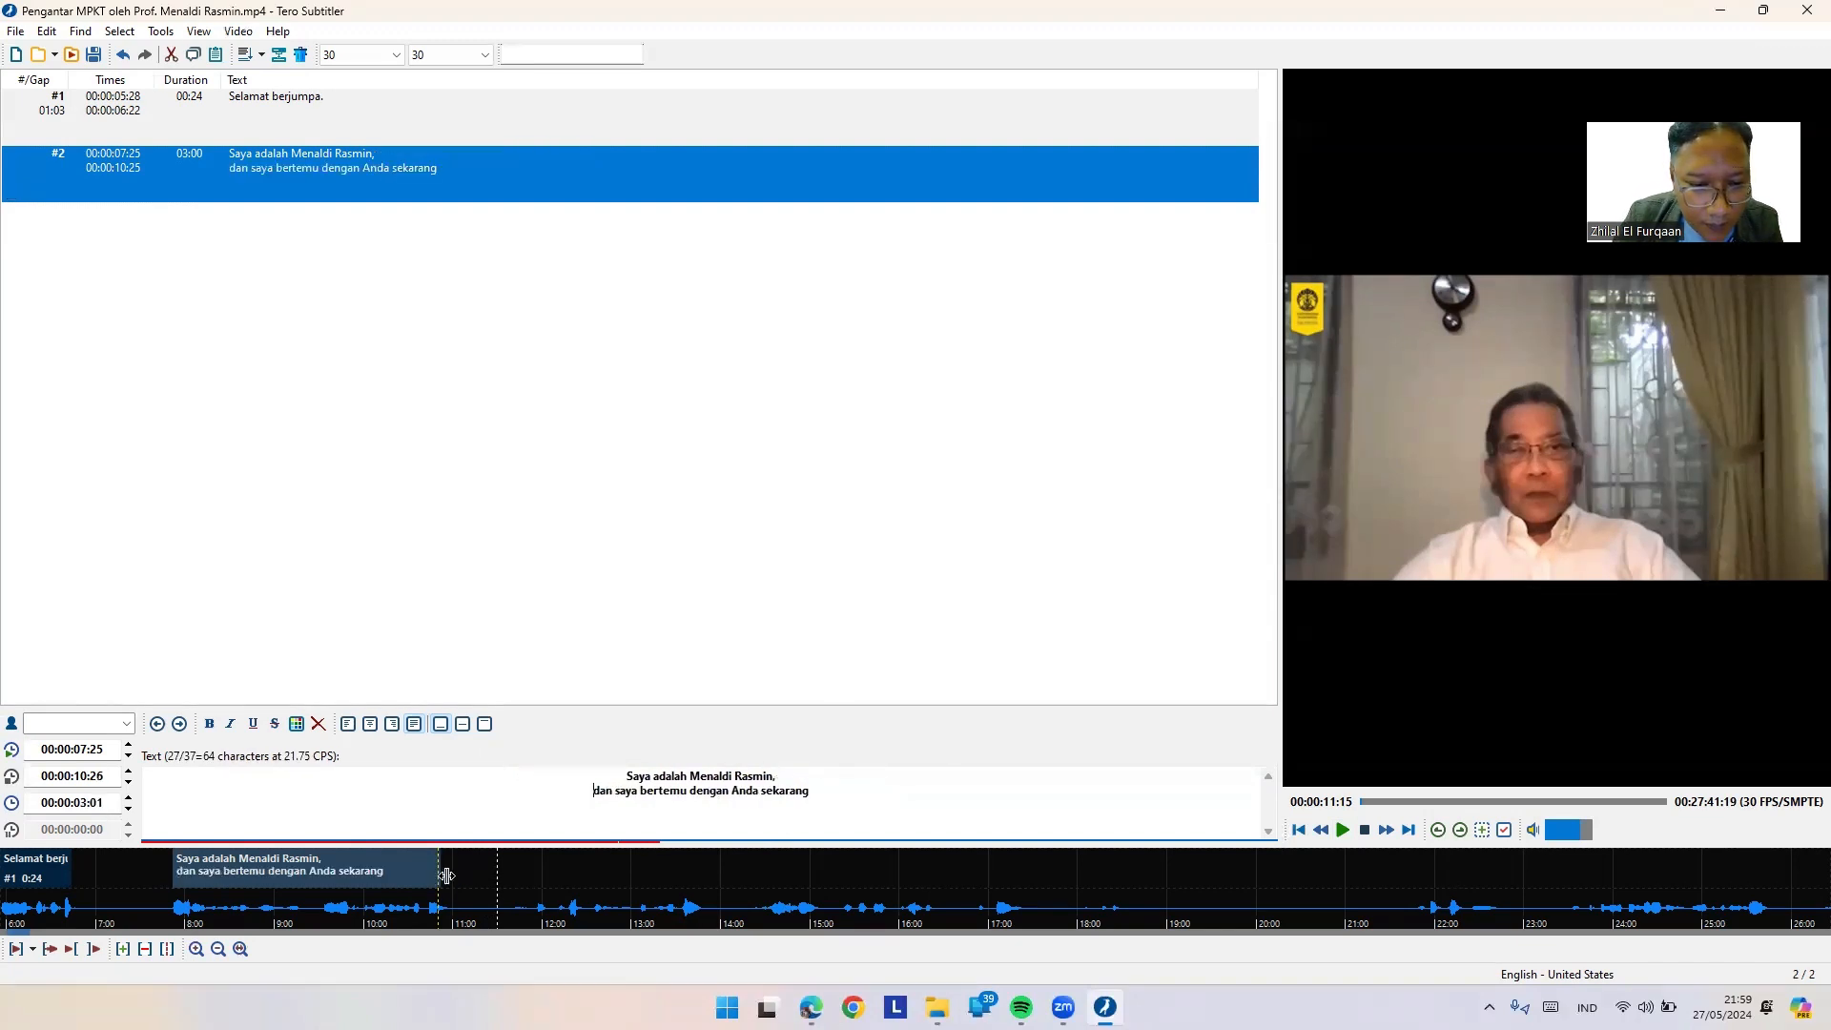
{"action": "left_click_drag", "start_coordinate": [440, 872], "coordinate": [449, 874]}
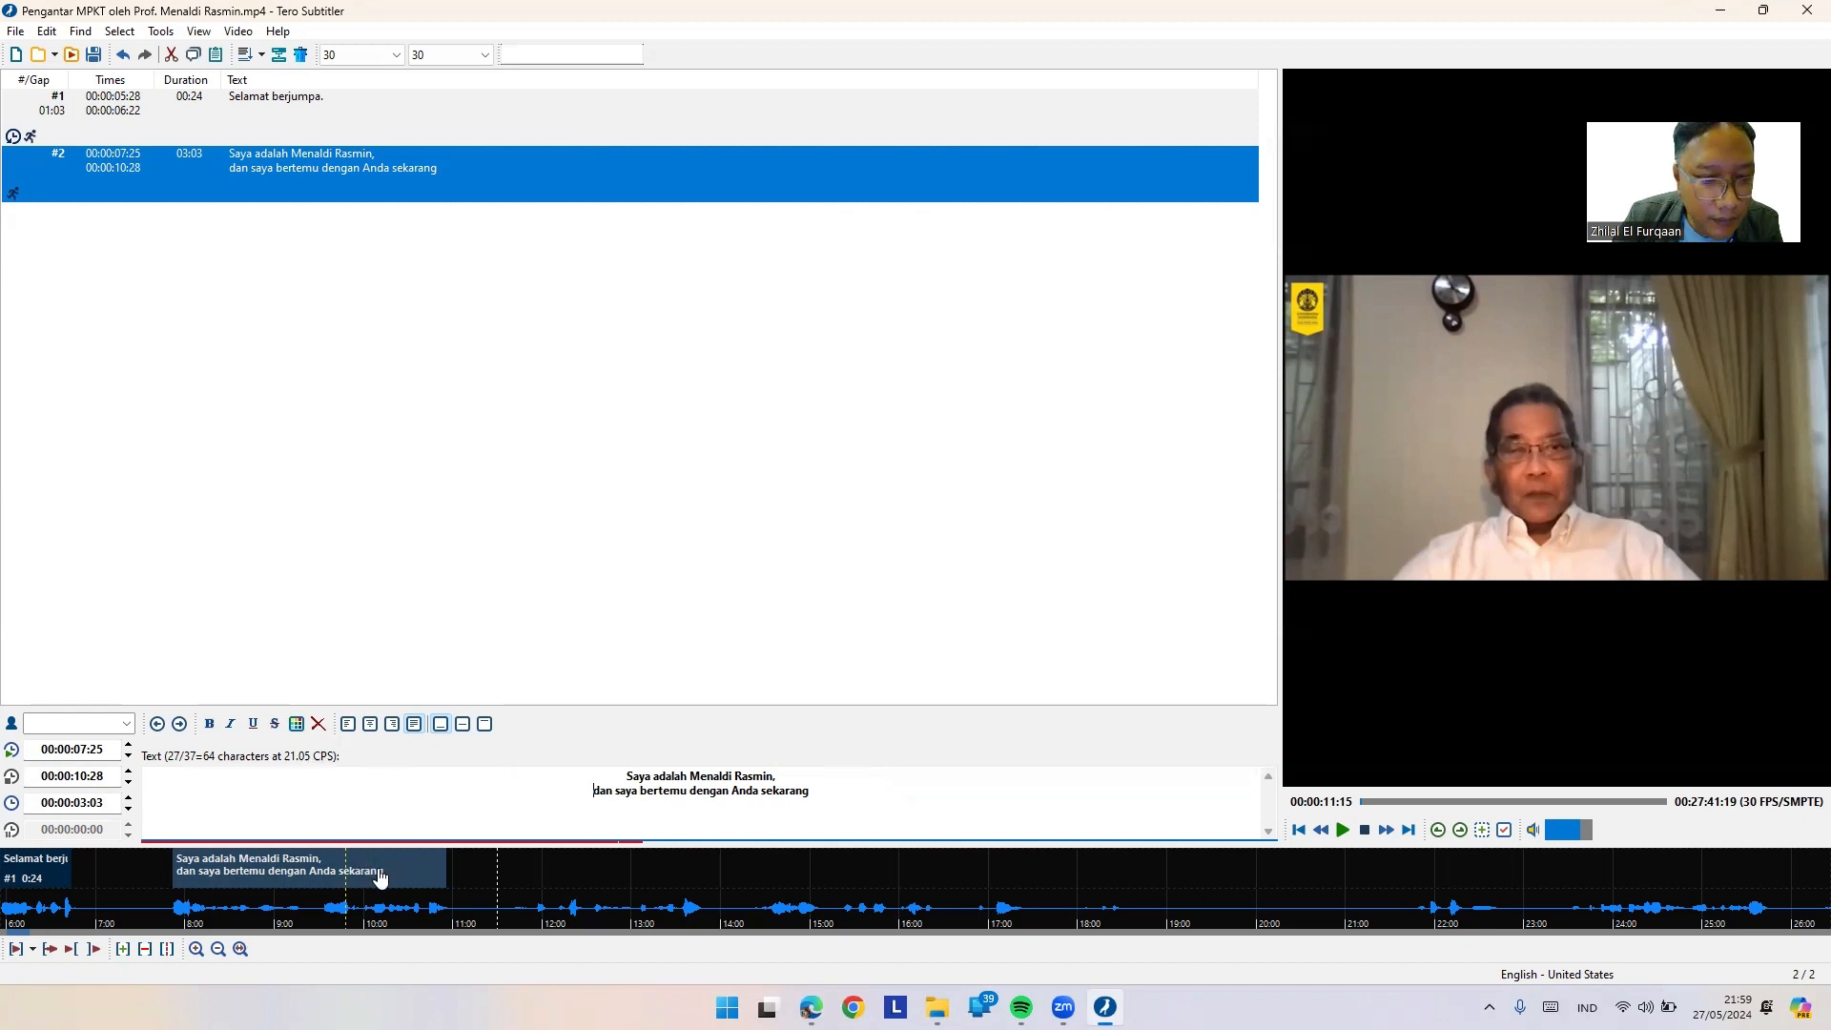
{"action": "left_click_drag", "start_coordinate": [445, 870], "coordinate": [470, 862]}
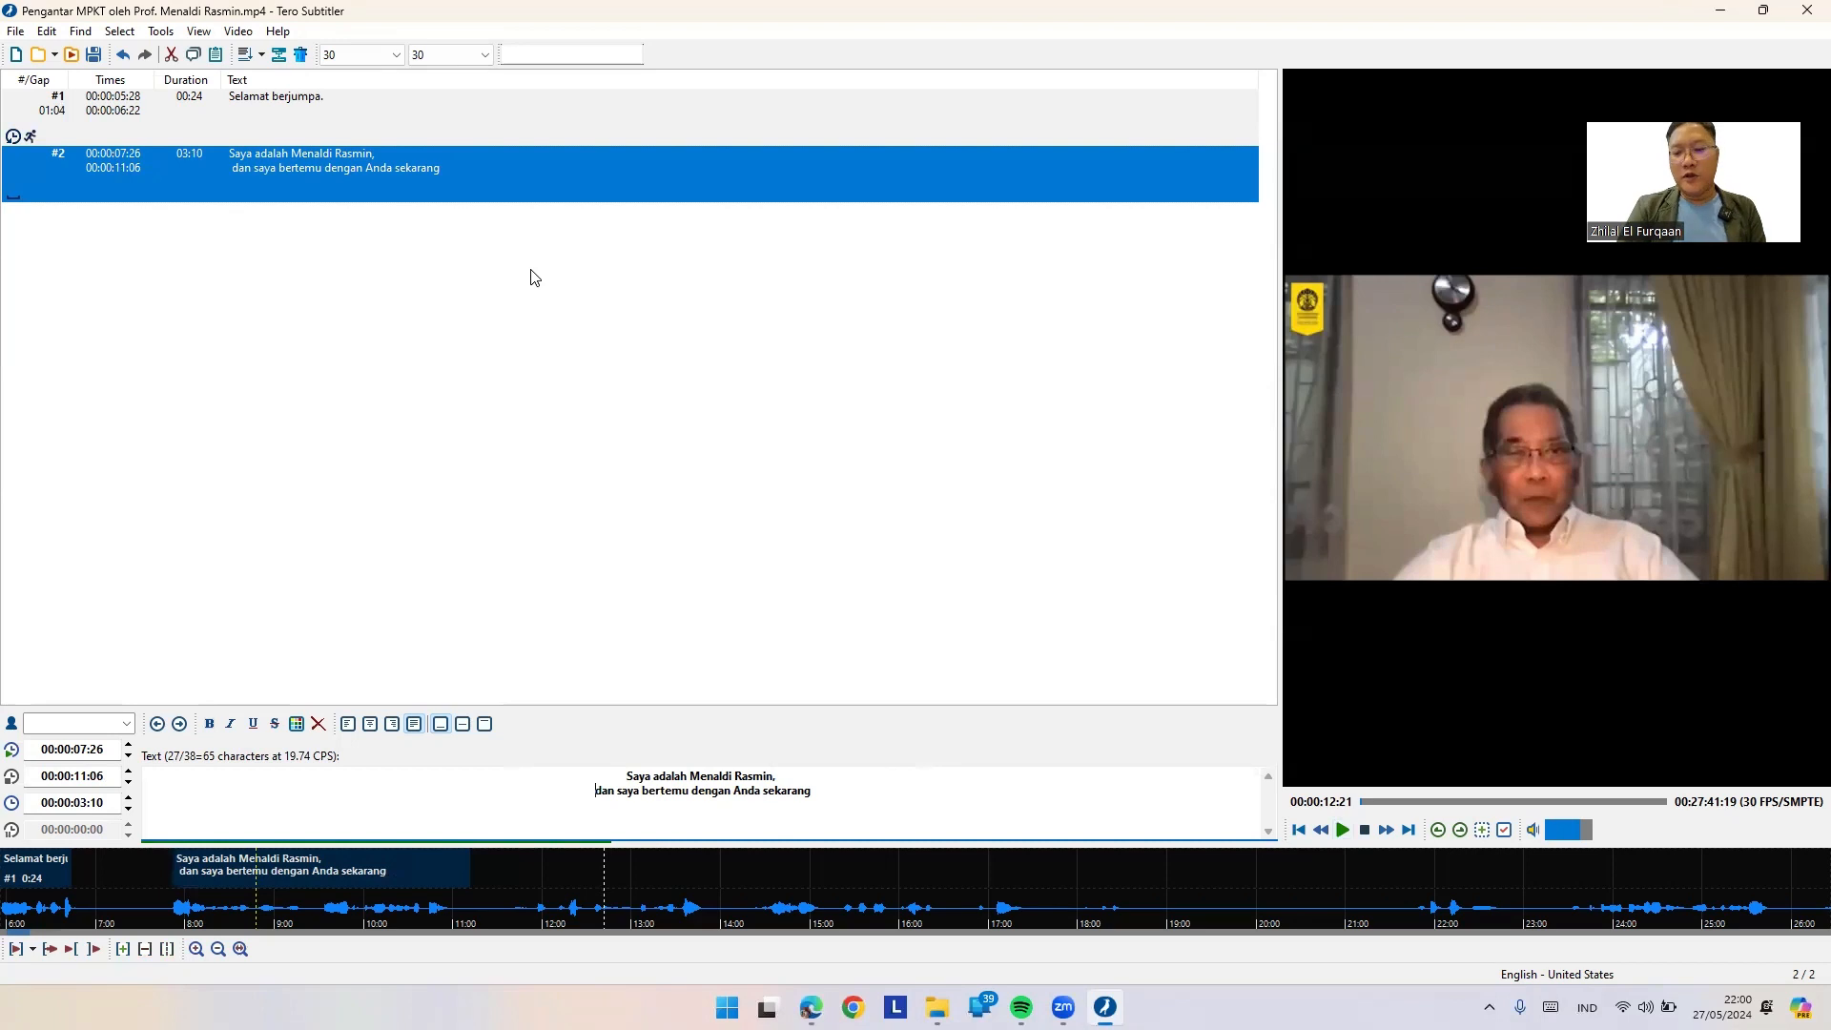
Step: Save the subtitles as "latihan 1 menaldi.srt", accepting the warning and overwrite prompt
{"action": "left_click", "coordinate": [12, 31]}
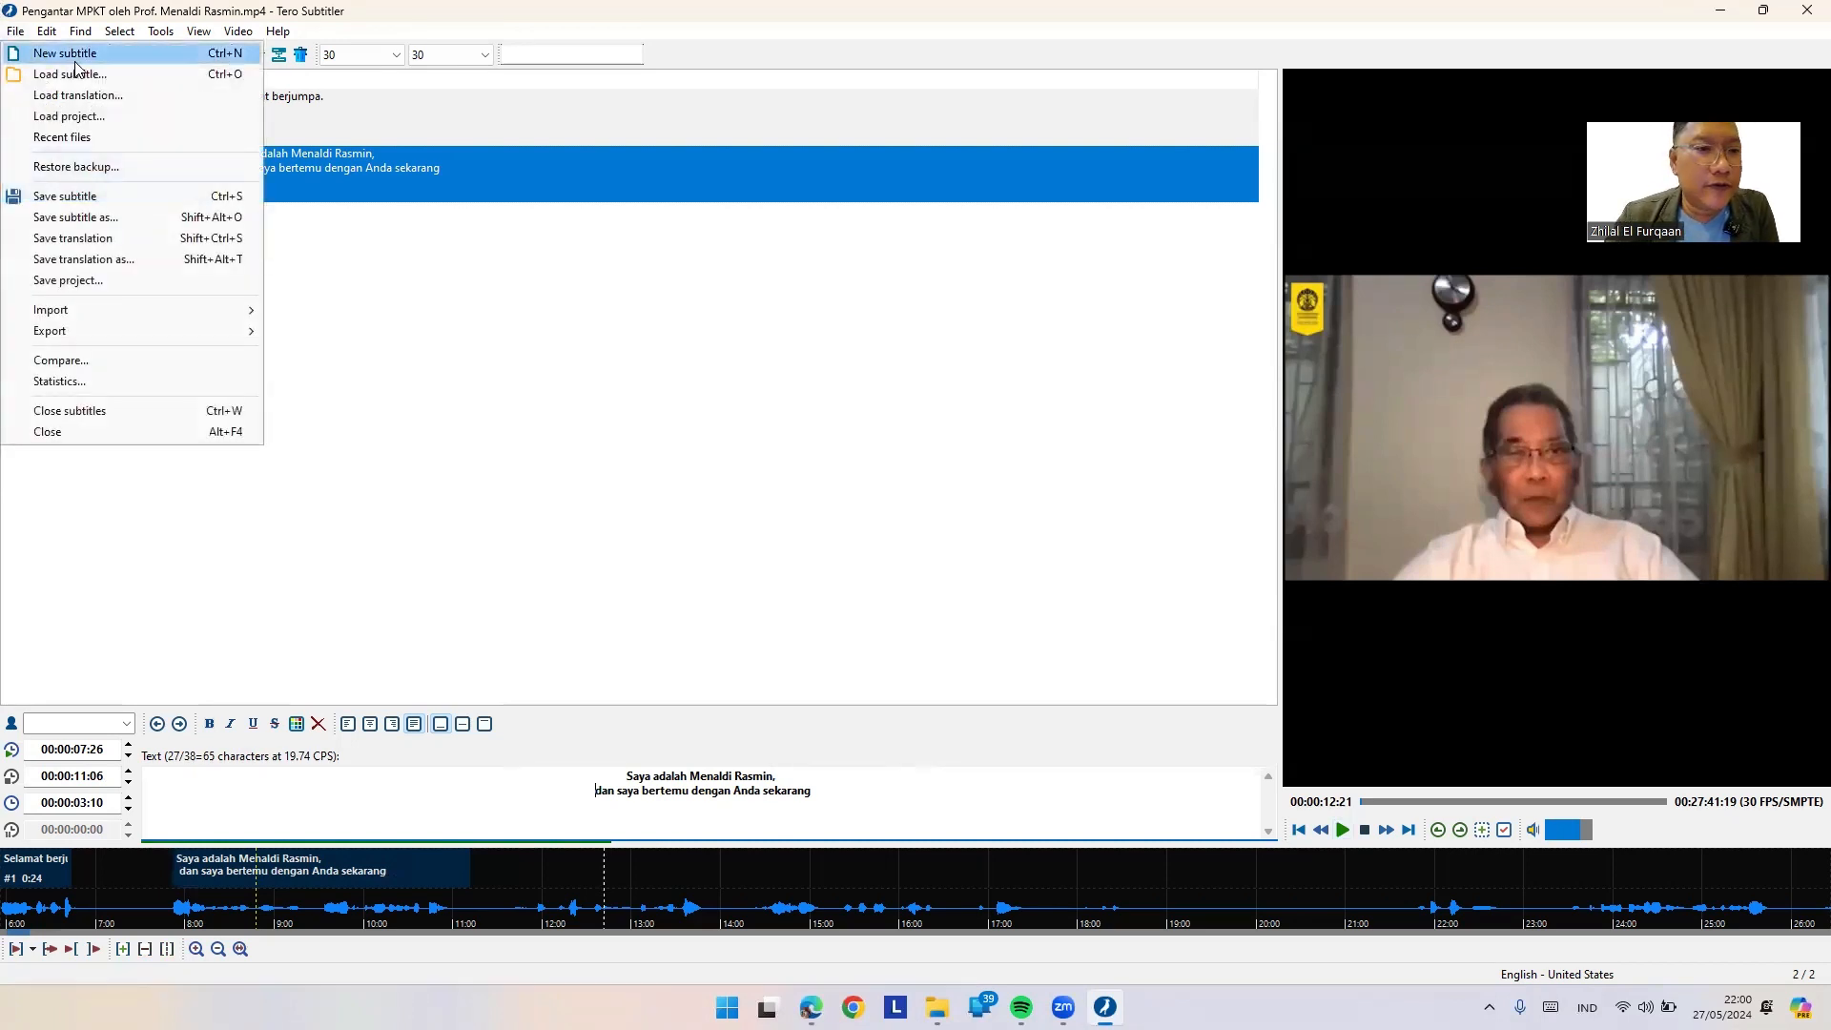
{"action": "left_click", "coordinate": [65, 196]}
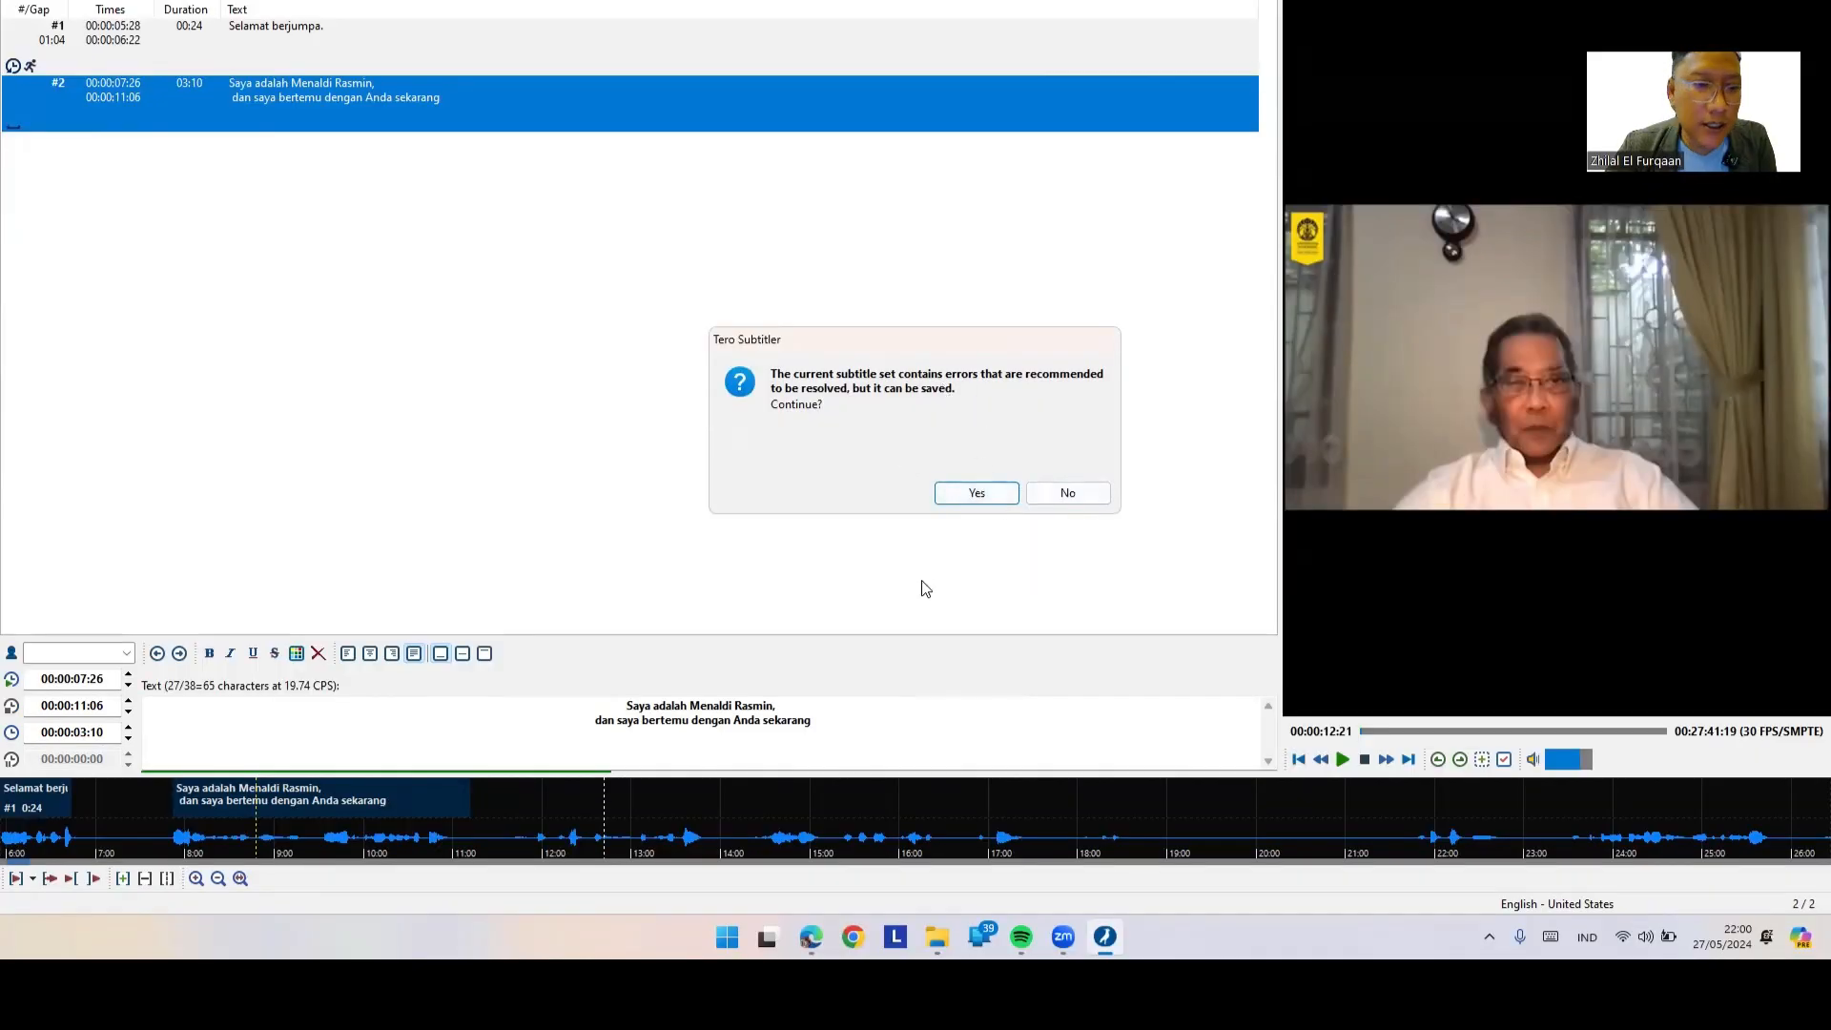
{"action": "left_click", "coordinate": [982, 493]}
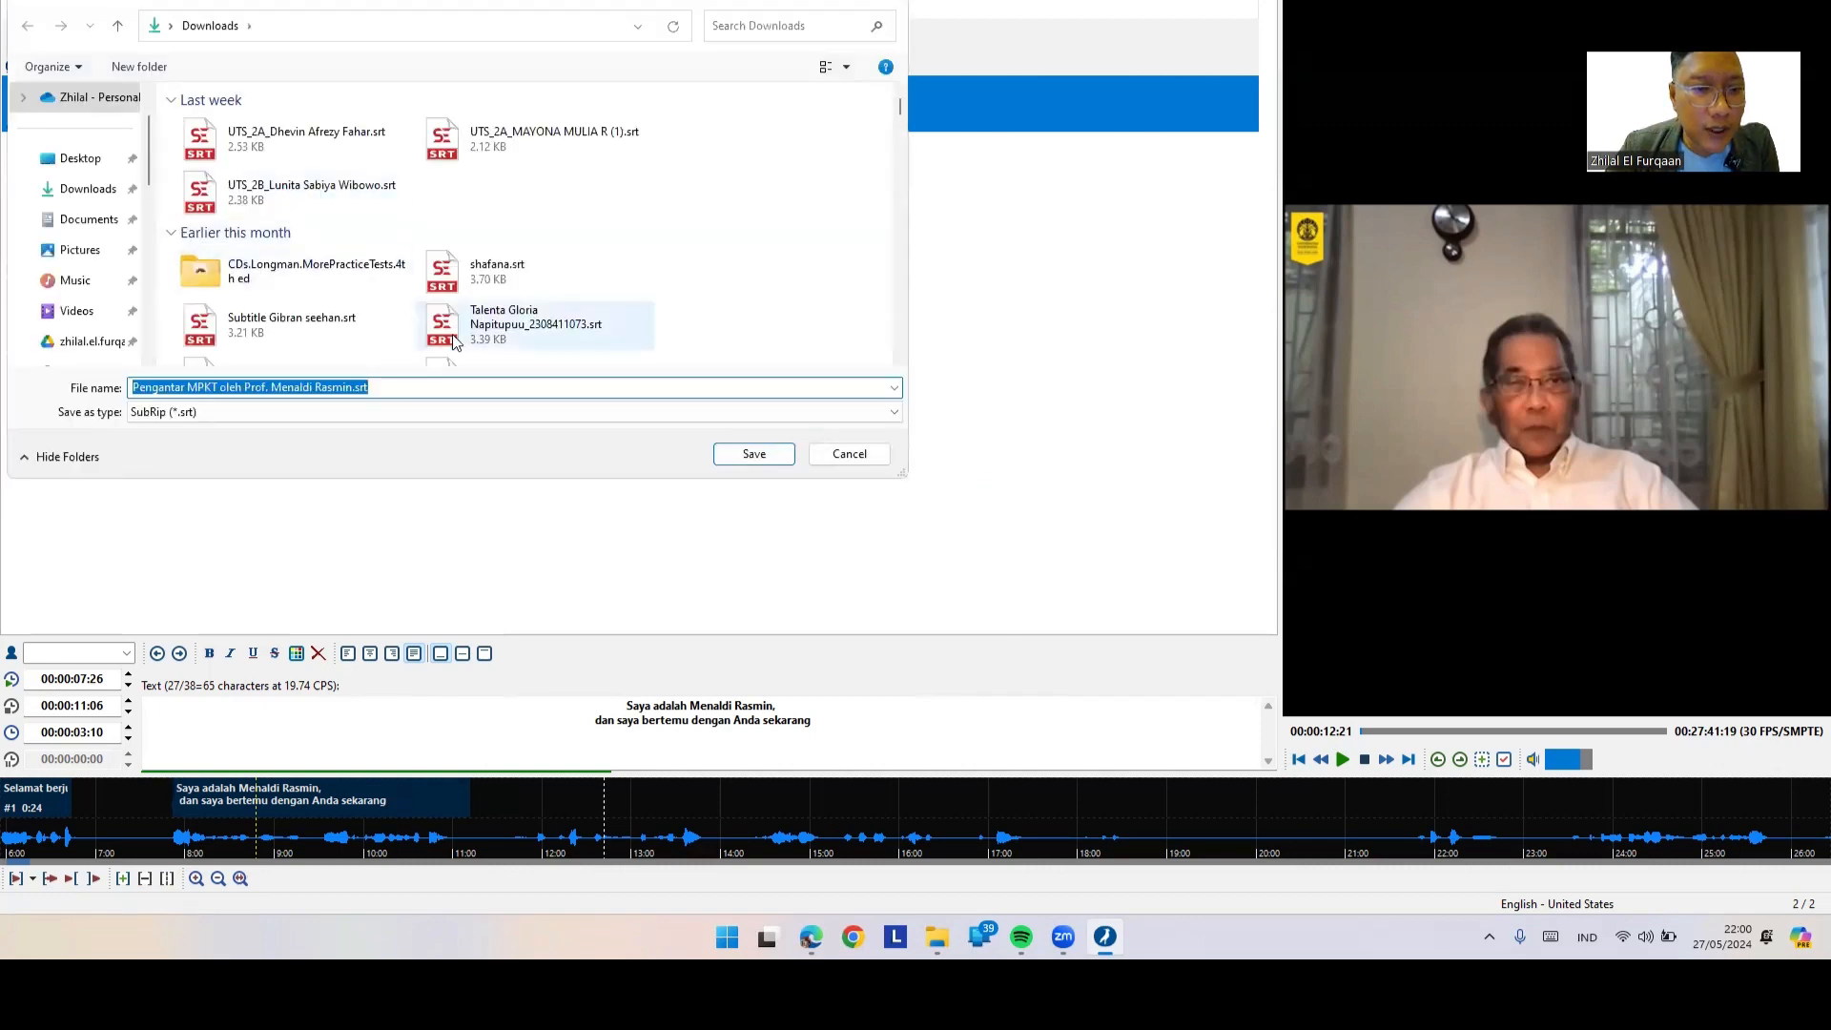
{"action": "type", "text": "latihan 1"}
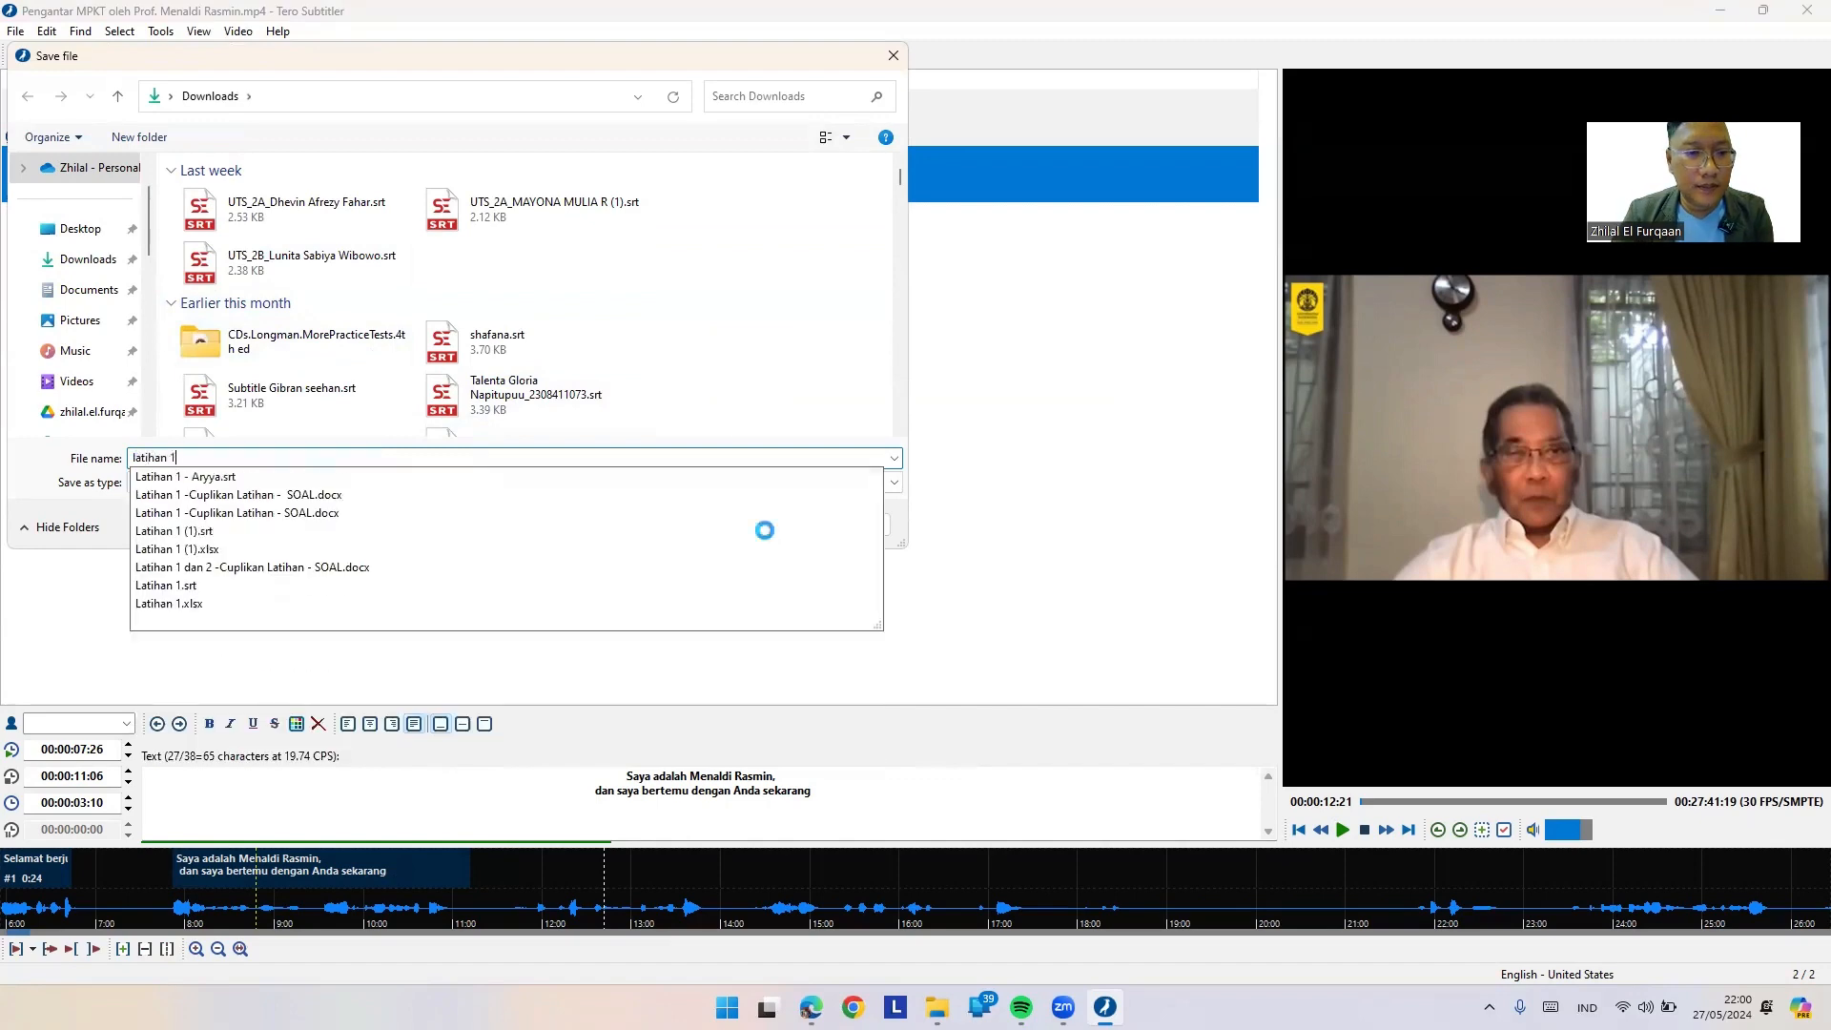
{"action": "key", "text": "Return"}
{"action": "key", "text": "Return"}
{"action": "key", "text": "Right"}
{"action": "type", "text": "MPKT"}
{"action": "key", "text": "Return"}
{"action": "left_click", "coordinate": [160, 30]}
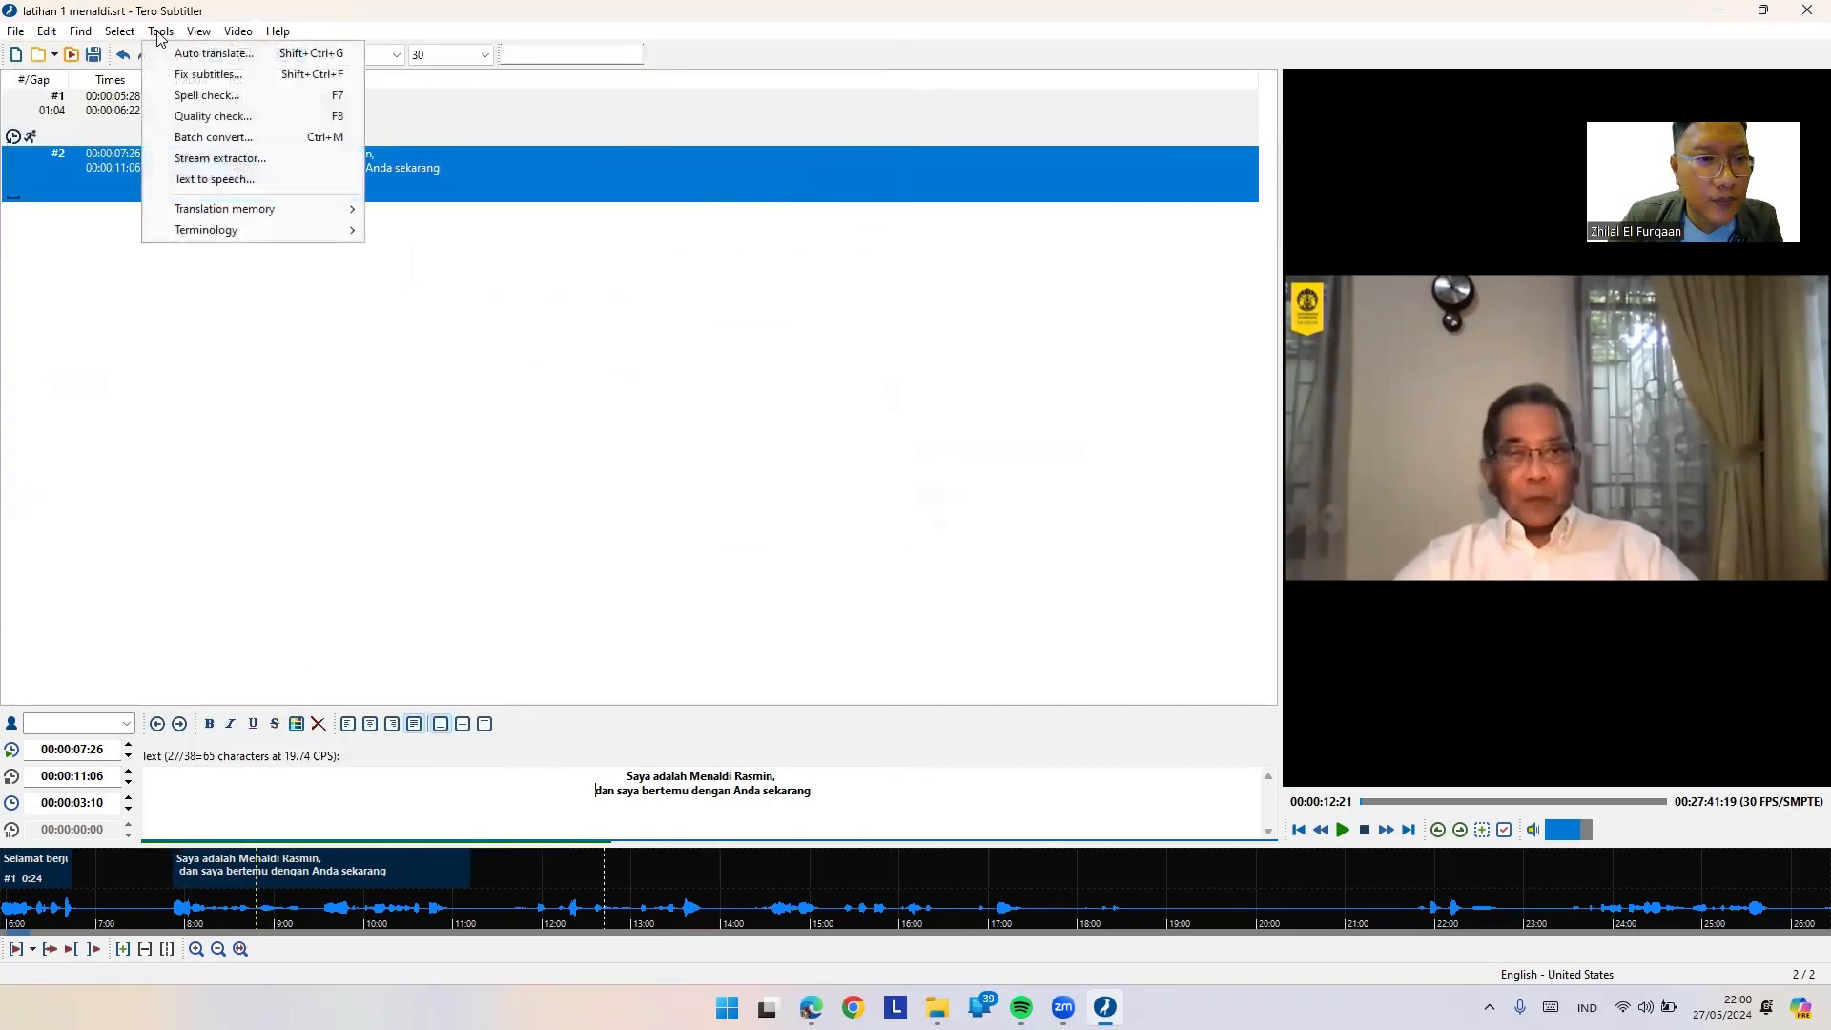
Step: Run a quality check and review the characters-per-second and minimum-duration warnings
{"action": "left_click", "coordinate": [191, 111]}
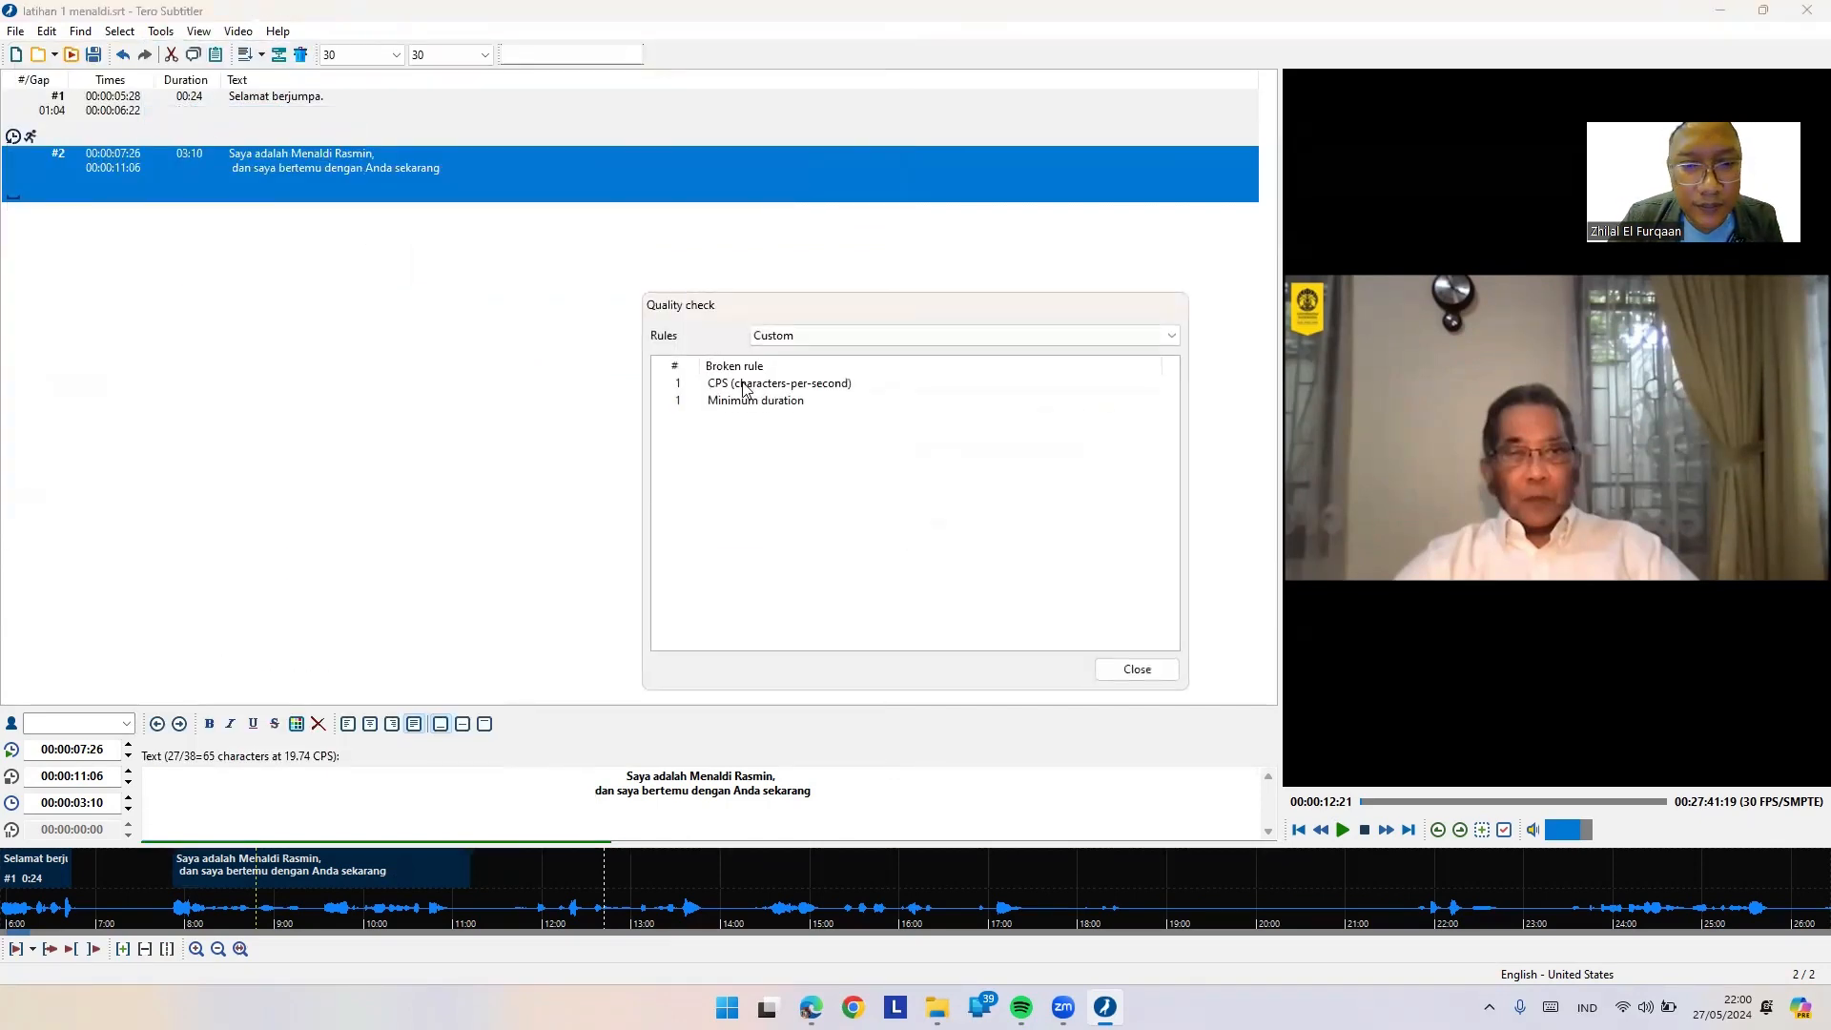
{"action": "left_click", "coordinate": [744, 386]}
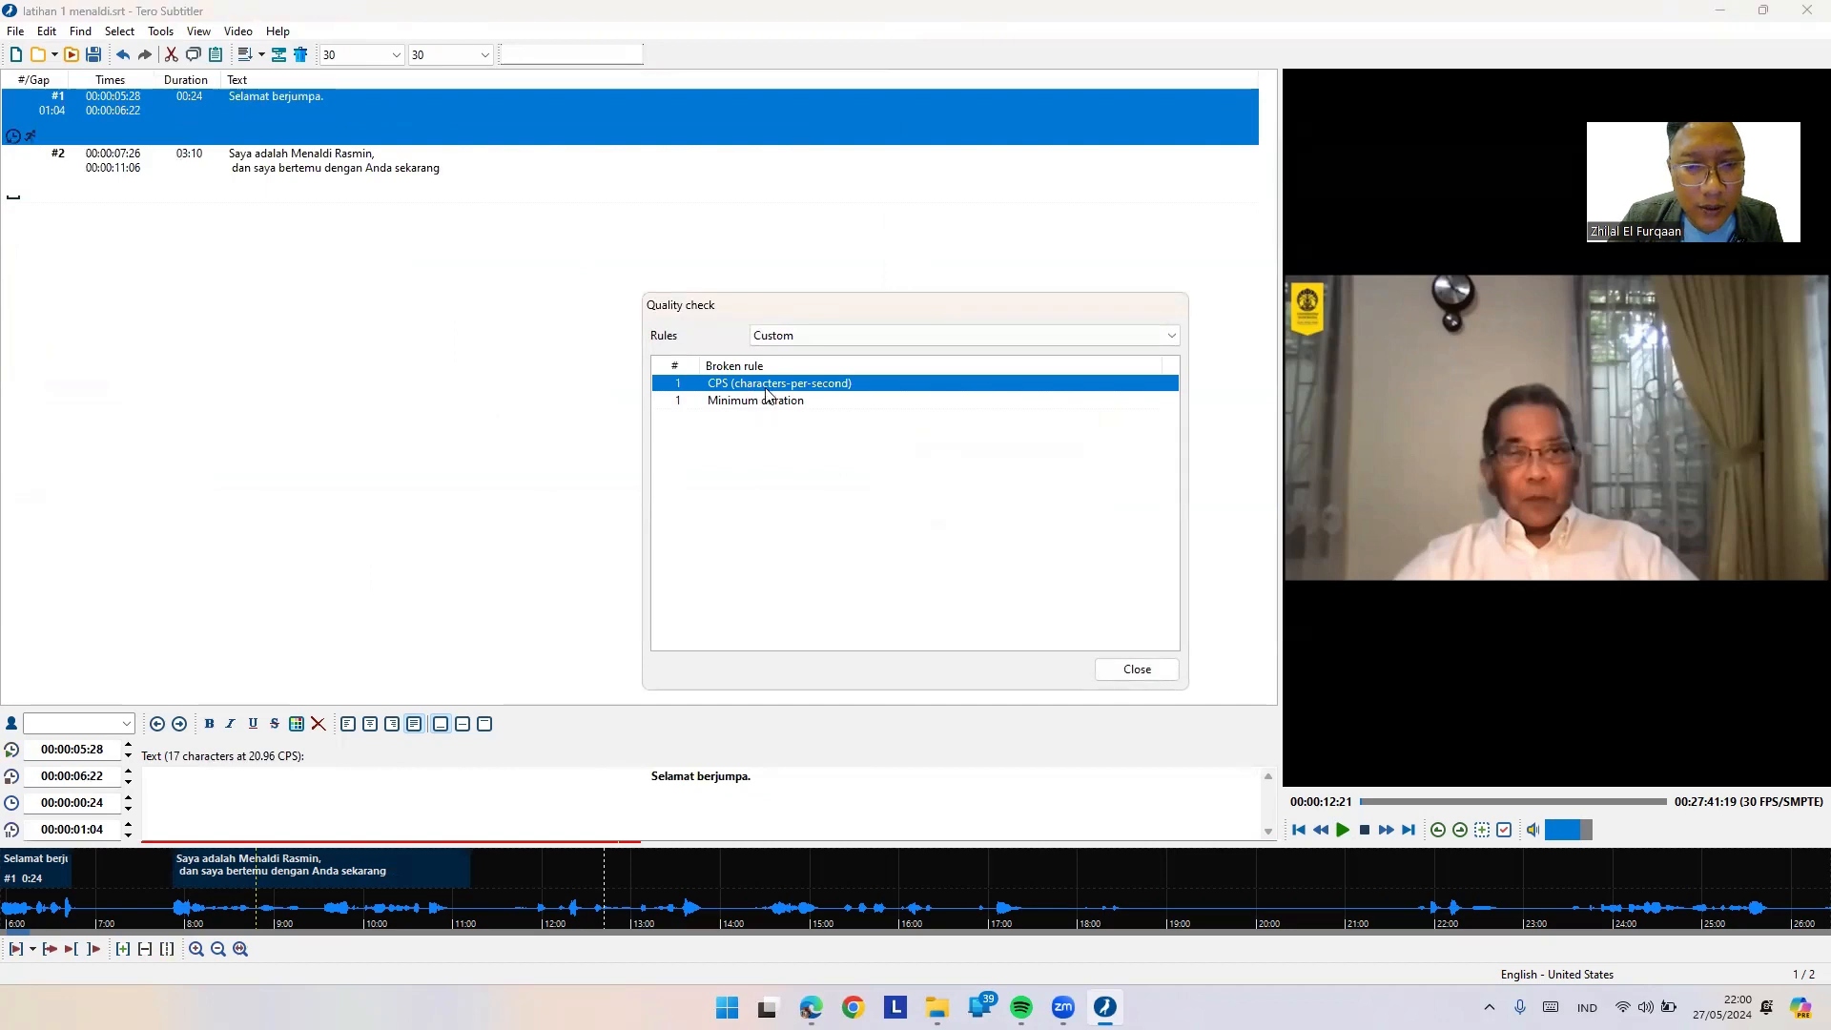
{"action": "left_click", "coordinate": [753, 400]}
{"action": "key", "text": "Escape"}
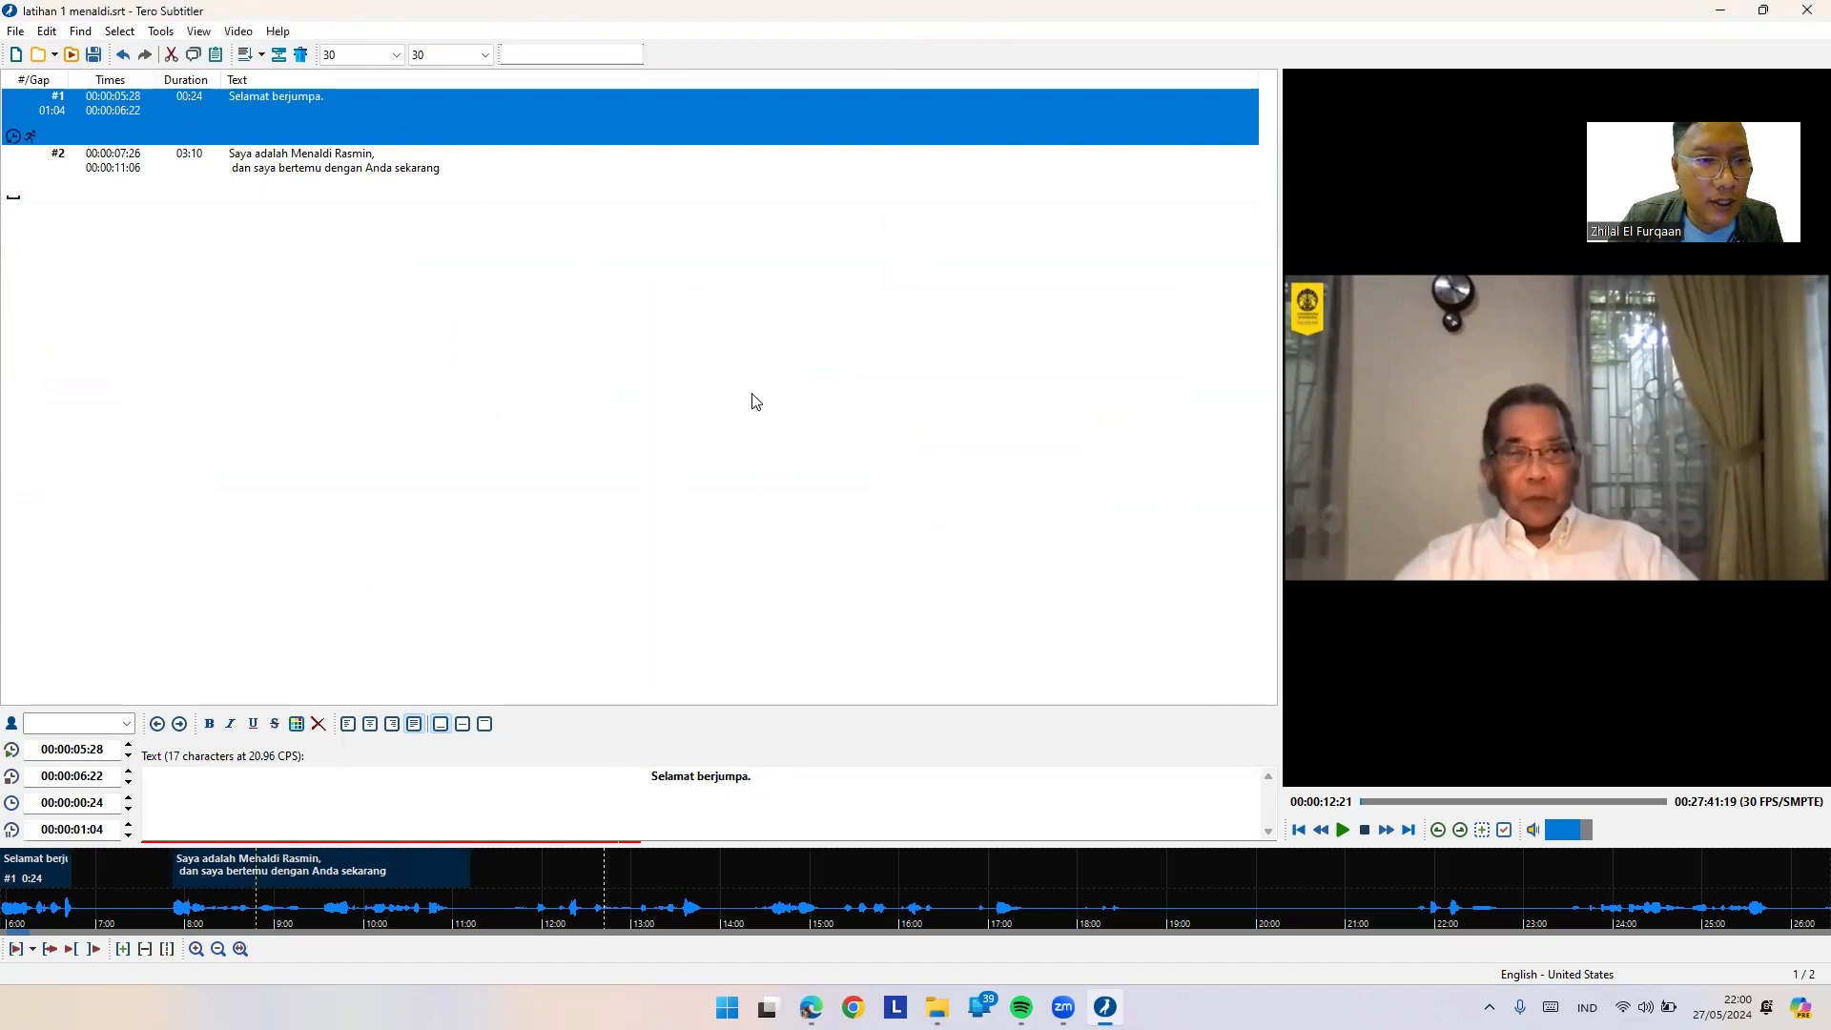
{"action": "left_click", "coordinate": [283, 196]}
Step: Lengthen subtitle #1 "Selamat berjumpa." so it ends at 00:00:07:01
{"action": "mouse_move", "coordinate": [18, 141]}
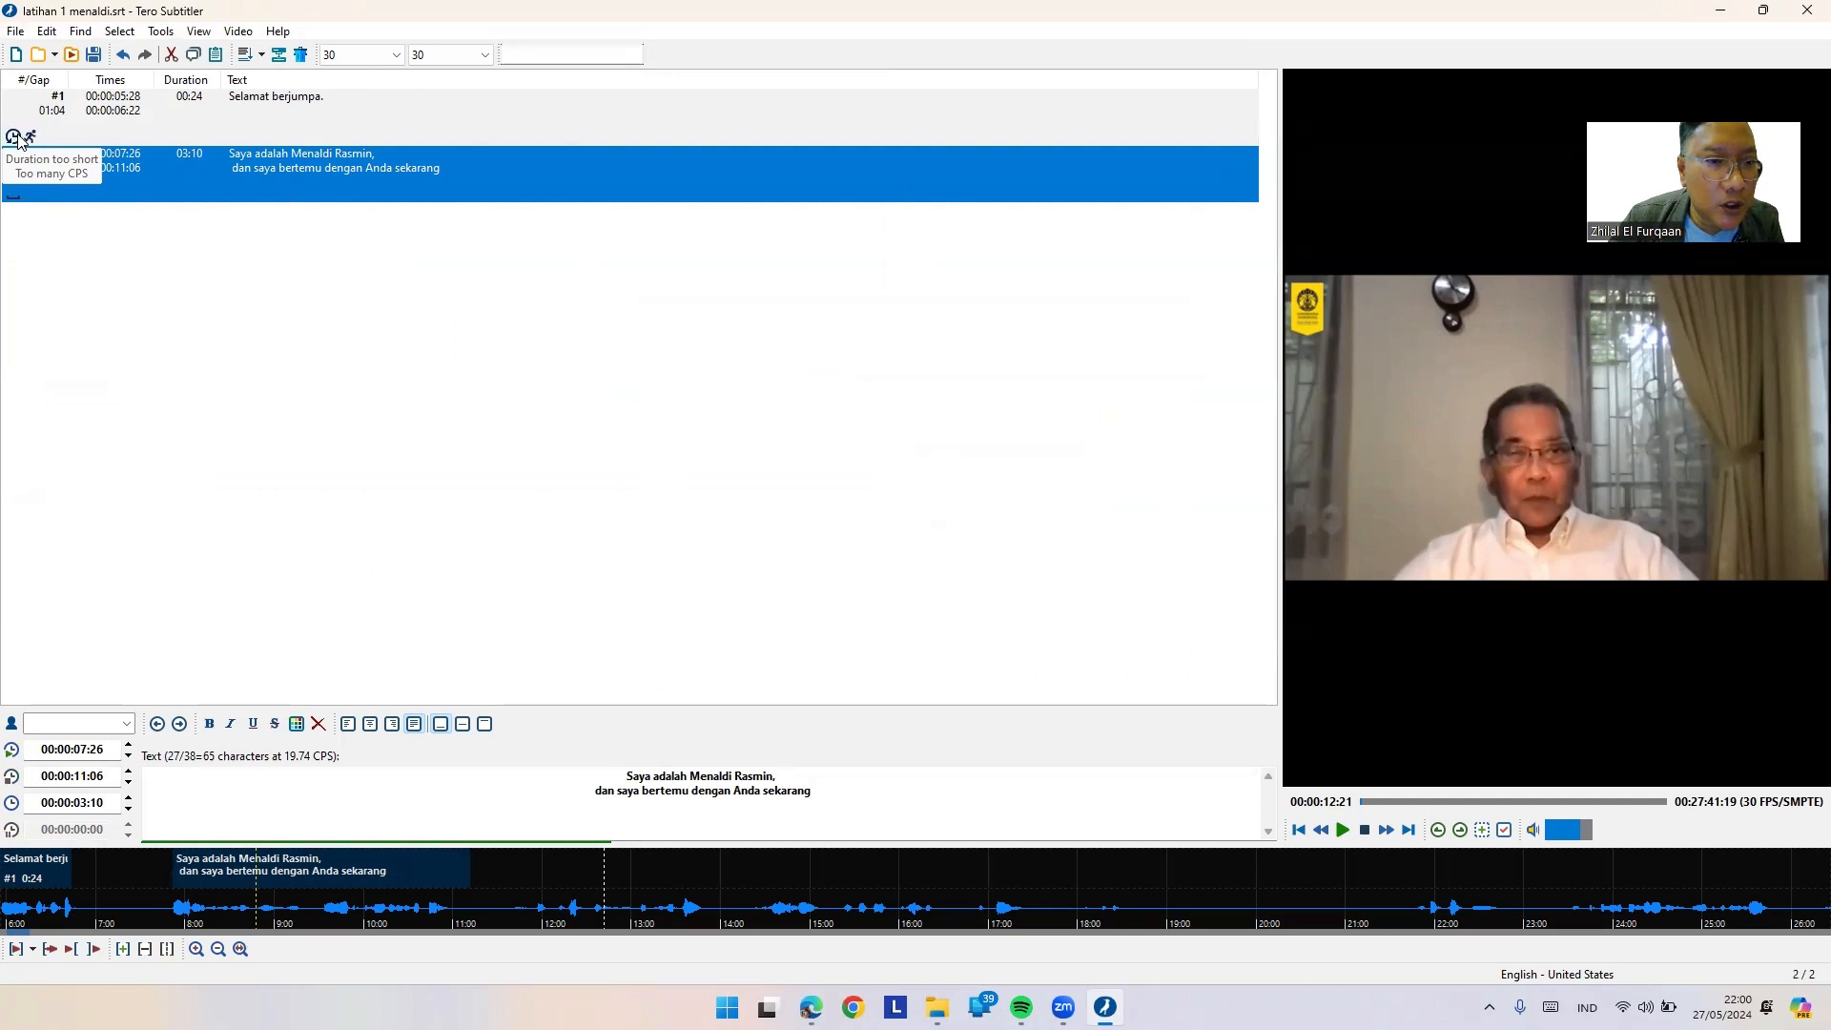
{"action": "left_click", "coordinate": [118, 120]}
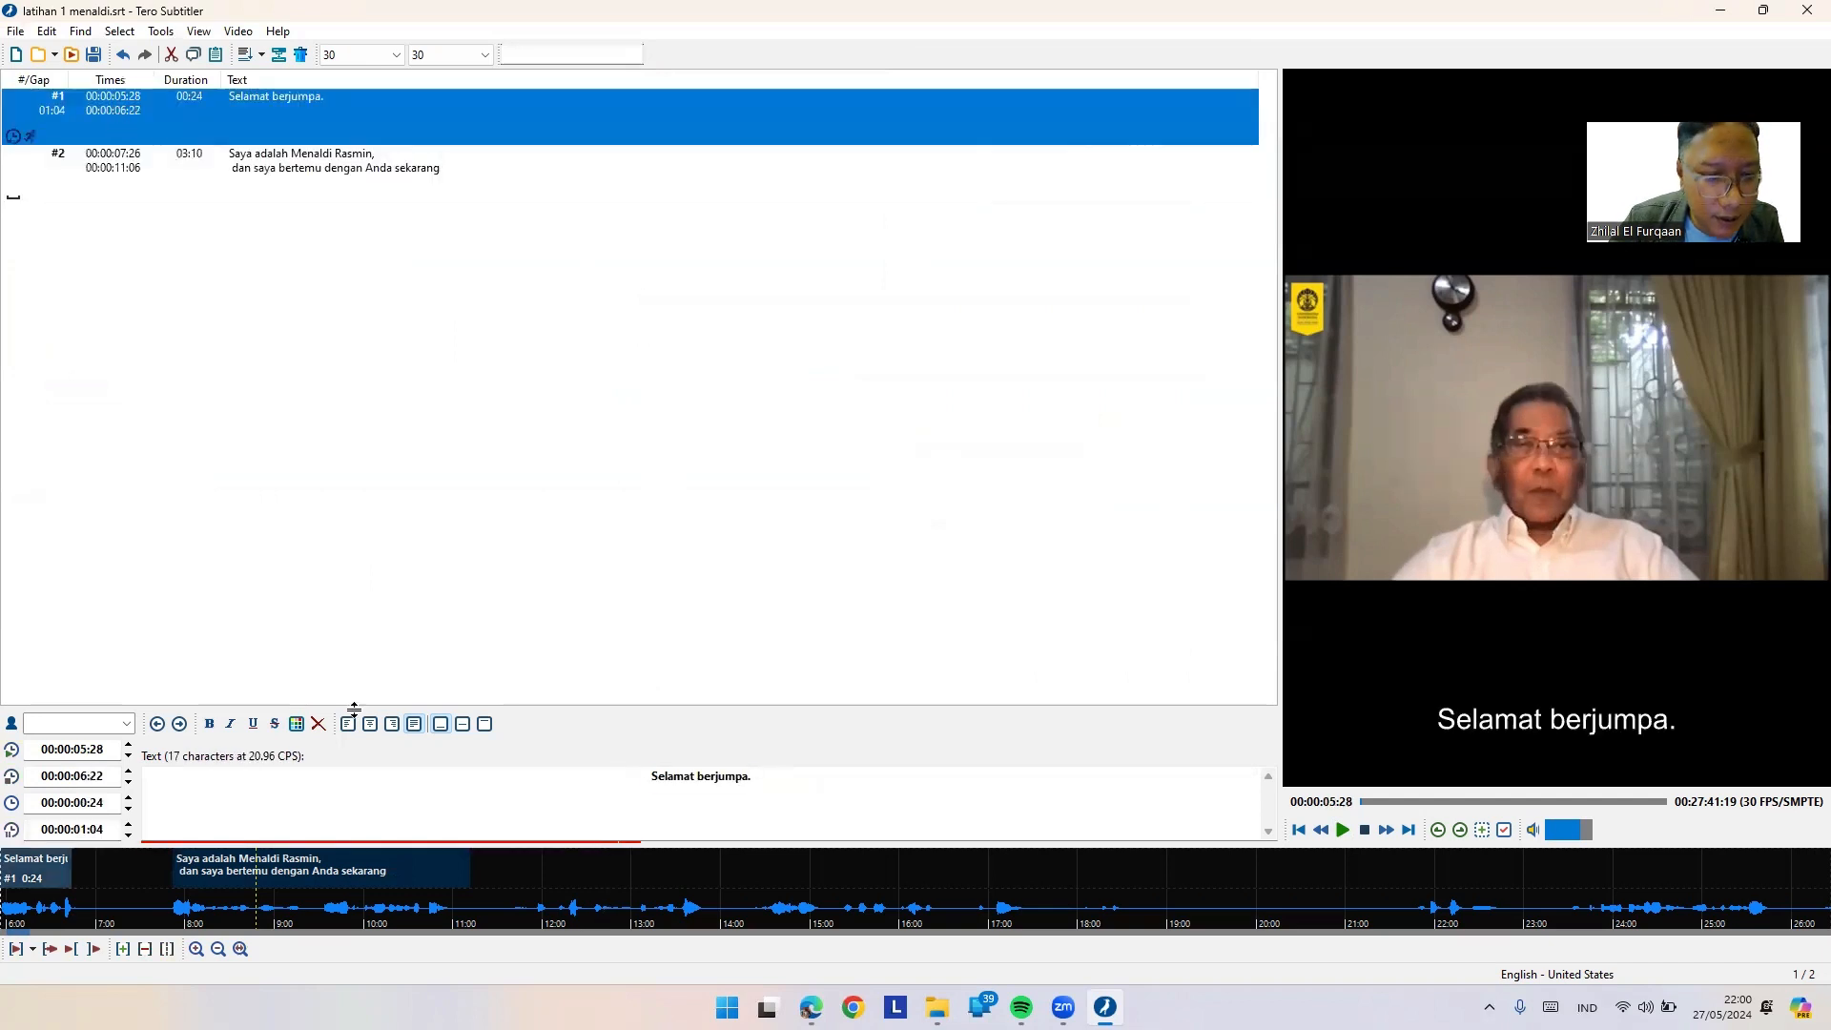
{"action": "left_click_drag", "start_coordinate": [70, 869], "coordinate": [114, 878]}
{"action": "left_click", "coordinate": [66, 877]}
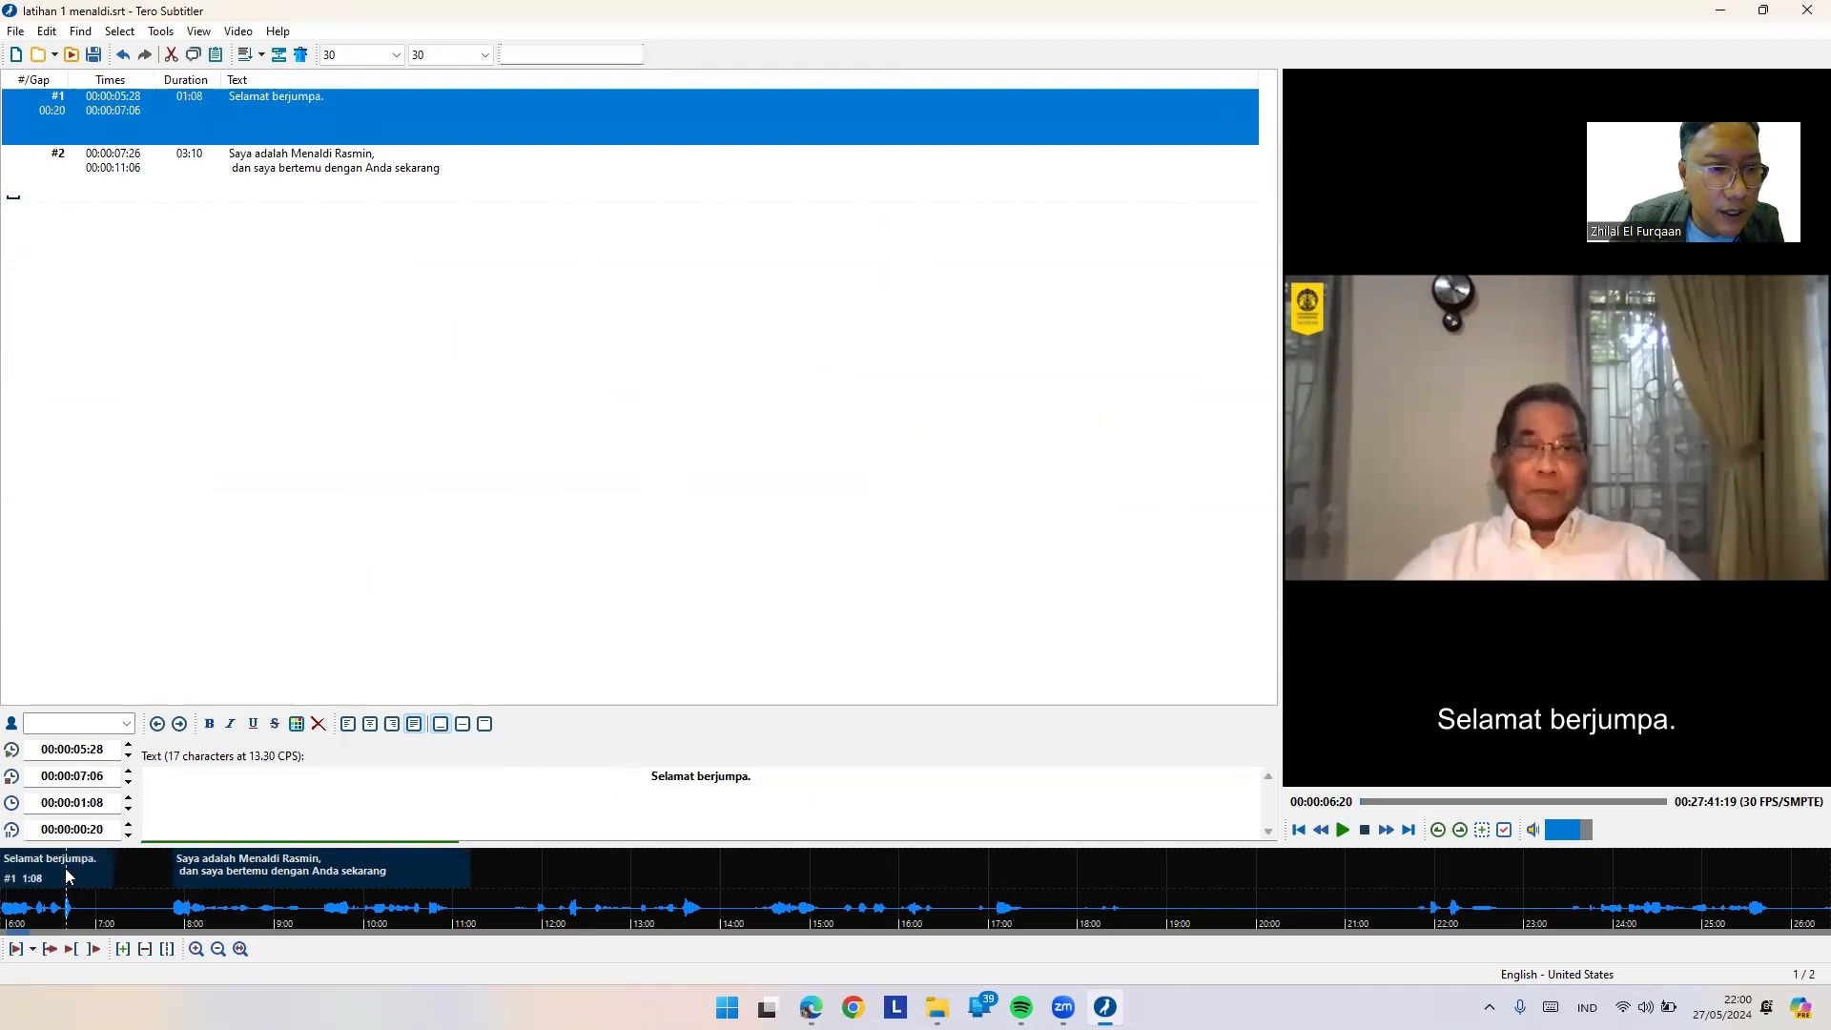
{"action": "left_click_drag", "start_coordinate": [112, 864], "coordinate": [98, 867]}
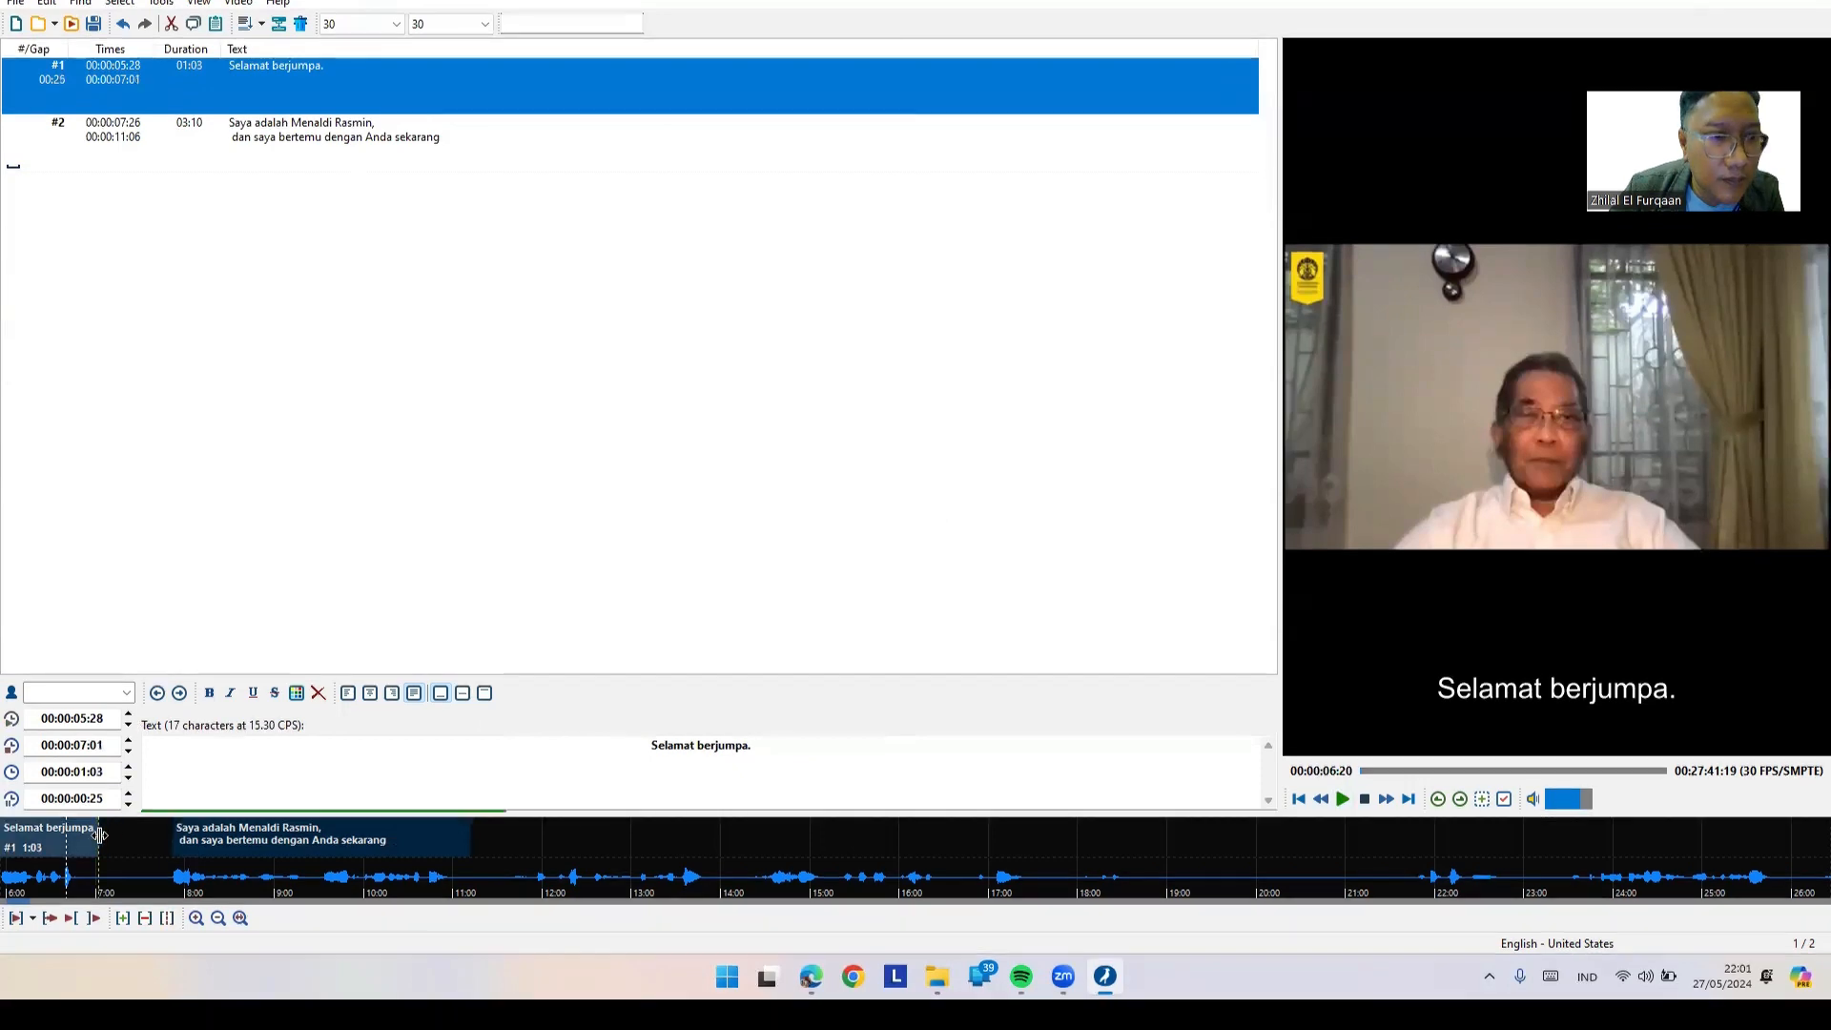
Step: Save the subtitle file with Ctrl+S and dismiss the save error
{"action": "left_click", "coordinate": [48, 163]}
{"action": "key", "text": "ctrl+s"}
{"action": "key", "text": "Return"}
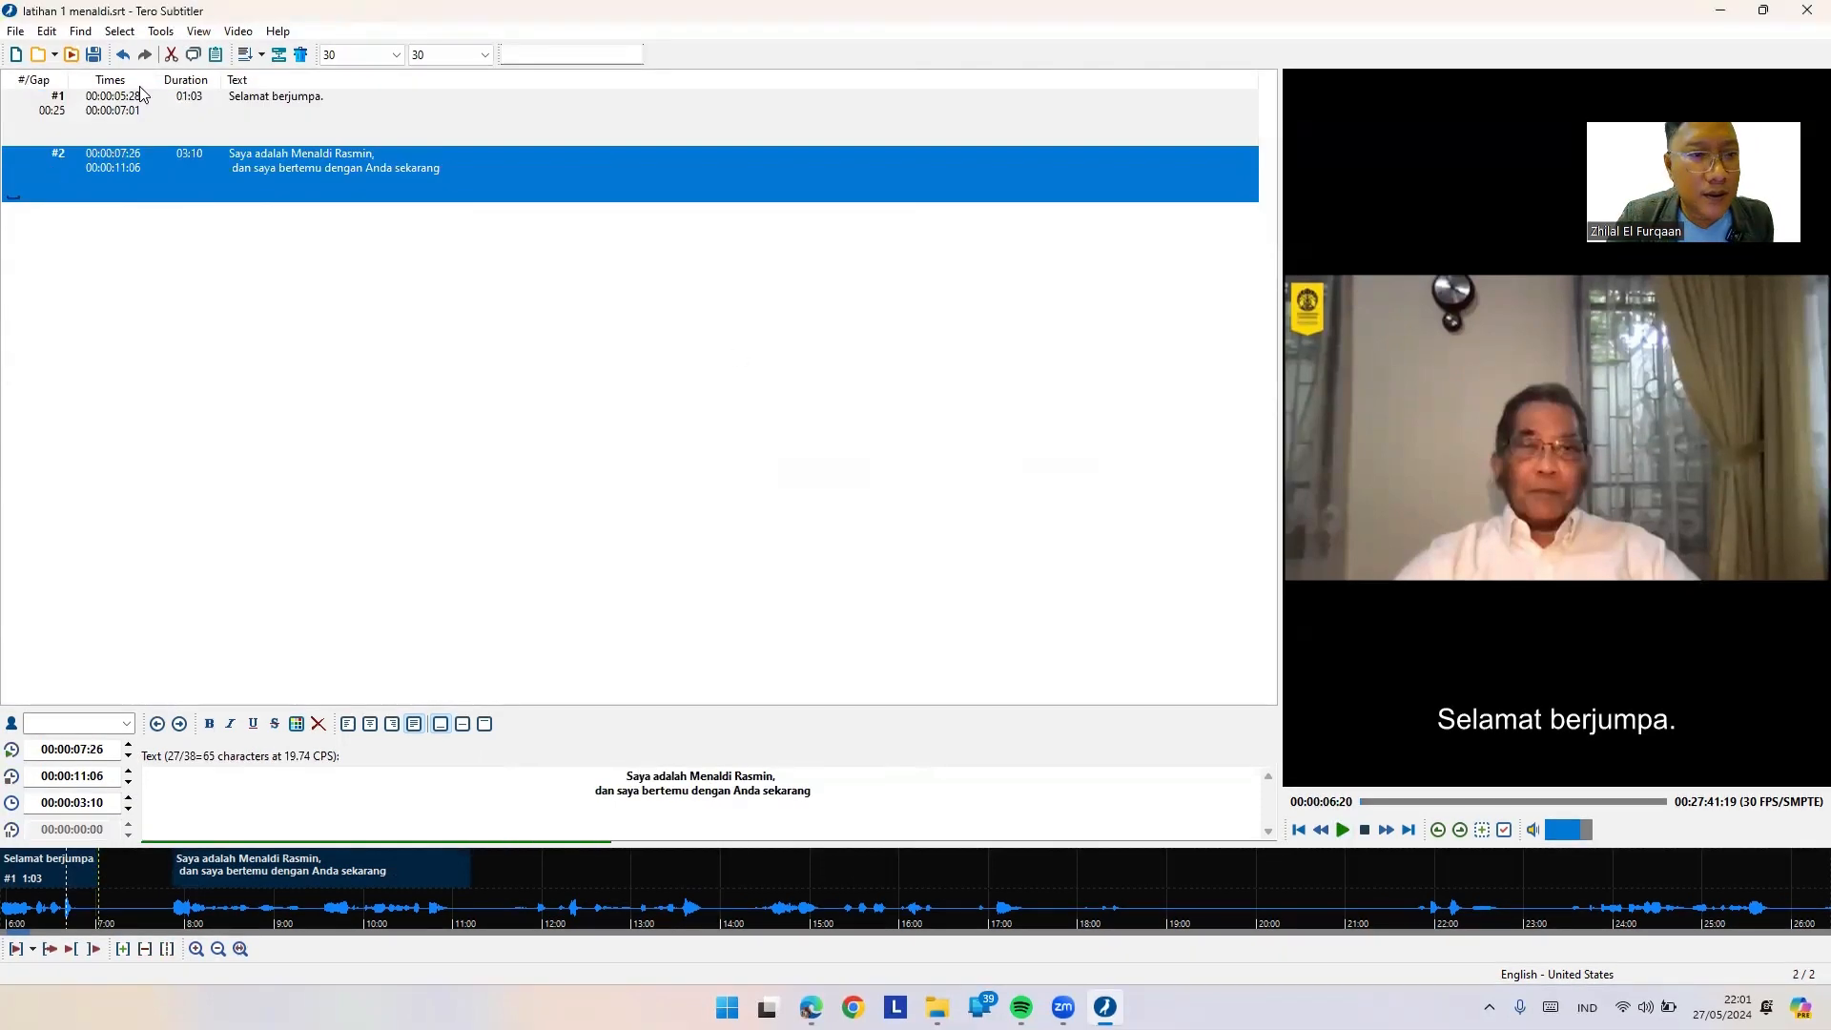
Step: Save the subtitle file again and dismiss the save error
{"action": "left_click", "coordinate": [16, 31]}
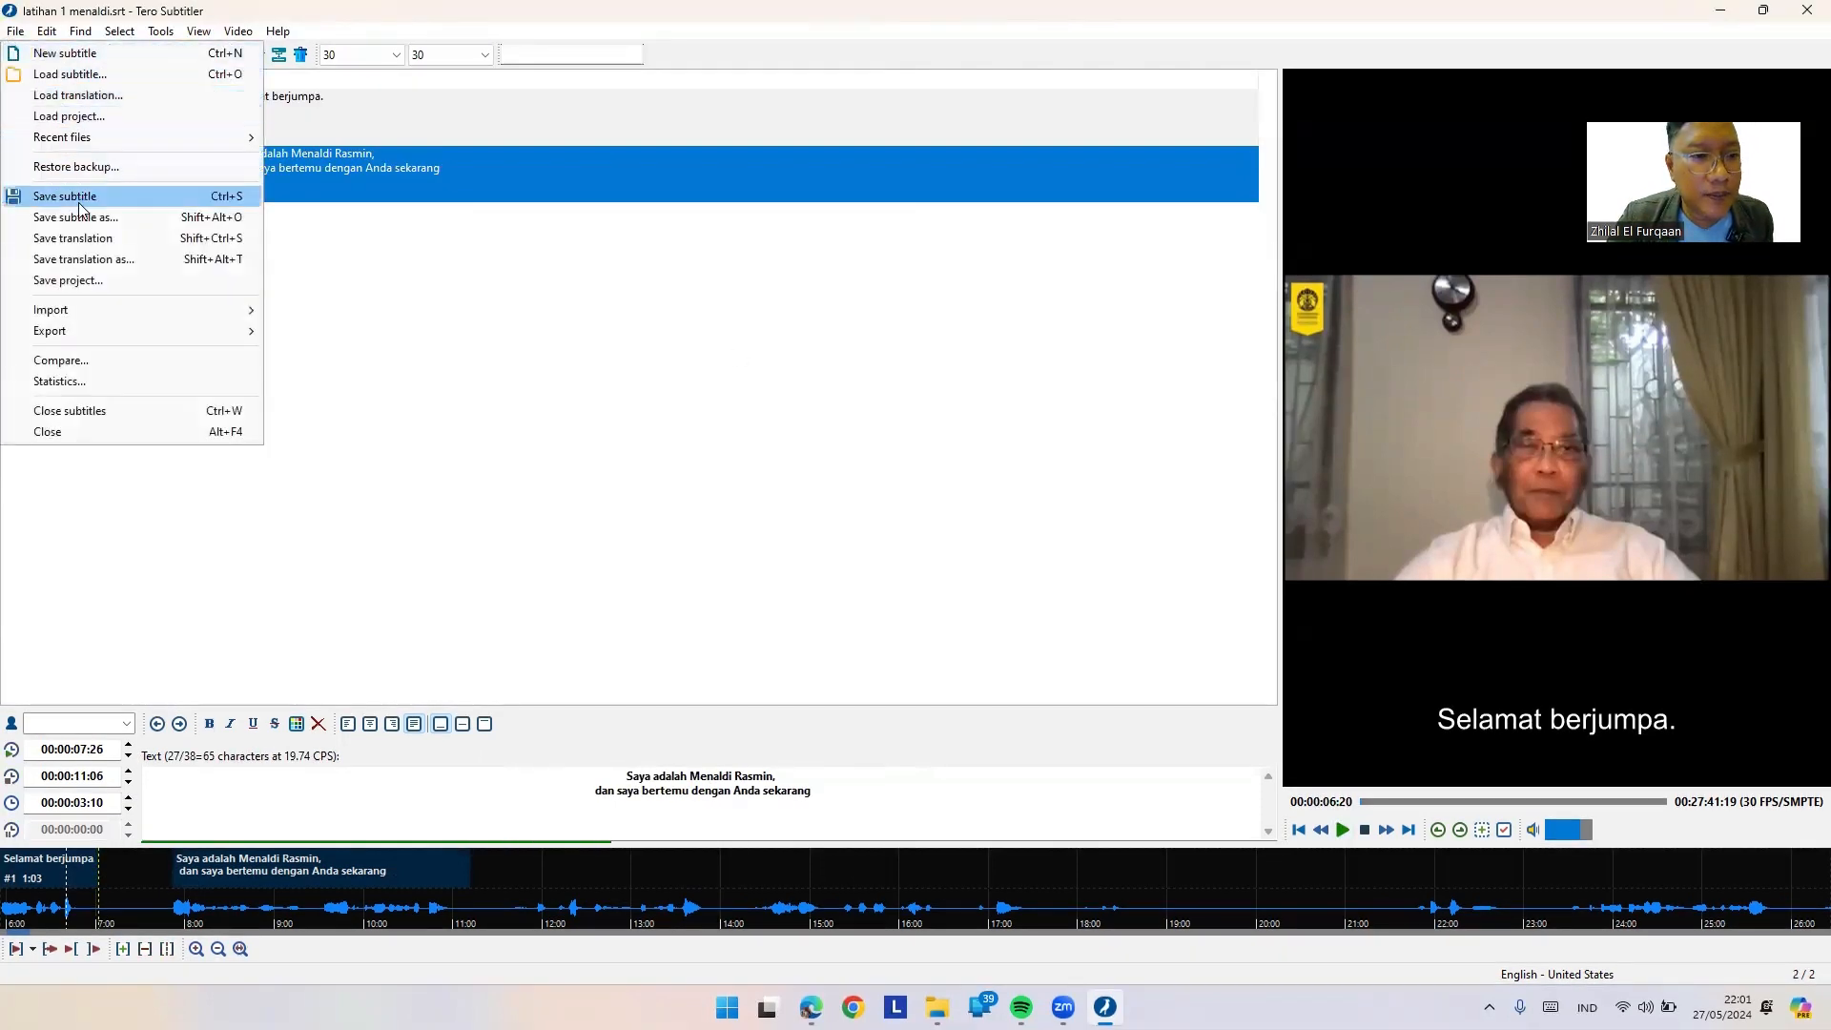
{"action": "left_click", "coordinate": [122, 196]}
{"action": "left_click", "coordinate": [1053, 541]}
Step: Replay the lecture and add a new subtitle spanning 00:00:11:26–00:00:13:29
{"action": "left_click", "coordinate": [14, 879]}
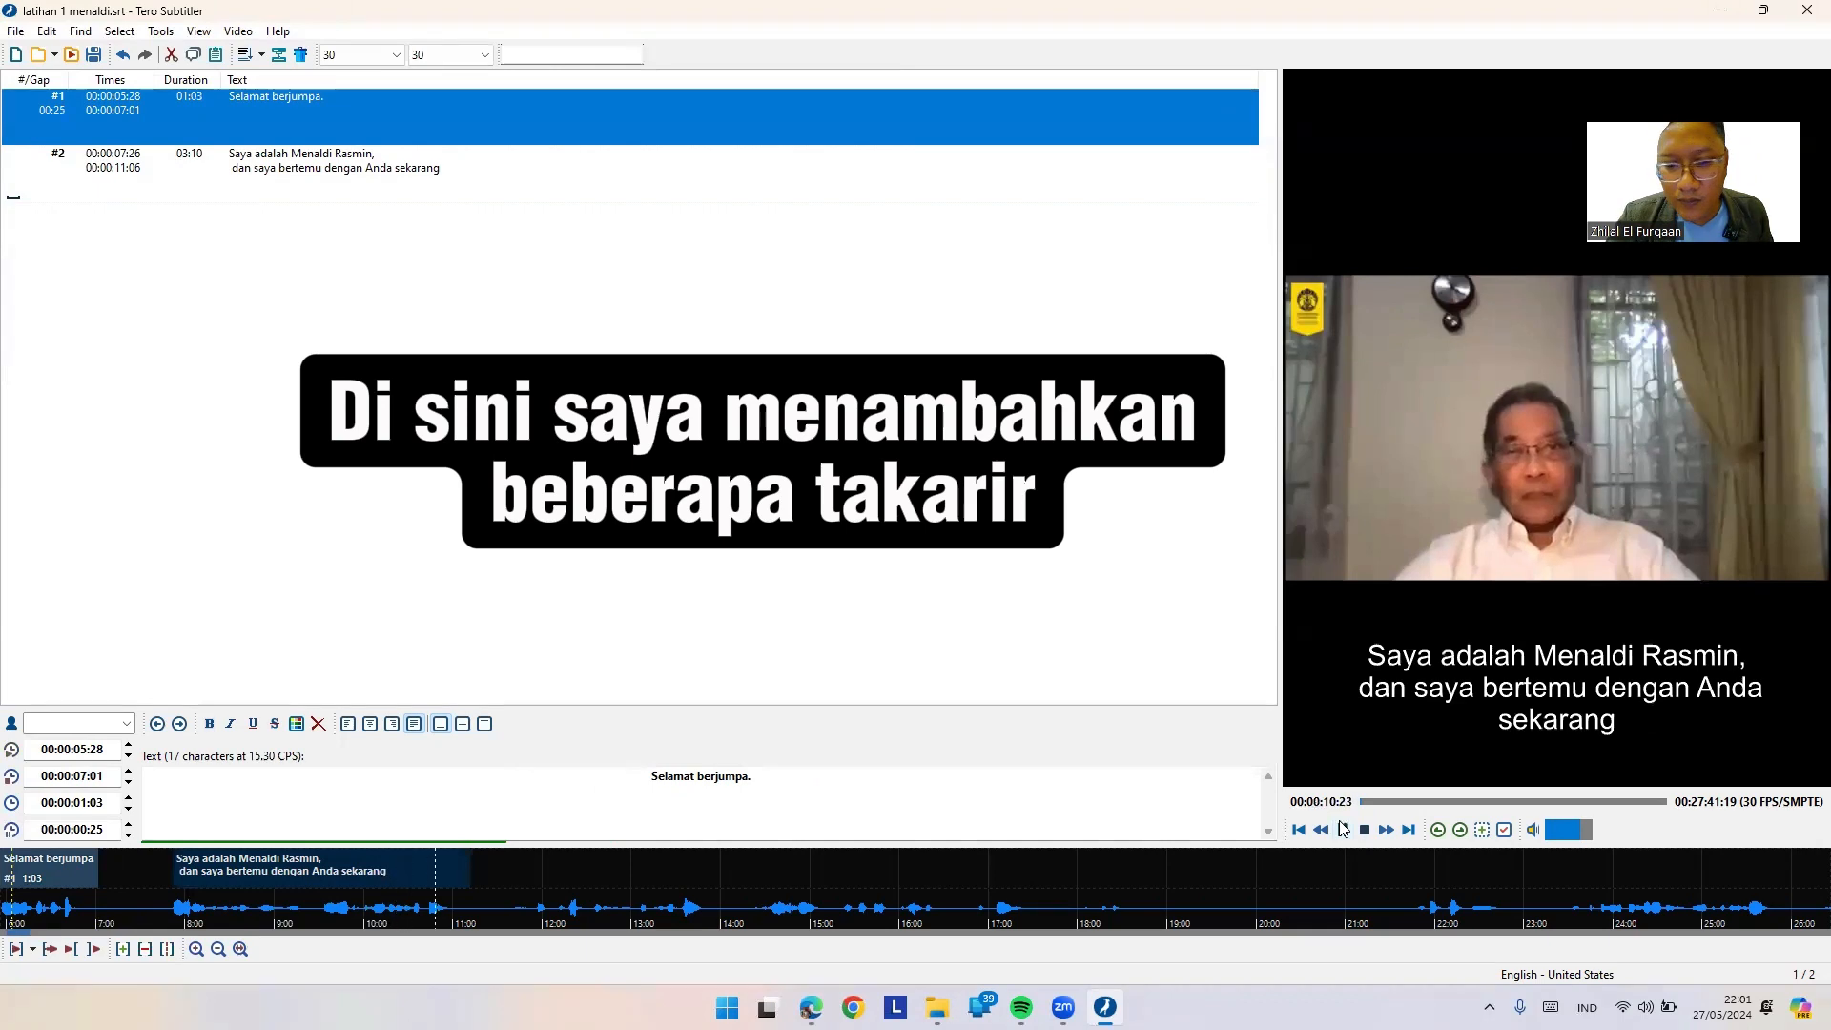
{"action": "left_click", "coordinate": [1343, 829]}
{"action": "left_click_drag", "start_coordinate": [532, 908], "coordinate": [717, 911]}
{"action": "right_click", "coordinate": [694, 899]}
{"action": "left_click", "coordinate": [760, 751]}
Step: Caption subtitle #3 as "untuk tugas dari Universitas Indonesia."
{"action": "left_click", "coordinate": [293, 797]}
{"action": "left_click", "coordinate": [602, 875]}
{"action": "left_click", "coordinate": [442, 785]}
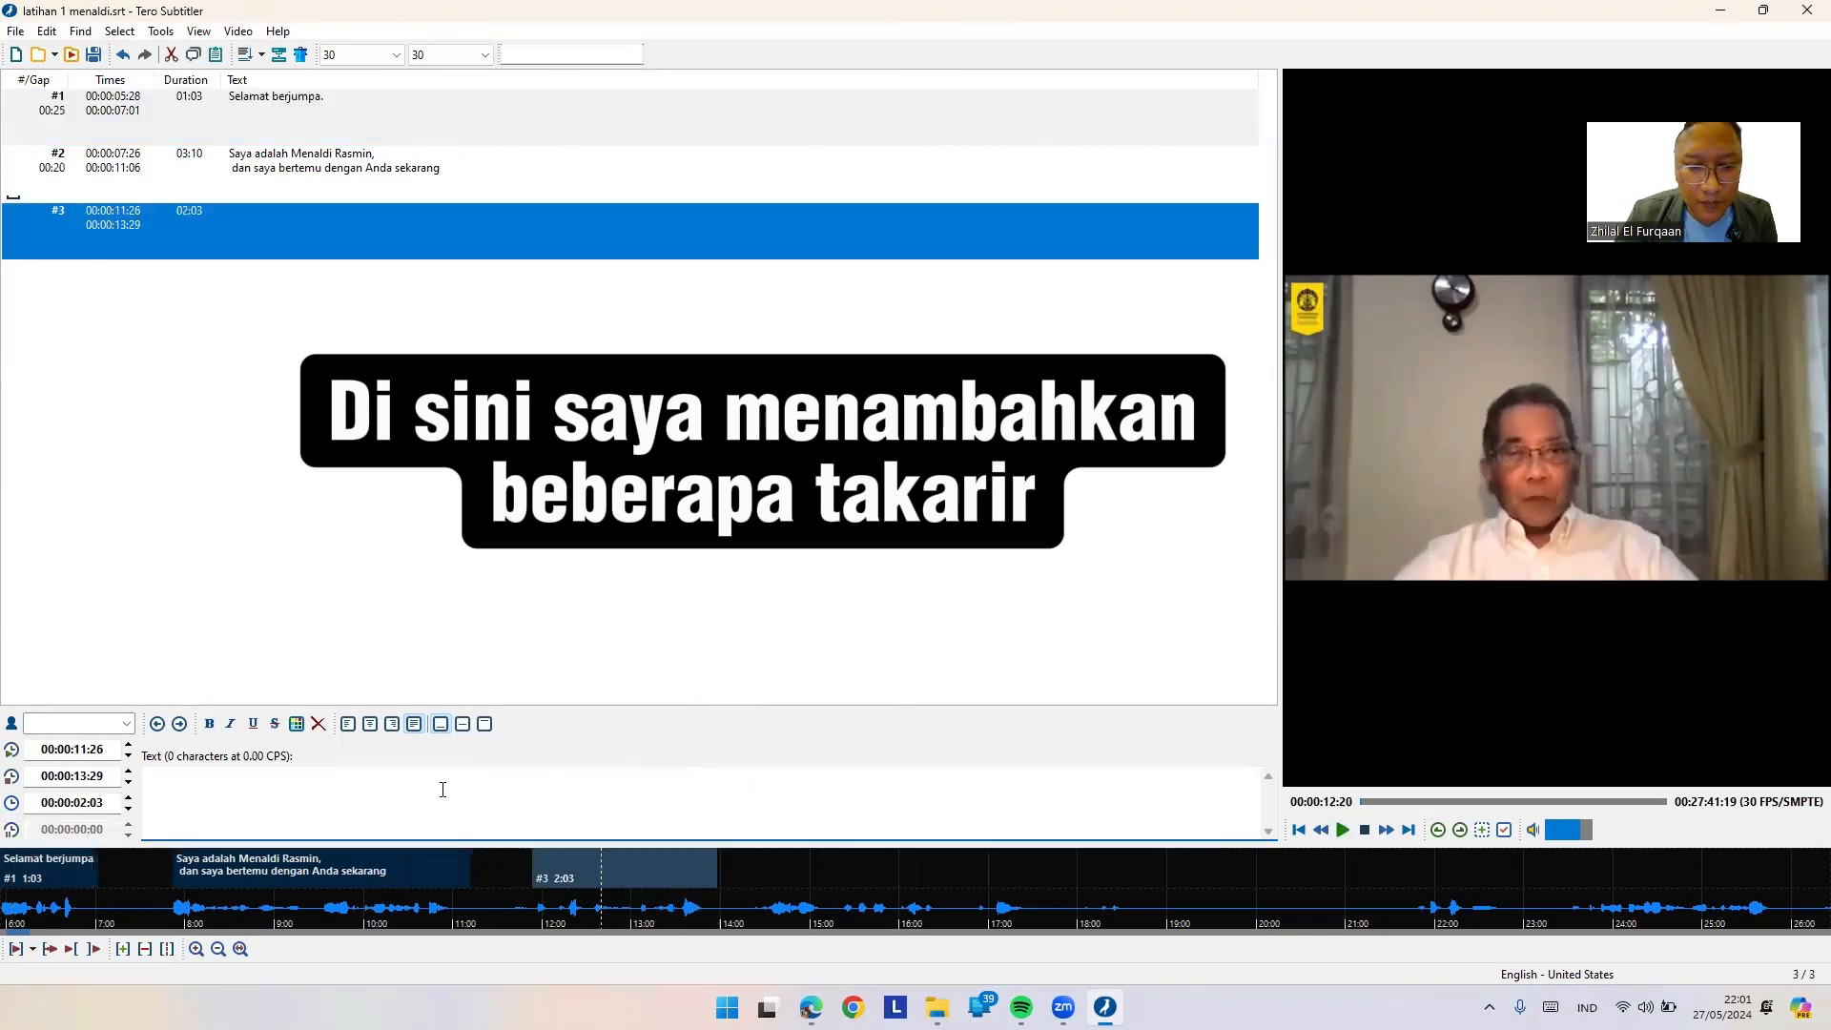
{"action": "type", "text": "untuk tugas dari Universitas Indonesia."}
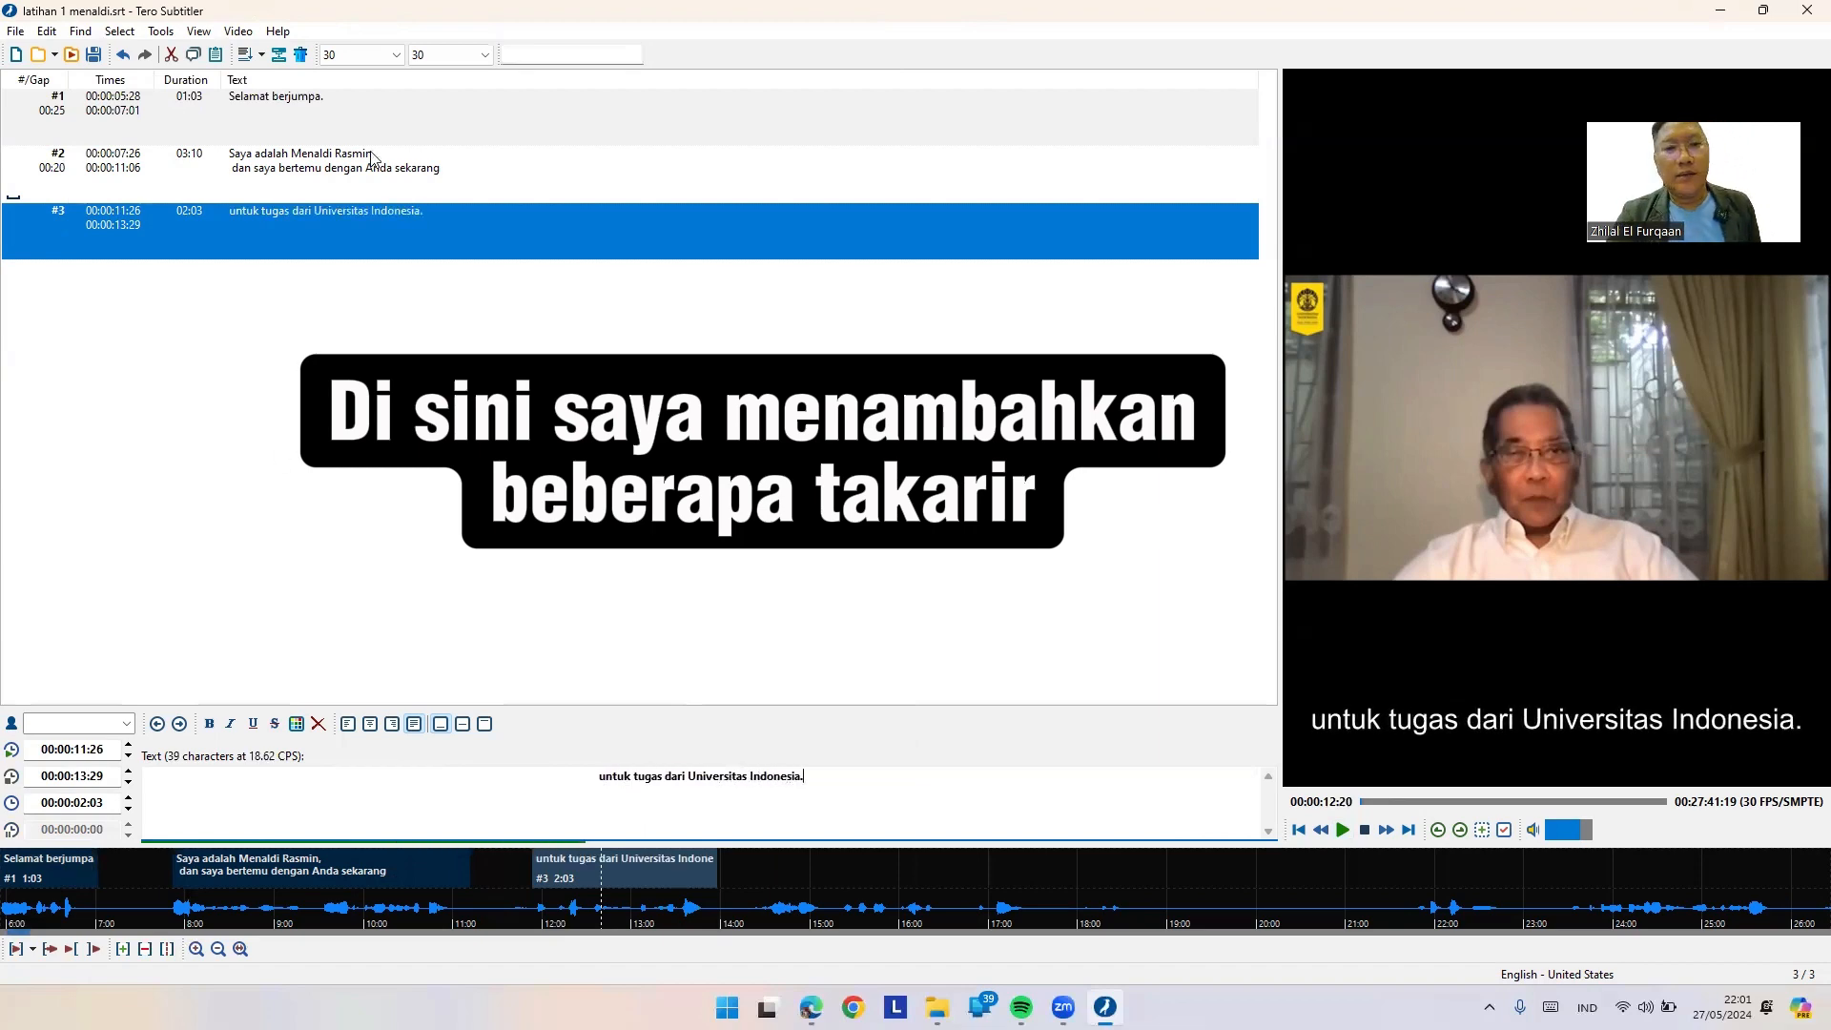
{"action": "left_click", "coordinate": [155, 31]}
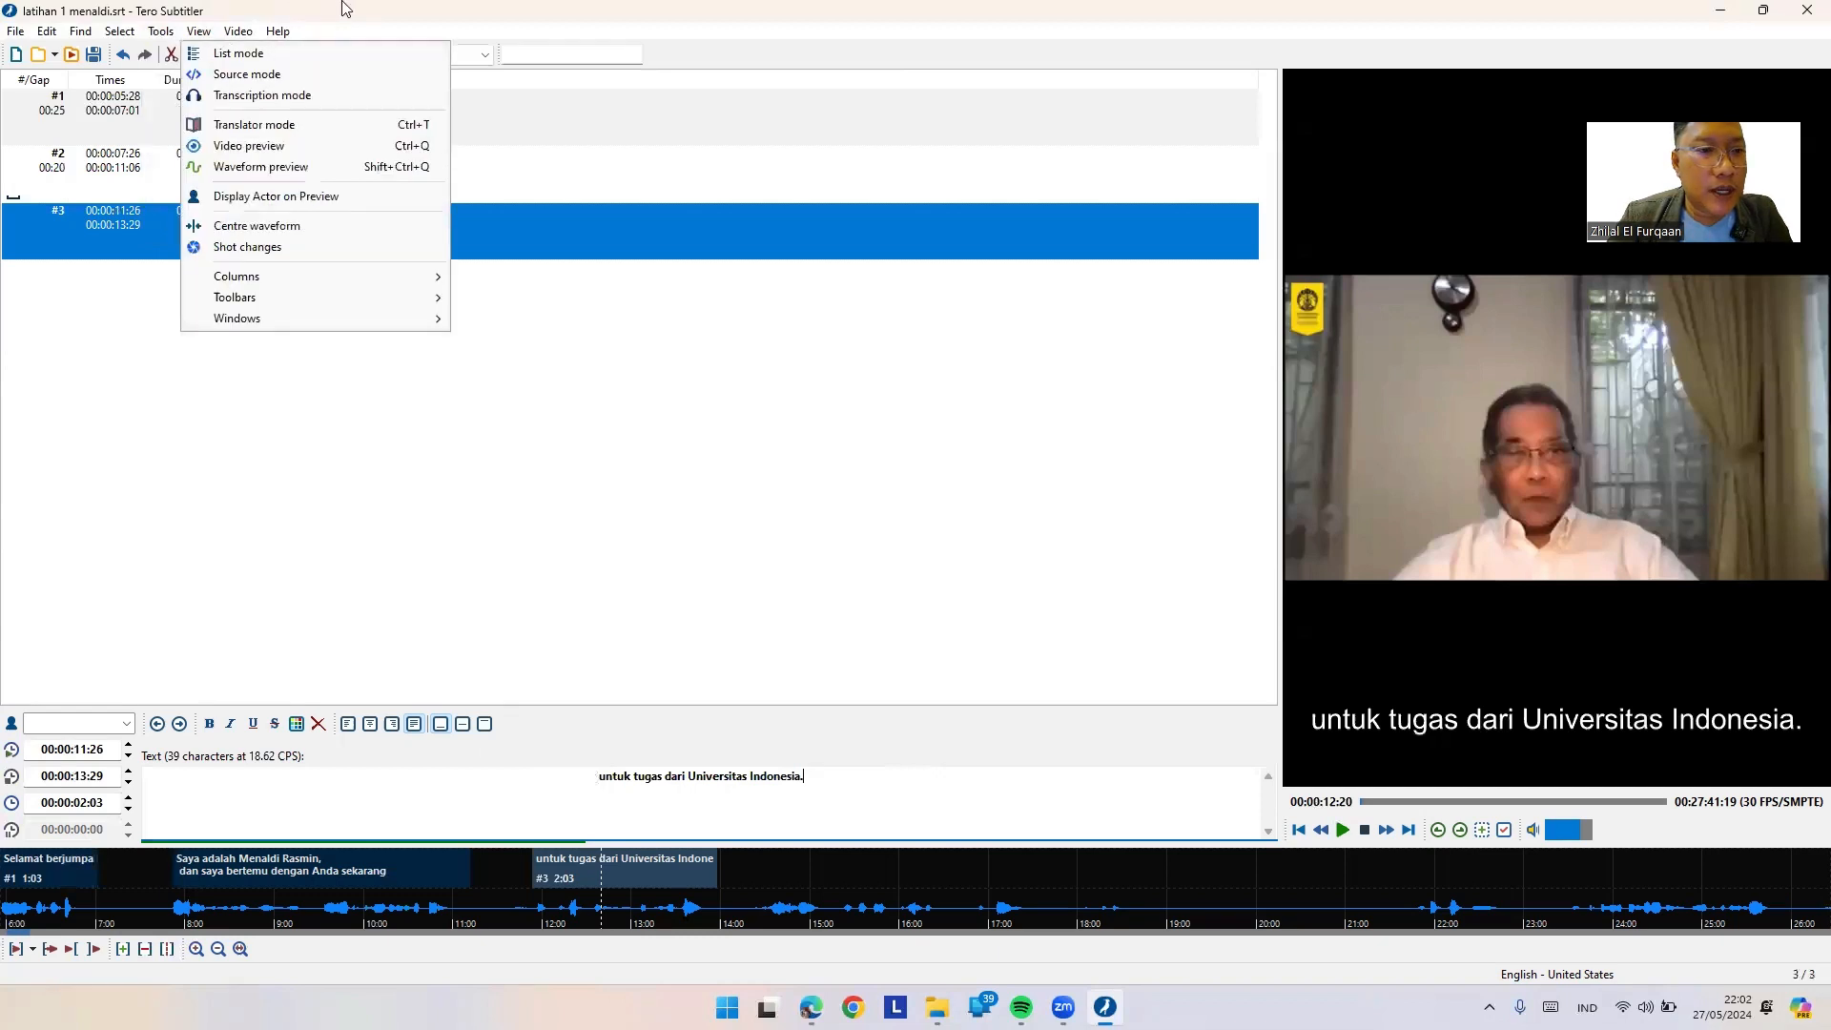
Step: Turn on View > Translator mode to show an empty Translation column for the three subtitles
{"action": "left_click", "coordinate": [196, 31]}
{"action": "left_click", "coordinate": [194, 32]}
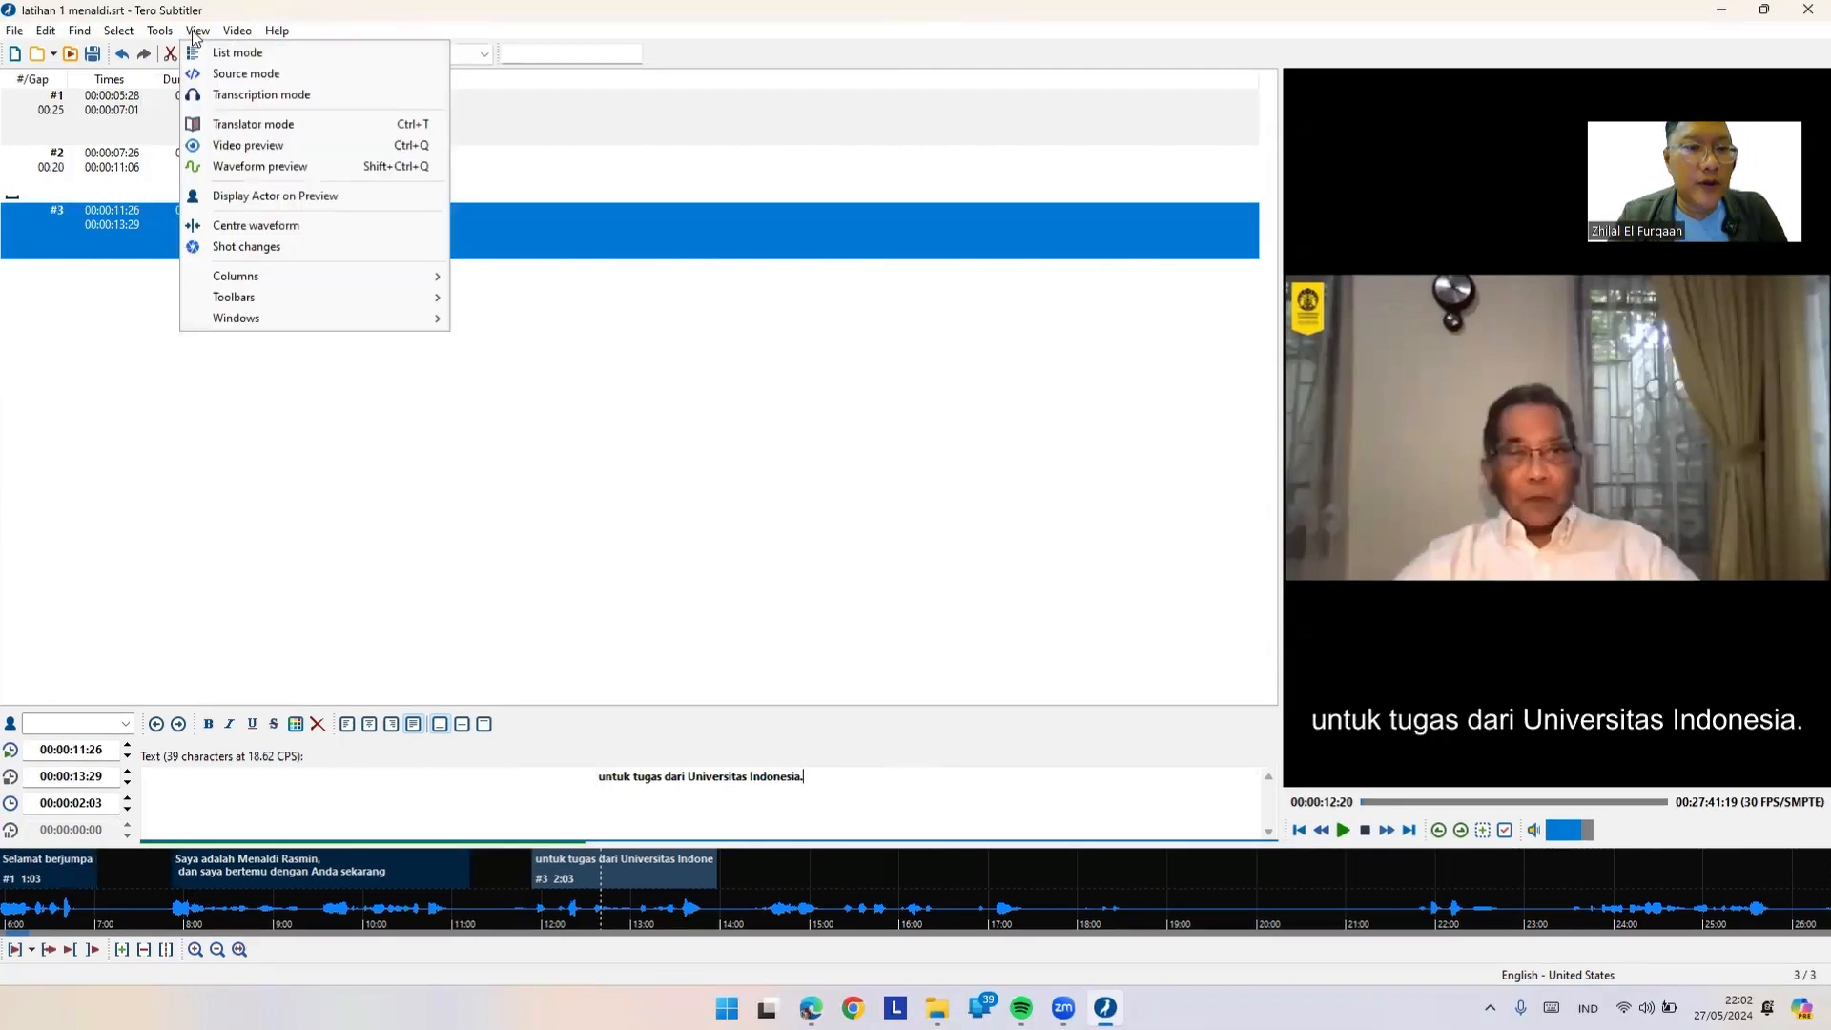
{"action": "left_click", "coordinate": [240, 127]}
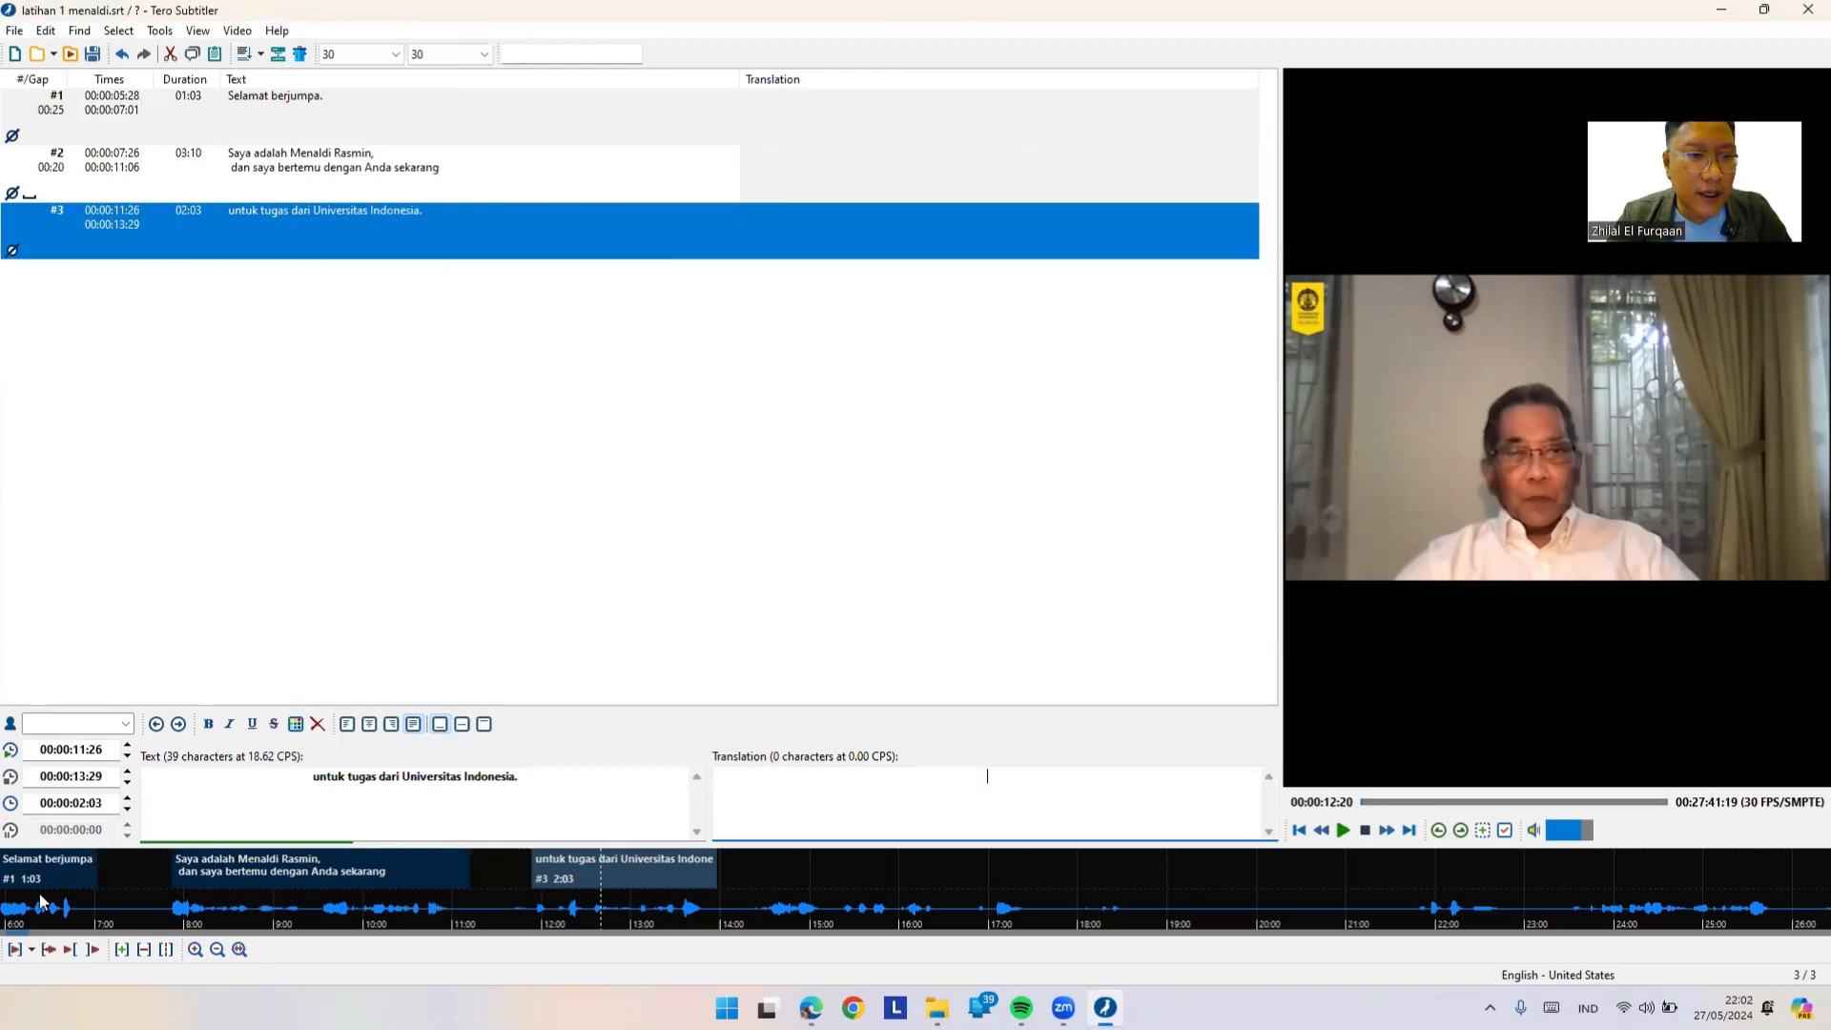
{"action": "left_click", "coordinate": [293, 113]}
{"action": "left_click", "coordinate": [159, 30]}
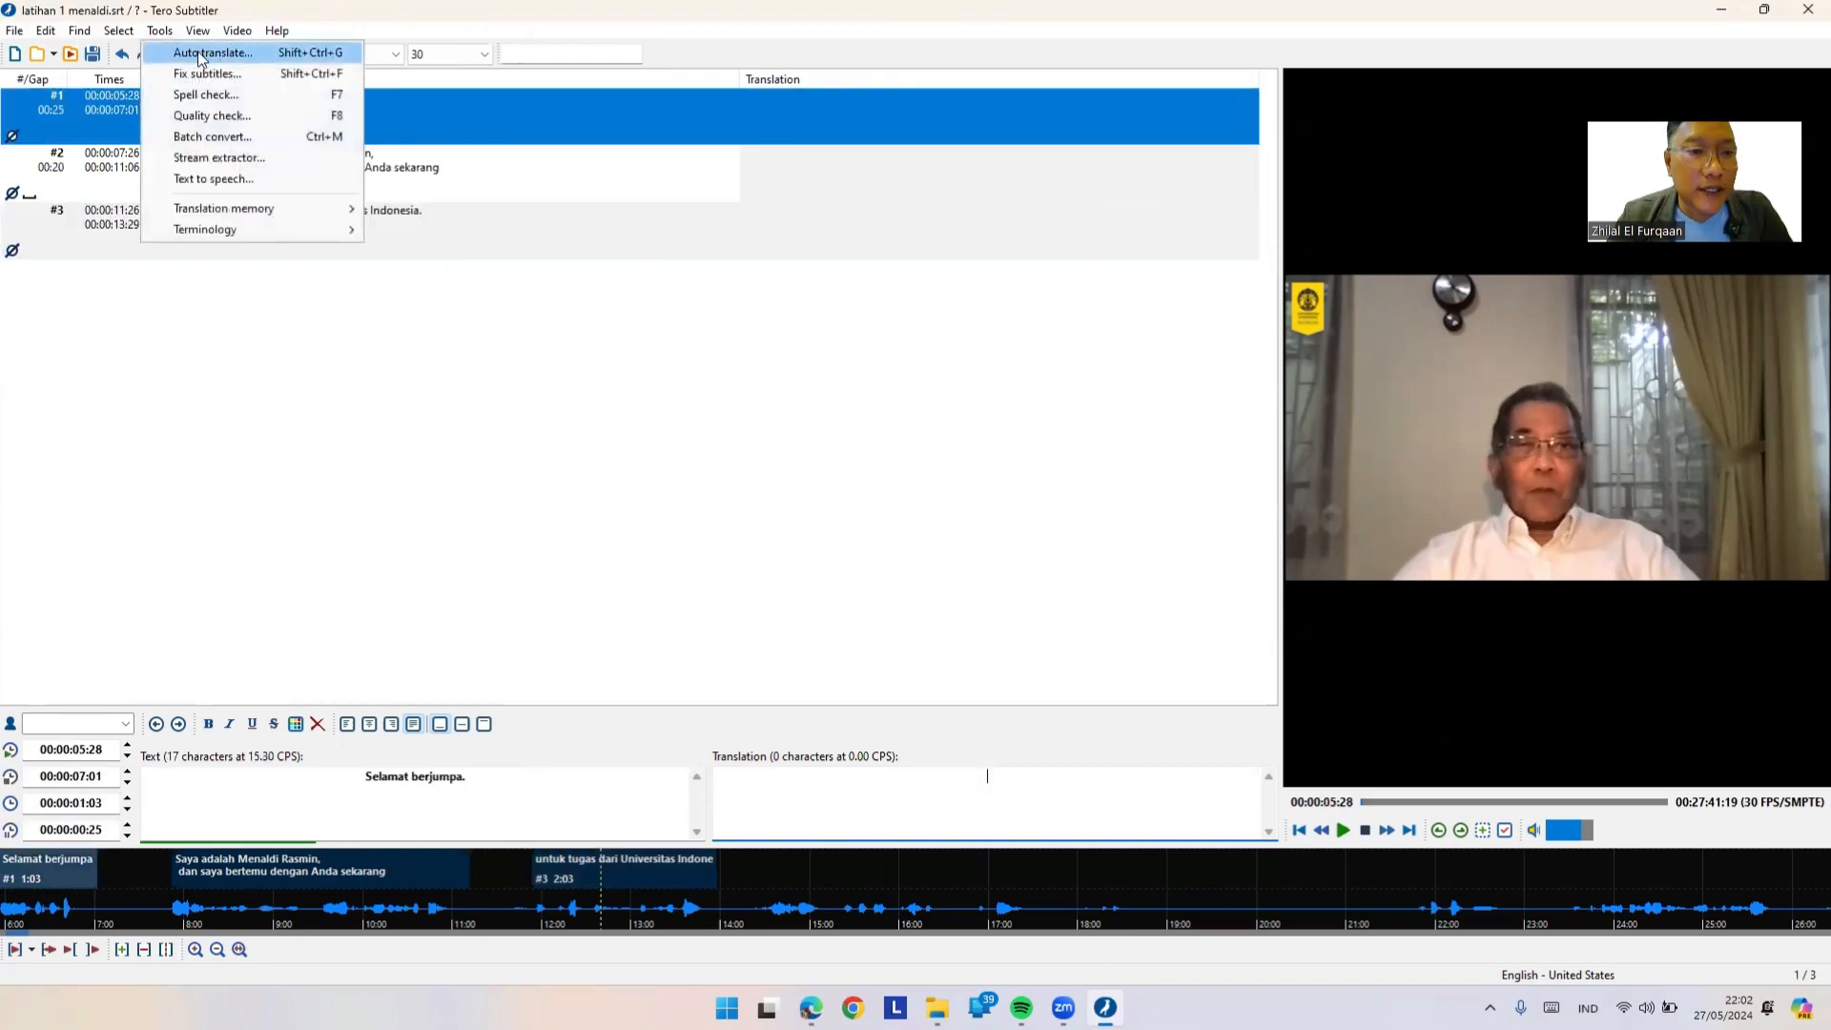
Step: Set English as the auto-translate target language
{"action": "left_click", "coordinate": [199, 55]}
{"action": "left_click", "coordinate": [961, 423]}
{"action": "scroll", "coordinate": [970, 455], "scroll_direction": "up", "scroll_amount": 20}
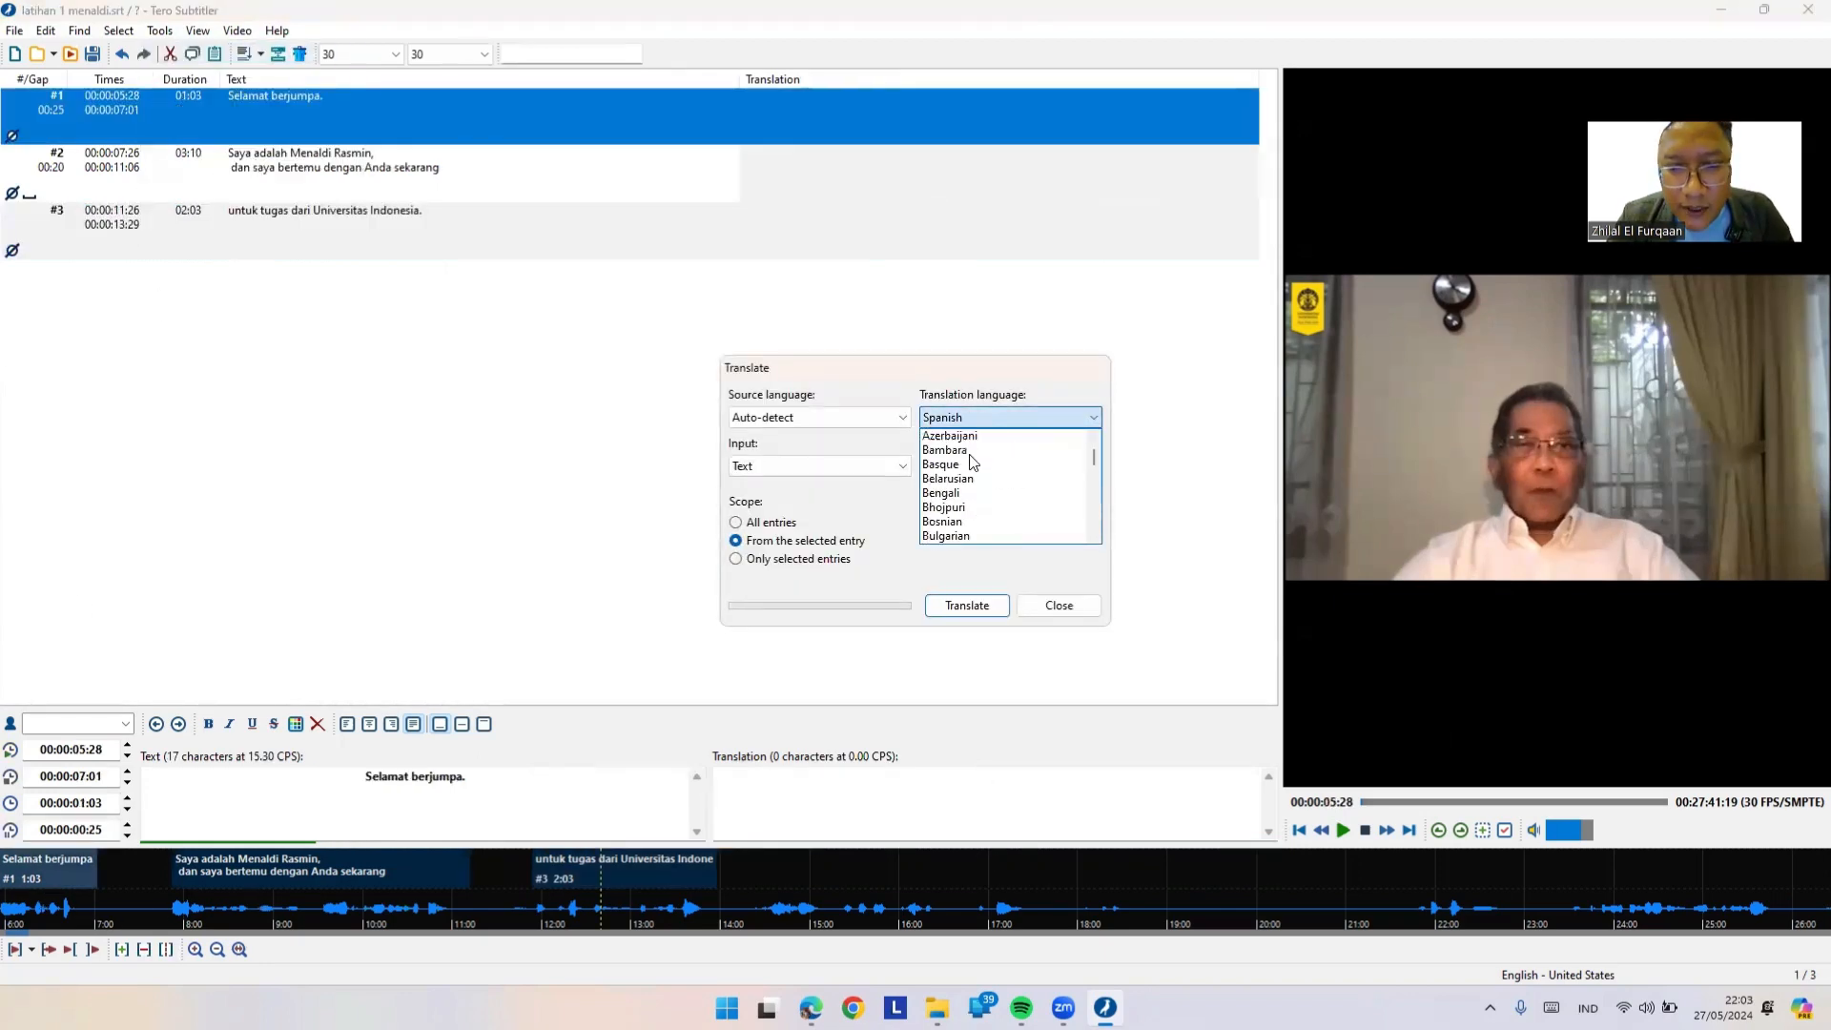
{"action": "scroll", "coordinate": [970, 456], "scroll_direction": "down", "scroll_amount": 20}
{"action": "scroll", "coordinate": [971, 462], "scroll_direction": "down", "scroll_amount": 9}
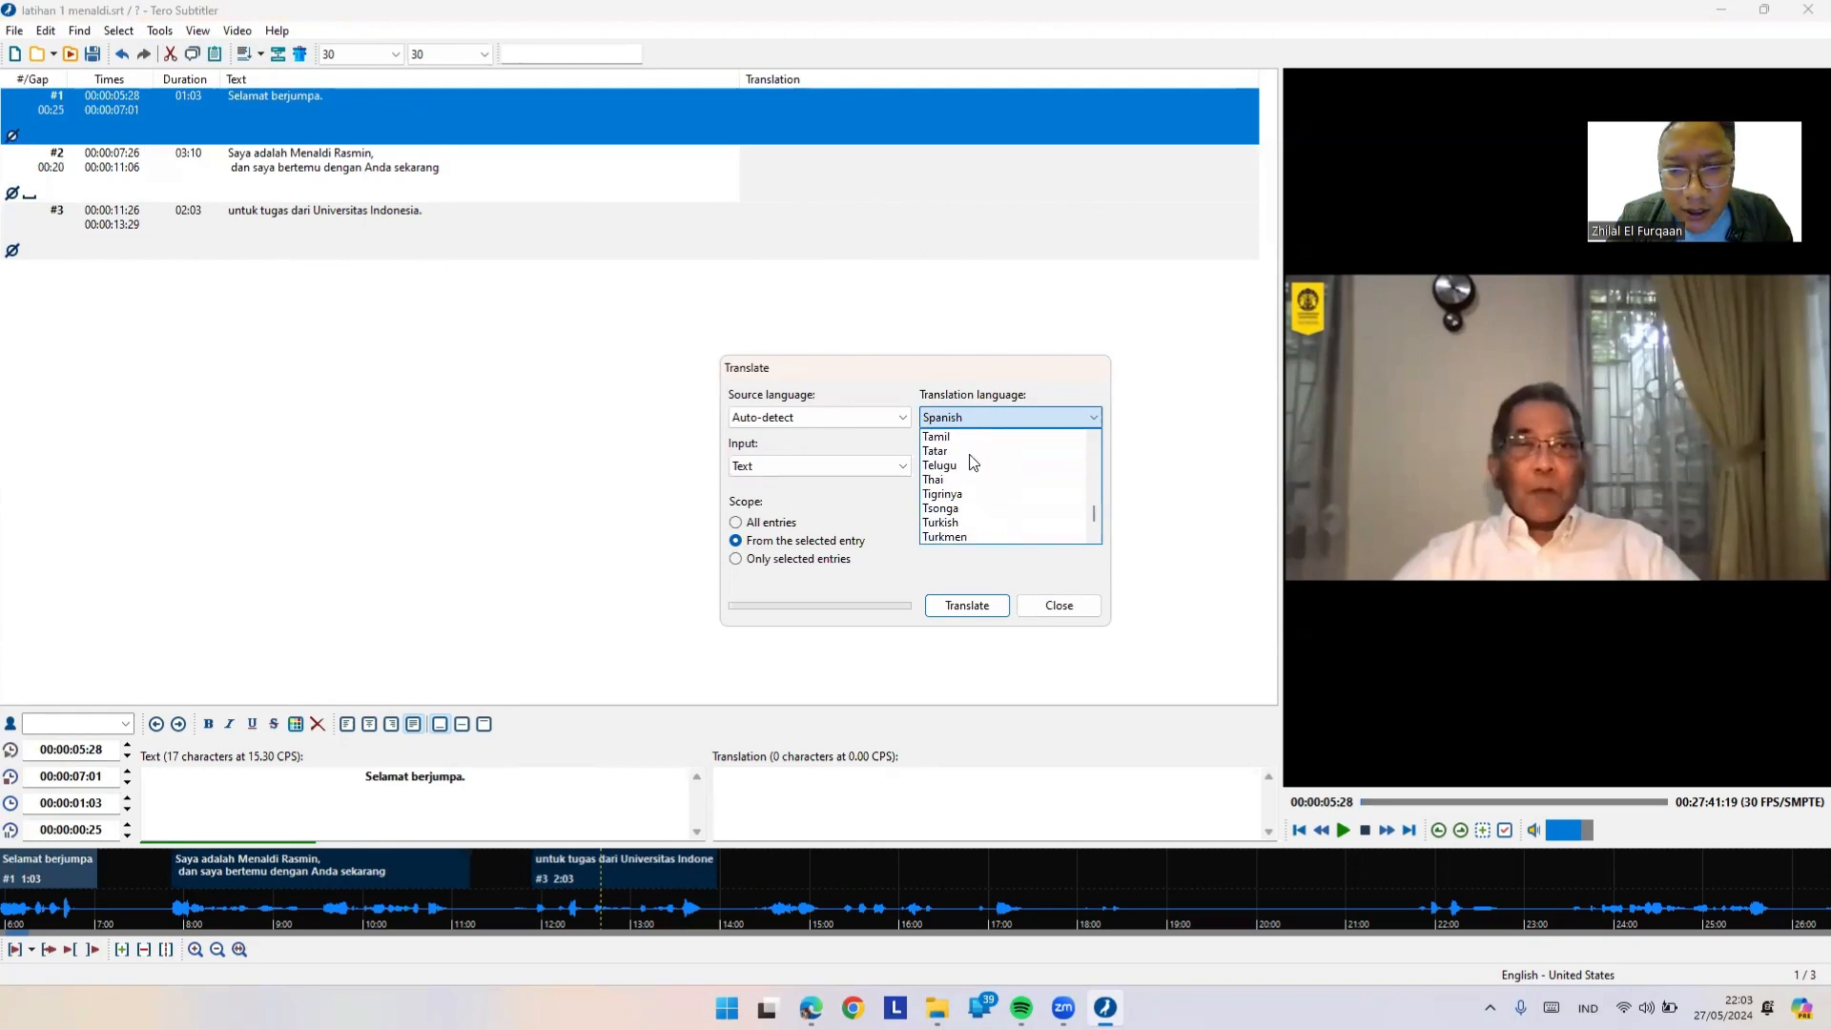
{"action": "key", "text": "i"}
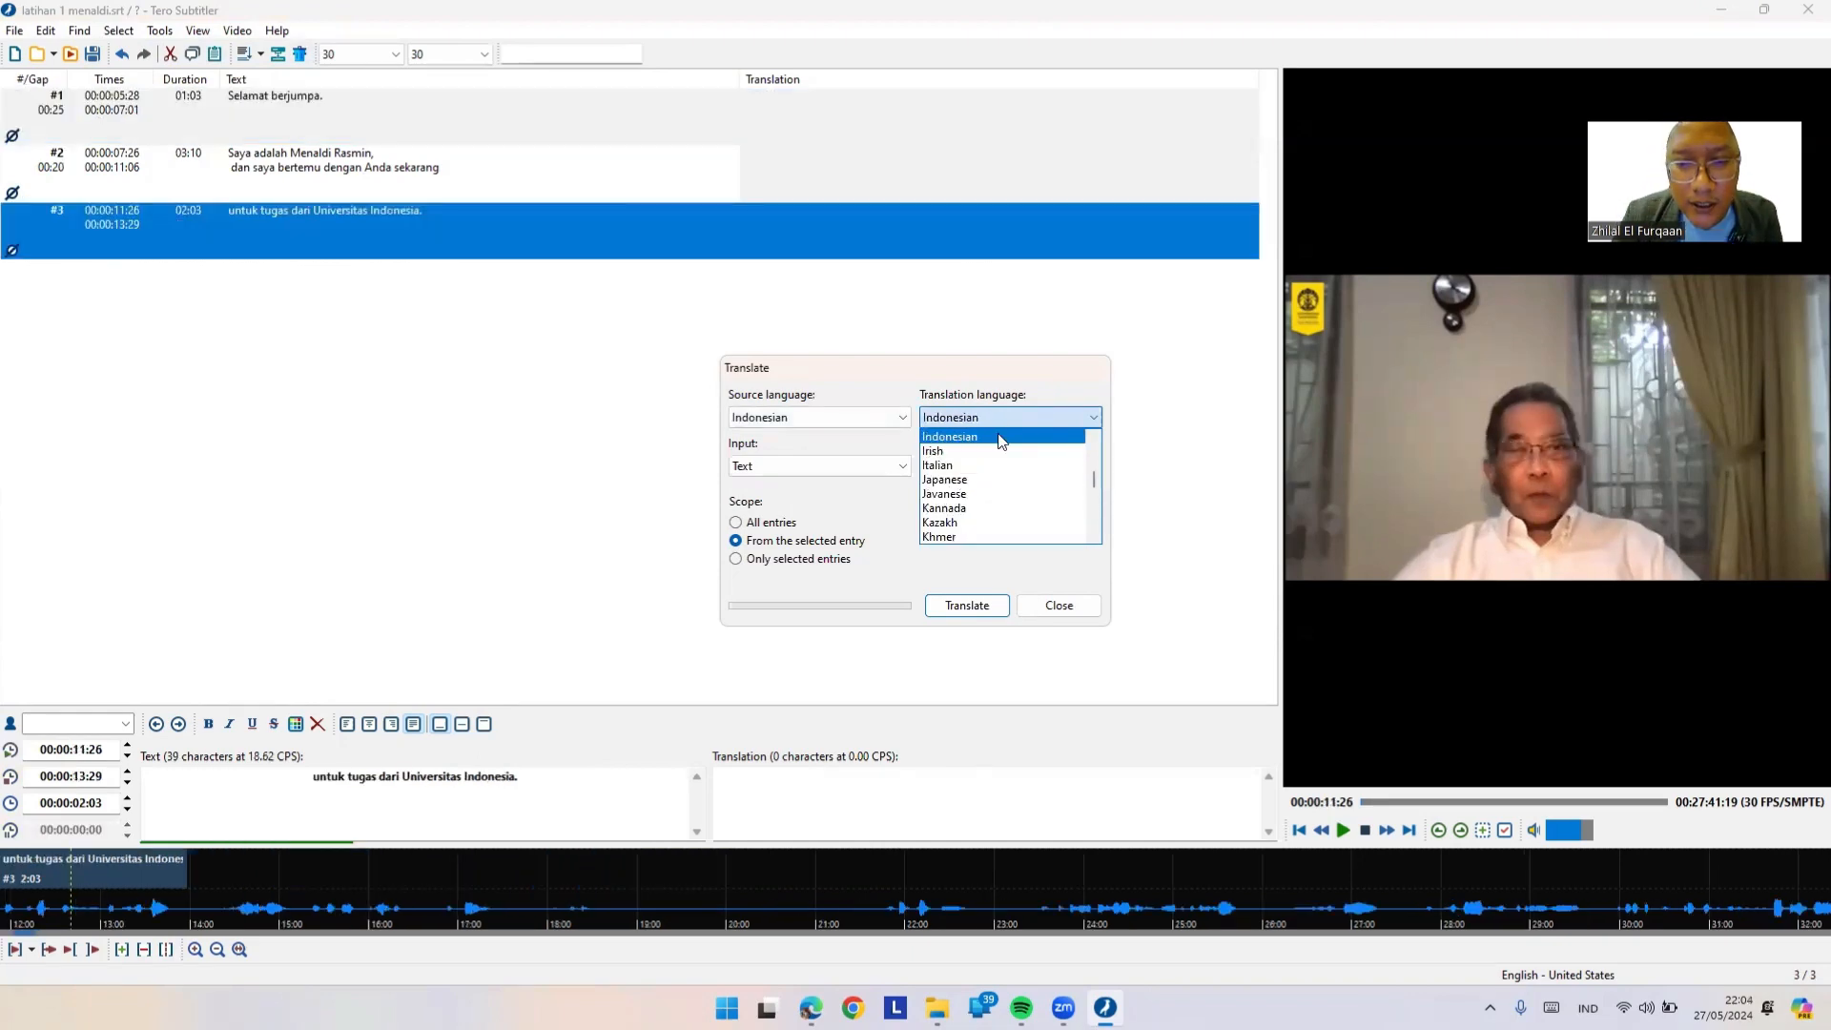
{"action": "key", "text": "g"}
{"action": "key", "text": "e"}
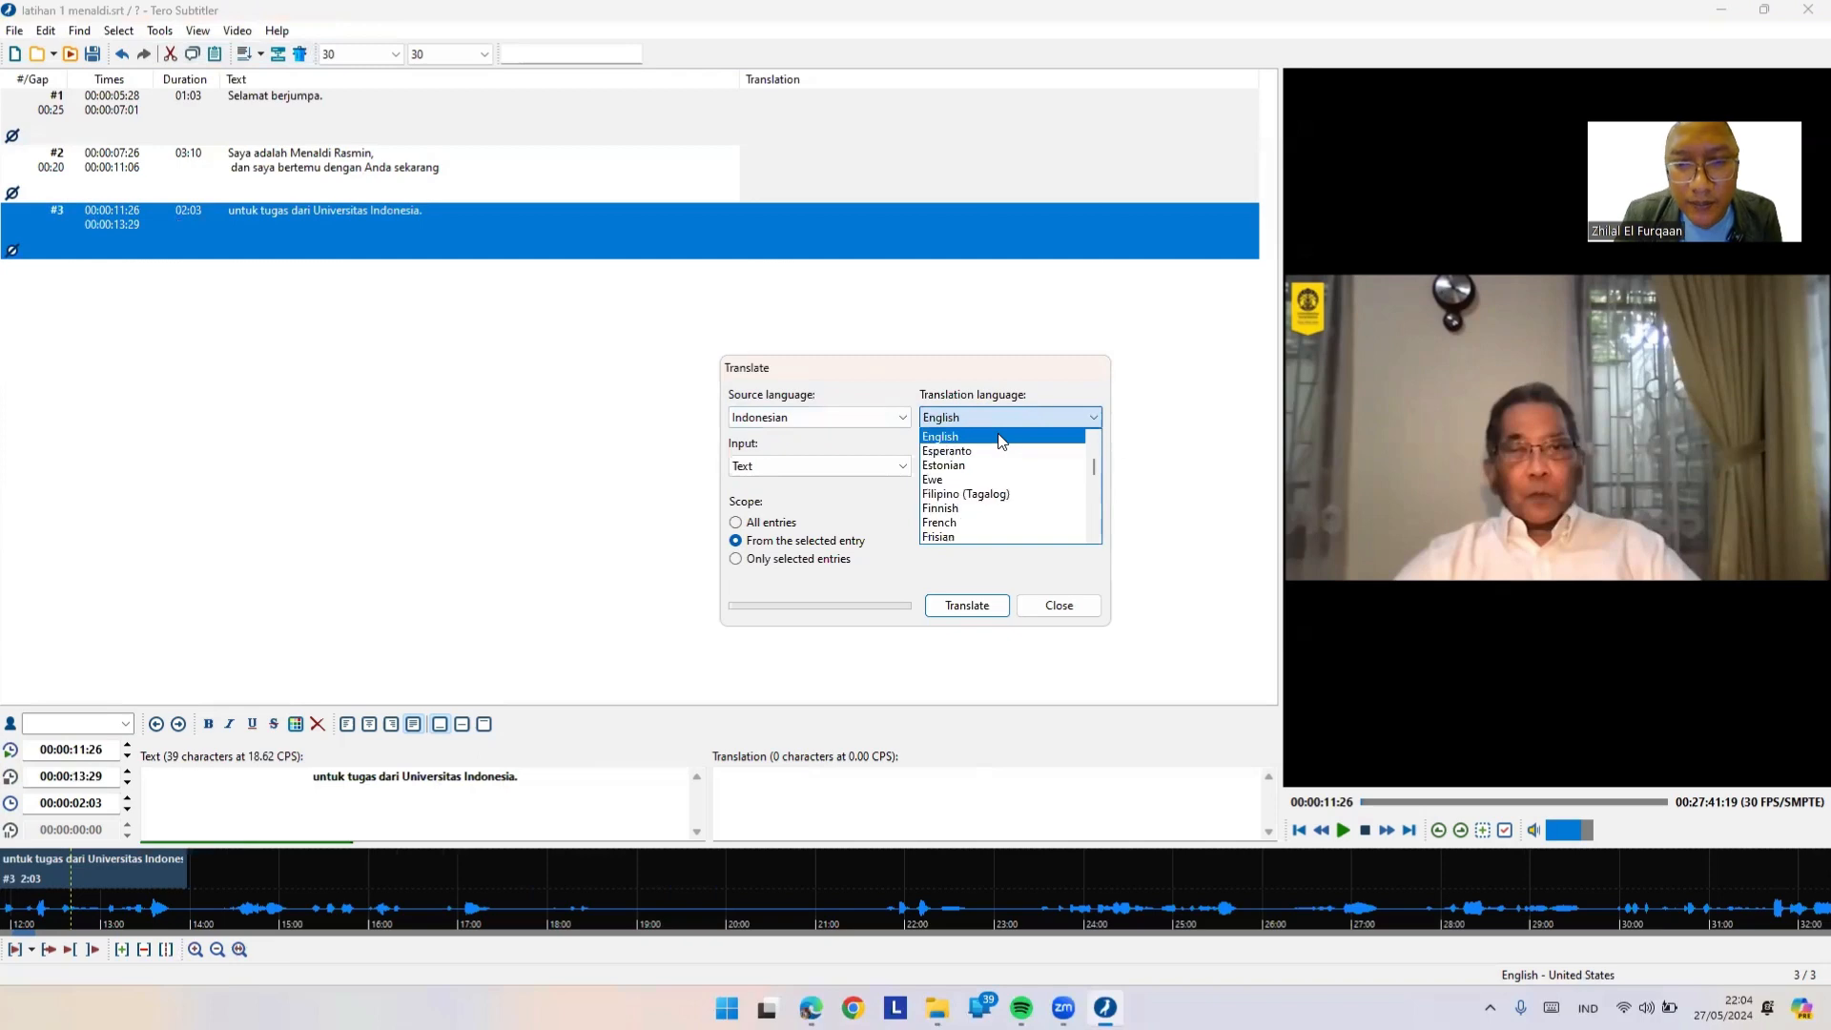
{"action": "left_click", "coordinate": [1000, 439]}
Step: Translate the text of all entries into English and check the first subtitle's result
{"action": "left_click", "coordinate": [900, 466]}
{"action": "left_click", "coordinate": [996, 513]}
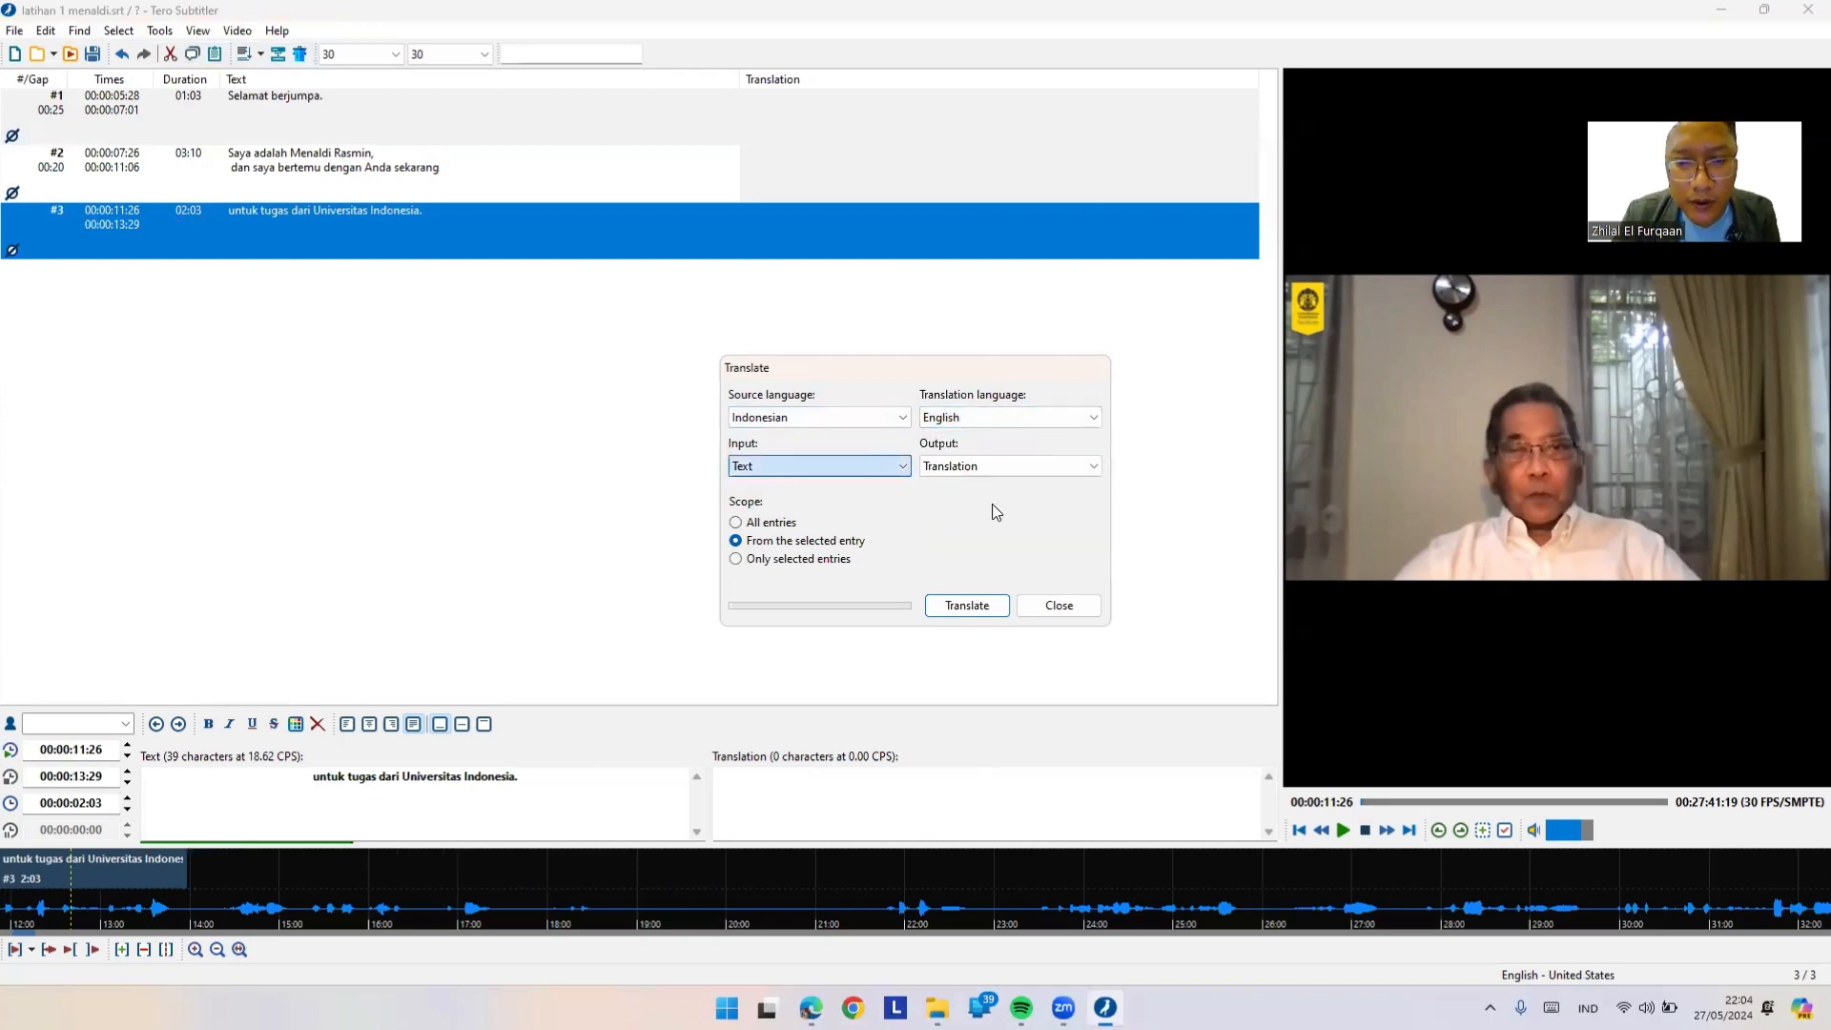
{"action": "left_click", "coordinate": [750, 522]}
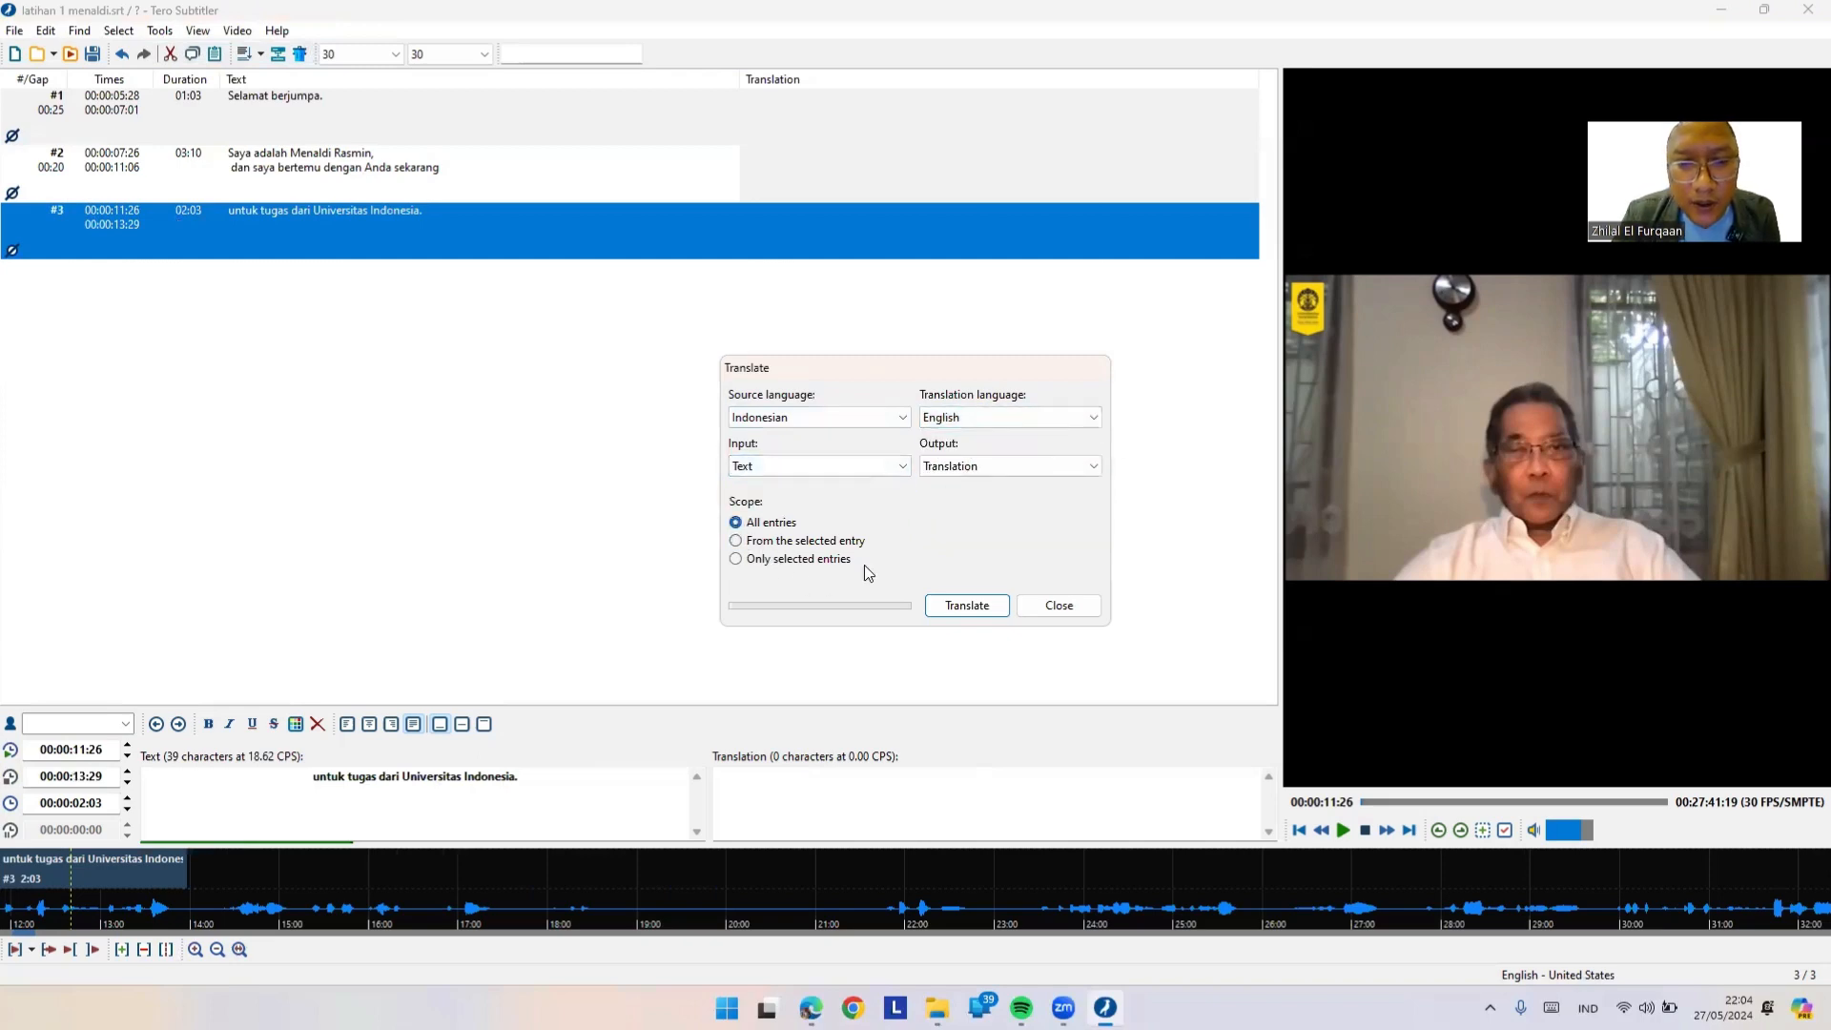
{"action": "left_click", "coordinate": [966, 605]}
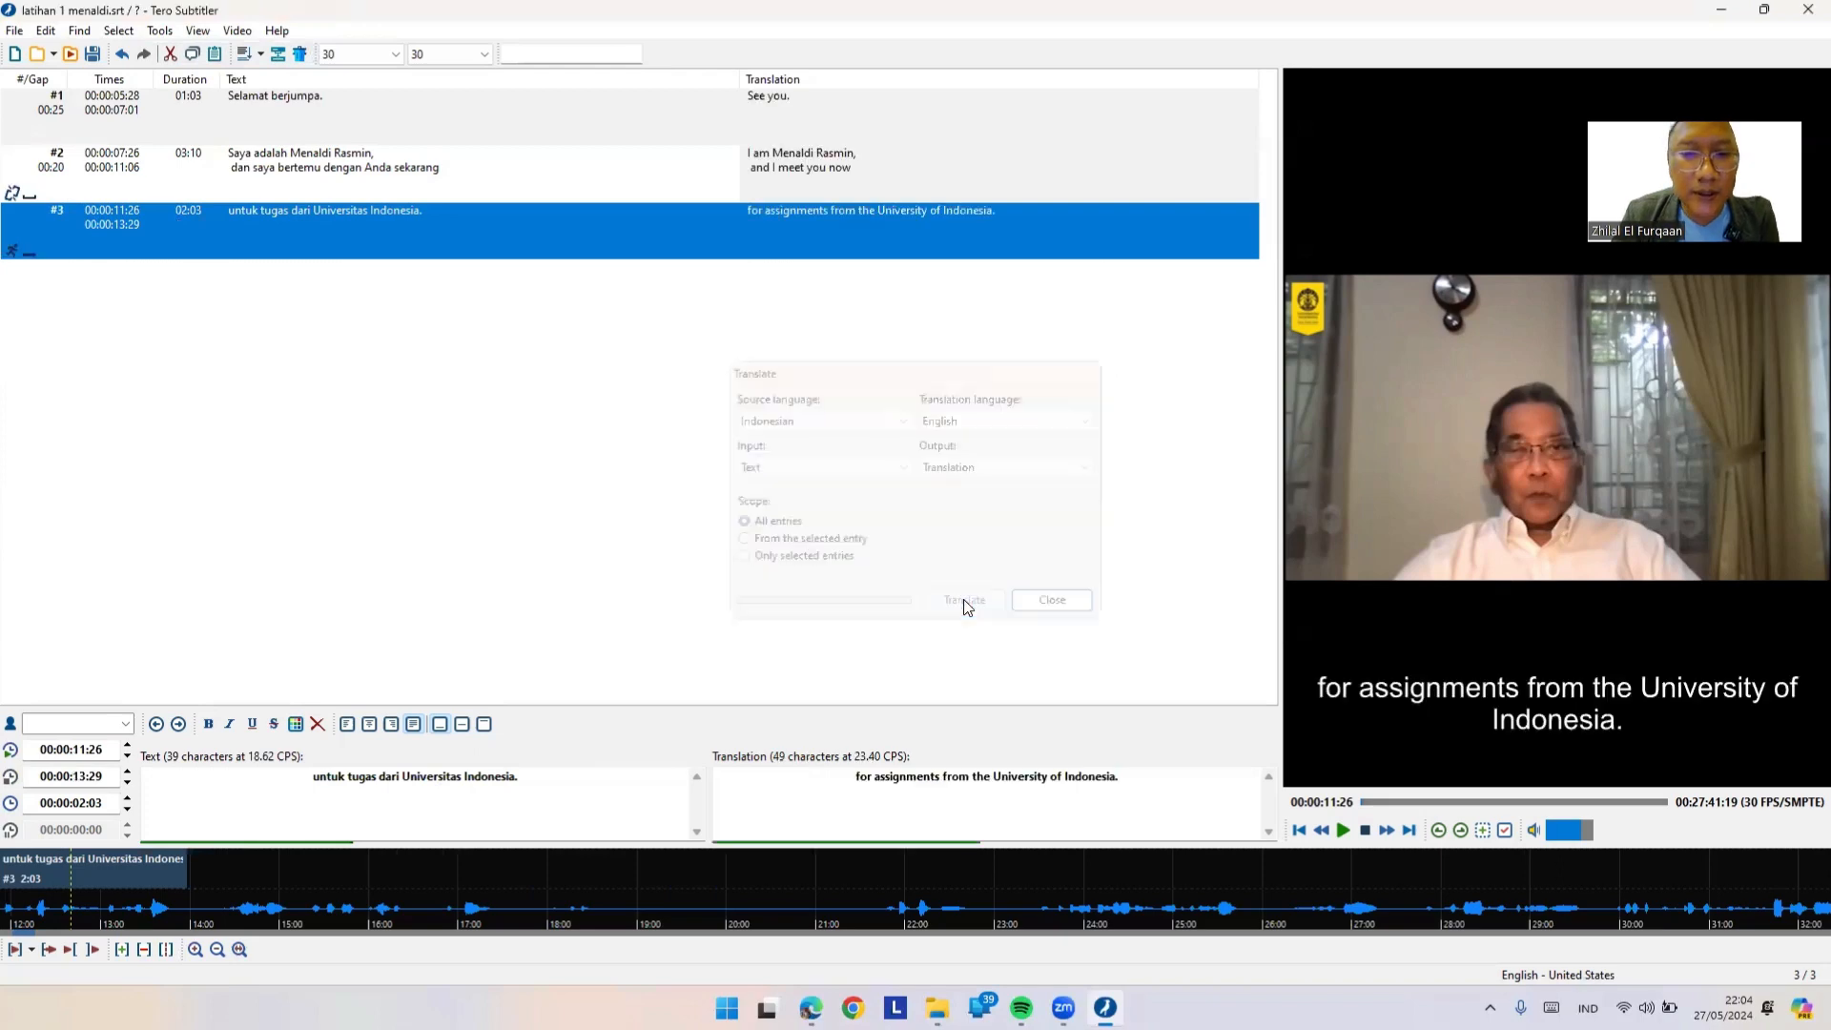
{"action": "left_click", "coordinate": [772, 114]}
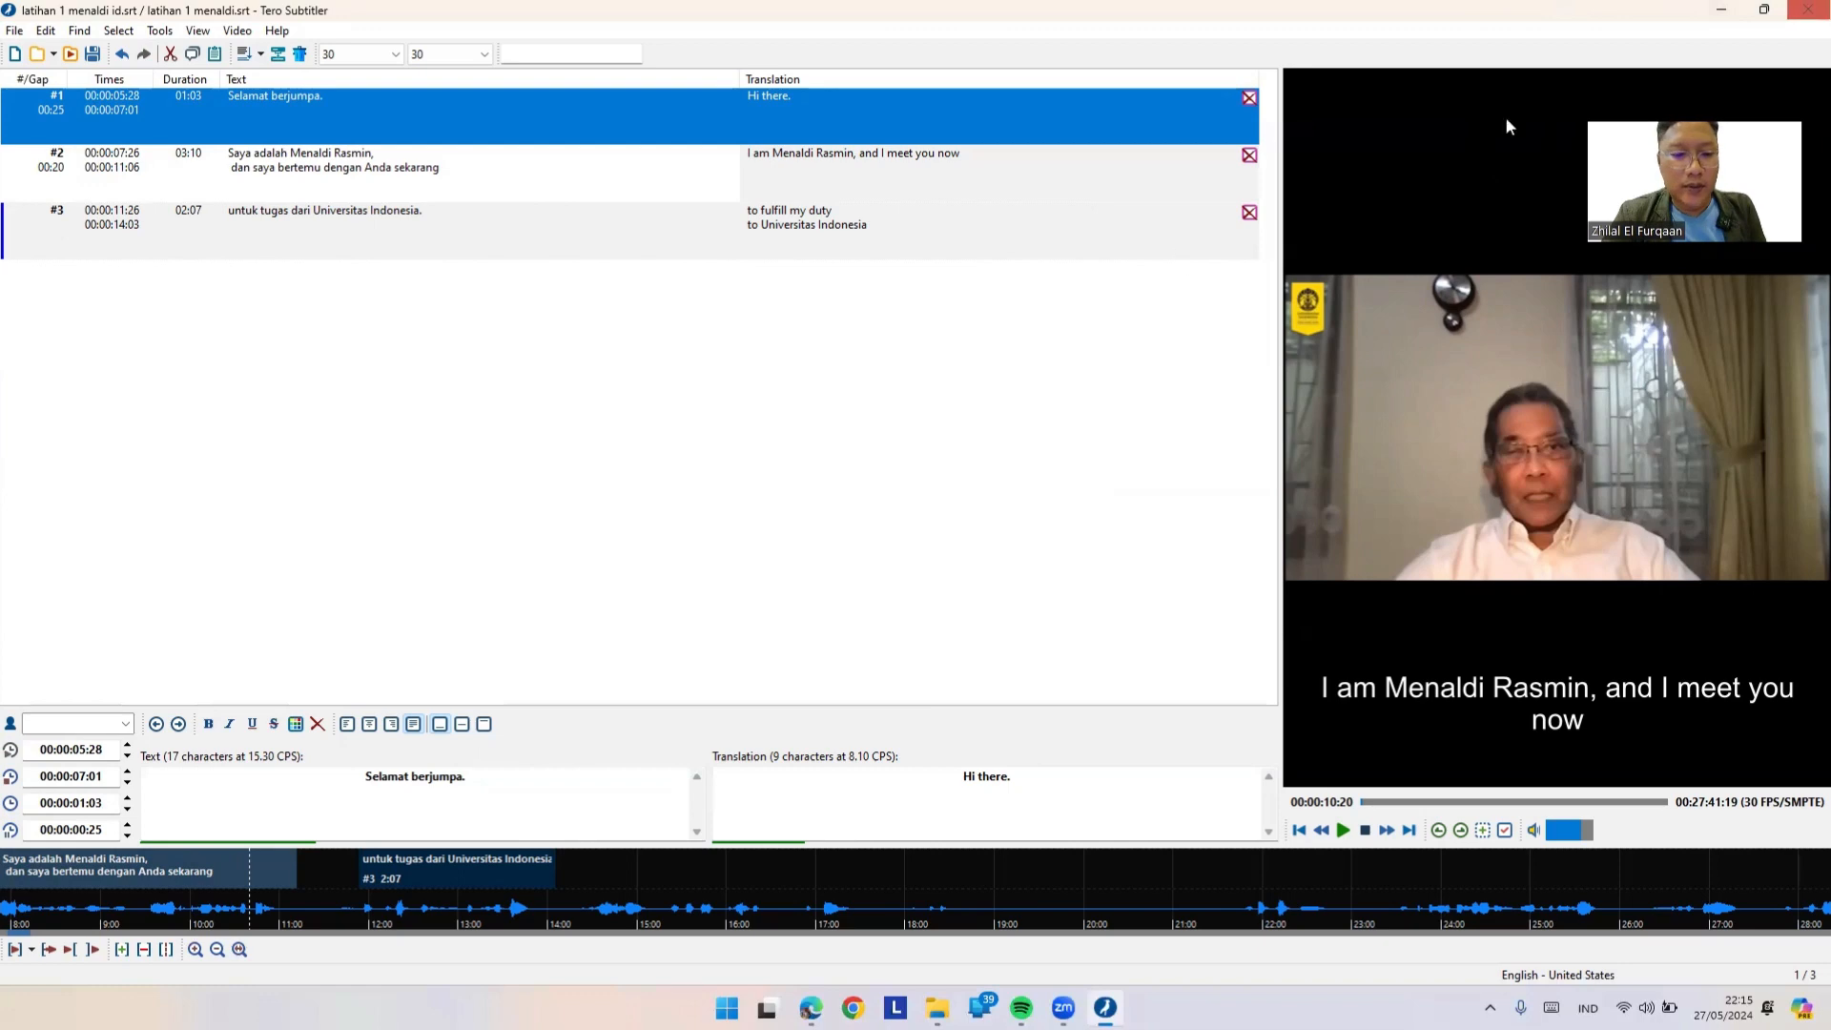
Step: Close the project, dismiss the failed save, and exit without saving
{"action": "left_click", "coordinate": [1805, 19]}
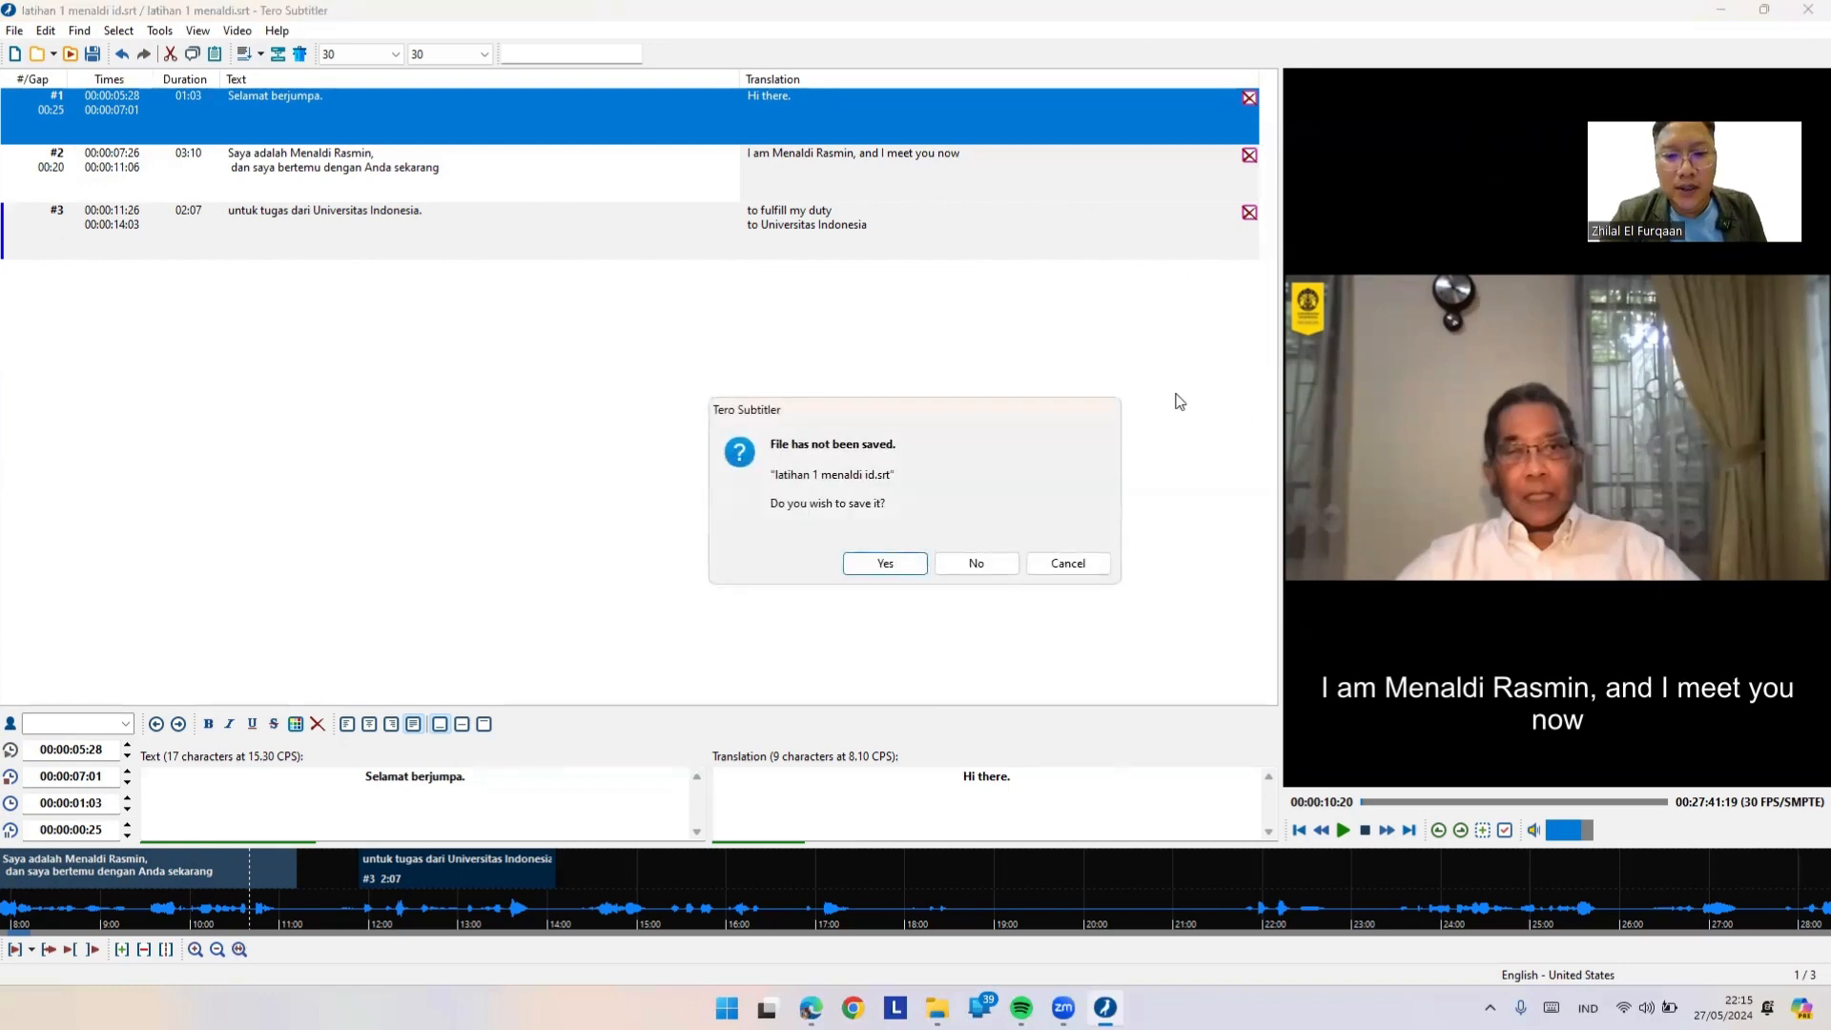
{"action": "left_click", "coordinate": [906, 568]}
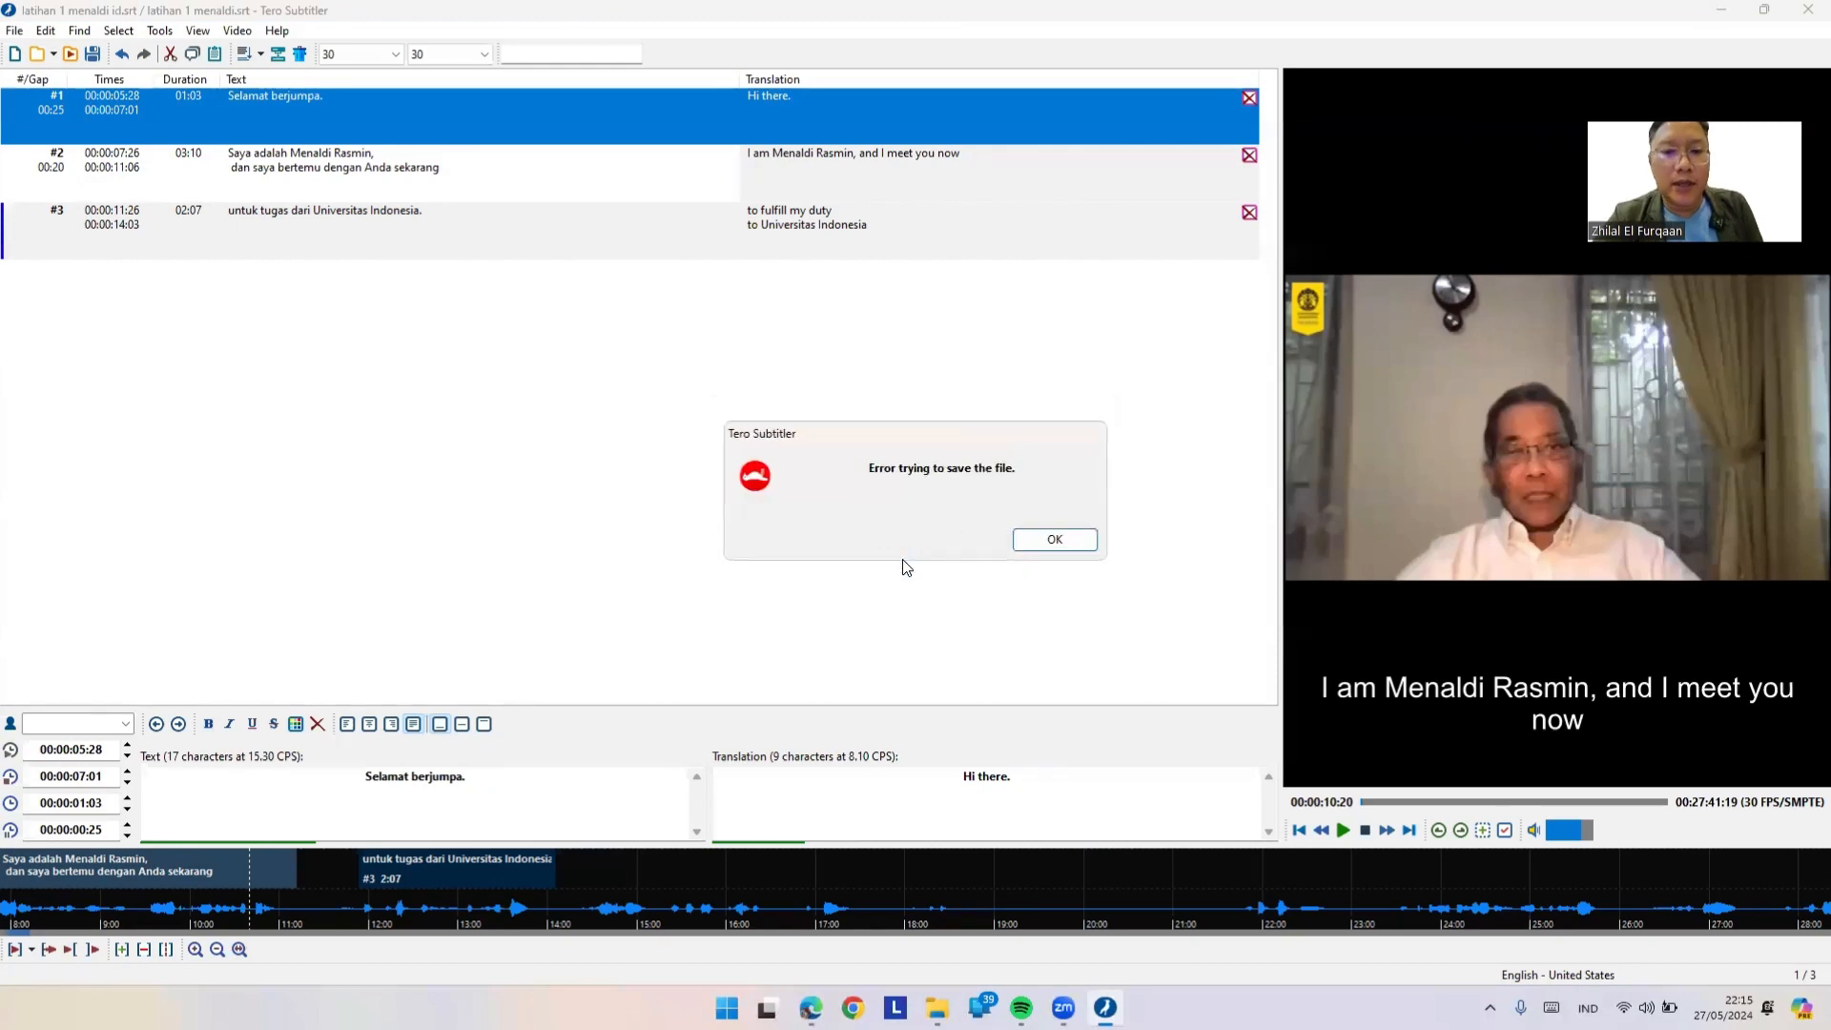
{"action": "left_click", "coordinate": [1054, 539]}
{"action": "left_click", "coordinate": [992, 567]}
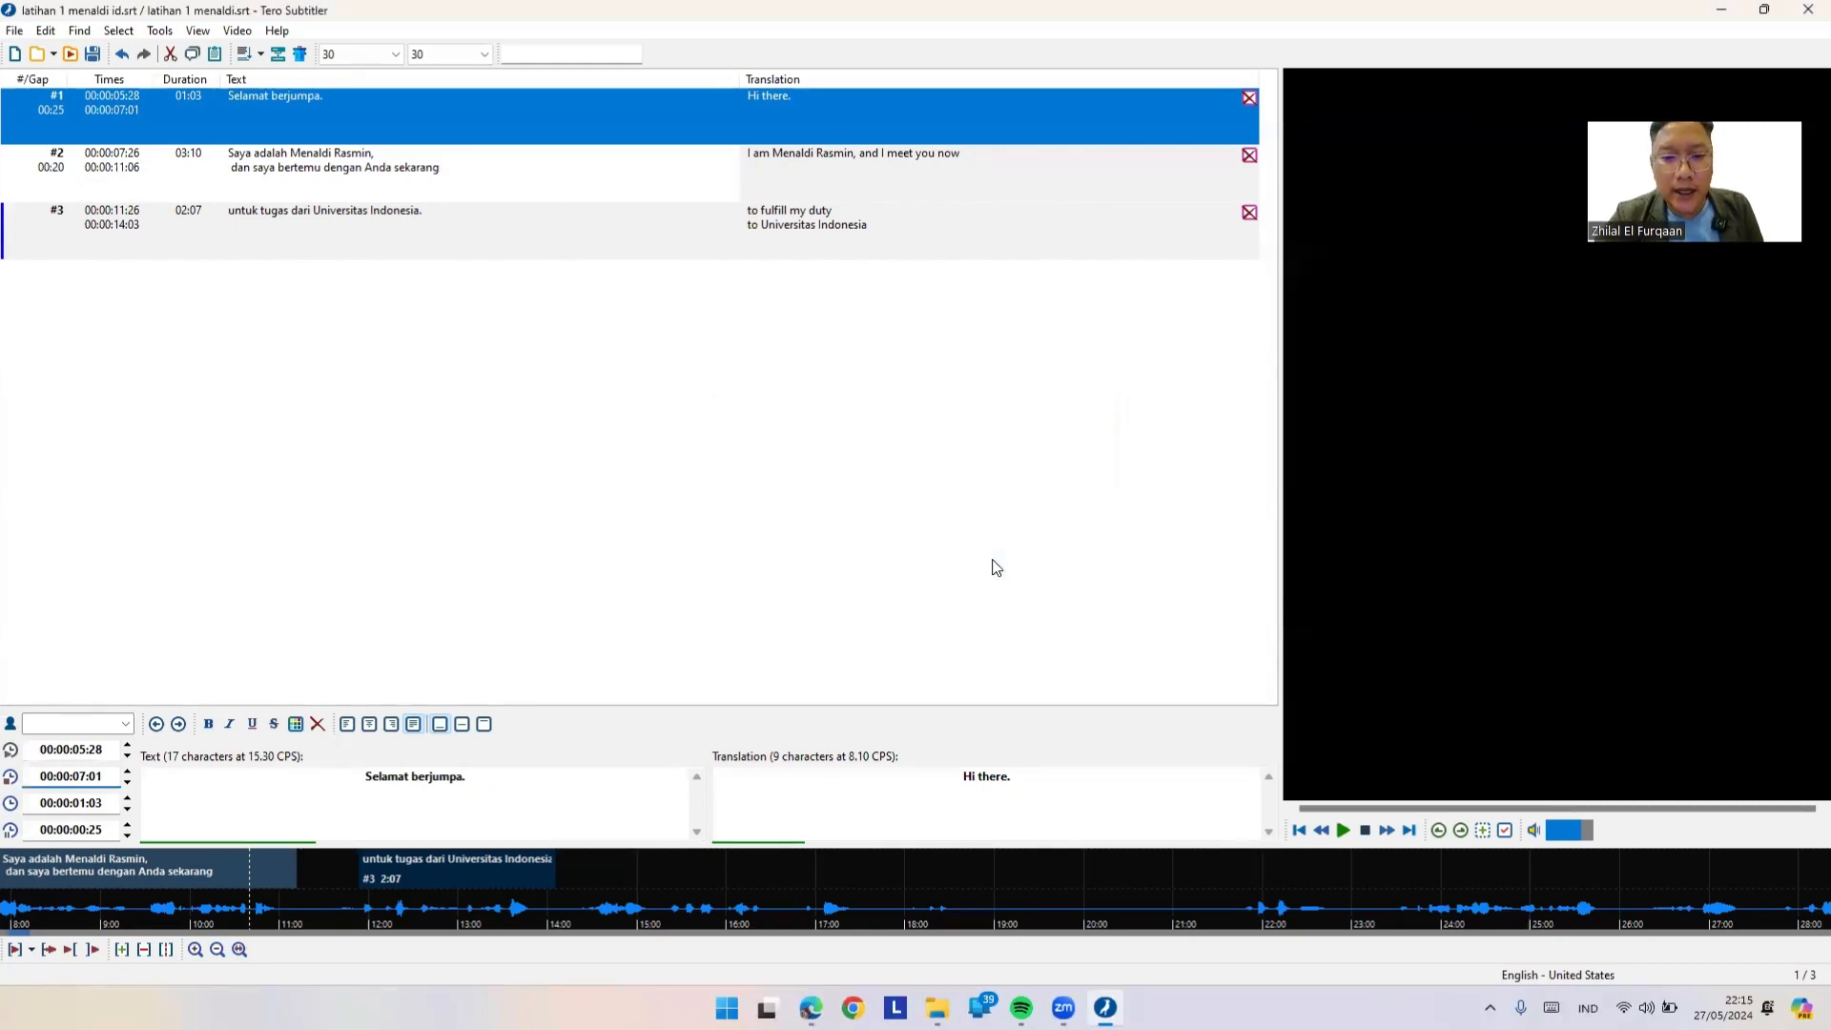